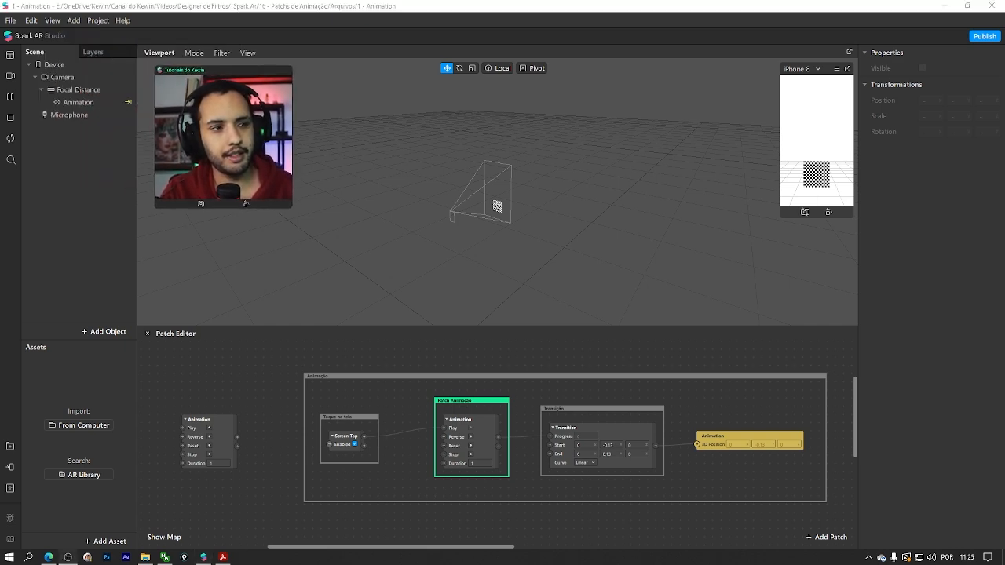
Search the patch library for "Anim" and read the Animation patch's description of its inputs and outputs
{"action": "left_click", "coordinate": [212, 432]}
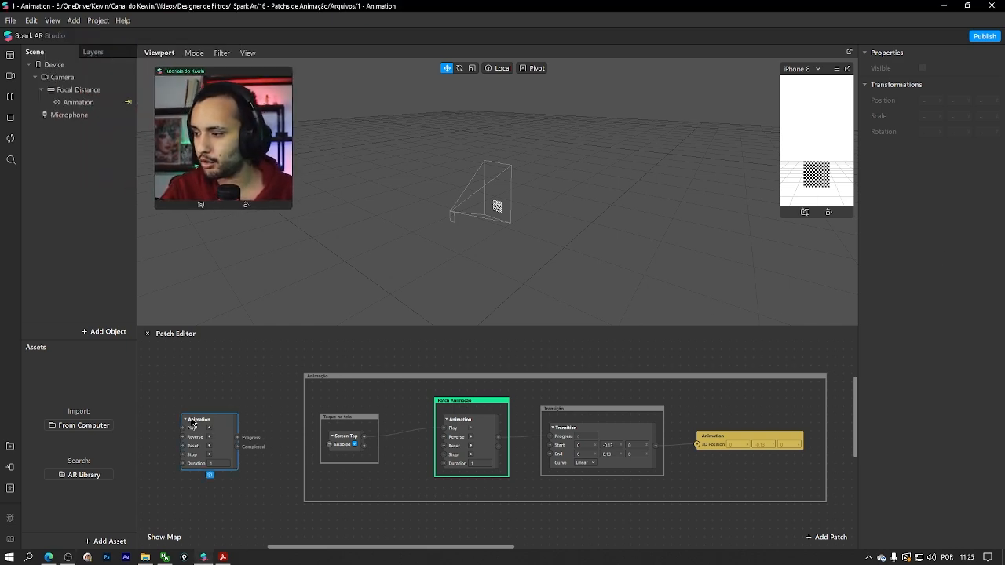
{"action": "right_click", "coordinate": [243, 366]}
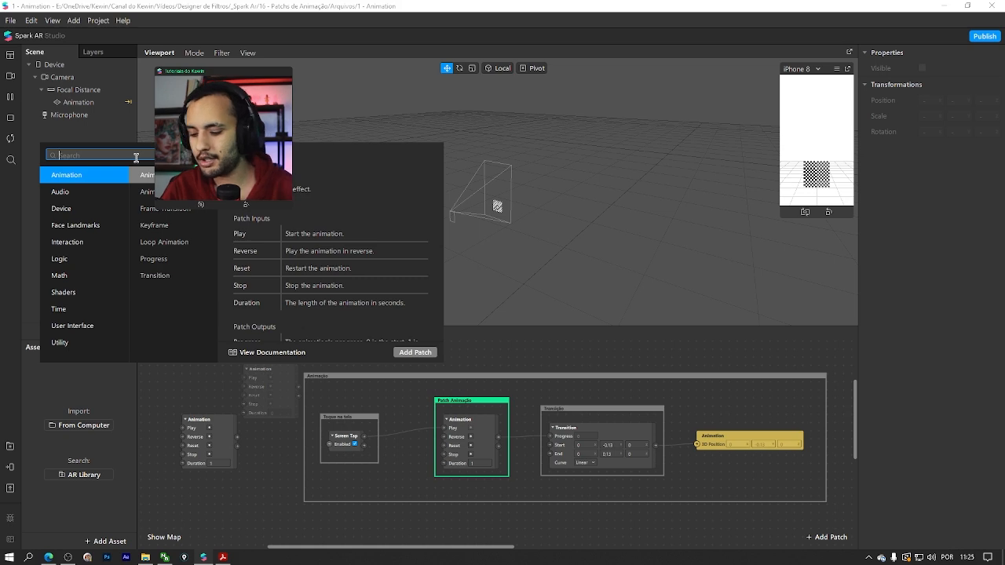
{"action": "type", "text": "Anim"}
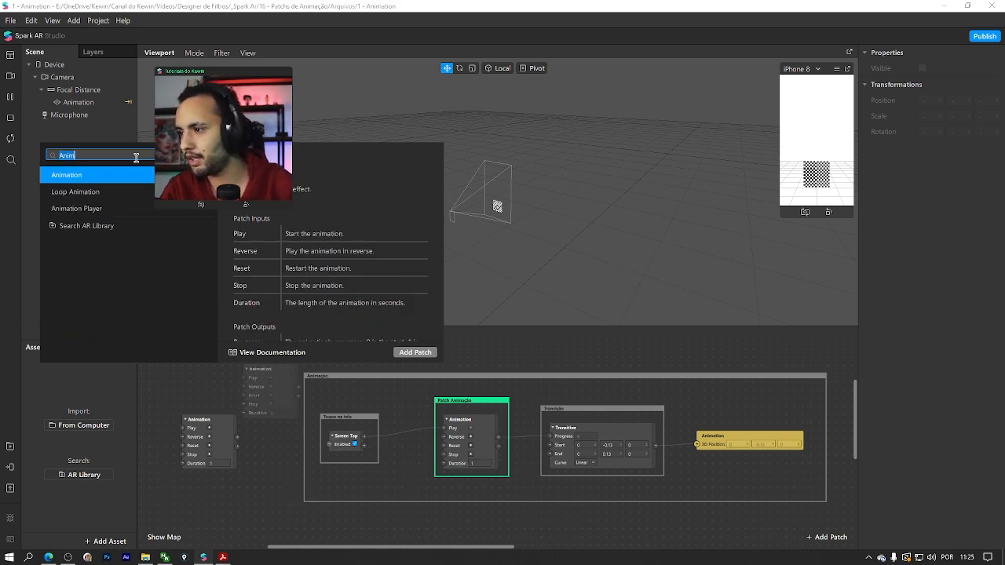
{"action": "key", "text": "BackSpace"}
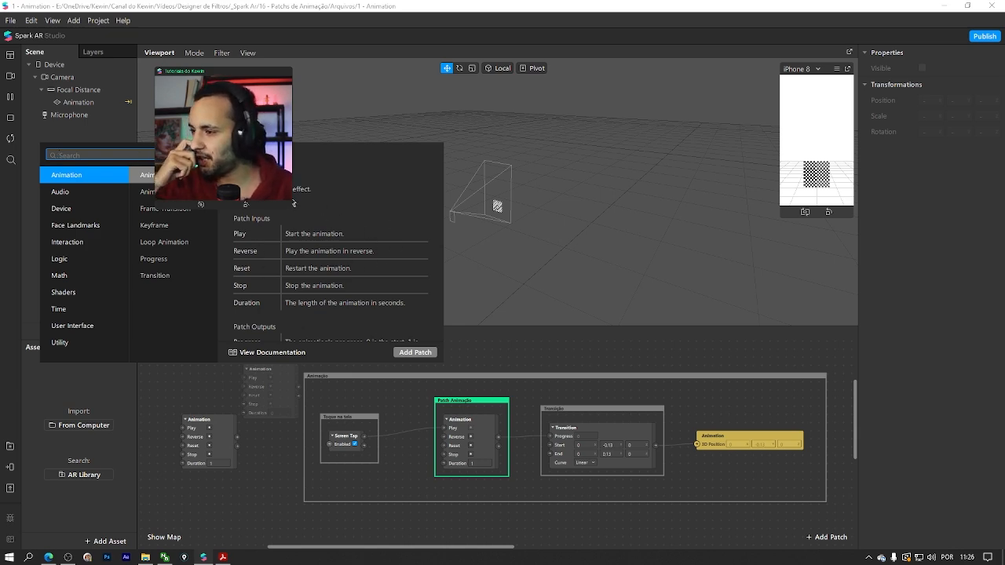
{"action": "scroll", "coordinate": [332, 236], "scroll_direction": "down", "scroll_amount": 2}
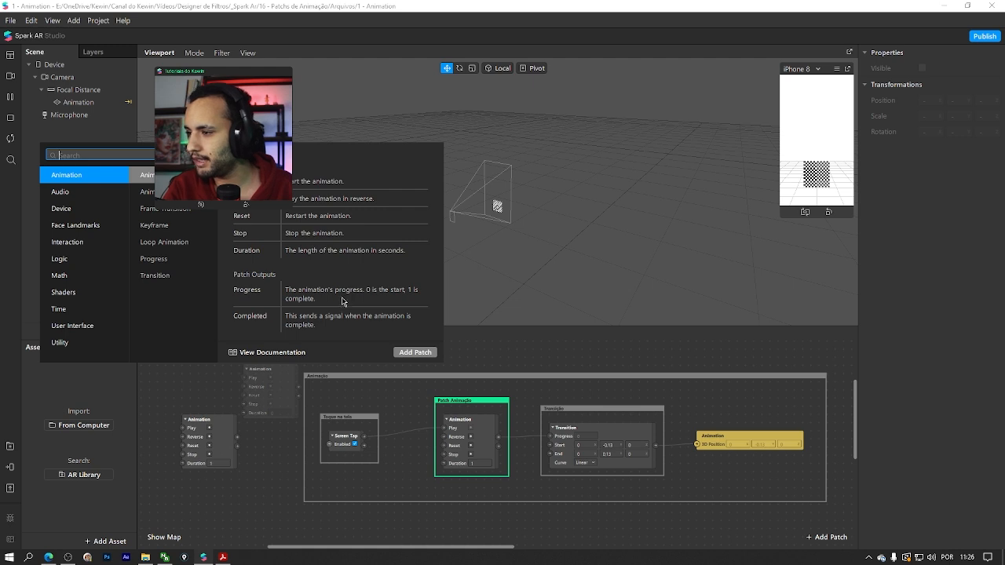
{"action": "scroll", "coordinate": [337, 302], "scroll_direction": "up", "scroll_amount": 2}
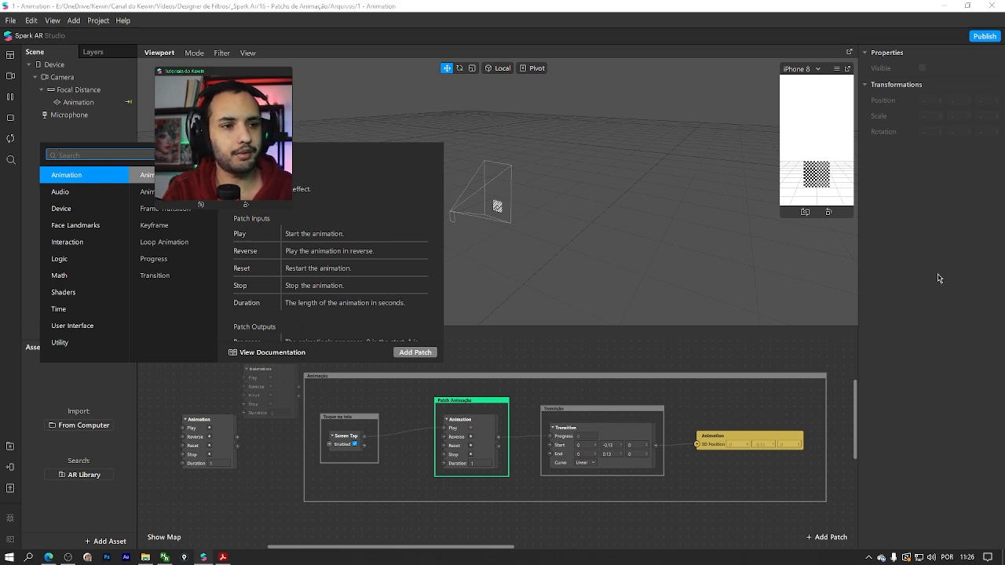
Reopen the patch library below the Animação group, review the Animation patch's description again, and close it without adding a patch
{"action": "right_click", "coordinate": [438, 514]}
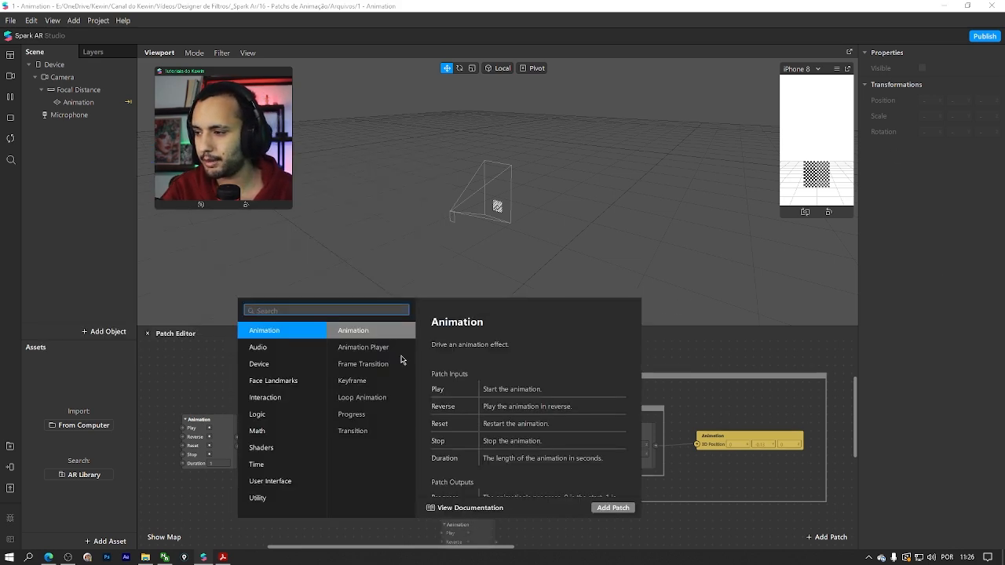
{"action": "scroll", "coordinate": [522, 365], "scroll_direction": "down", "scroll_amount": 3}
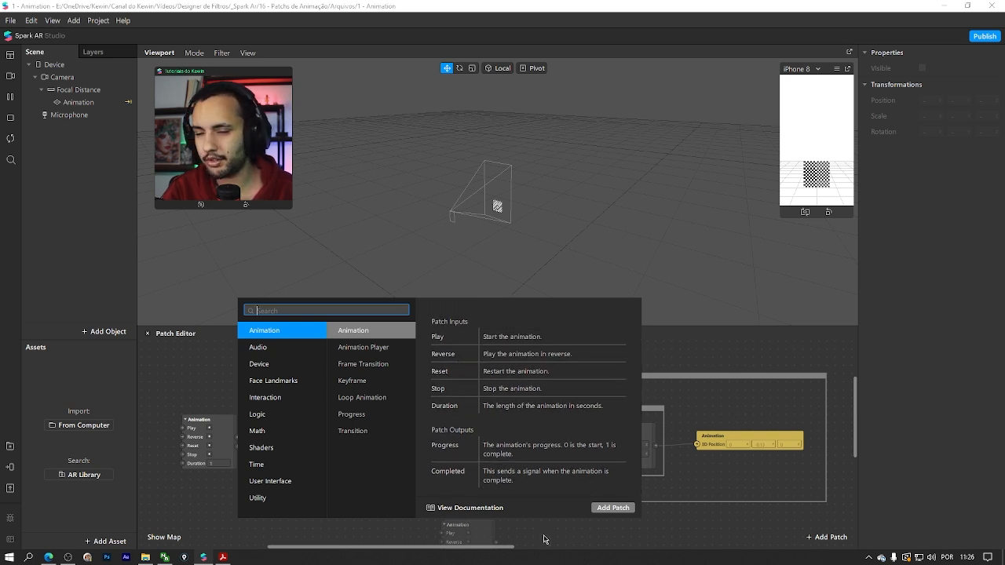
{"action": "scroll", "coordinate": [522, 444], "scroll_direction": "up", "scroll_amount": 3}
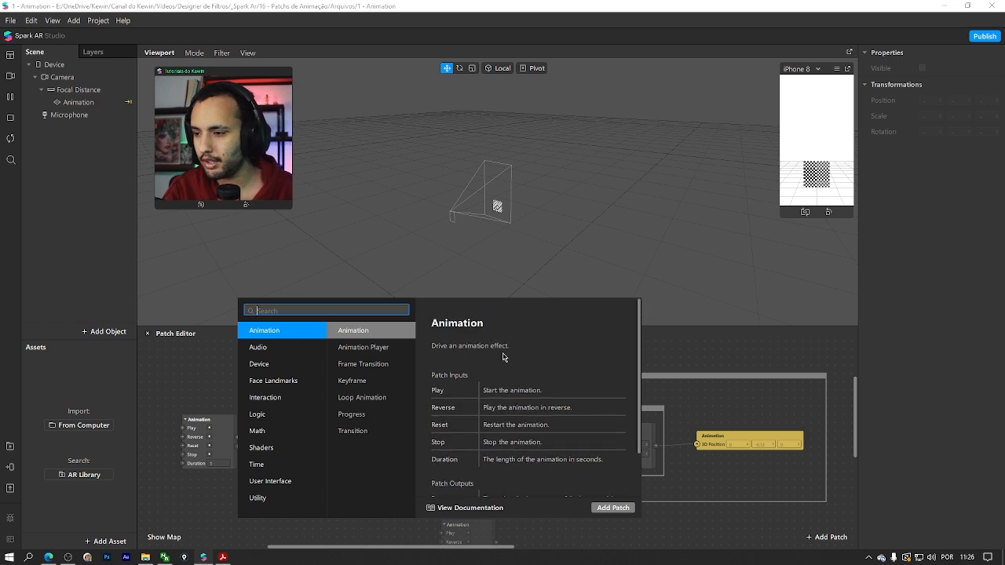
{"action": "scroll", "coordinate": [505, 428], "scroll_direction": "down", "scroll_amount": 3}
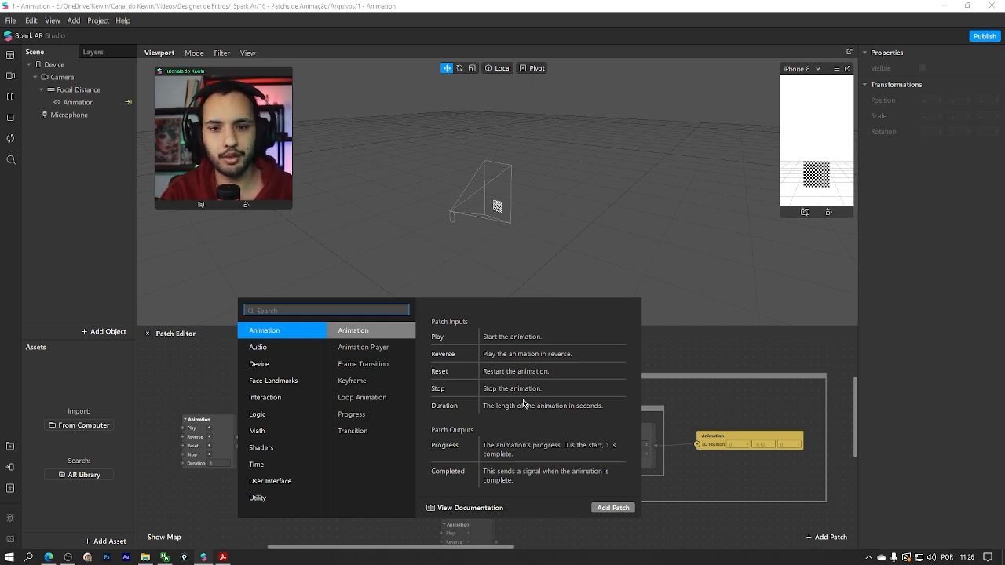
{"action": "left_click", "coordinate": [691, 409]}
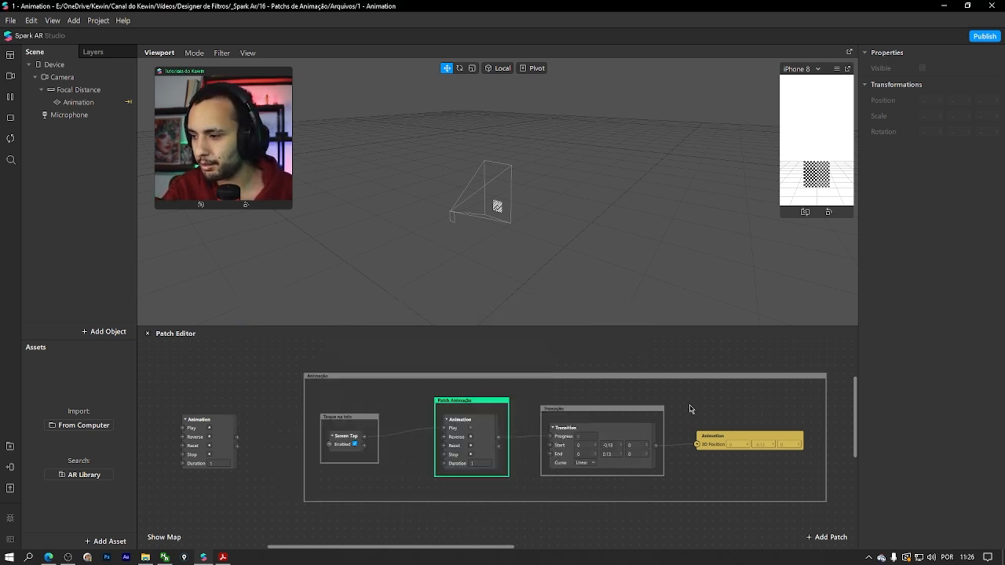
Examine the standalone Animation patch's inputs, its Progress and Completed outputs, and the value at the Progress output
{"action": "scroll", "coordinate": [247, 381], "scroll_direction": "up", "scroll_amount": 3, "text": "ctrl"}
{"action": "left_click_drag", "start_coordinate": [267, 408], "coordinate": [539, 355], "text": "alt"}
{"action": "scroll", "coordinate": [522, 397], "scroll_direction": "up", "scroll_amount": 2, "text": "ctrl"}
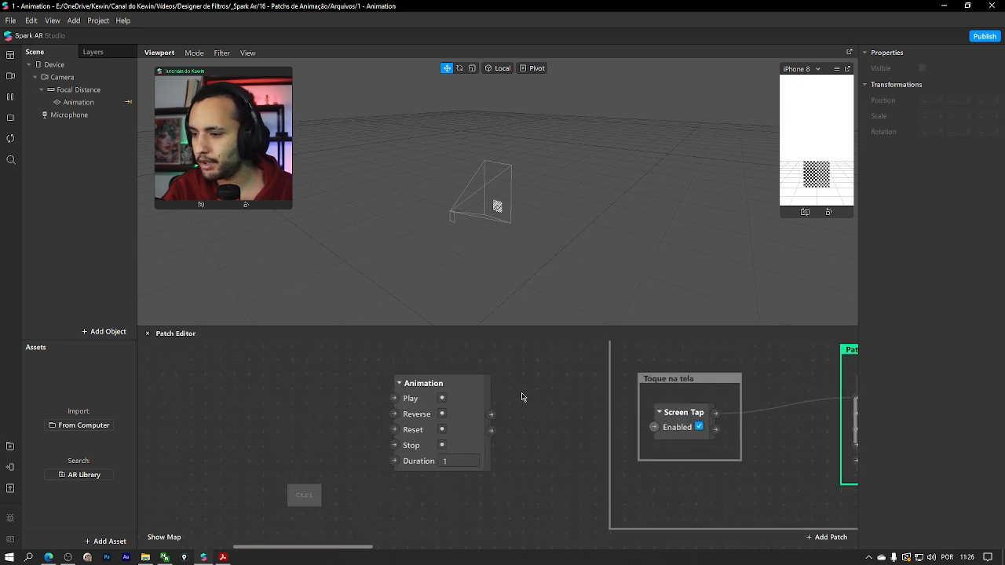
{"action": "scroll", "coordinate": [522, 397], "scroll_direction": "up", "scroll_amount": 3, "text": "ctrl"}
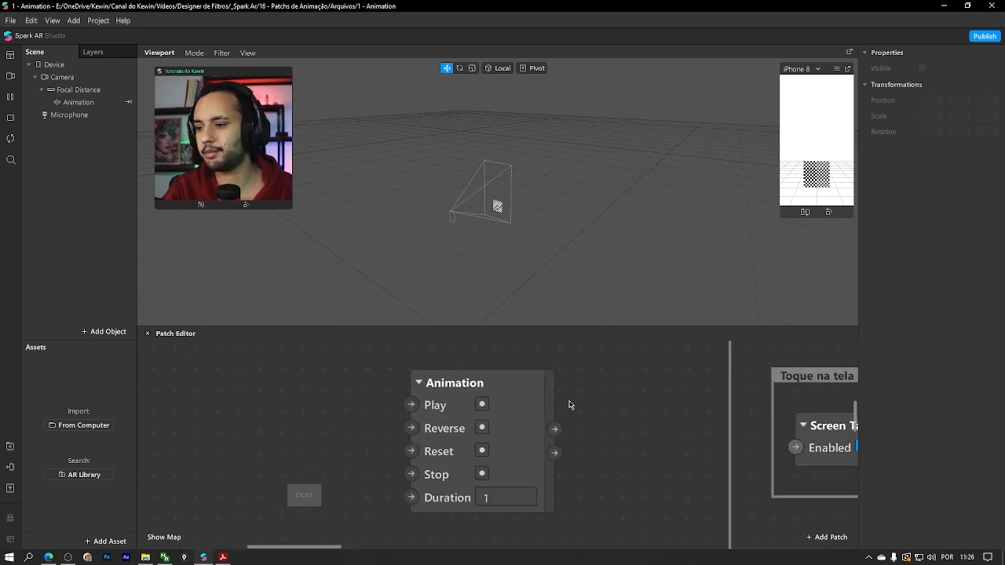
{"action": "scroll", "coordinate": [571, 405], "scroll_direction": "up", "scroll_amount": 1, "text": "ctrl"}
{"action": "left_click_drag", "start_coordinate": [605, 410], "coordinate": [623, 407], "text": "alt"}
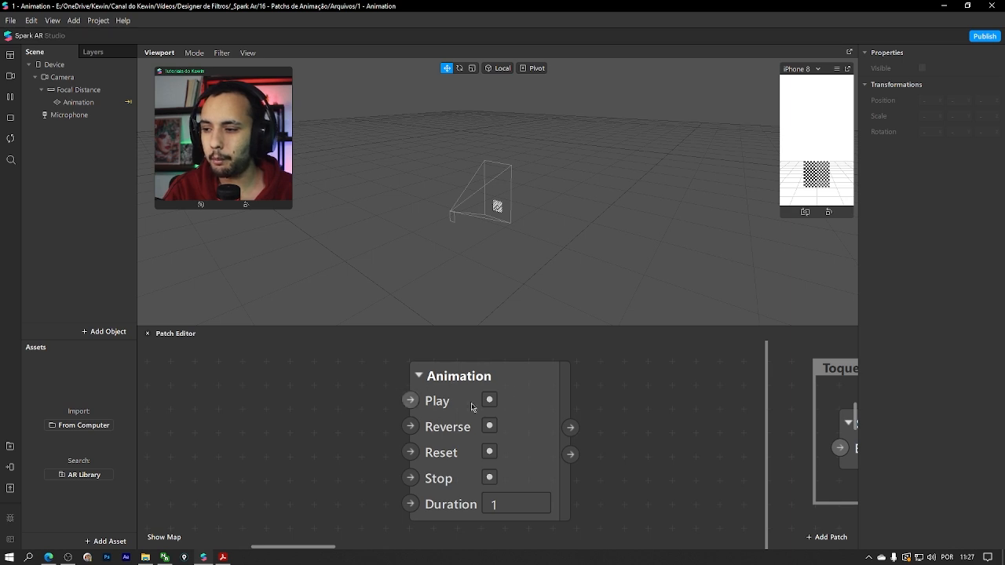
{"action": "left_click", "coordinate": [511, 404]}
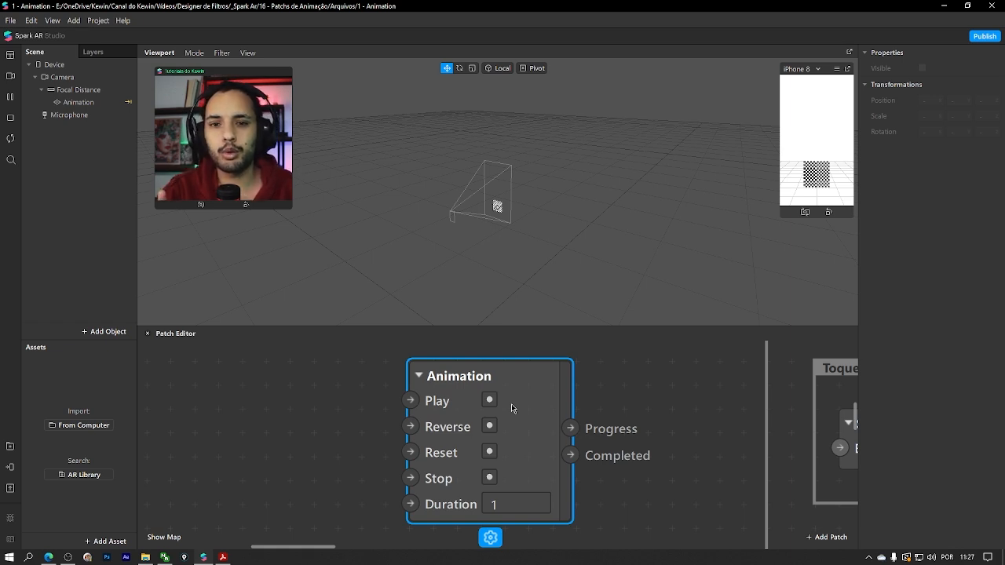
{"action": "left_click", "coordinate": [592, 388]}
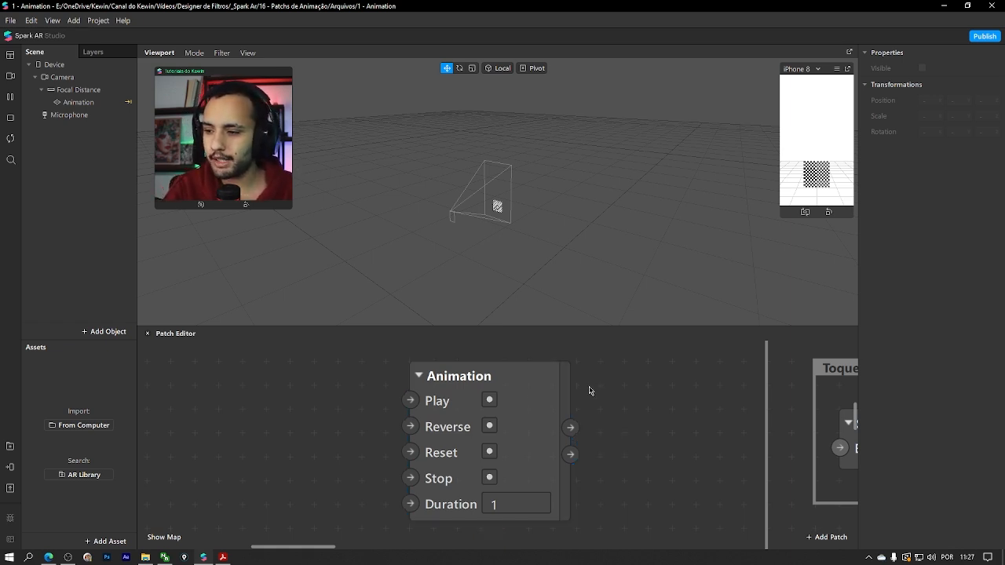
{"action": "left_click", "coordinate": [532, 398]}
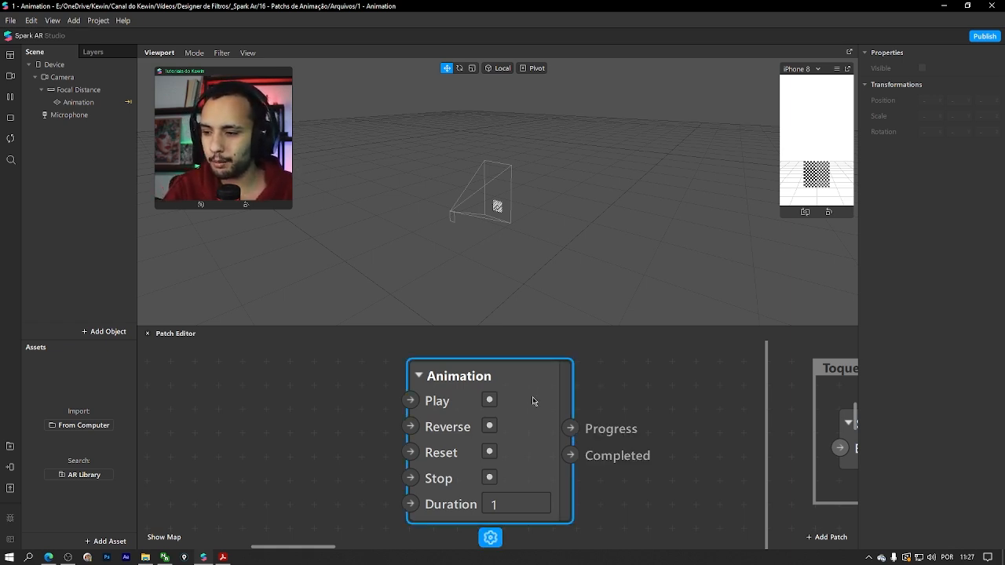
{"action": "left_click", "coordinate": [573, 434]}
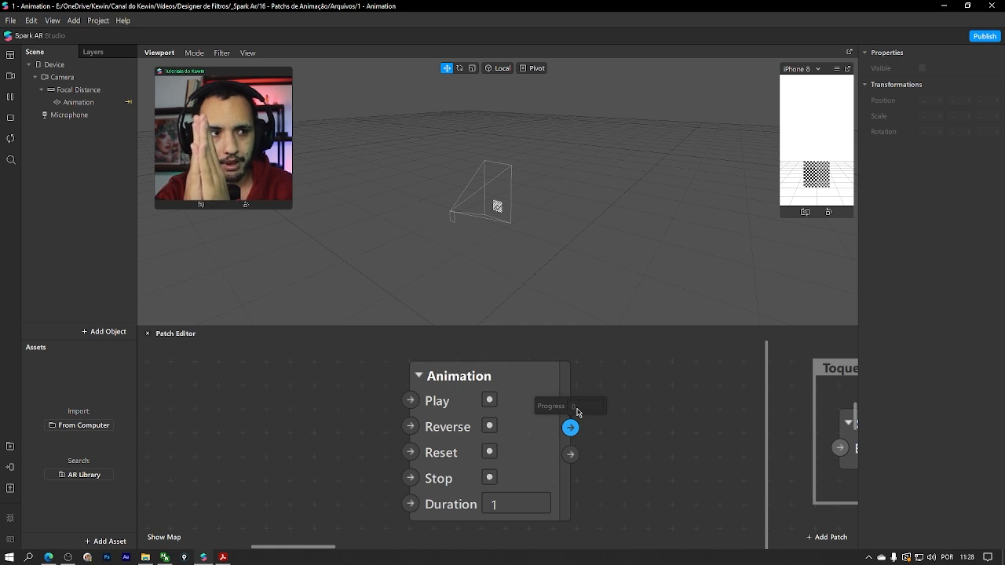
Inspect the Duration input of the standalone Animation patch, opening its field without changing the value
{"action": "left_click", "coordinate": [440, 507]}
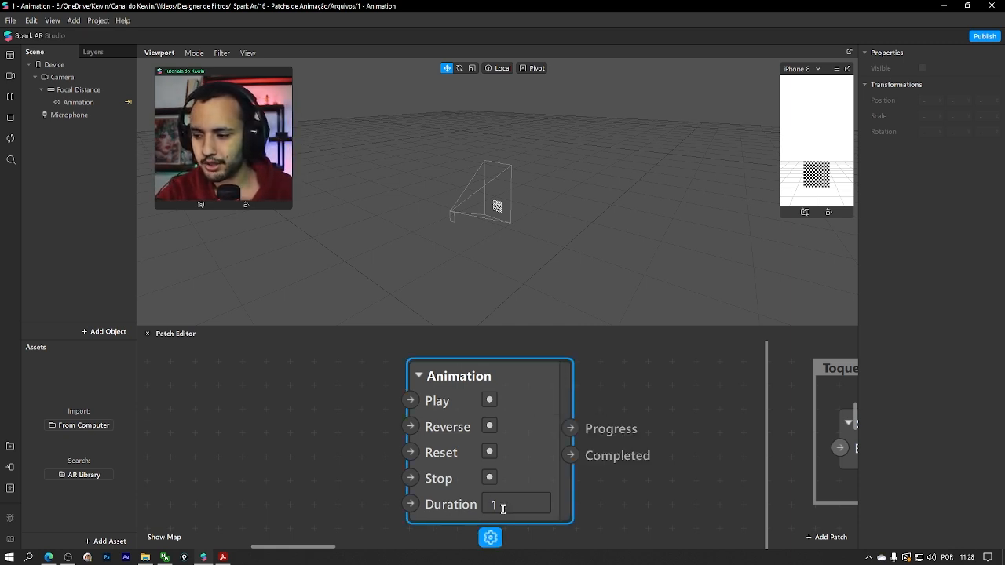
{"action": "left_click", "coordinate": [506, 505]}
{"action": "middle_click_drag", "start_coordinate": [506, 505], "coordinate": [485, 505]}
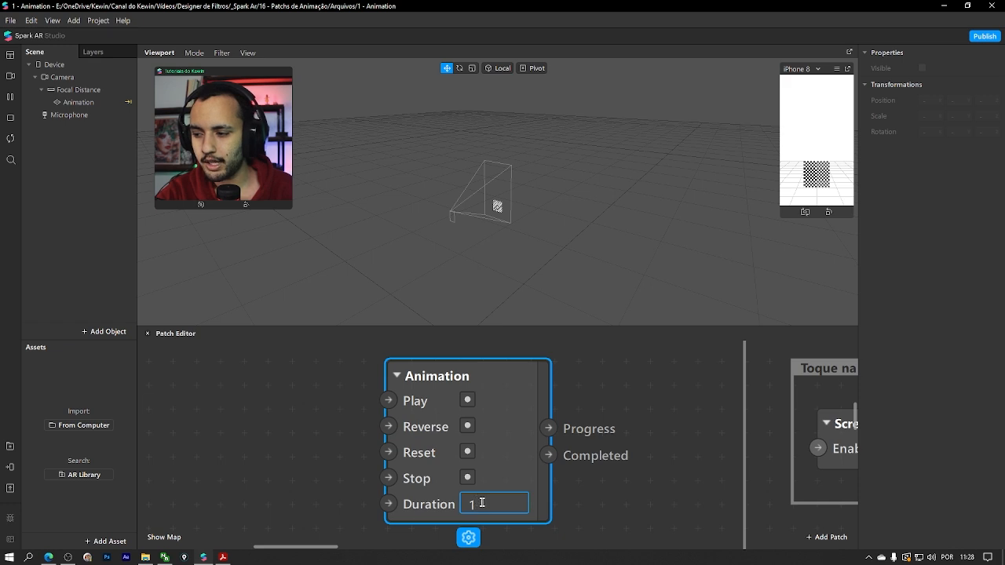
{"action": "middle_click_drag", "start_coordinate": [572, 541], "coordinate": [572, 505]}
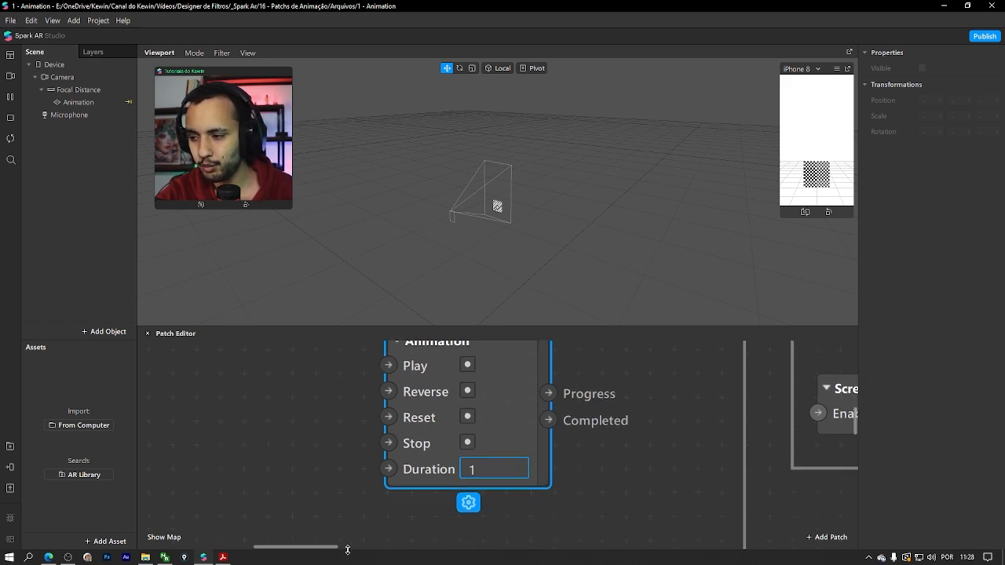
{"action": "left_click_drag", "start_coordinate": [329, 548], "coordinate": [320, 548]}
{"action": "scroll", "coordinate": [392, 530], "scroll_direction": "up", "scroll_amount": 2}
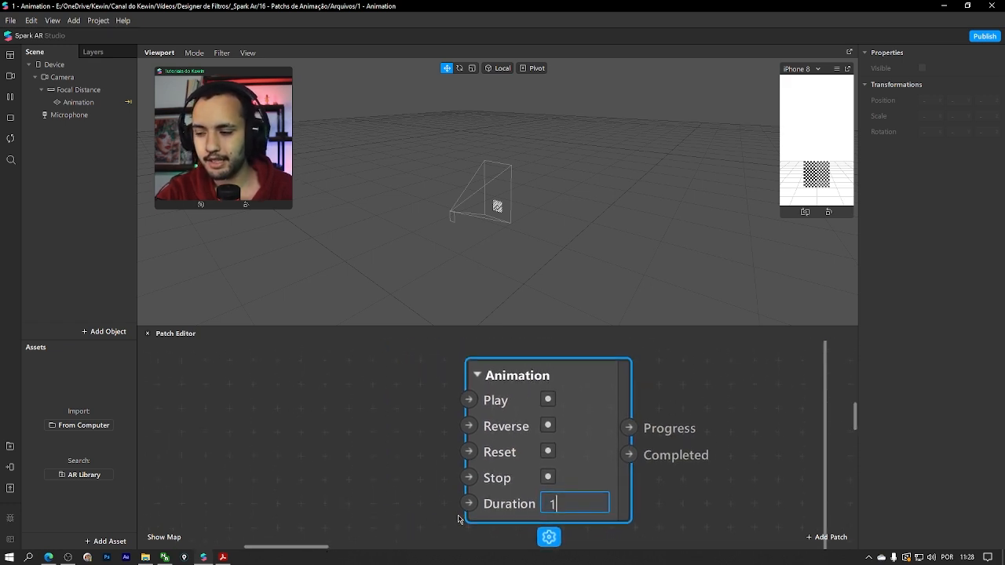
{"action": "left_click", "coordinate": [430, 490]}
{"action": "left_click", "coordinate": [562, 445]}
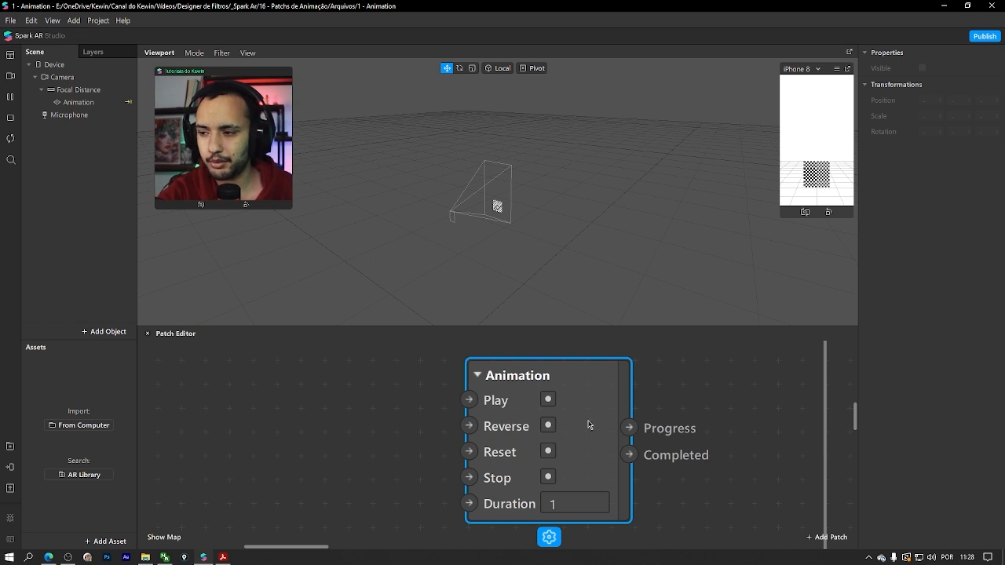
{"action": "left_click", "coordinate": [559, 505]}
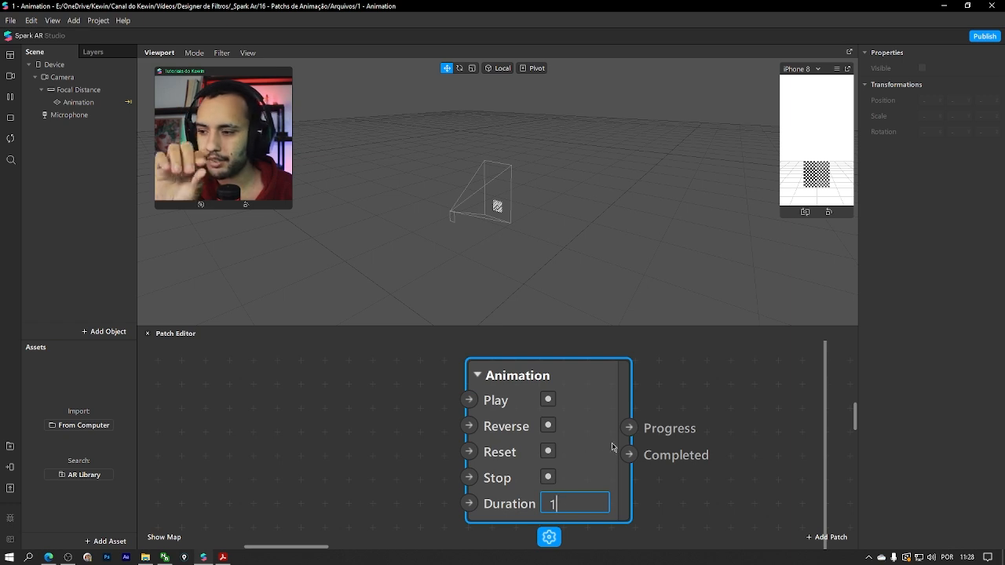
Check the Progress output value of the standalone Animation patch alongside its Play, Reverse, Reset and Stop inputs
{"action": "left_click", "coordinate": [629, 431]}
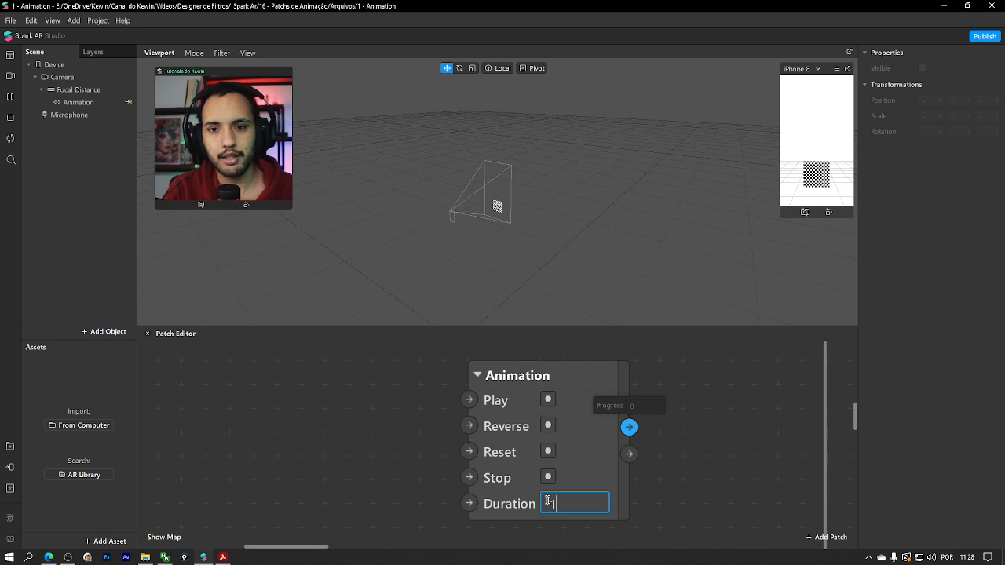
{"action": "left_click", "coordinate": [651, 428]}
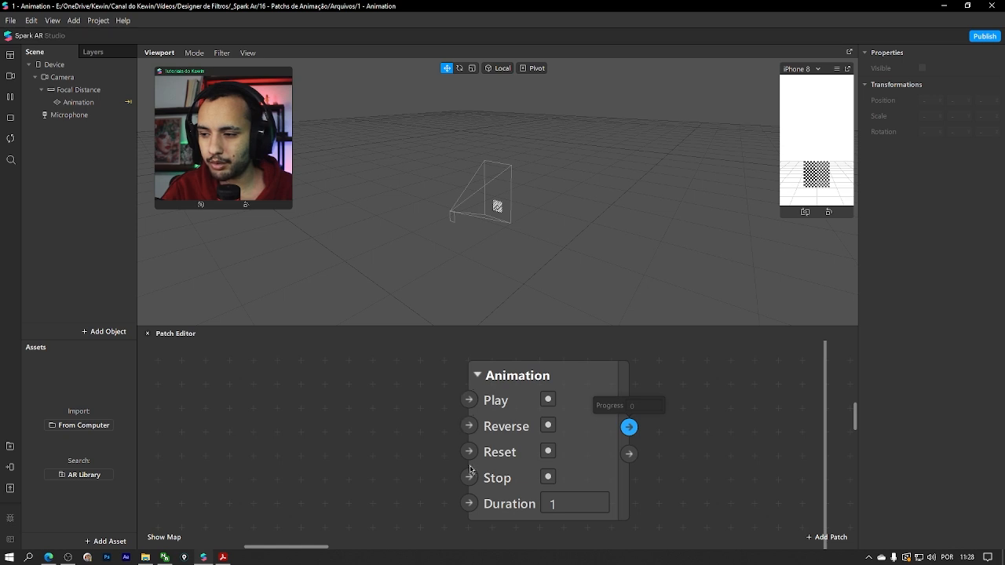
{"action": "left_click", "coordinate": [500, 462]}
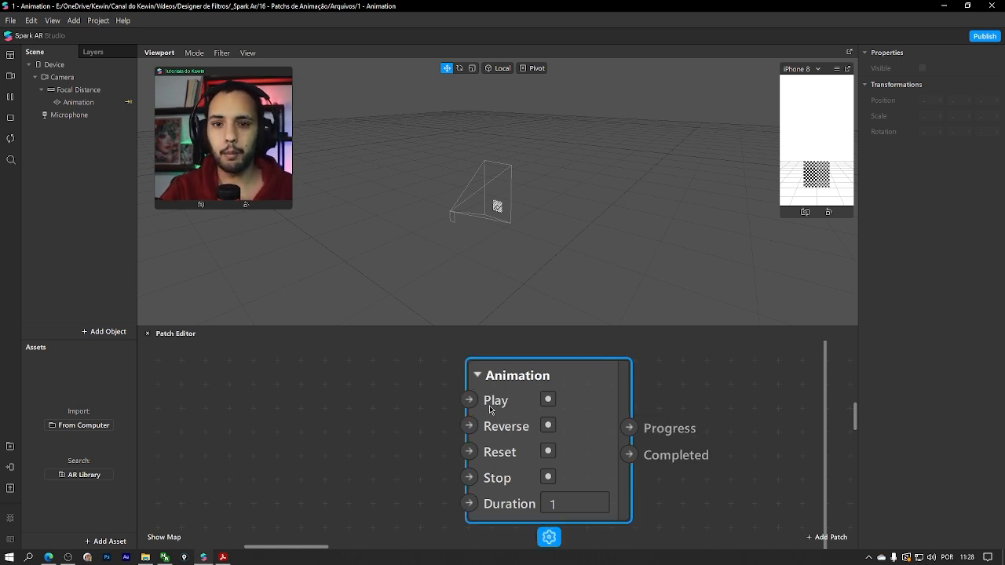
{"action": "left_click", "coordinate": [627, 429]}
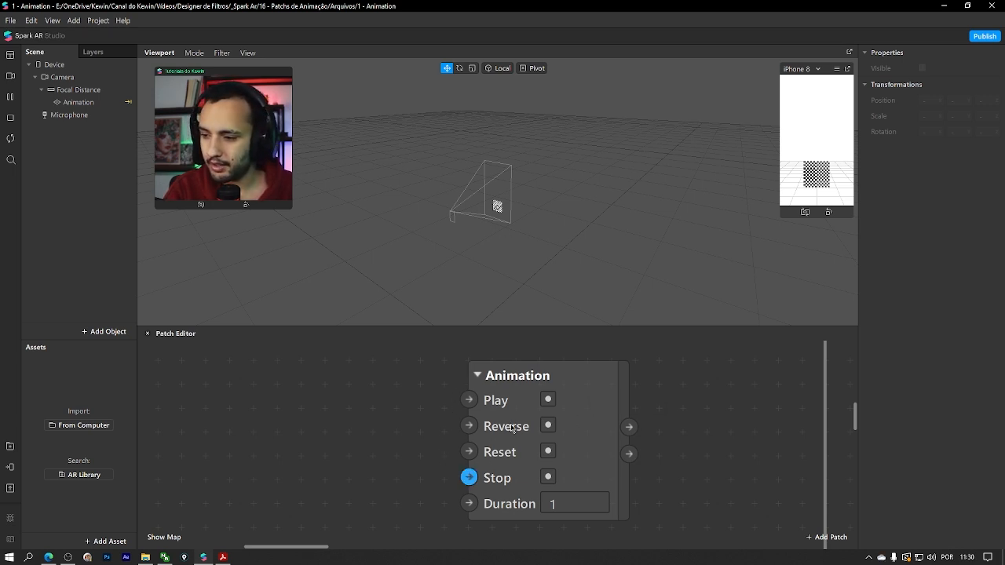
Examine how the Screen Tap patch in the Toque na tela group connects to the Play input of the grouped Animation patch
{"action": "scroll", "coordinate": [480, 401], "scroll_direction": "down", "scroll_amount": 1}
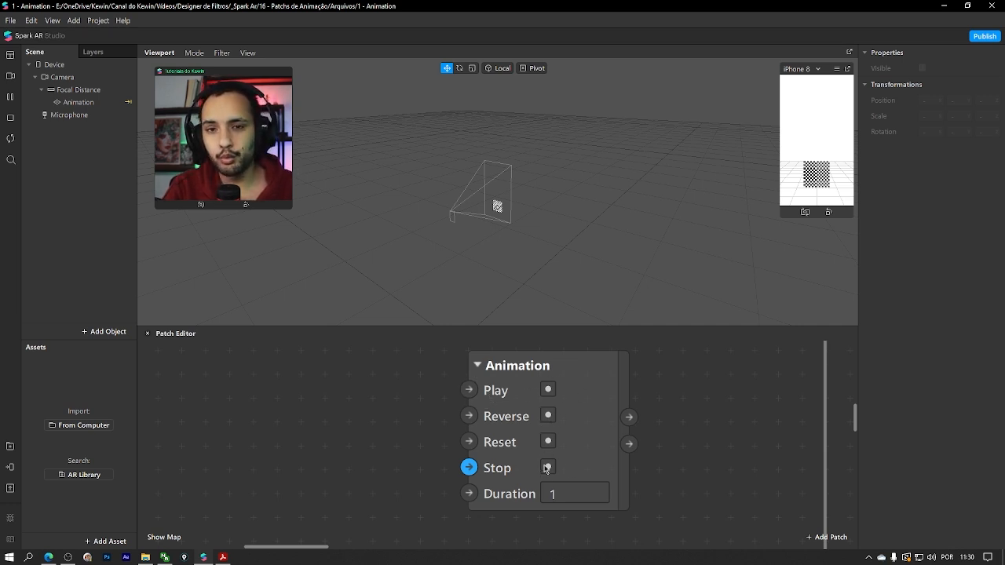
{"action": "scroll", "coordinate": [643, 419], "scroll_direction": "down", "scroll_amount": 2, "text": "alt"}
{"action": "left_click_drag", "start_coordinate": [642, 415], "coordinate": [395, 415], "text": "alt"}
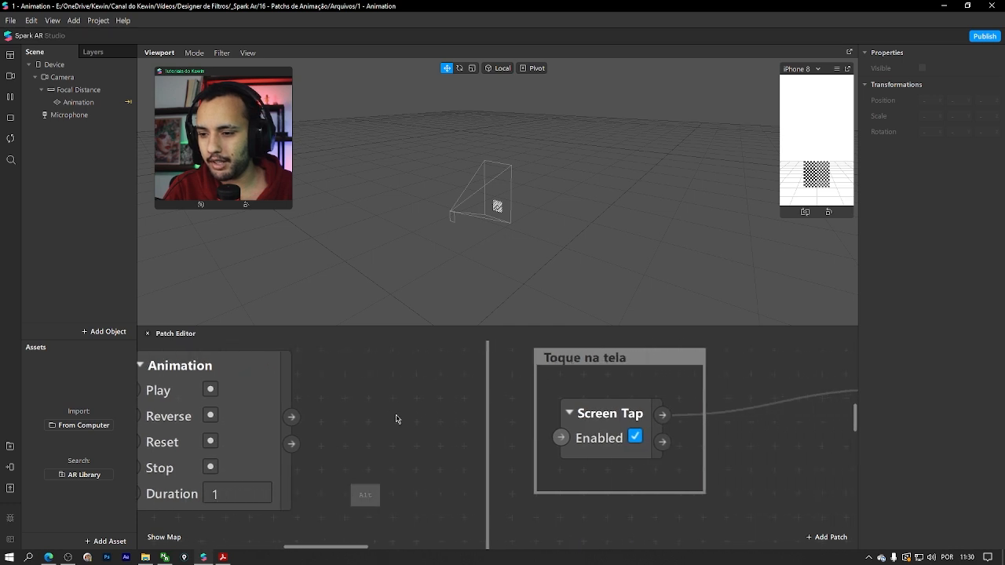
{"action": "left_click_drag", "start_coordinate": [654, 380], "coordinate": [676, 402], "text": "alt"}
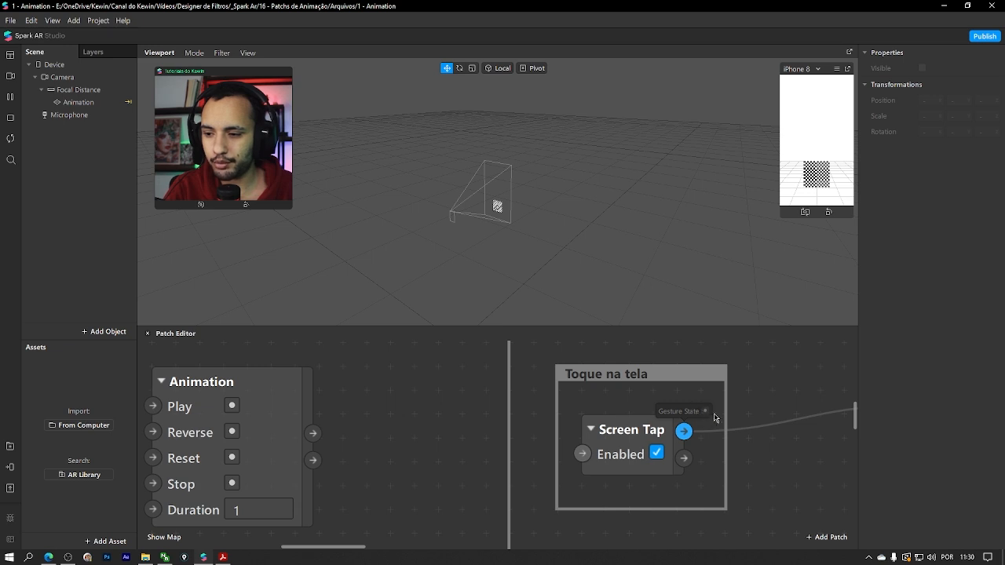
{"action": "left_click_drag", "start_coordinate": [746, 410], "coordinate": [543, 394], "text": "alt"}
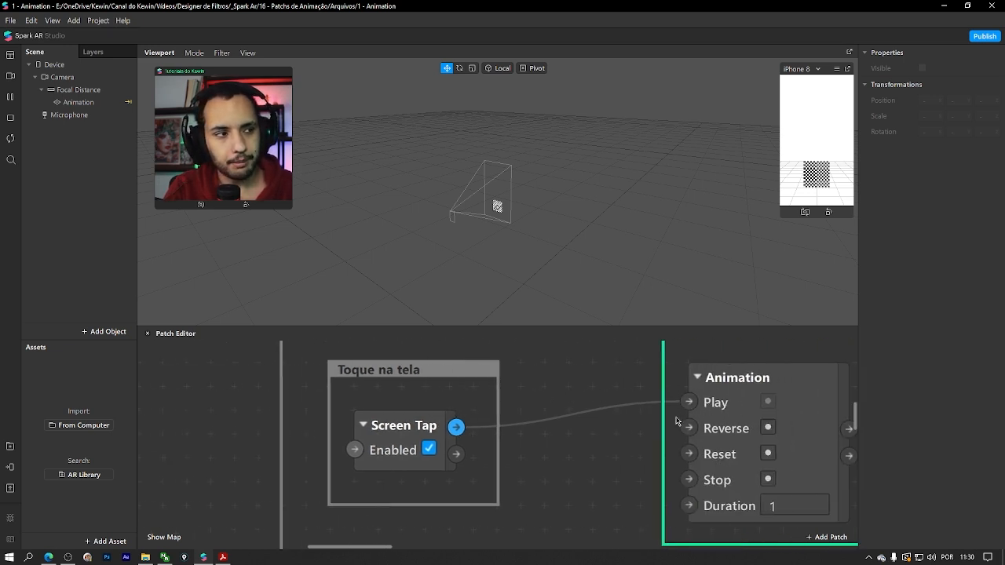
Set the Duration of the standalone Animation patch to 3
{"action": "left_click_drag", "start_coordinate": [307, 431], "coordinate": [672, 404], "text": "alt"}
{"action": "scroll", "coordinate": [519, 464], "scroll_direction": "left", "scroll_amount": 5}
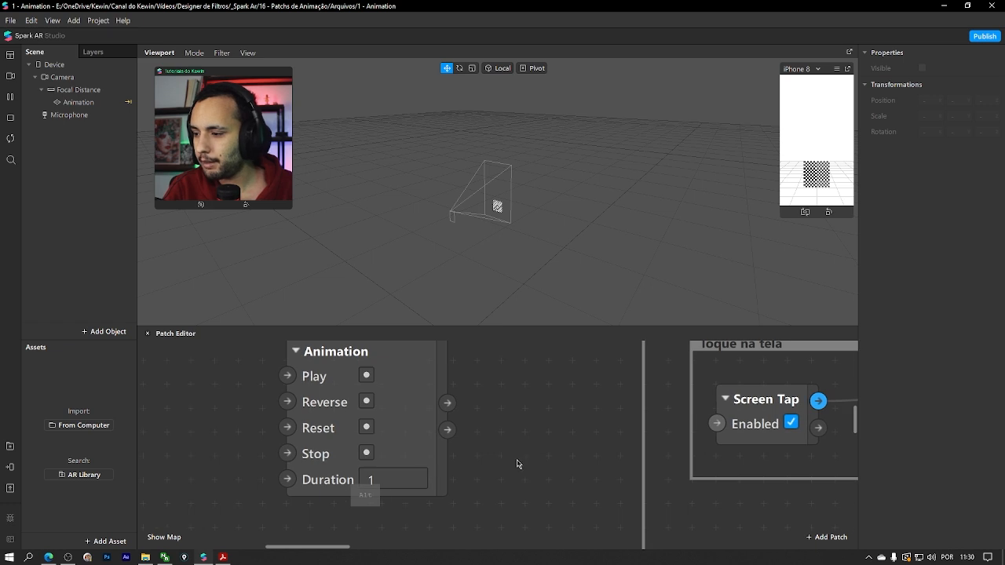
{"action": "left_click", "coordinate": [467, 462]}
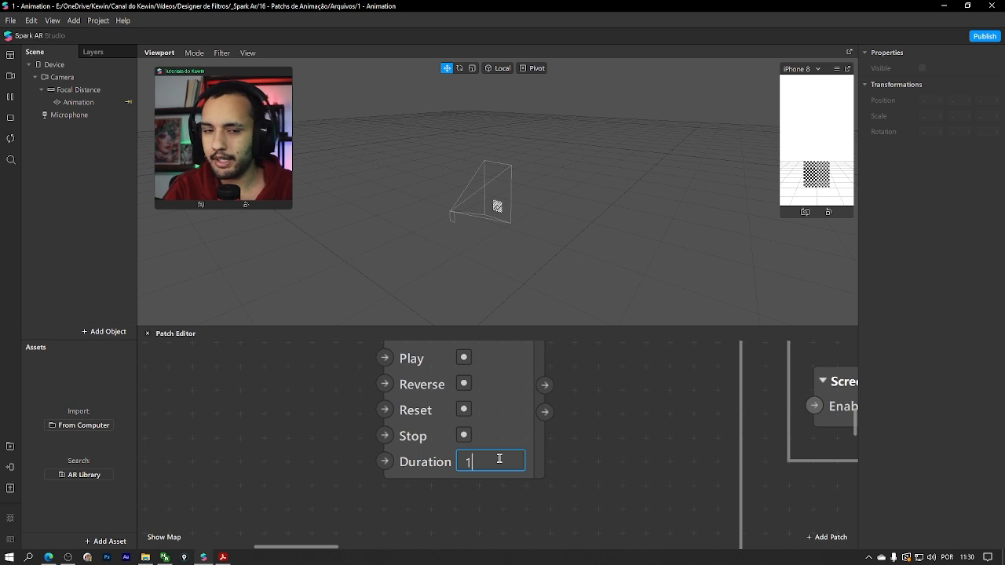
{"action": "key", "text": "BackSpace"}
{"action": "type", "text": "2"}
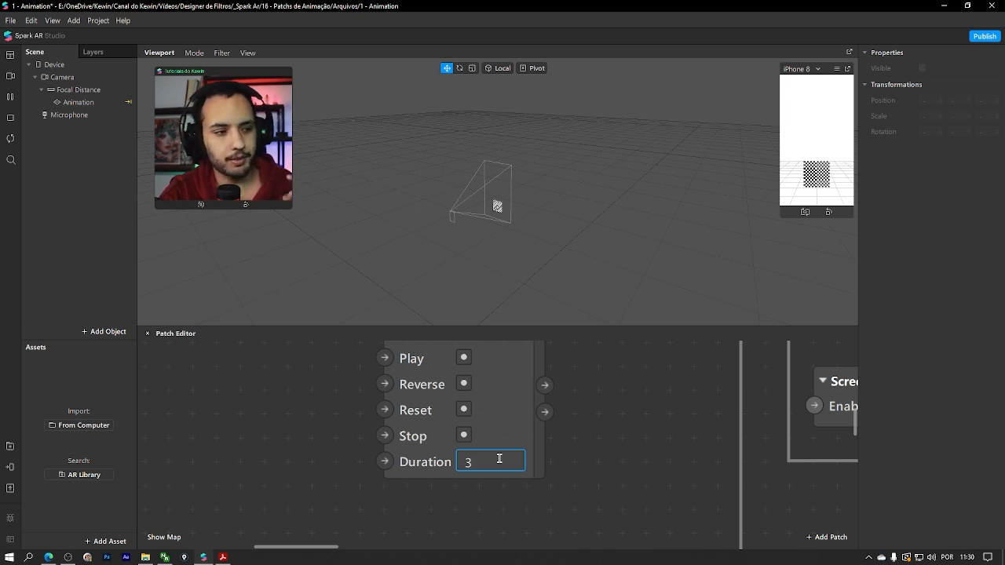
Try Duration values of 5 and 1,3 in the standalone Animation patch
{"action": "key", "text": "BackSpace"}
{"action": "type", "text": "4"}
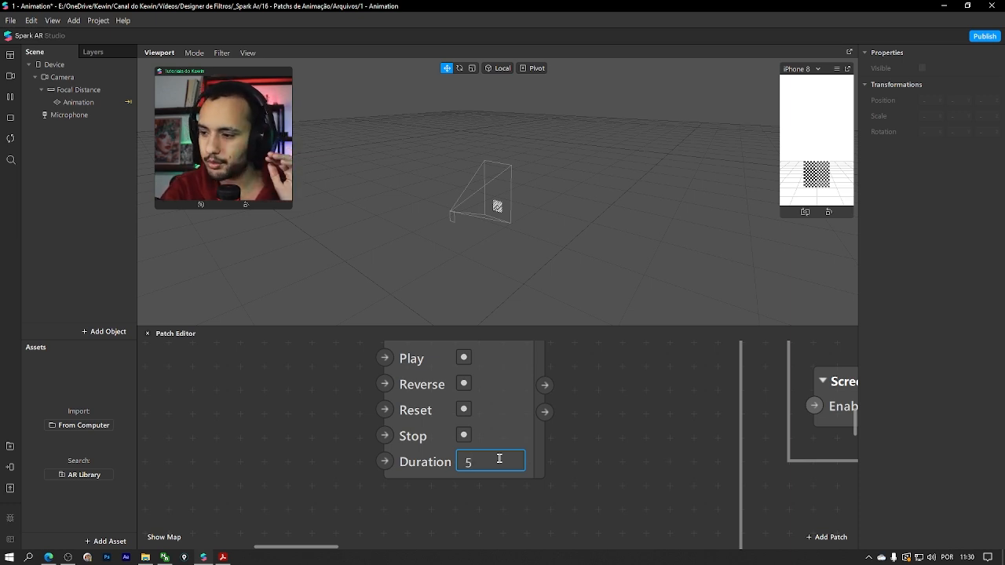
{"action": "key", "text": "BackSpace"}
{"action": "type", "text": "1"}
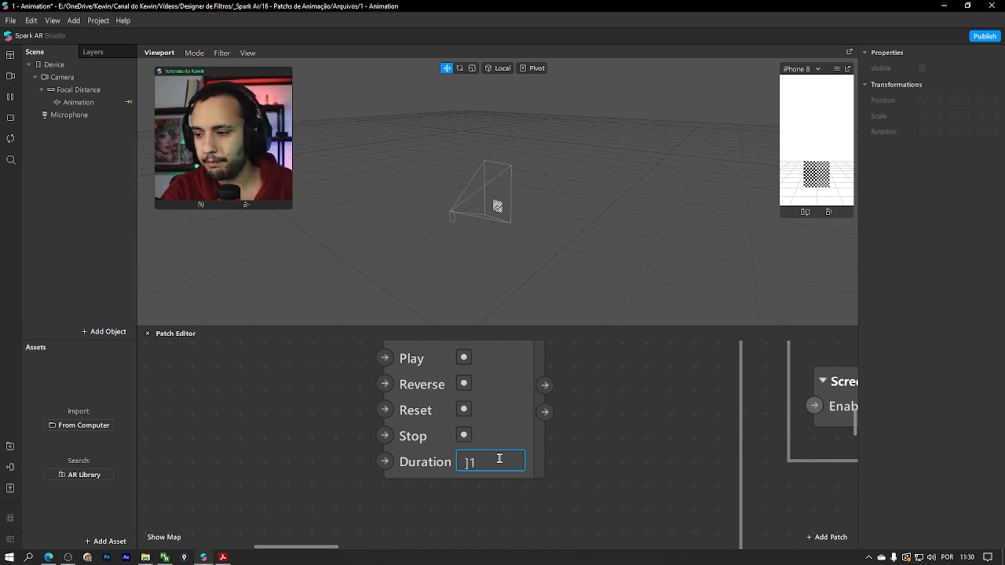
{"action": "key", "text": "Delete"}
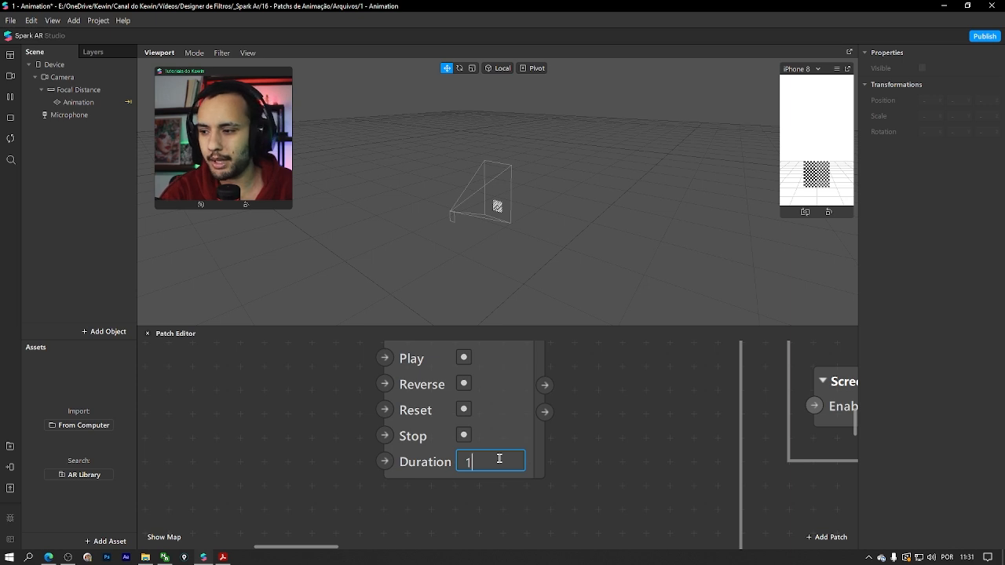
{"action": "type", "text": ",3"}
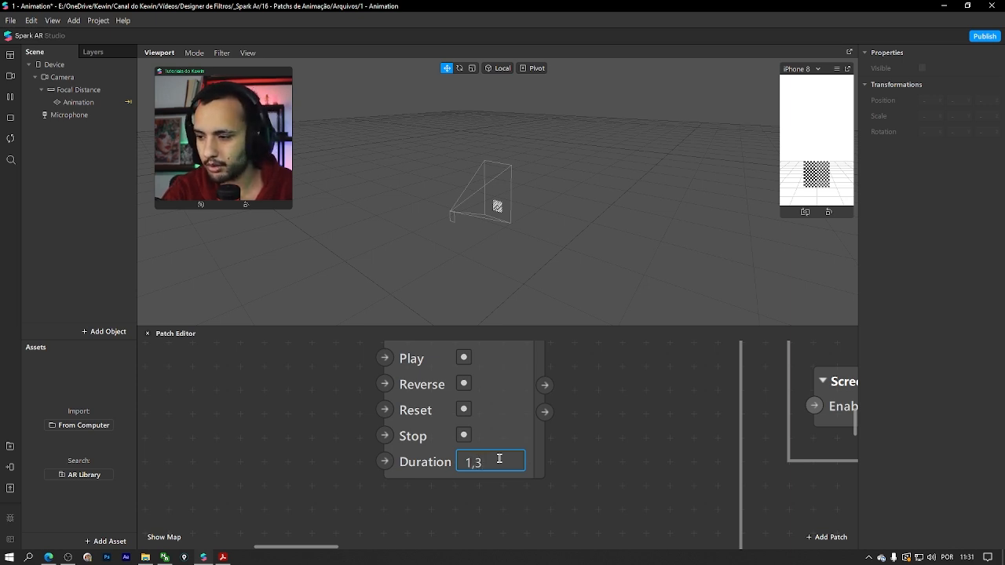
Set the Duration of the standalone Animation patch to 1,5
{"action": "key", "text": "BackSpace"}
{"action": "key", "text": "BackSpace"}
{"action": "key", "text": "BackSpace"}
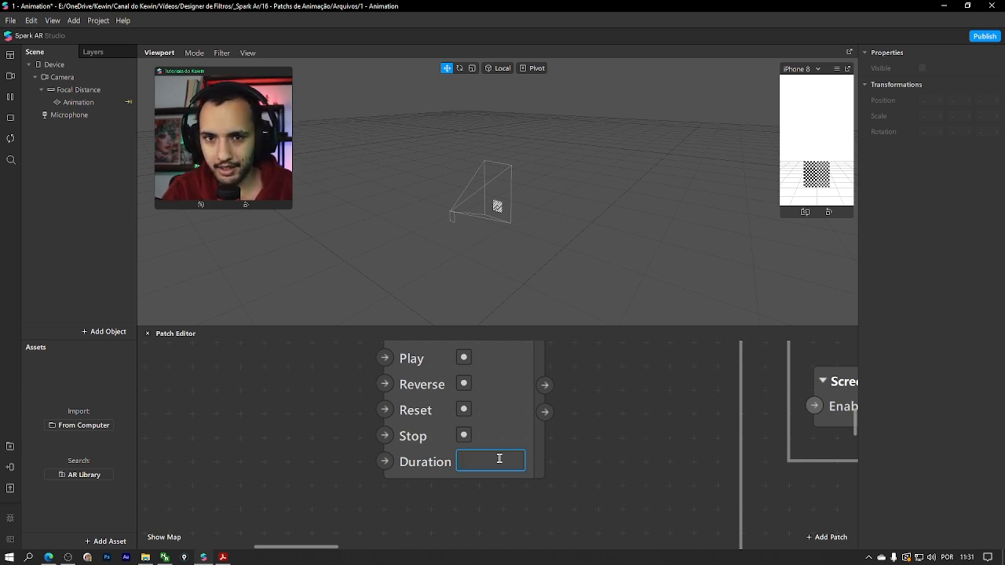
{"action": "type", "text": "1,"}
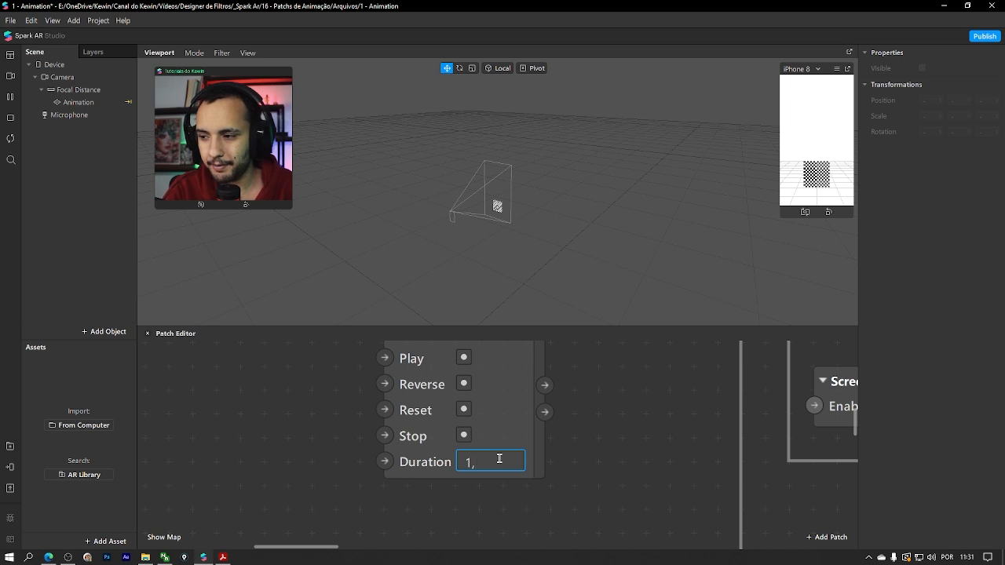
{"action": "type", "text": "5"}
{"action": "key", "text": "Return"}
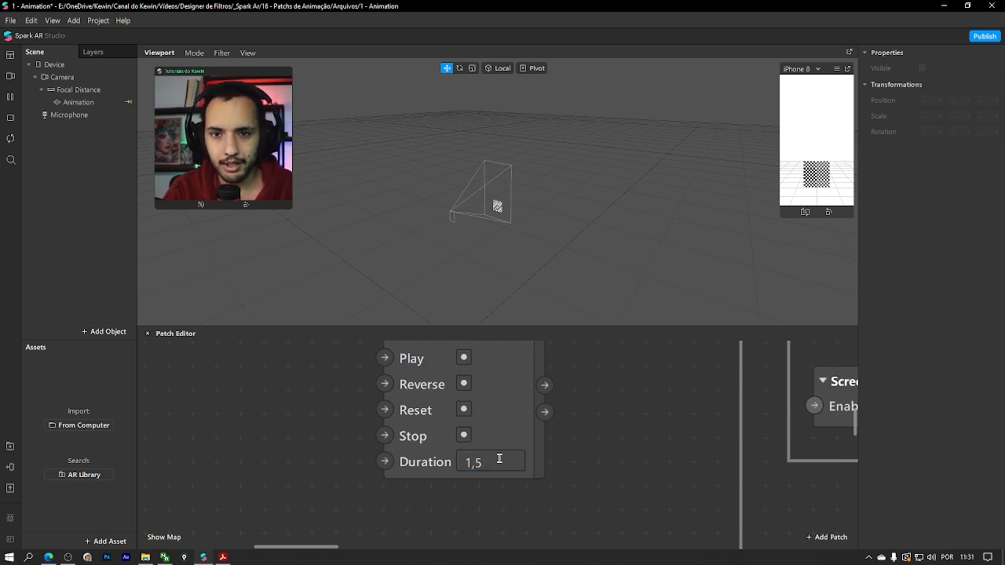
Set the Duration of the standalone Animation patch to 1
{"action": "left_click", "coordinate": [499, 459]}
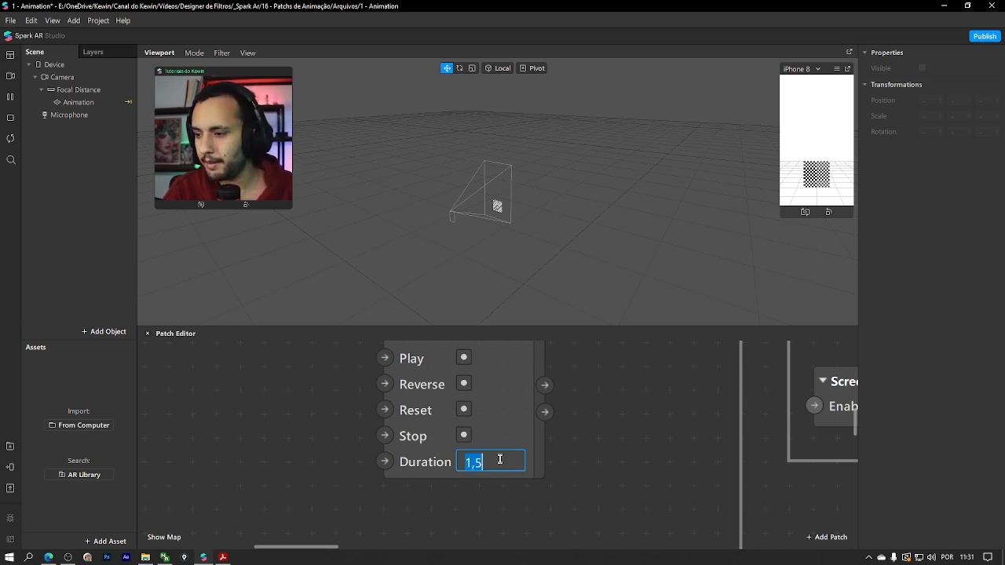
{"action": "type", "text": "1"}
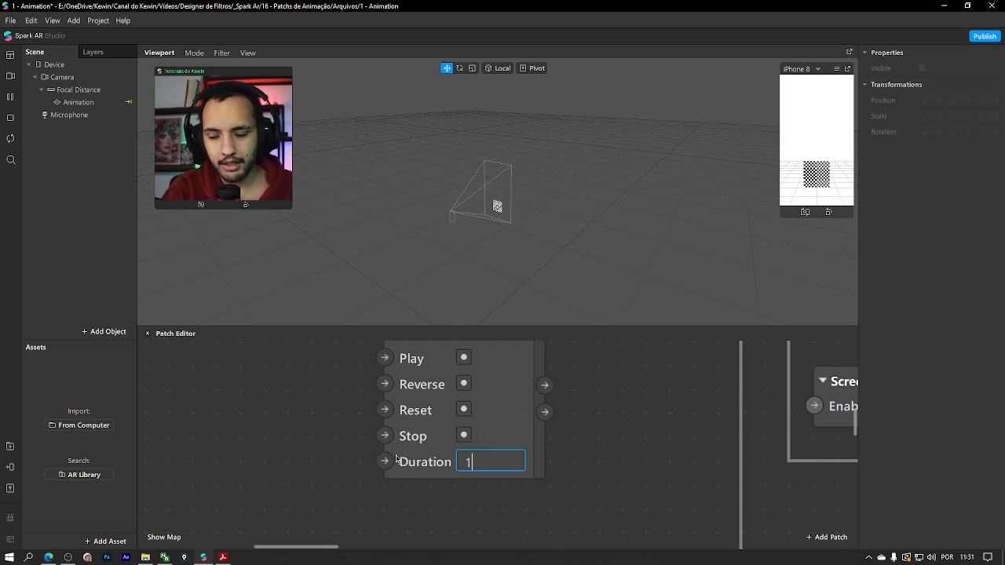
{"action": "key", "text": "Return"}
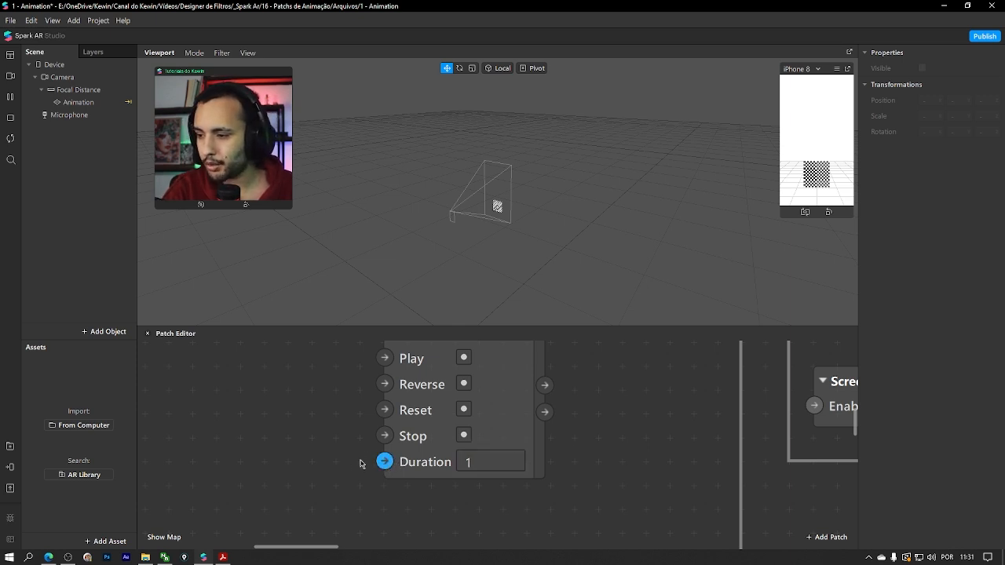
Inspect the Progress and Completed outputs of the standalone Animation patch
{"action": "scroll", "coordinate": [464, 494], "scroll_direction": "up", "scroll_amount": 3, "text": "alt"}
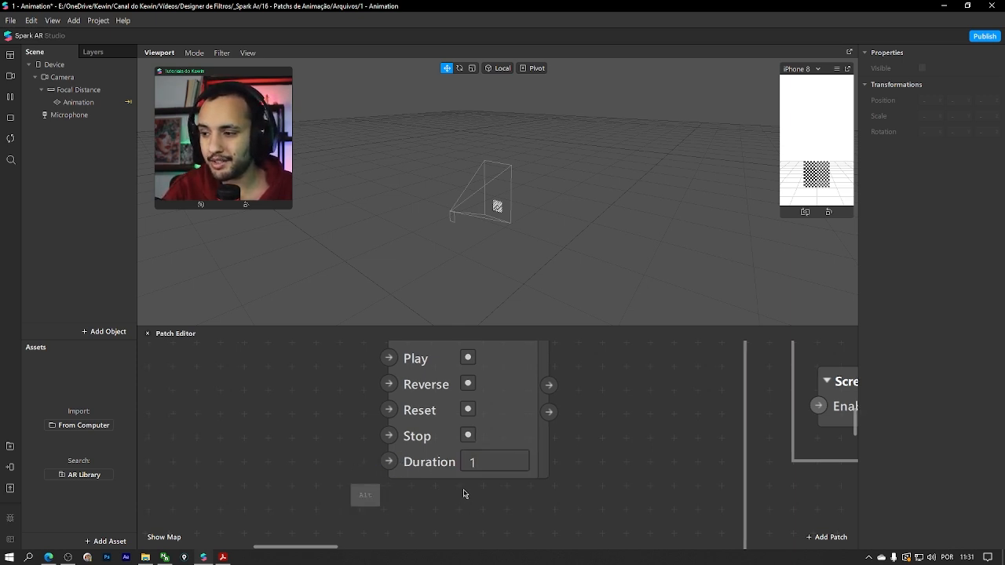
{"action": "scroll", "coordinate": [539, 488], "scroll_direction": "down", "scroll_amount": 1, "text": "ctrl"}
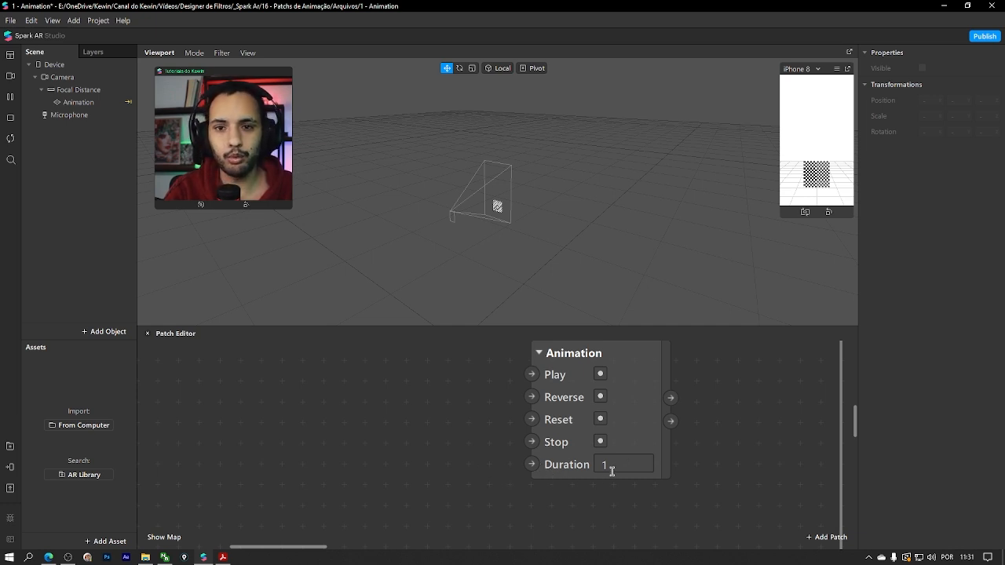
{"action": "left_click", "coordinate": [651, 432]}
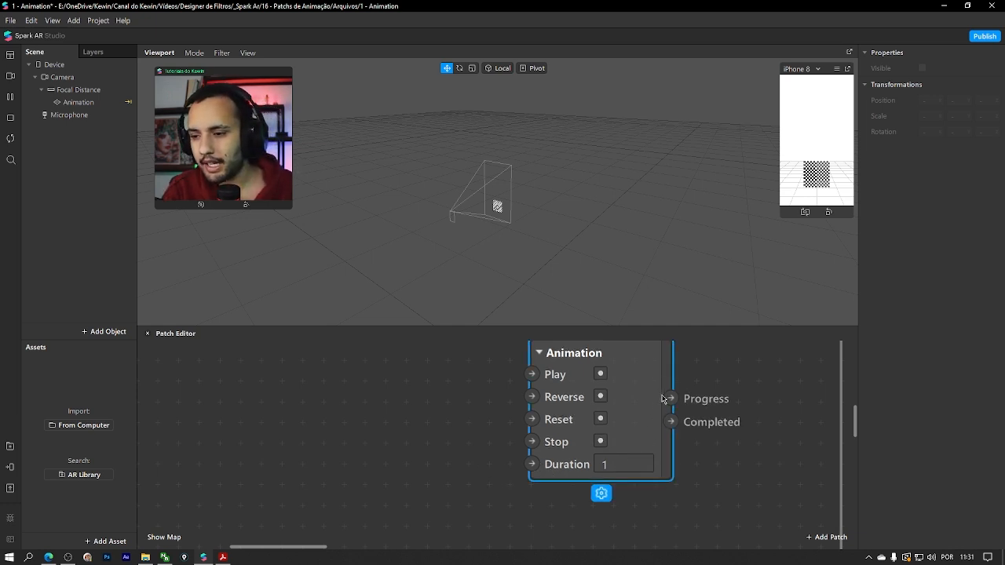
{"action": "left_click", "coordinate": [672, 398]}
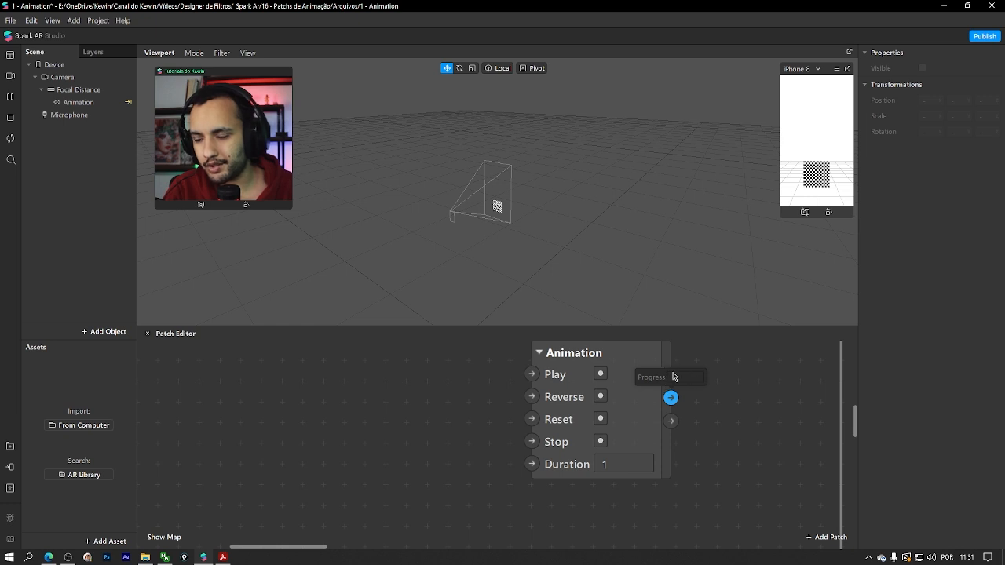
{"action": "left_click", "coordinate": [640, 417]}
{"action": "left_click", "coordinate": [670, 421]}
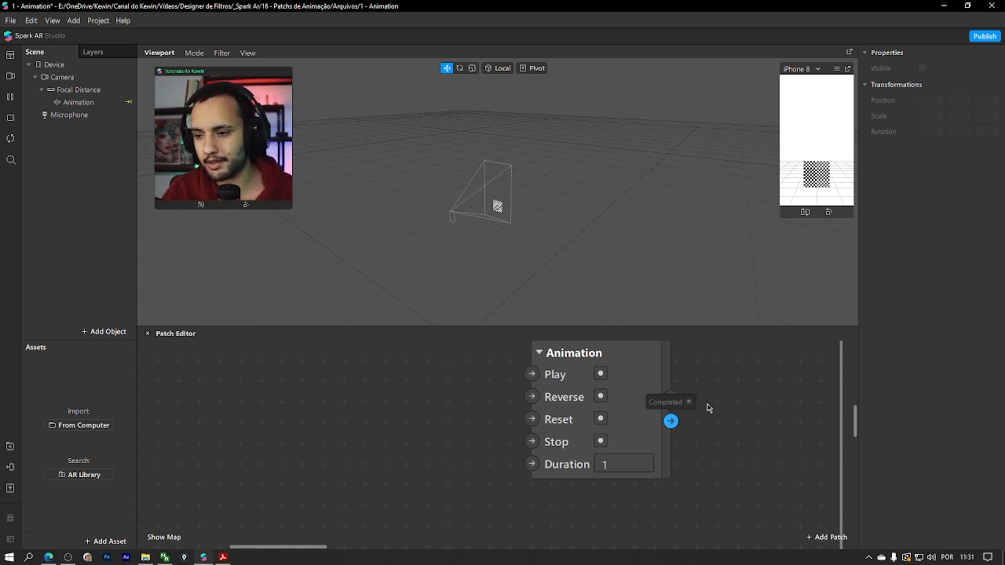
Inspect the Screen Tap patch in the Toque na tela group and its Gesture State output
{"action": "scroll", "coordinate": [707, 409], "scroll_direction": "down", "scroll_amount": 4, "text": "alt"}
{"action": "left_click_drag", "start_coordinate": [742, 399], "coordinate": [333, 462], "text": "alt"}
{"action": "scroll", "coordinate": [503, 393], "scroll_direction": "down", "scroll_amount": 2, "text": "alt"}
{"action": "left_click_drag", "start_coordinate": [555, 396], "coordinate": [366, 381], "text": "alt"}
{"action": "scroll", "coordinate": [366, 381], "scroll_direction": "up", "scroll_amount": 5, "text": "alt"}
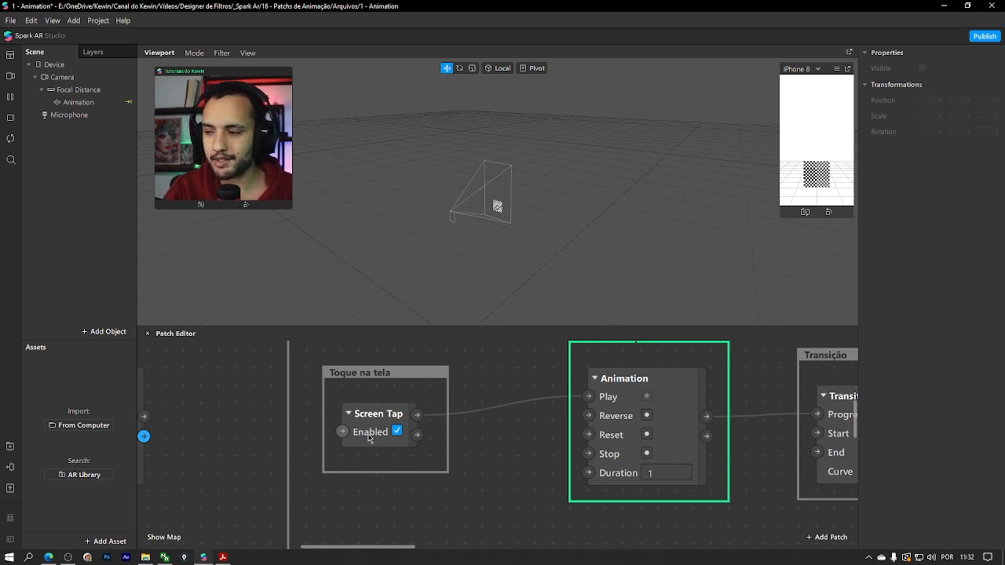
{"action": "left_click", "coordinate": [368, 424]}
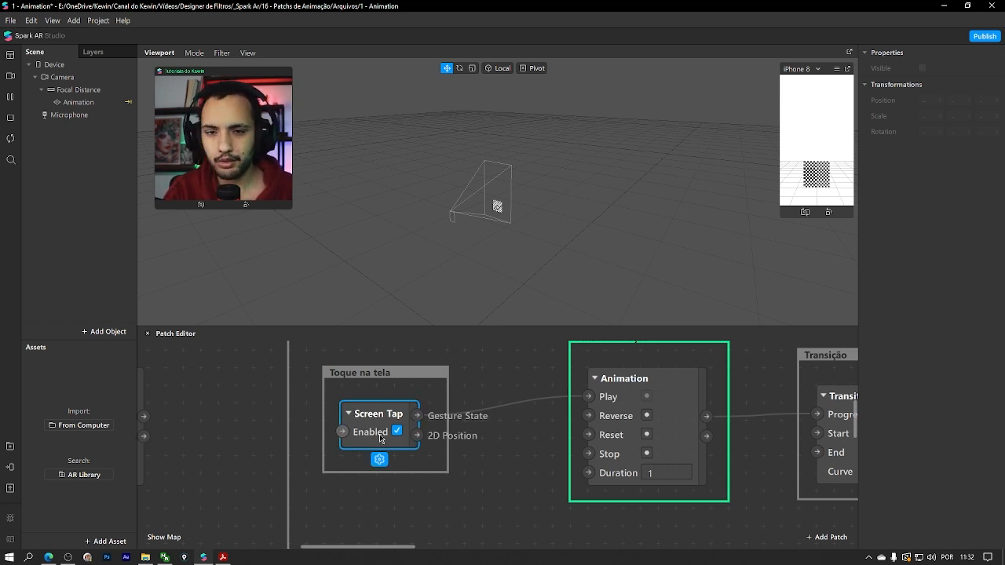
{"action": "left_click", "coordinate": [407, 393]}
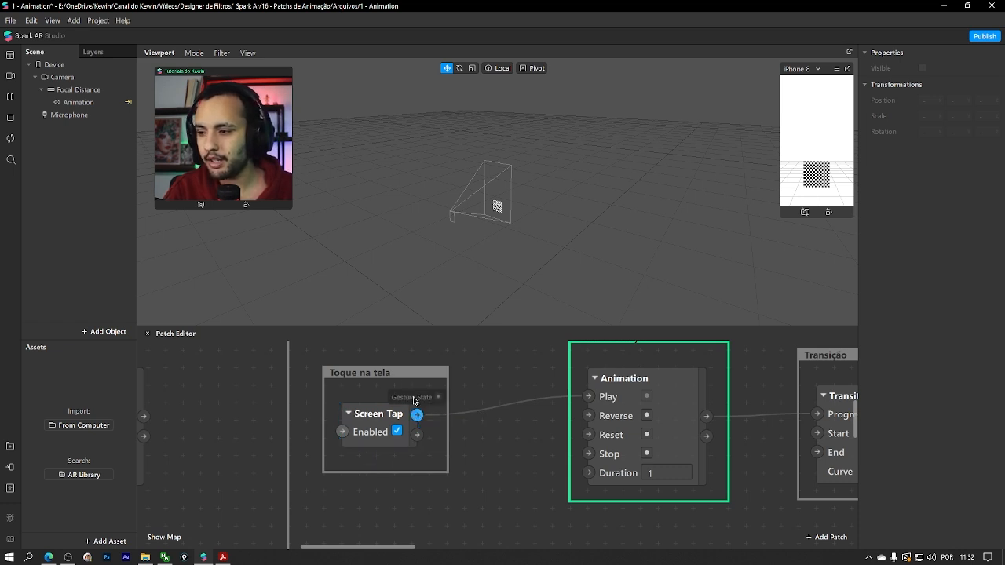
Switch the iPhone 8 preview's interaction mode to Simulate Touch
{"action": "left_click", "coordinate": [836, 69]}
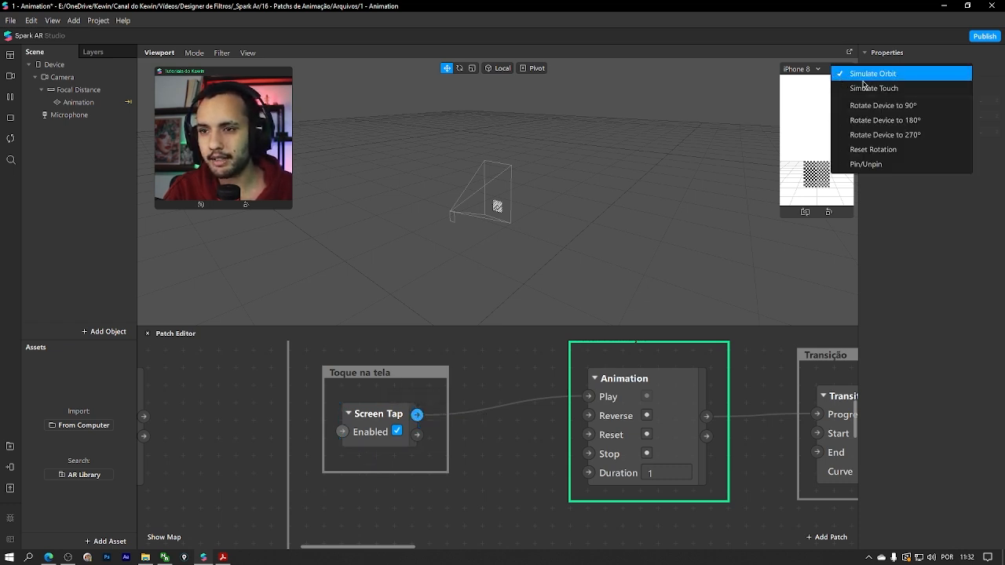
{"action": "left_click", "coordinate": [899, 87]}
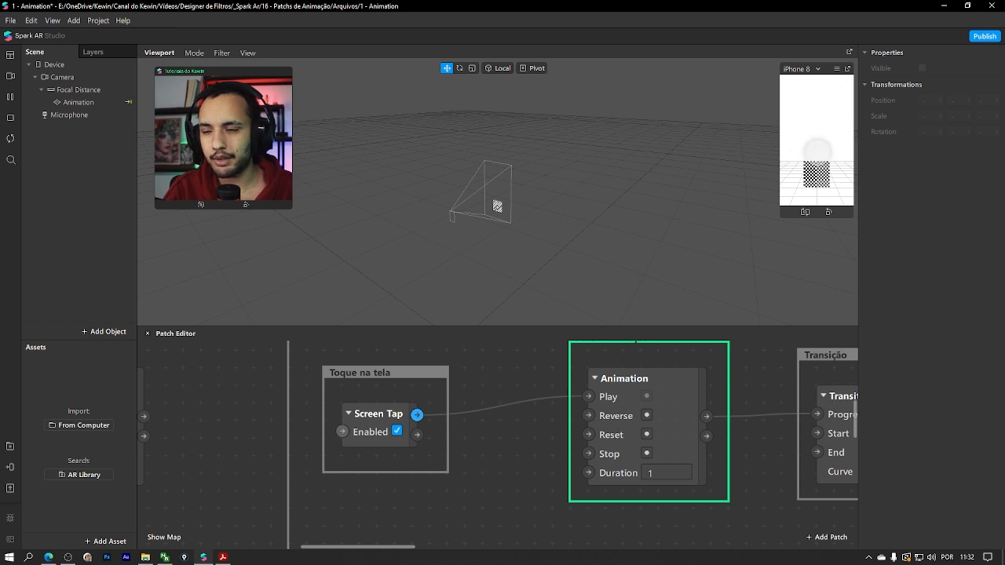
{"action": "left_click", "coordinate": [836, 69]}
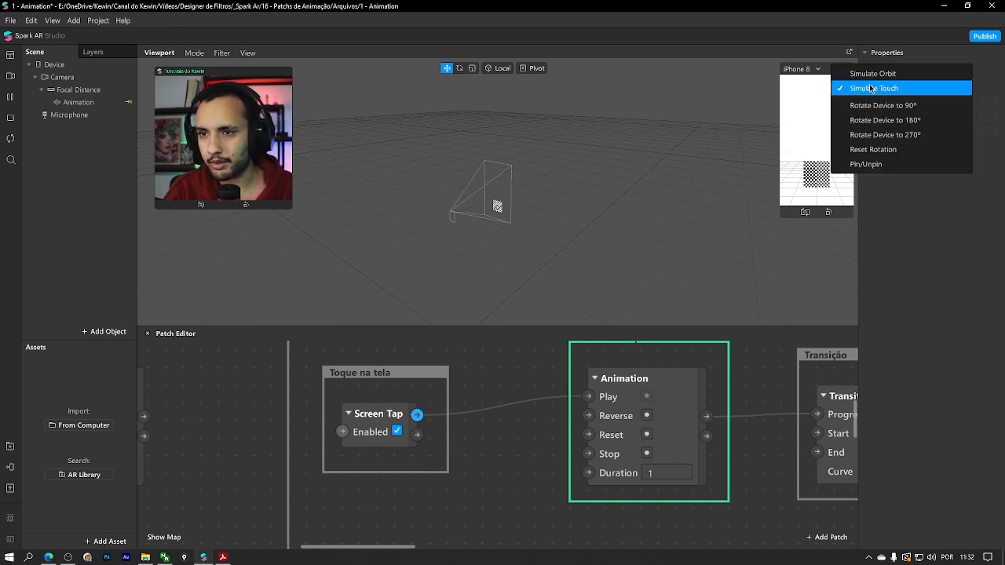
{"action": "left_click", "coordinate": [873, 88]}
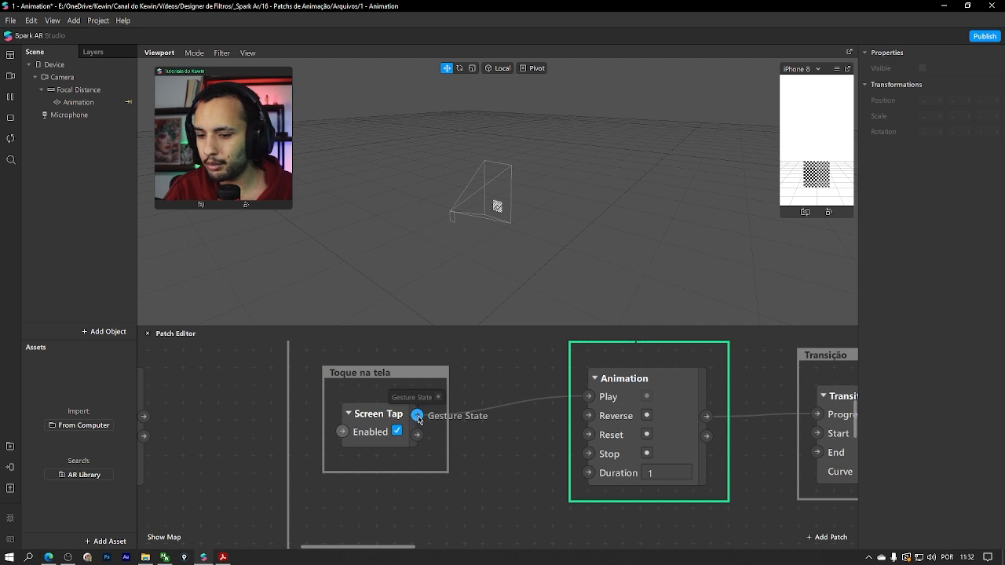
Check the Gesture State connection into the grouped Animation patch's Play input, and that patch's Progress output
{"action": "left_click", "coordinate": [533, 399]}
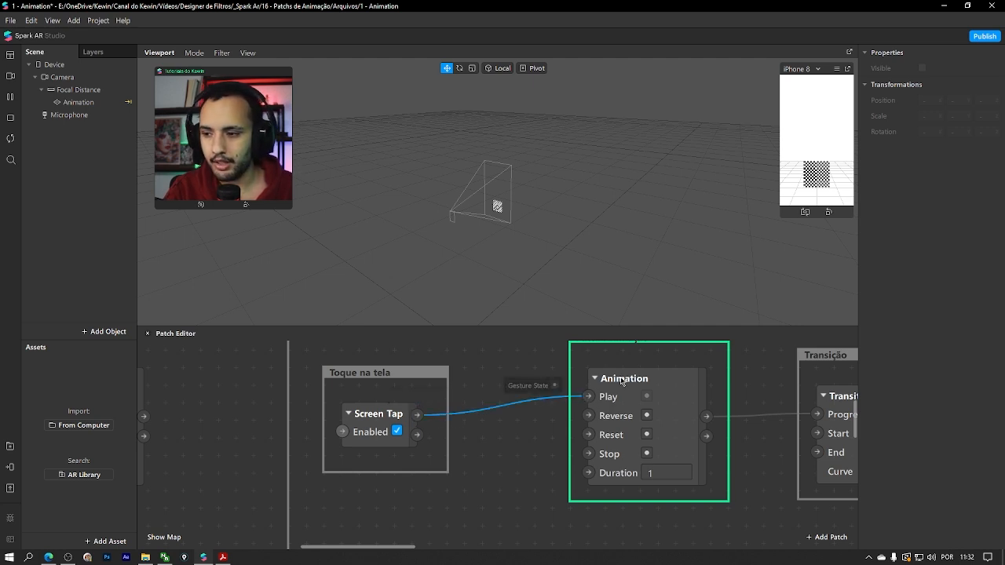
{"action": "scroll", "coordinate": [542, 354], "scroll_direction": "right", "scroll_amount": 5}
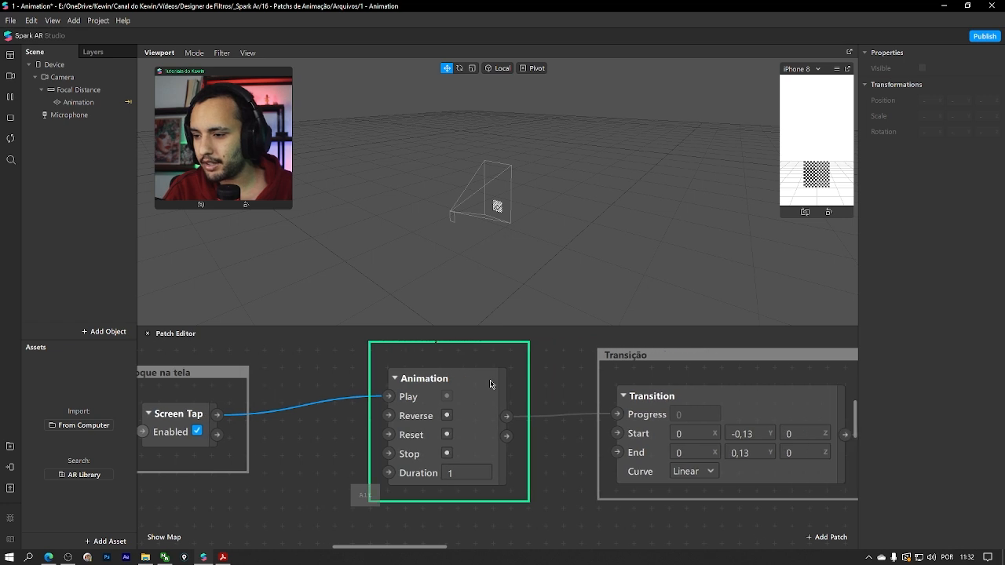
{"action": "left_click", "coordinate": [505, 419]}
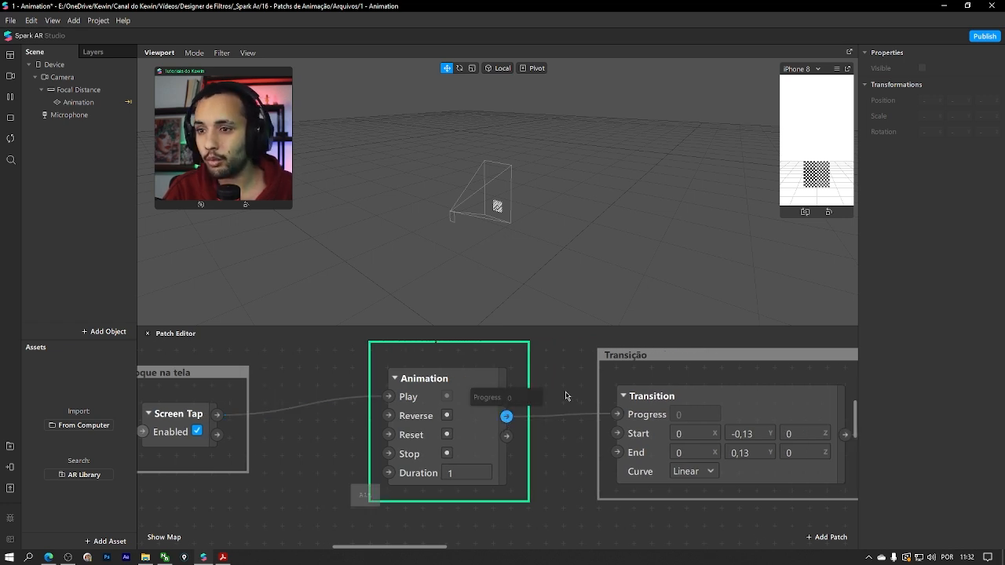
Examine the Transition patch in the Transição group, opening its Start Y field without changing the value
{"action": "scroll", "coordinate": [626, 398], "scroll_direction": "right", "scroll_amount": 1}
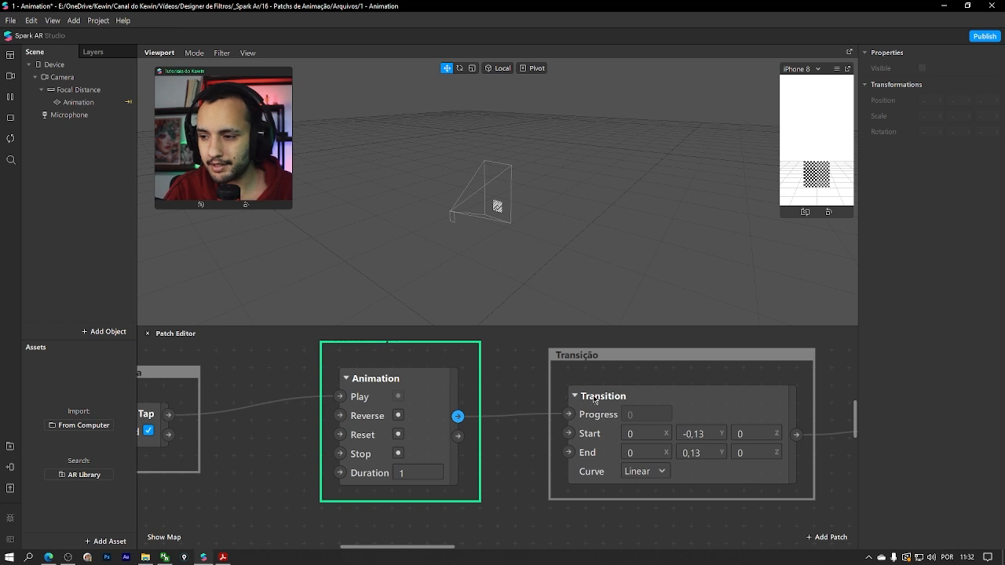
{"action": "left_click", "coordinate": [624, 398]}
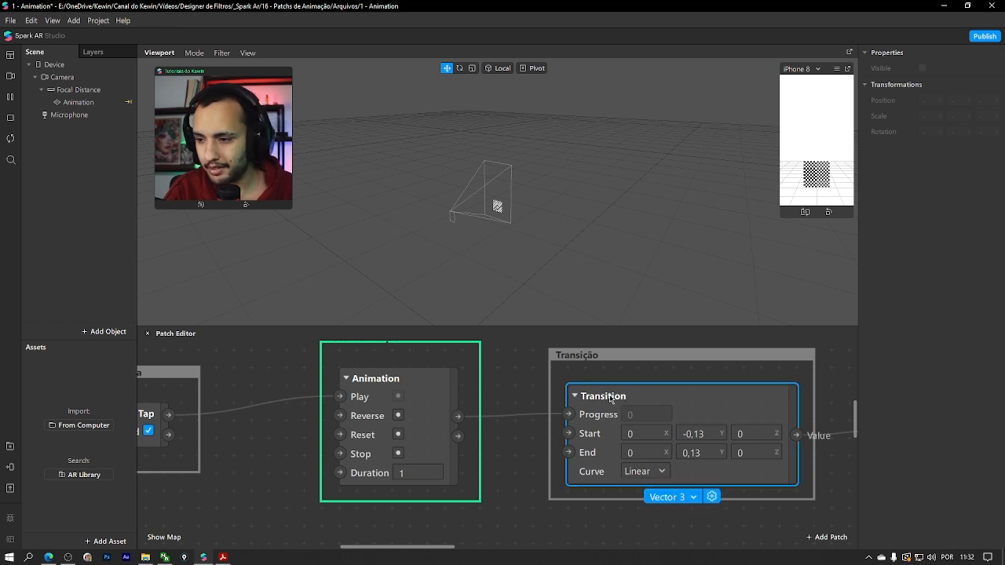
{"action": "left_click", "coordinate": [533, 381]}
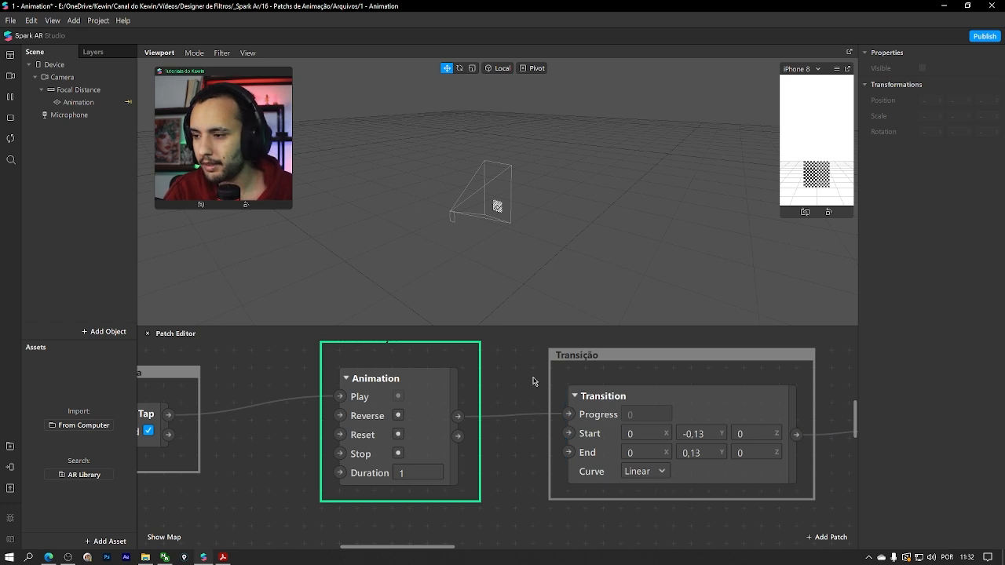
{"action": "left_click", "coordinate": [609, 405]}
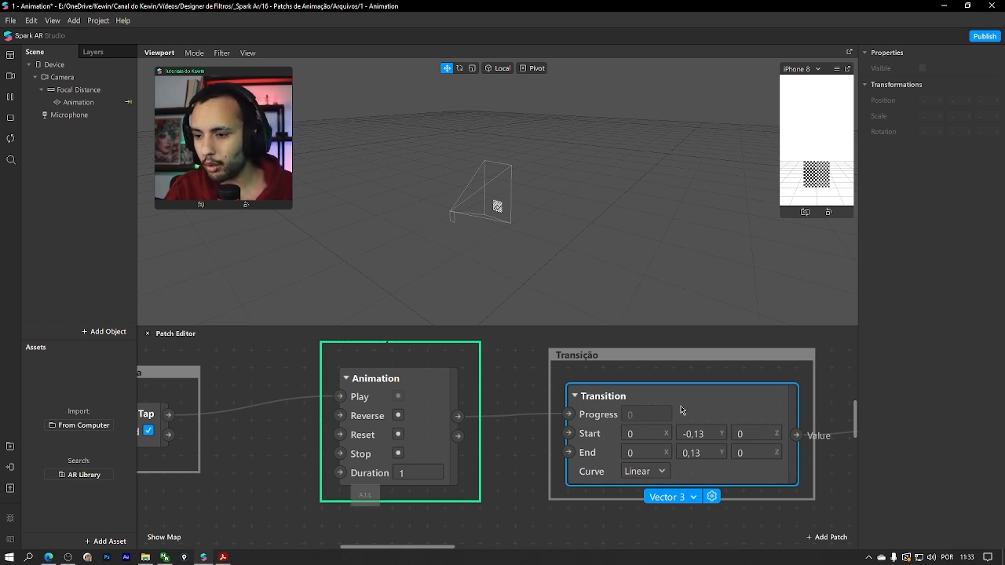
{"action": "left_click_drag", "start_coordinate": [689, 374], "coordinate": [571, 374], "text": "alt"}
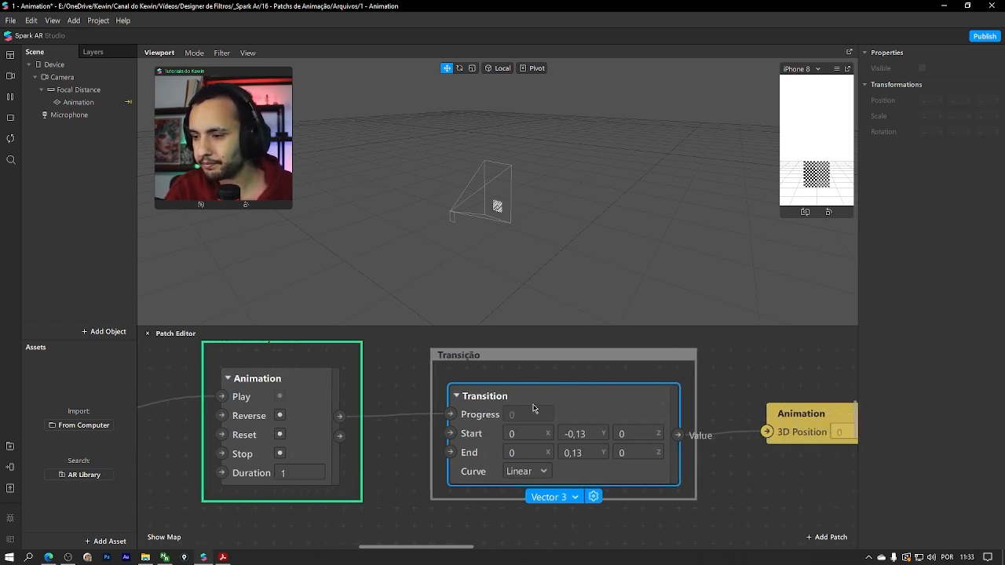
{"action": "left_click", "coordinate": [592, 434]}
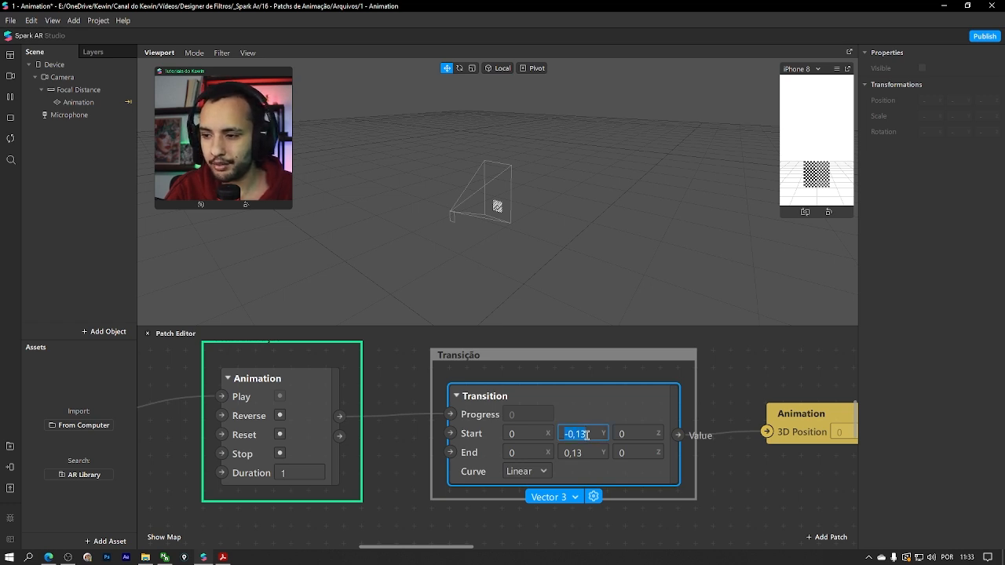
Compare the checkered plane's position in the scene with the yellow 3D Position patch and the Transition patch's Start and End values
{"action": "scroll", "coordinate": [497, 208], "scroll_direction": "up", "scroll_amount": 8}
{"action": "middle_click_drag", "start_coordinate": [504, 215], "coordinate": [524, 169]}
{"action": "left_click", "coordinate": [799, 433]}
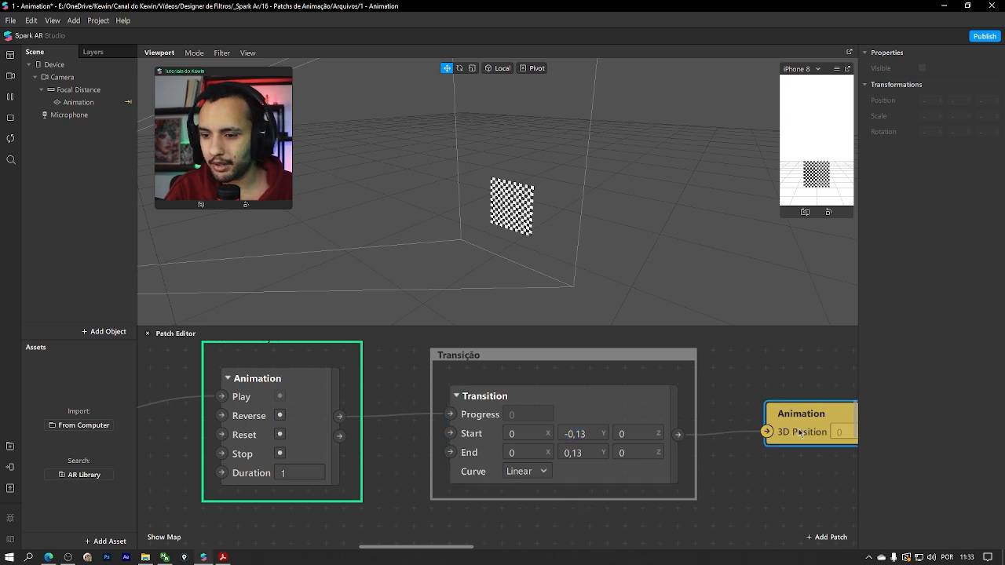
{"action": "scroll", "coordinate": [787, 409], "scroll_direction": "right", "scroll_amount": 3}
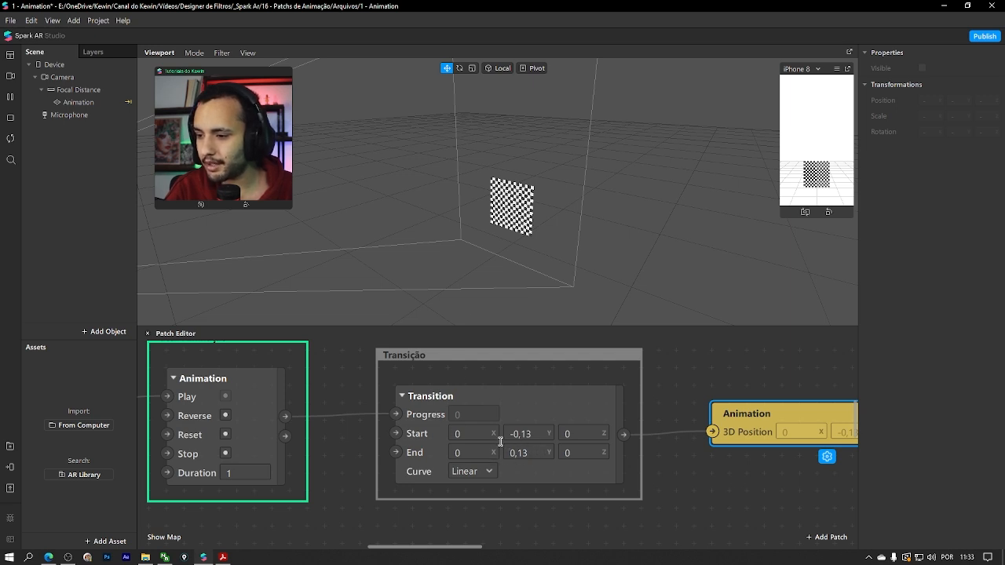
{"action": "middle_click_drag", "start_coordinate": [493, 195], "coordinate": [493, 240]}
{"action": "scroll", "coordinate": [493, 244], "scroll_direction": "down", "scroll_amount": 3}
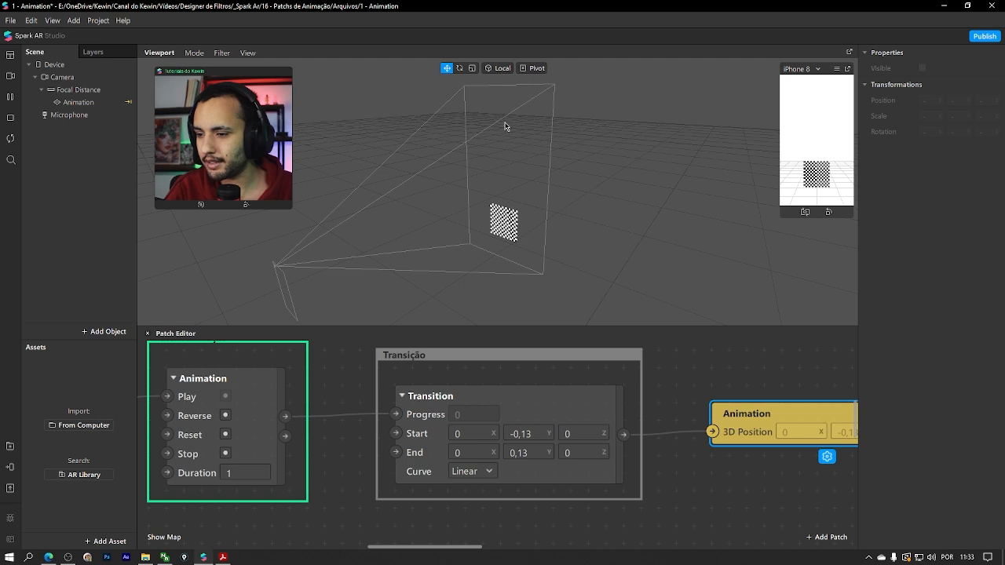
{"action": "left_click", "coordinate": [526, 390]}
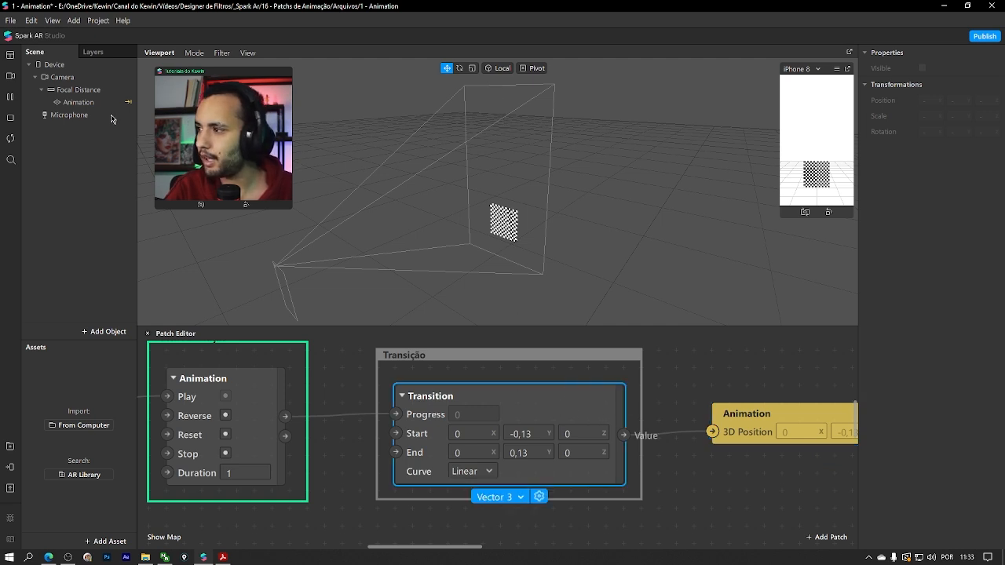
Select the Animation plane and trace its patched Position back through the yellow 3D Position, Transition and Animation patches
{"action": "left_click", "coordinate": [82, 103]}
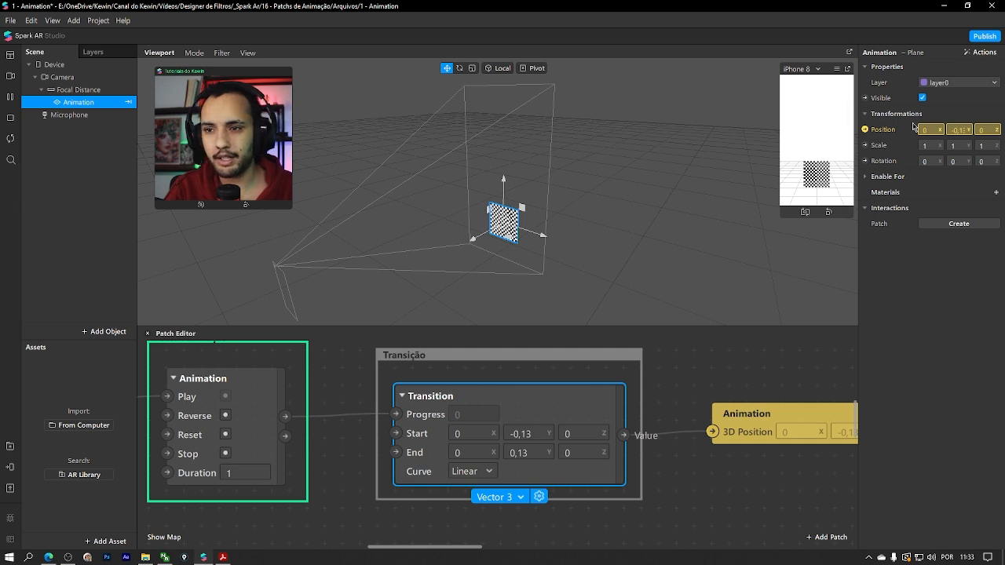
{"action": "left_click", "coordinate": [866, 131]}
{"action": "left_click", "coordinate": [455, 403]}
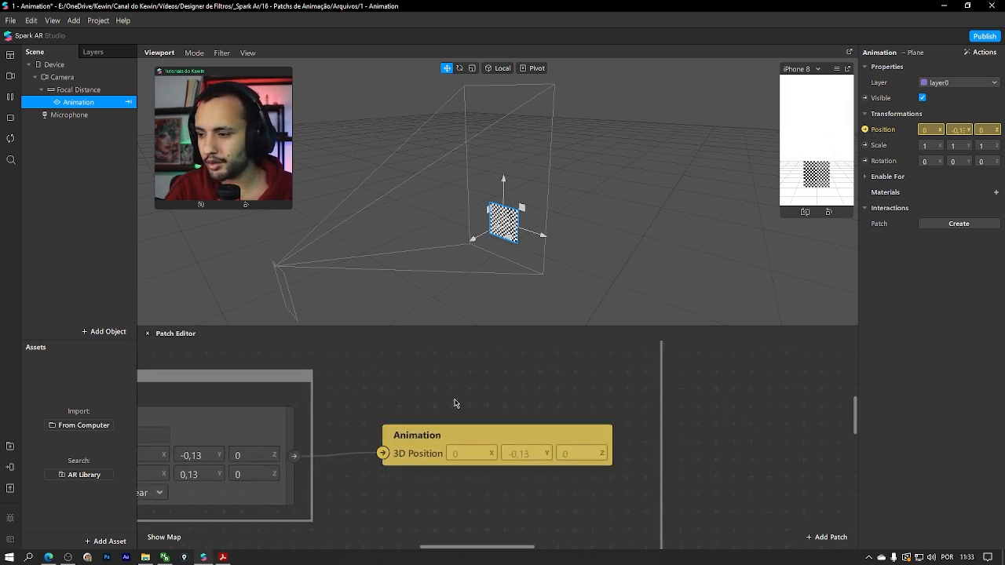
{"action": "left_click_drag", "start_coordinate": [456, 404], "coordinate": [698, 354], "text": "alt"}
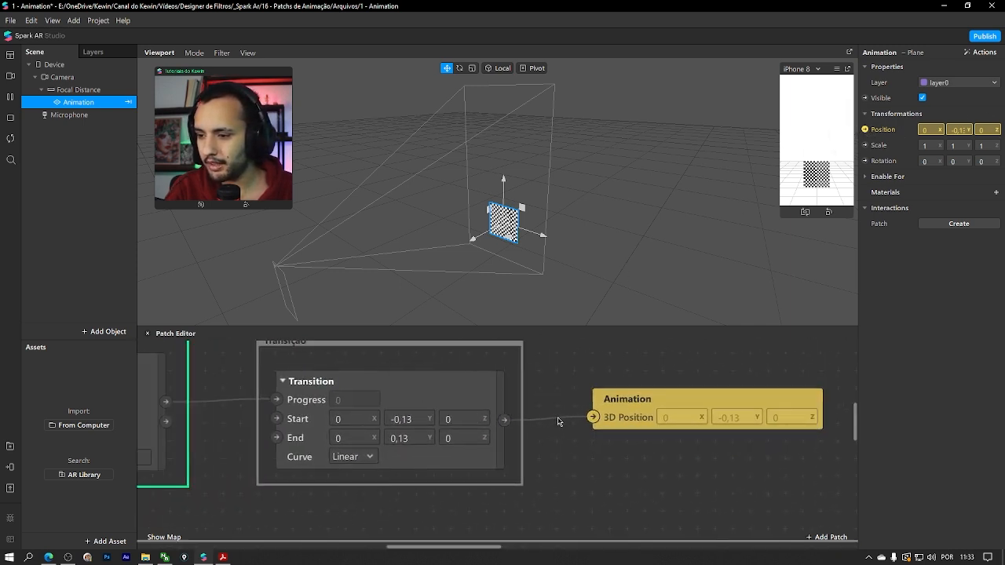
{"action": "left_click_drag", "start_coordinate": [612, 465], "coordinate": [728, 468], "text": "alt"}
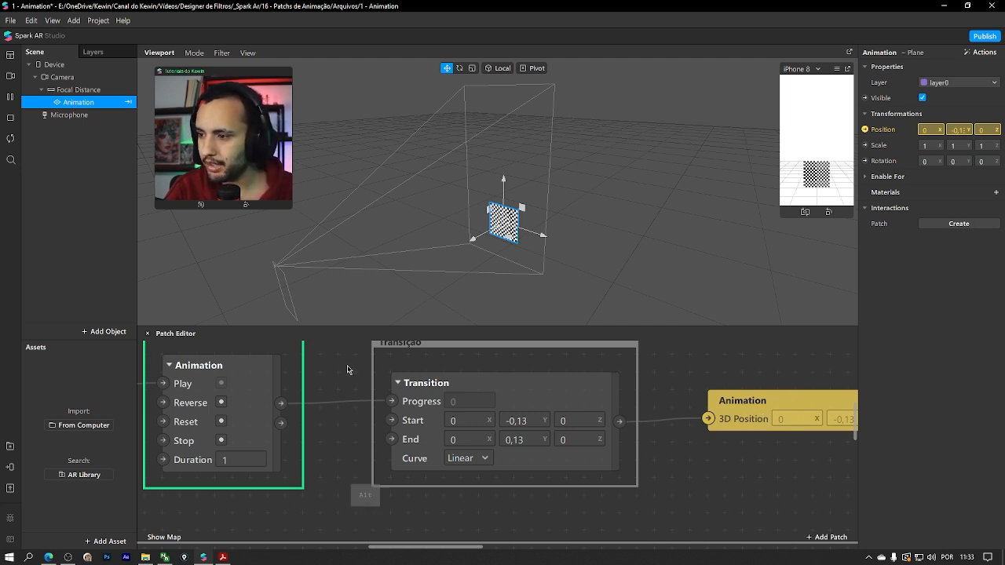
{"action": "left_click_drag", "start_coordinate": [350, 370], "coordinate": [575, 382], "text": "alt"}
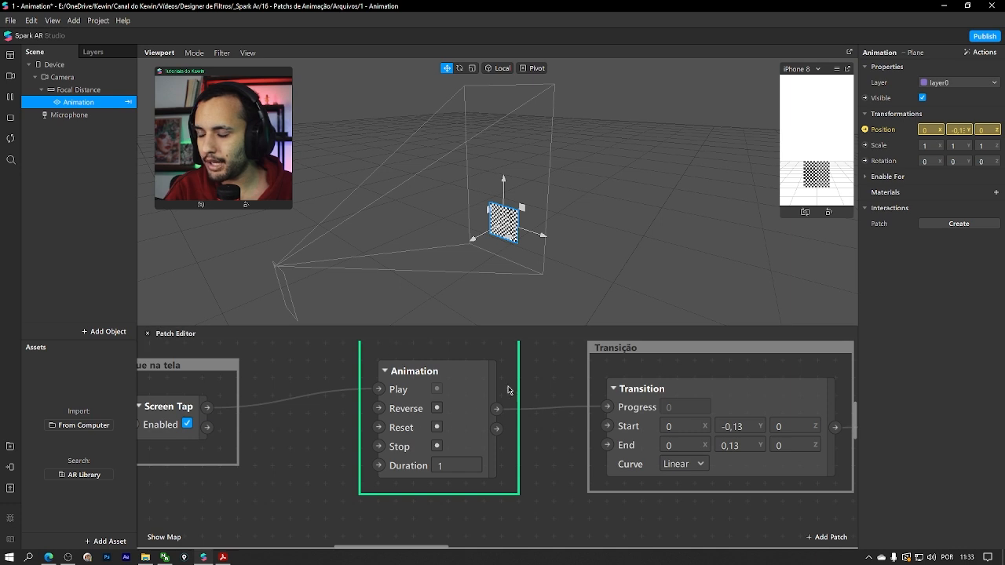
Disconnect the grouped Animation patch's Progress output from the Transition patch and set the Transition's Progress to 1
{"action": "left_click_drag", "start_coordinate": [607, 406], "coordinate": [497, 410]}
{"action": "left_click_drag", "start_coordinate": [496, 409], "coordinate": [551, 417]}
{"action": "key", "text": "Escape"}
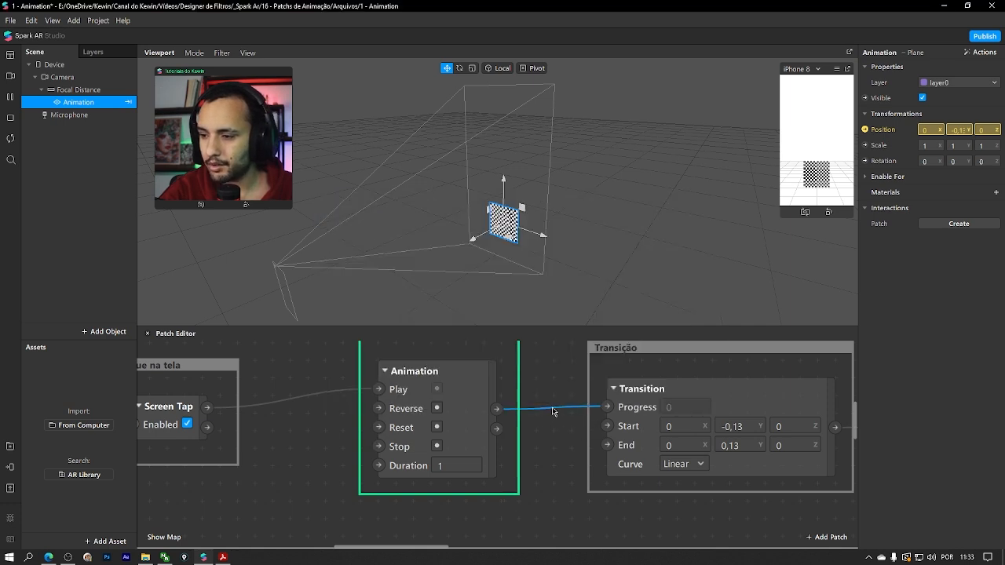
{"action": "key", "text": "Delete"}
{"action": "left_click", "coordinate": [675, 411]}
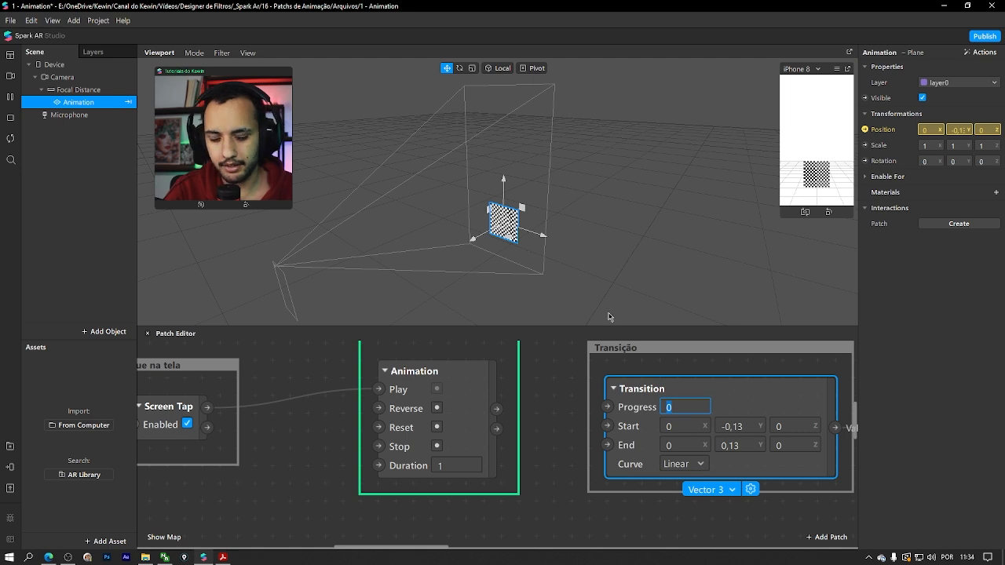
{"action": "key", "text": "Return"}
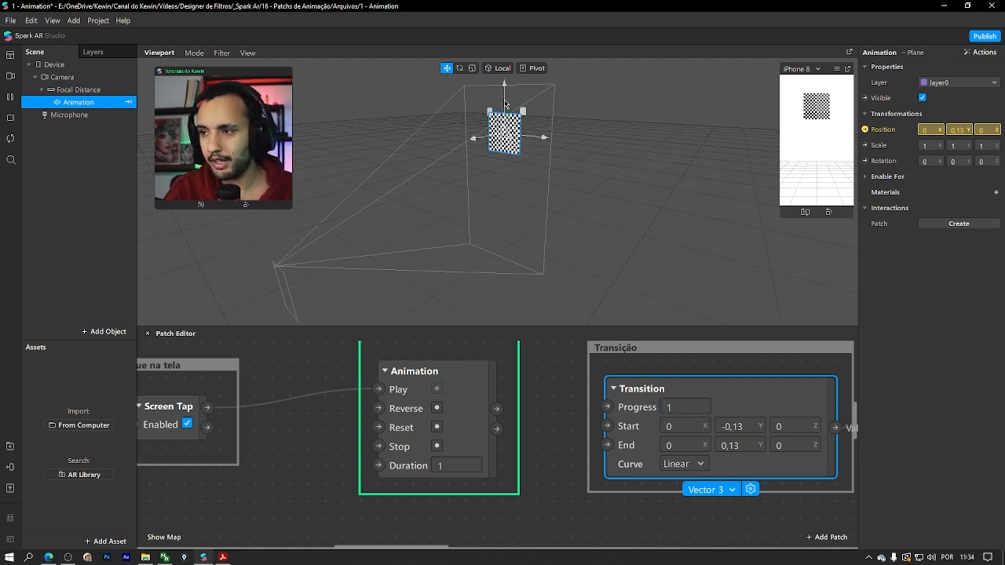
Set the Transition patch's Progress to 0,5 and check the plane's position in the scene
{"action": "left_click", "coordinate": [673, 408]}
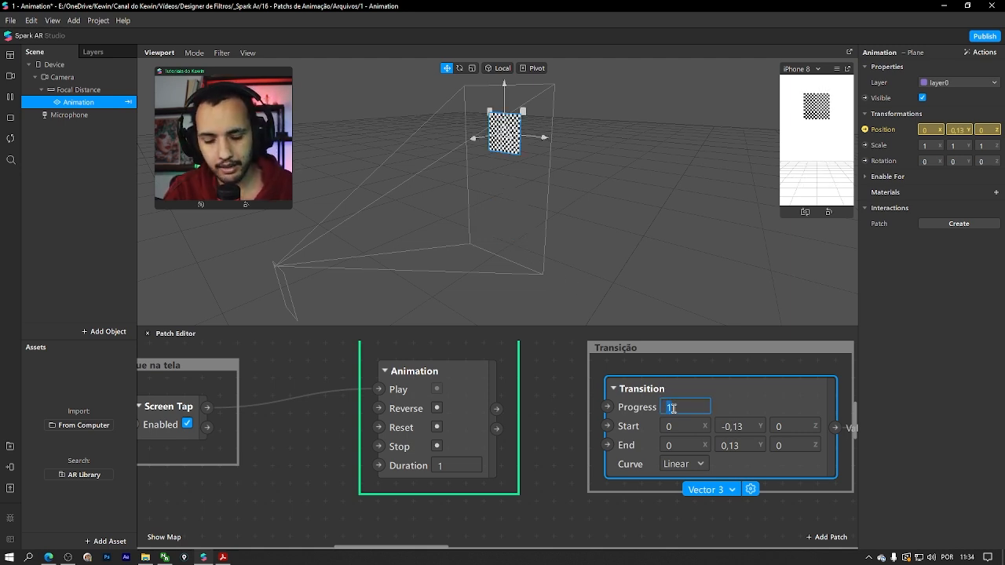
{"action": "type", "text": "0,5"}
{"action": "key", "text": "Return"}
{"action": "scroll", "coordinate": [522, 179], "scroll_direction": "up", "scroll_amount": 3}
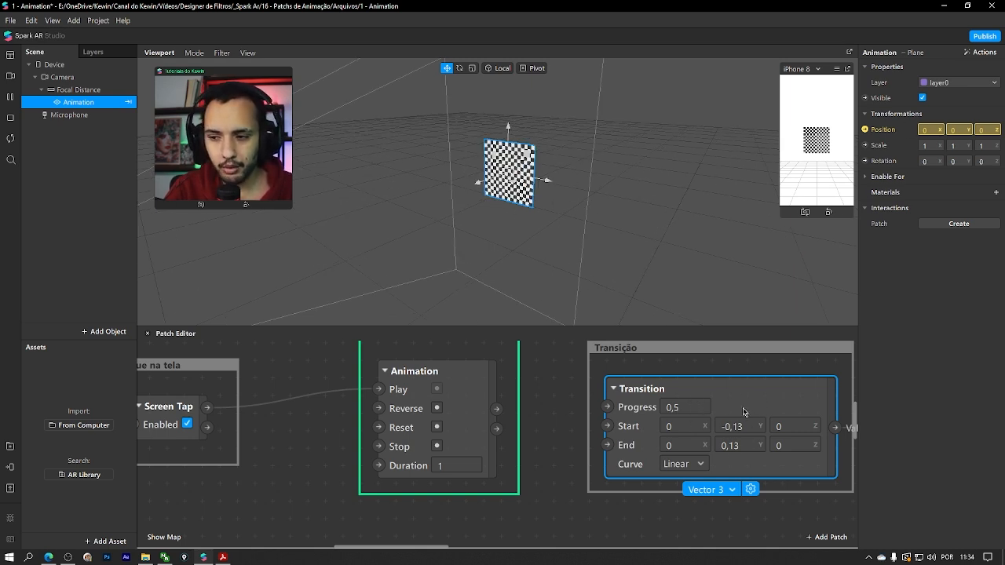
Reconnect the grouped Animation patch's Progress output to the Transition patch's Progress input
{"action": "left_click", "coordinate": [682, 407]}
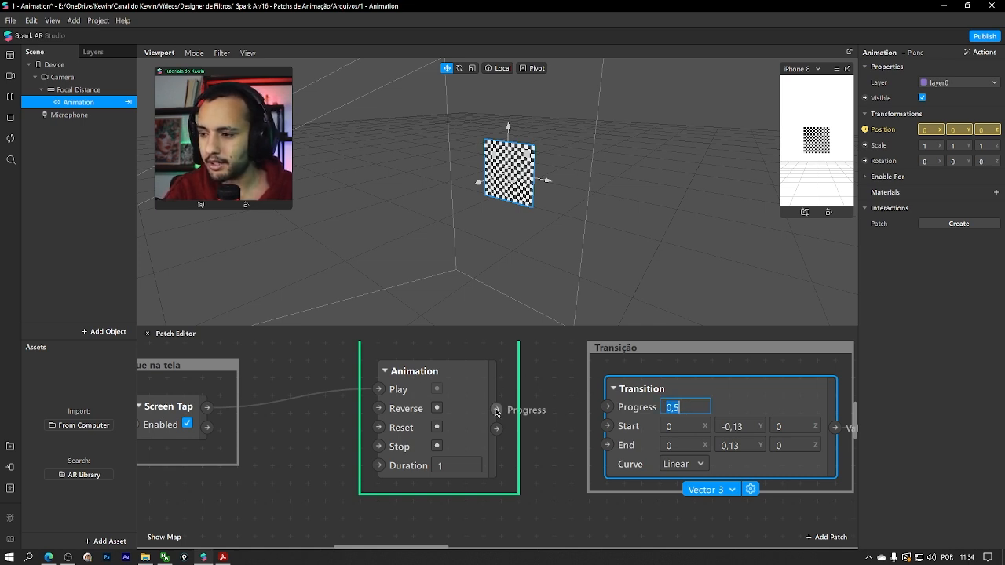
{"action": "left_click_drag", "start_coordinate": [496, 408], "coordinate": [607, 406]}
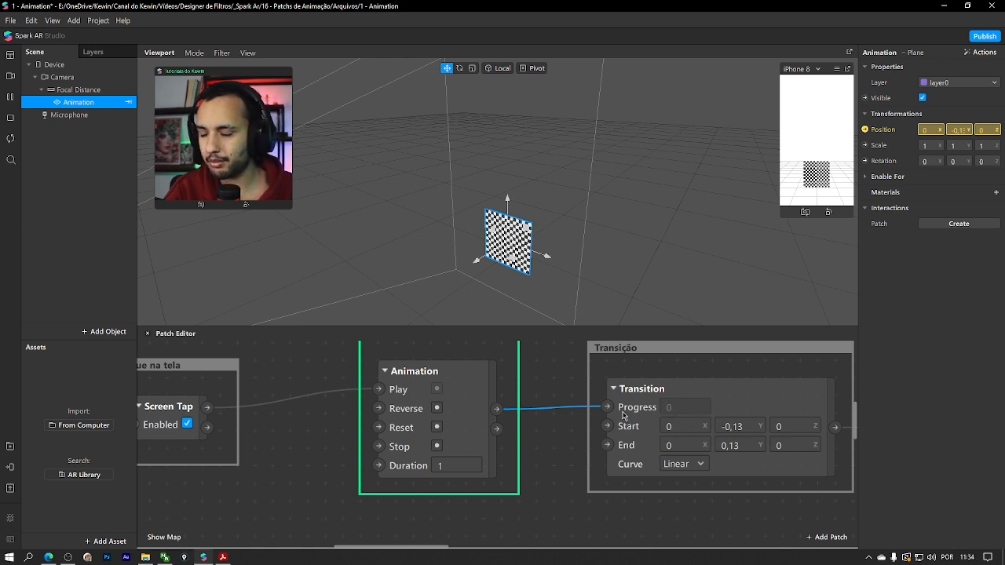
Review the patch chain from Screen Tap to 3D Position, and simulate a touch in the iPhone 8 preview to play the animation
{"action": "left_click_drag", "start_coordinate": [295, 366], "coordinate": [457, 397]}
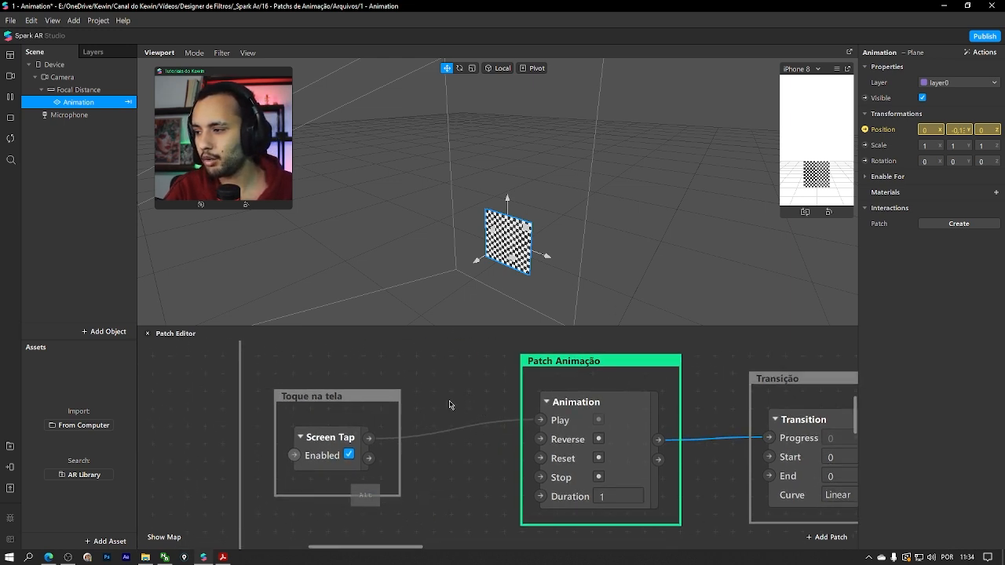
{"action": "left_click", "coordinate": [301, 402]}
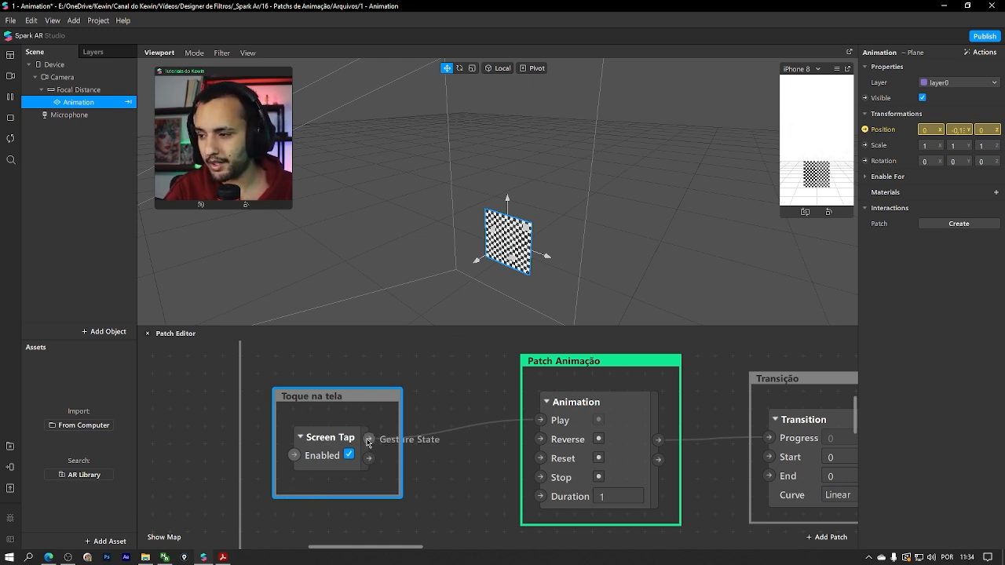
{"action": "left_click", "coordinate": [433, 445]}
{"action": "scroll", "coordinate": [626, 395], "scroll_direction": "down", "scroll_amount": 4, "text": "ctrl"}
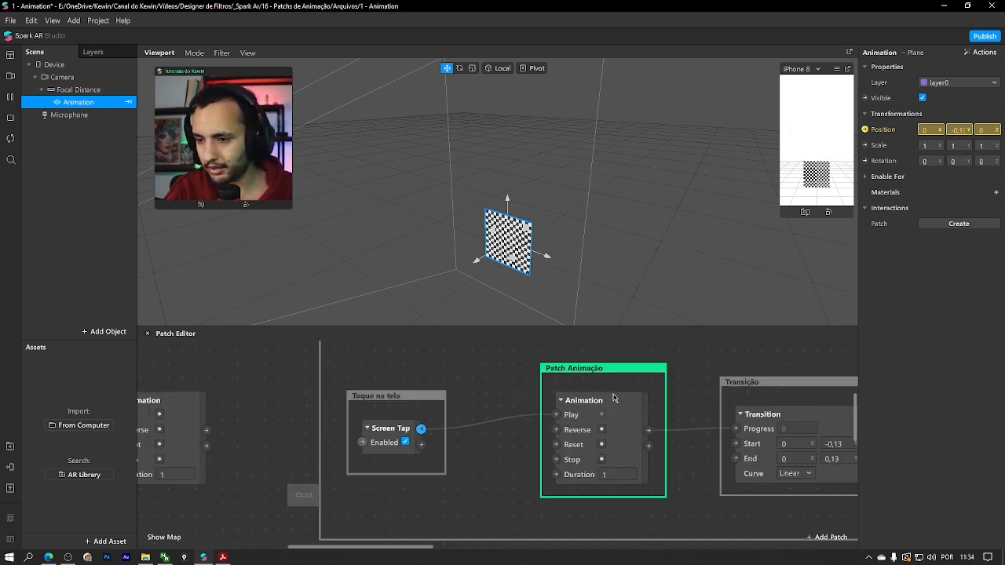
{"action": "left_click_drag", "start_coordinate": [706, 370], "coordinate": [523, 385], "text": "alt"}
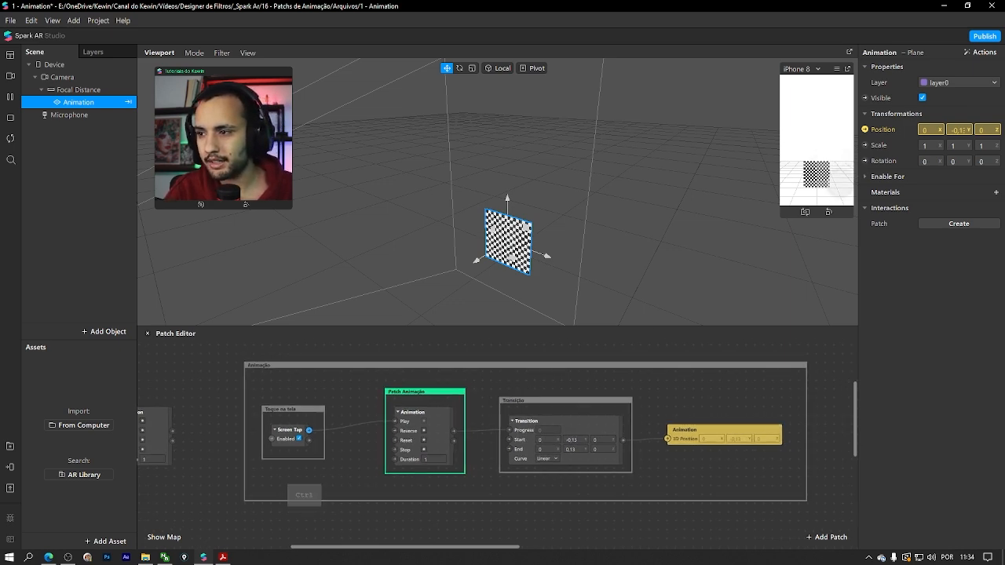
{"action": "left_click", "coordinate": [838, 182]}
{"action": "right_click_drag", "start_coordinate": [617, 173], "coordinate": [615, 230]}
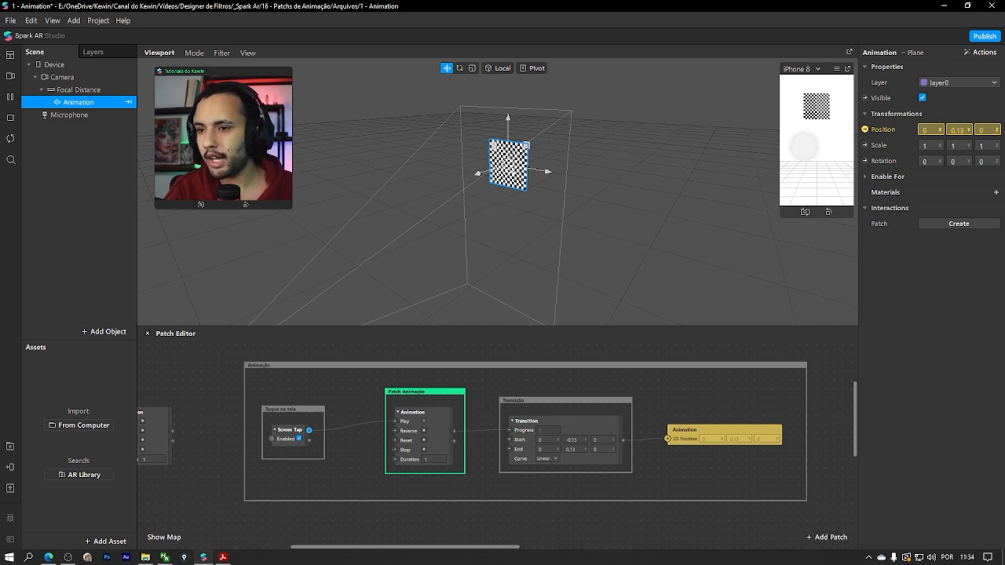
{"action": "key", "text": "ctrl"}
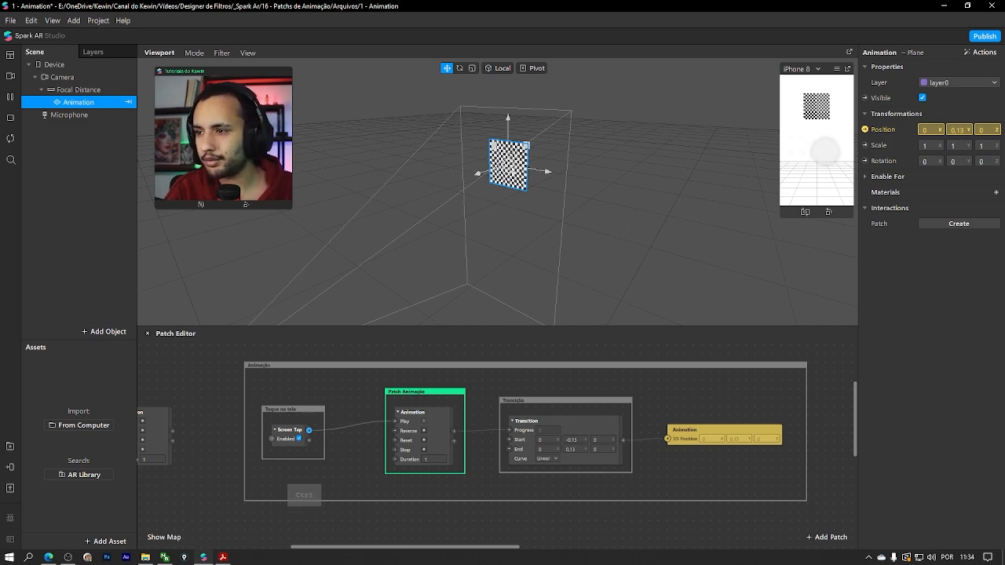
Replace Screen Tap's Gesture State connection to Play with a connection to the Animation patch's Reverse input
{"action": "scroll", "coordinate": [732, 436], "scroll_direction": "up", "scroll_amount": 5, "text": "ctrl"}
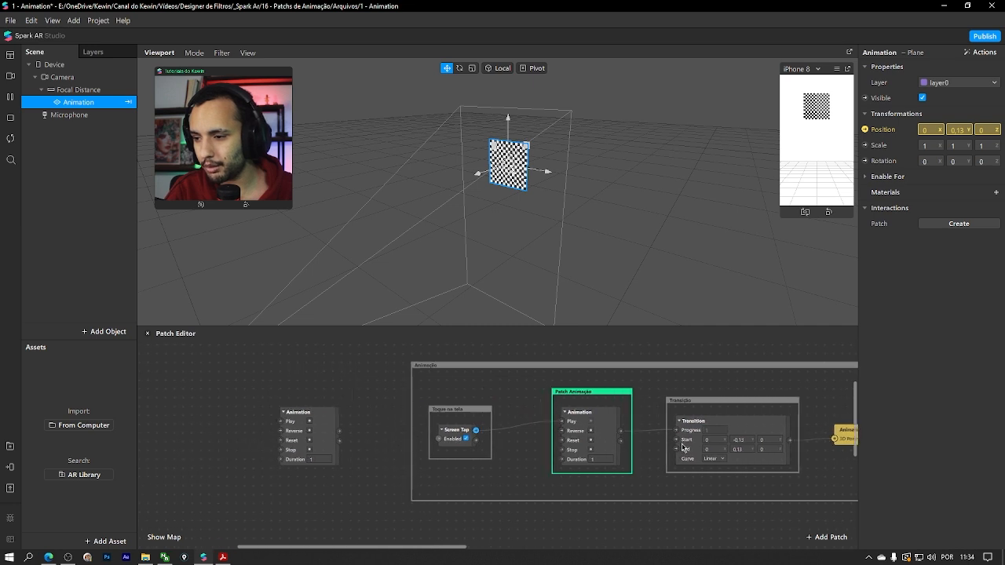
{"action": "scroll", "coordinate": [732, 436], "scroll_direction": "up", "scroll_amount": 2, "text": "ctrl"}
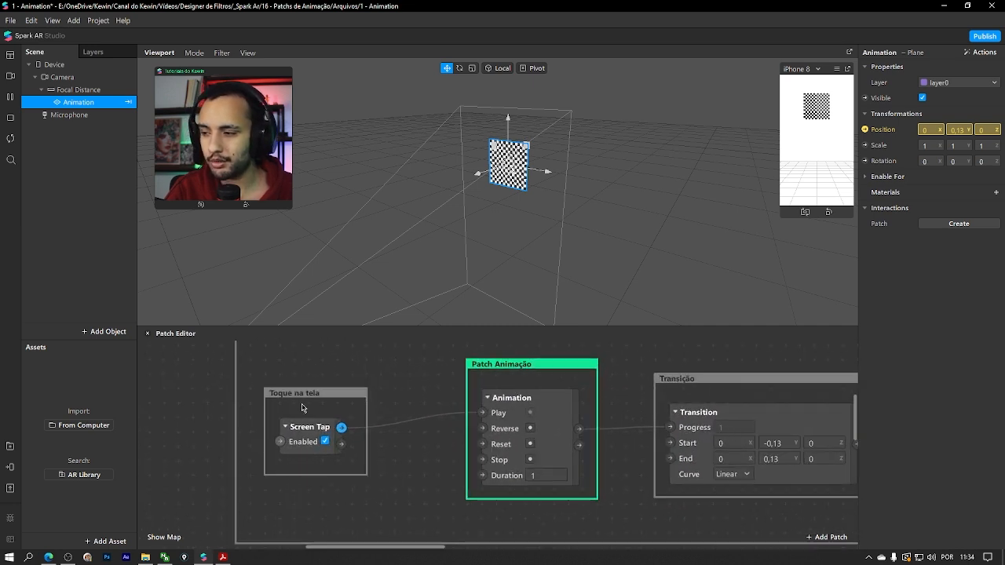
{"action": "left_click", "coordinate": [303, 430]}
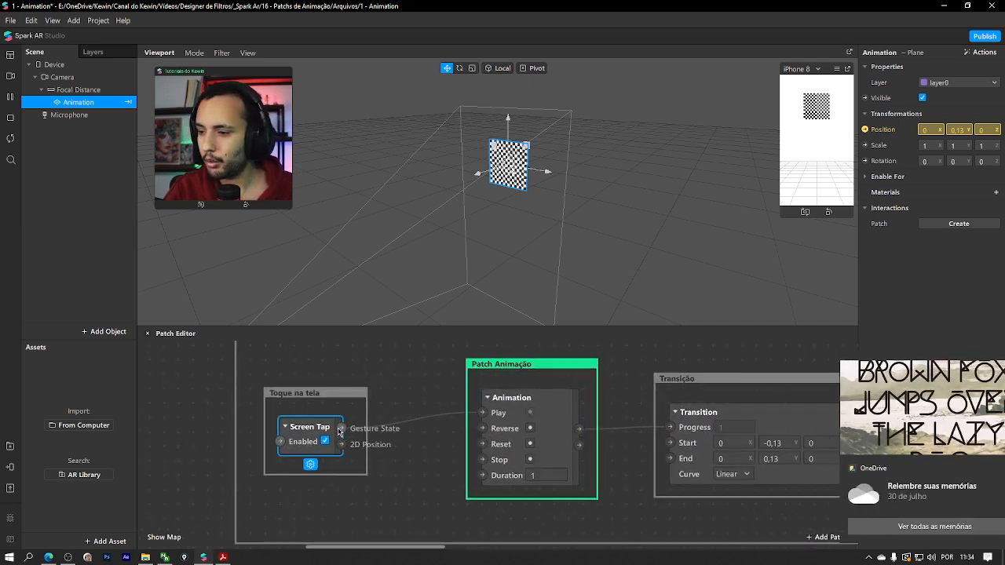
{"action": "left_click", "coordinate": [983, 469]}
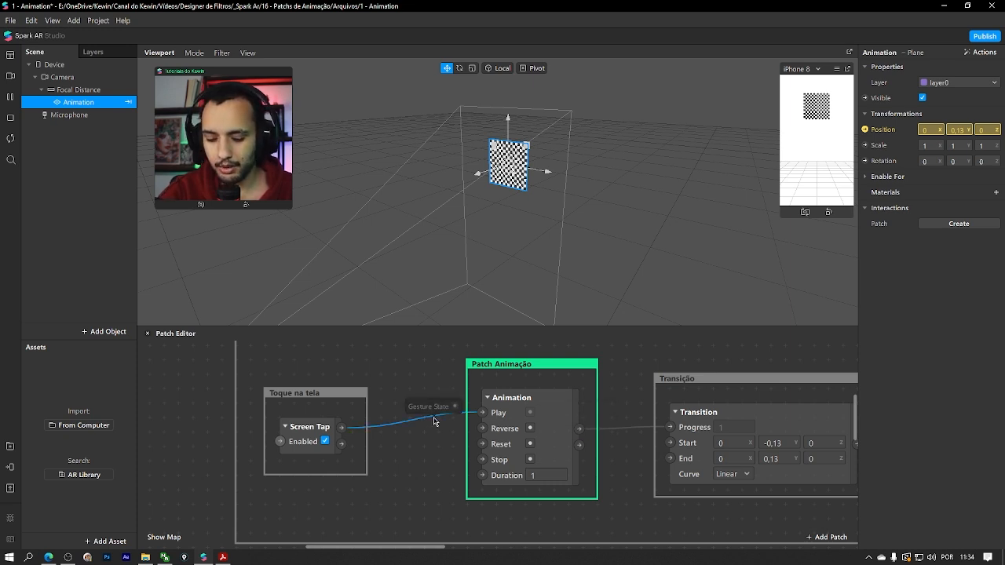
{"action": "left_click_drag", "start_coordinate": [356, 425], "coordinate": [484, 433]}
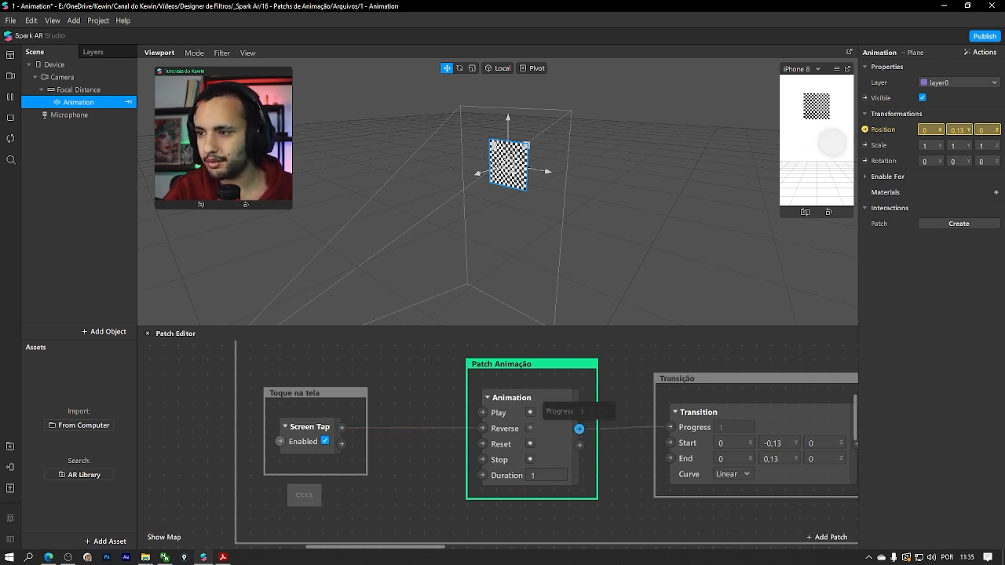
Simulate repeated touches in the iPhone 8 preview to test the Animation patch's Reverse input
{"action": "left_click", "coordinate": [821, 141]}
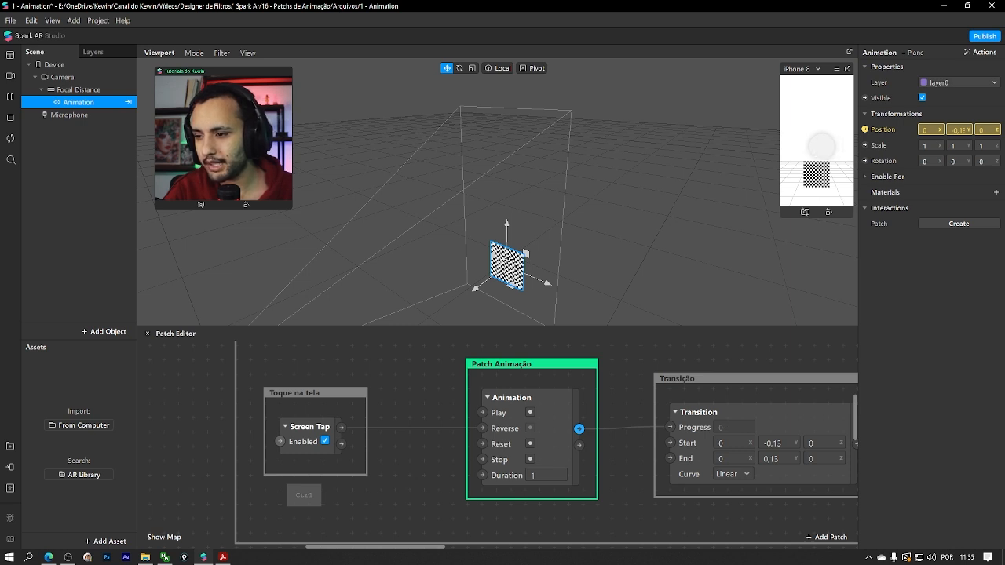
{"action": "left_click", "coordinate": [820, 144]}
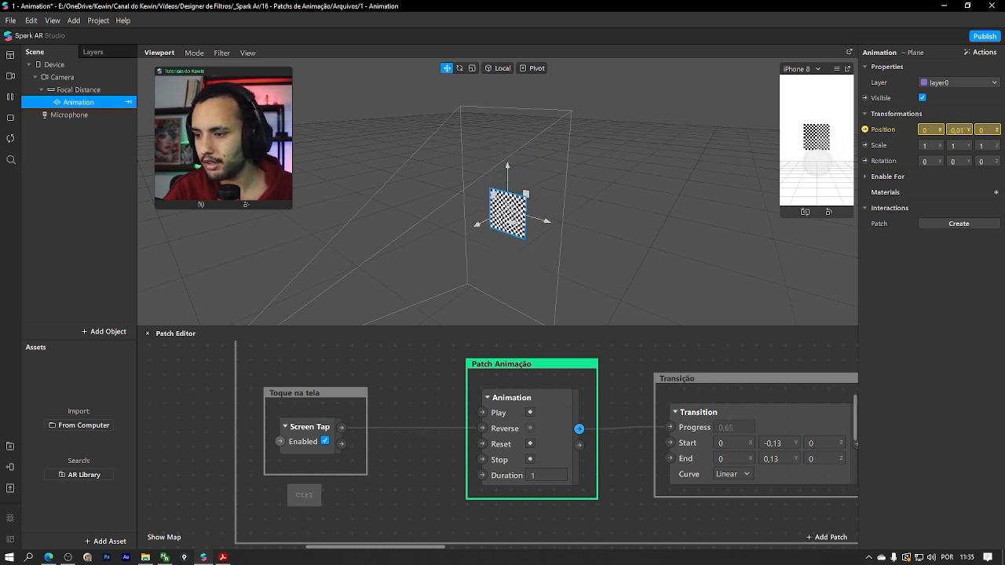
{"action": "left_click", "coordinate": [817, 161]}
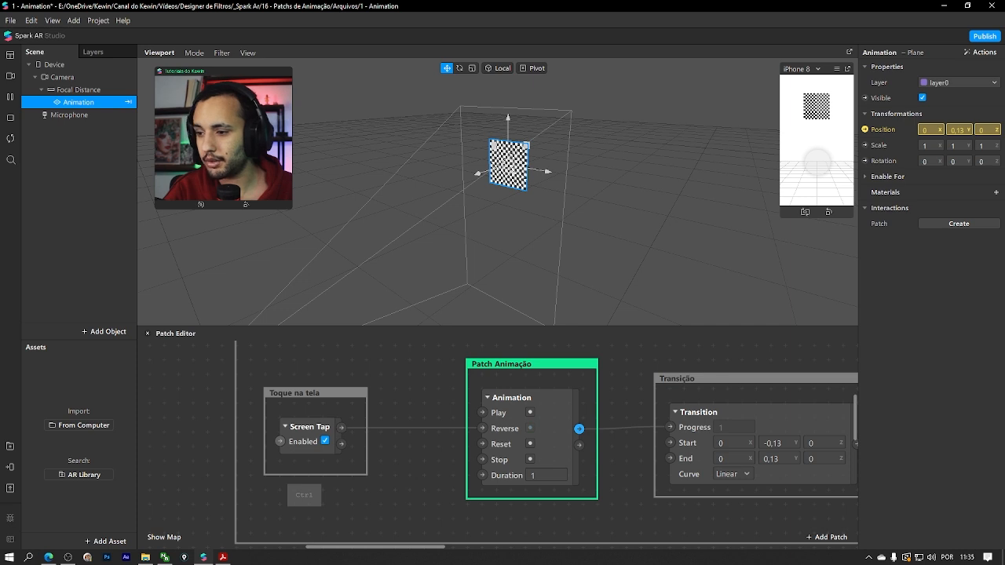
{"action": "left_click", "coordinate": [817, 165]}
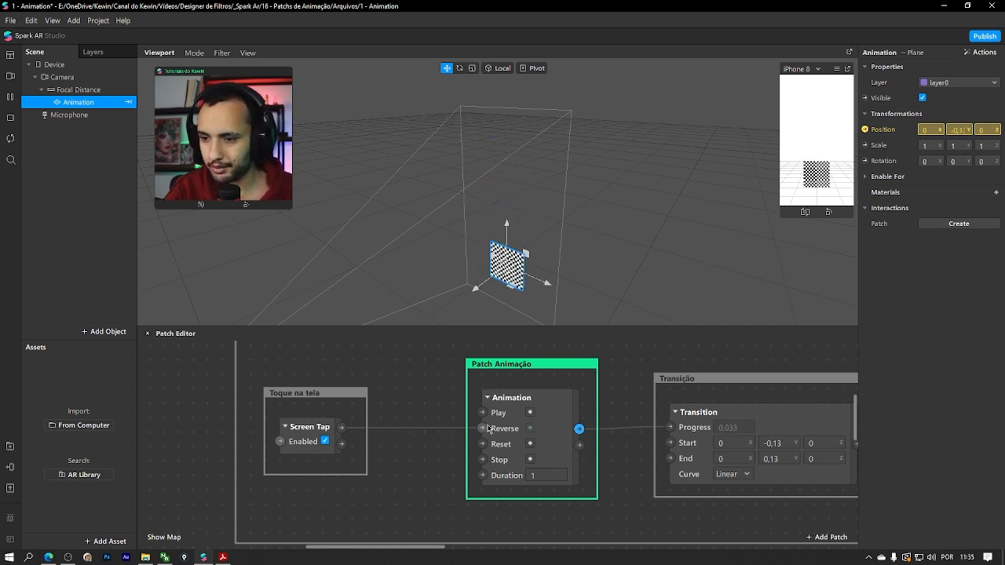
{"action": "left_click", "coordinate": [792, 132], "text": "ctrl"}
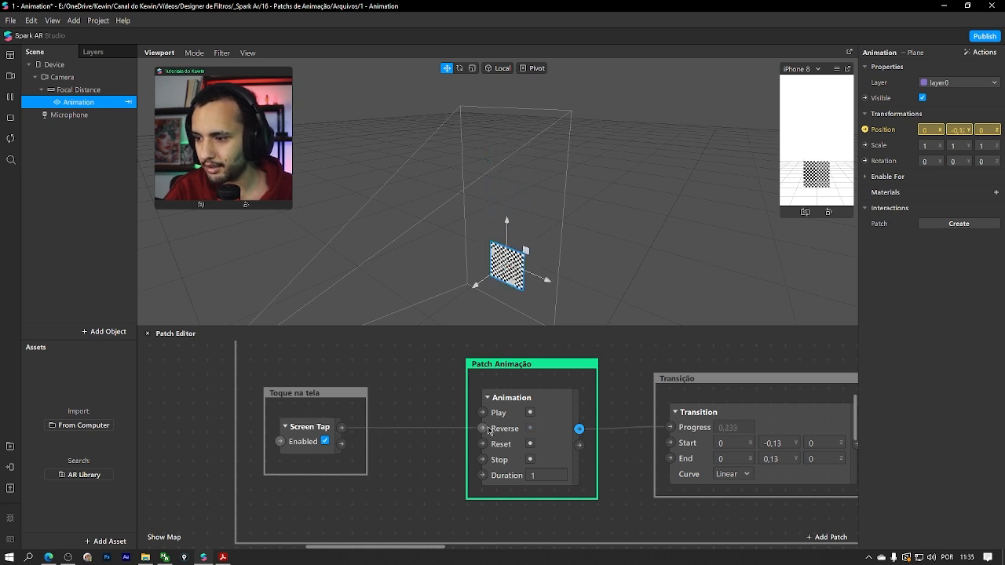
Move the Gesture State connection from Reverse back to the Animation patch's Play input and test it with simulated touches
{"action": "left_click_drag", "start_coordinate": [482, 428], "coordinate": [484, 412]}
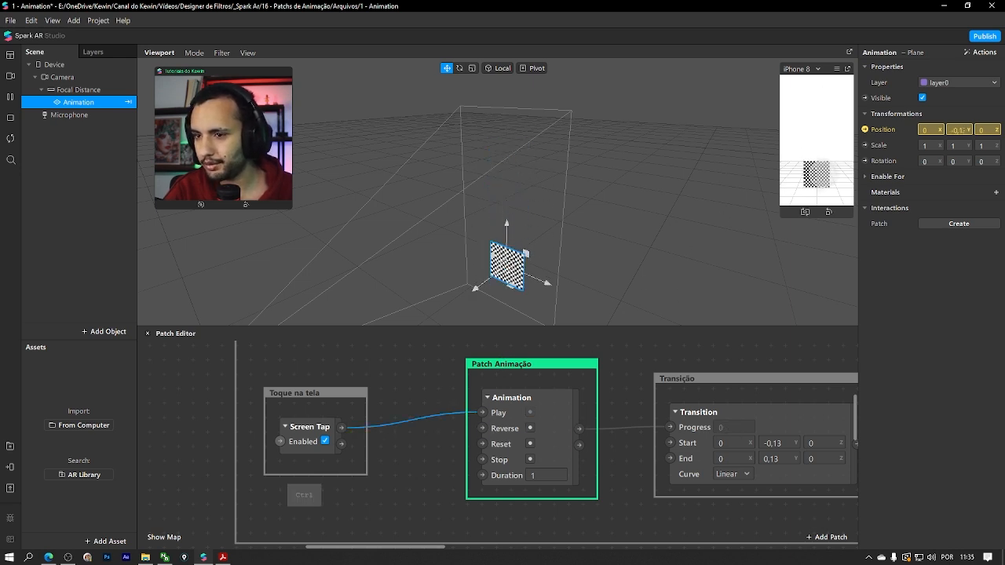
{"action": "left_click", "coordinate": [580, 430]}
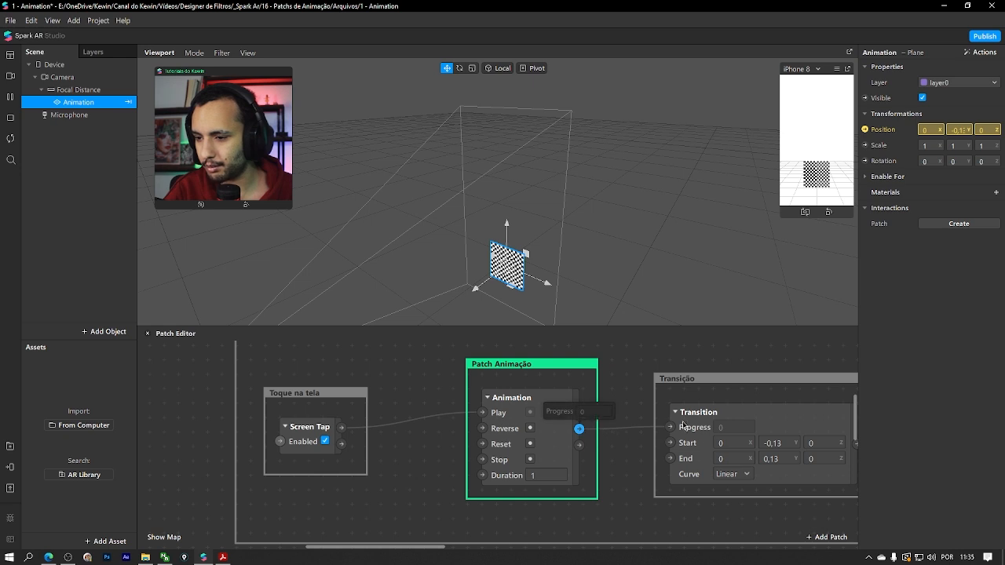
{"action": "left_click", "coordinate": [810, 174], "text": "ctrl"}
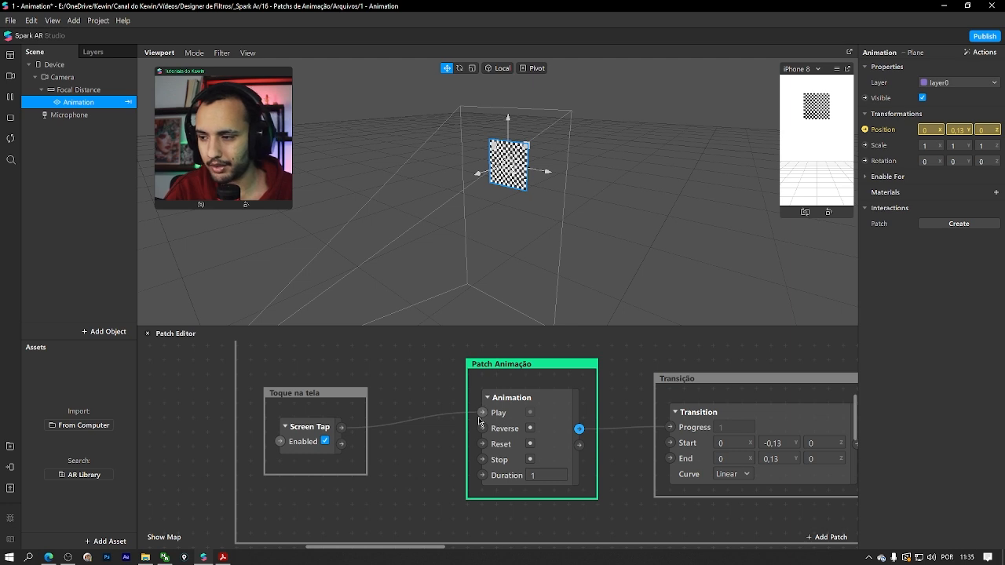
{"action": "mouse_move", "coordinate": [482, 413]}
{"action": "left_mouse_down"}
{"action": "mouse_move", "coordinate": [482, 445]}
{"action": "mouse_move", "coordinate": [484, 414]}
{"action": "left_mouse_up"}
{"action": "left_click", "coordinate": [779, 187], "text": "ctrl"}
Set the grouped Animation patch's Duration to 3
{"action": "left_click", "coordinate": [544, 475]}
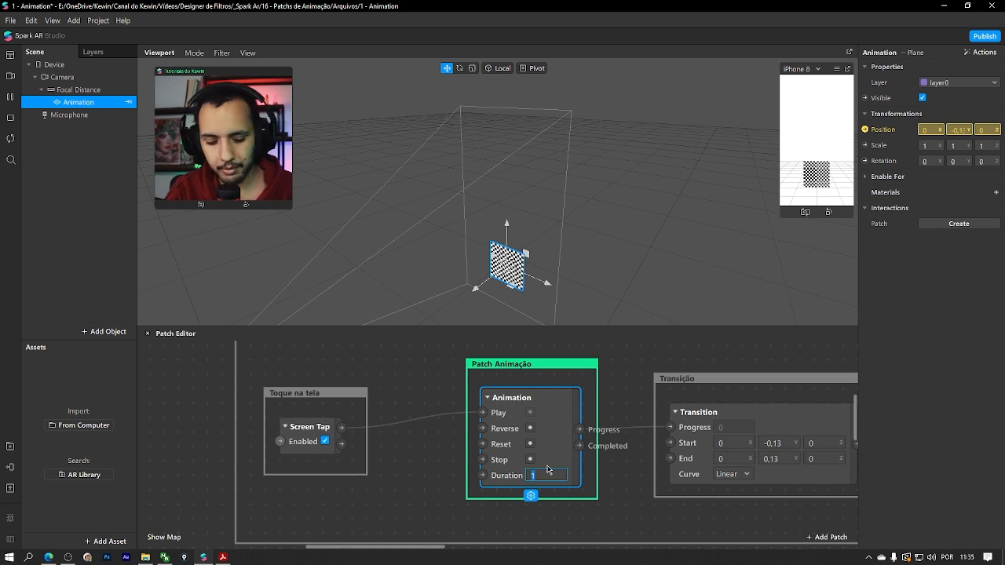
{"action": "type", "text": "3"}
{"action": "key", "text": "Return"}
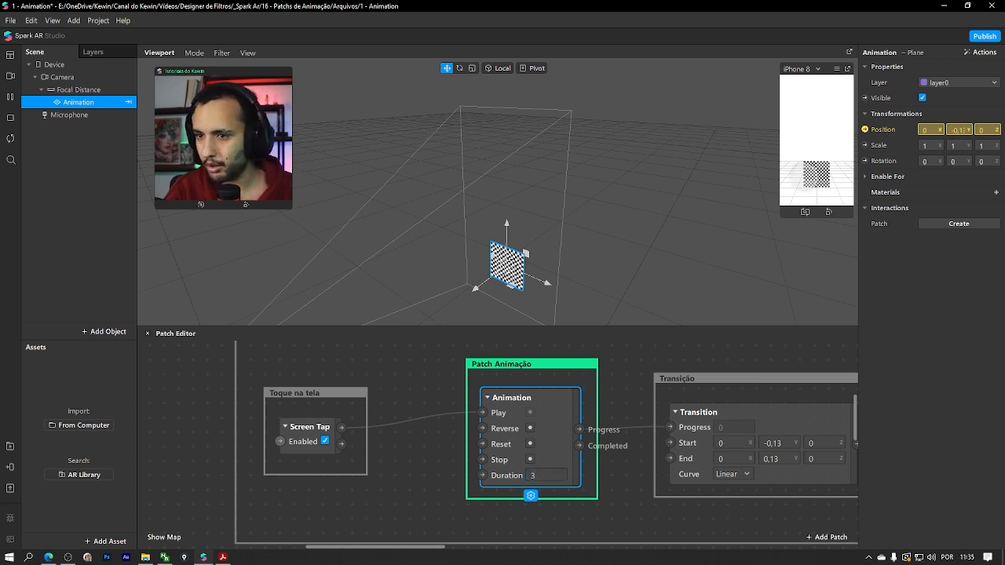
Start the animation with a simulated touch in the preview and move the Gesture State connection from Play to Stop while it runs
{"action": "key", "text": "ctrl"}
{"action": "left_click", "coordinate": [802, 177]}
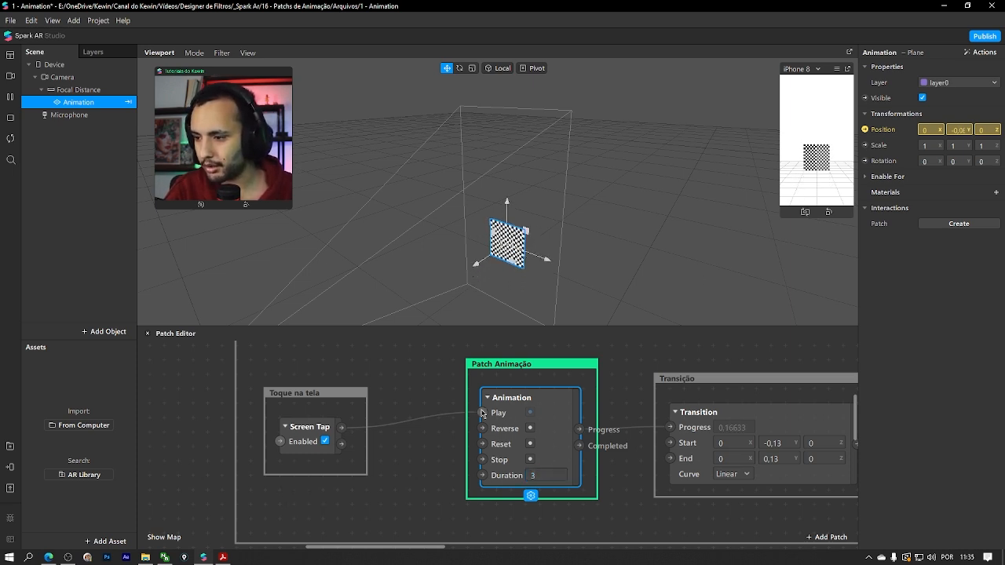
{"action": "left_click_drag", "start_coordinate": [483, 413], "coordinate": [483, 460]}
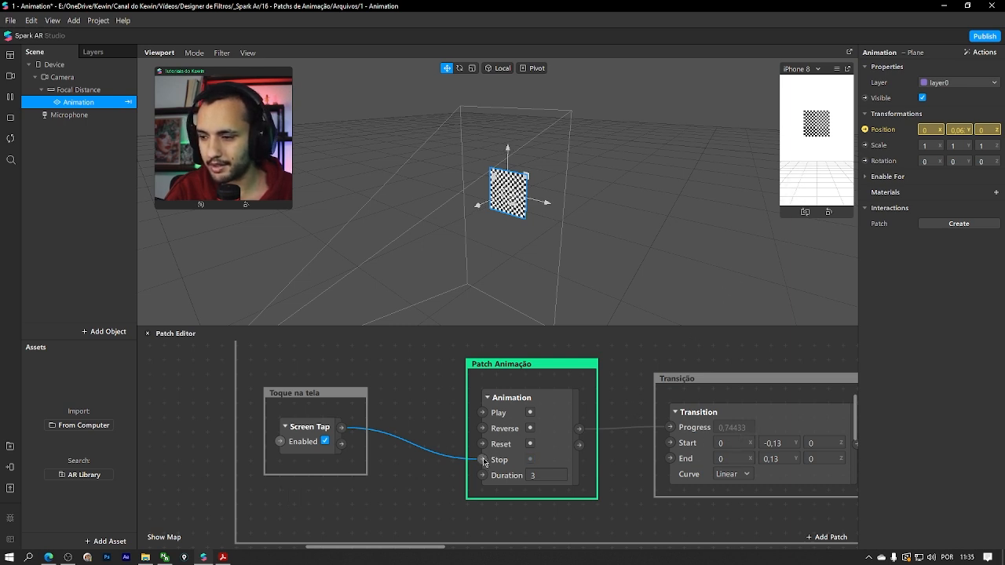
Move the Gesture State connection from Stop back to the Animation patch's Play input and enlarge the Patch Editor
{"action": "left_click_drag", "start_coordinate": [481, 460], "coordinate": [481, 412]}
{"action": "key", "text": "ctrl"}
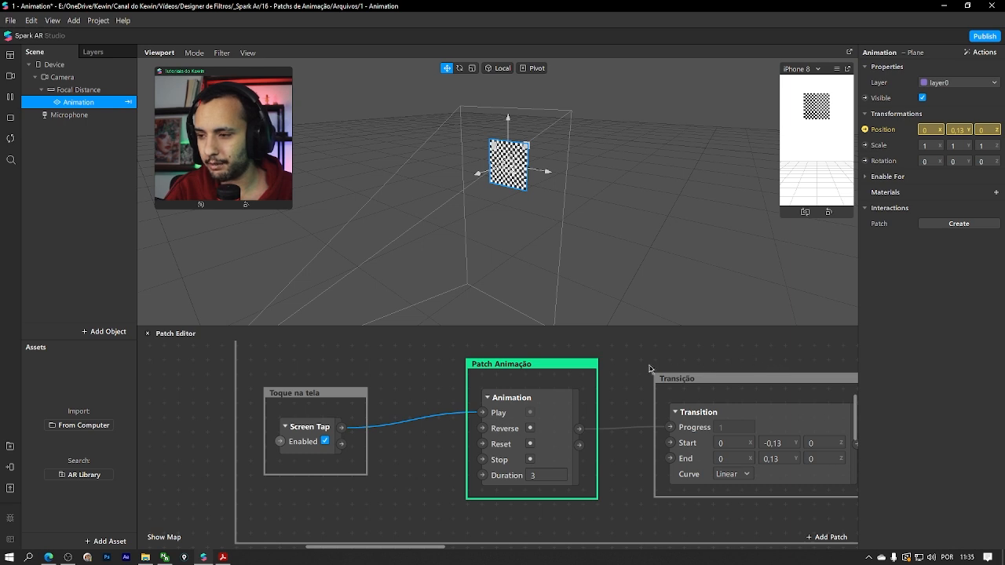
{"action": "left_click_drag", "start_coordinate": [619, 391], "coordinate": [684, 353], "text": "alt"}
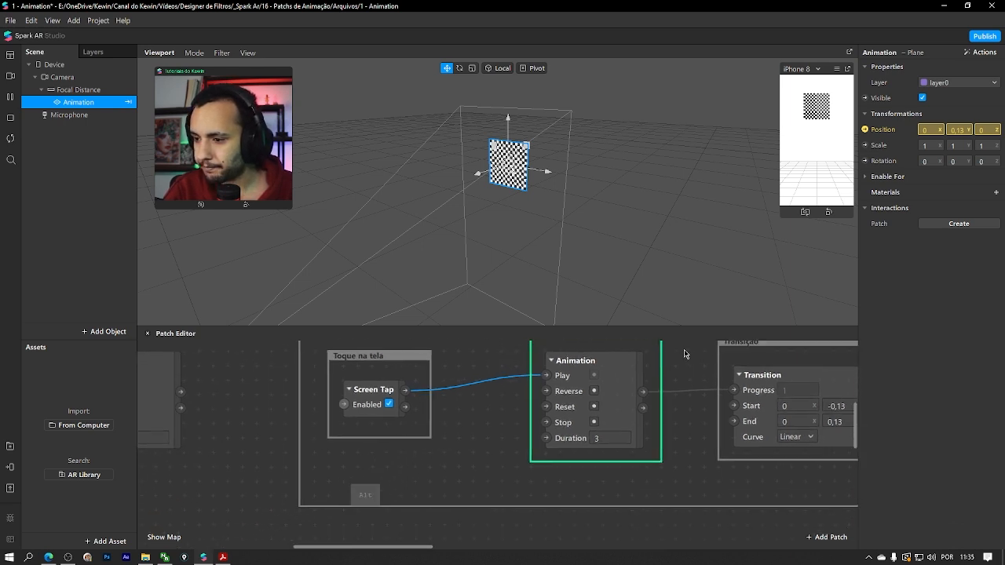
{"action": "left_click_drag", "start_coordinate": [599, 334], "coordinate": [598, 221]}
{"action": "scroll", "coordinate": [655, 352], "scroll_direction": "up", "scroll_amount": 2}
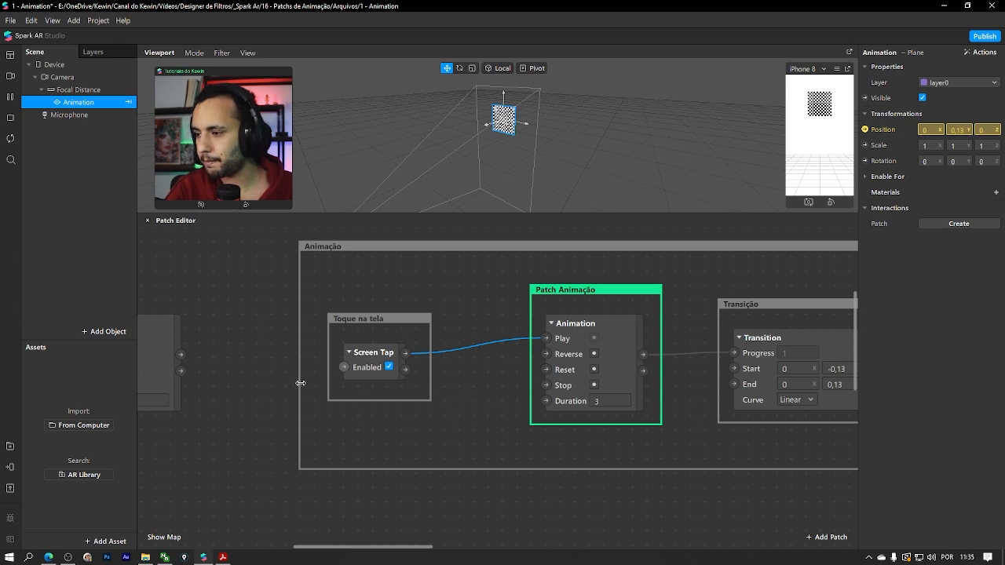
Widen the Animação comment frame on its Screen Tap side and move the Toque na tela group farther from Patch Animação
{"action": "left_click_drag", "start_coordinate": [301, 383], "coordinate": [228, 383]}
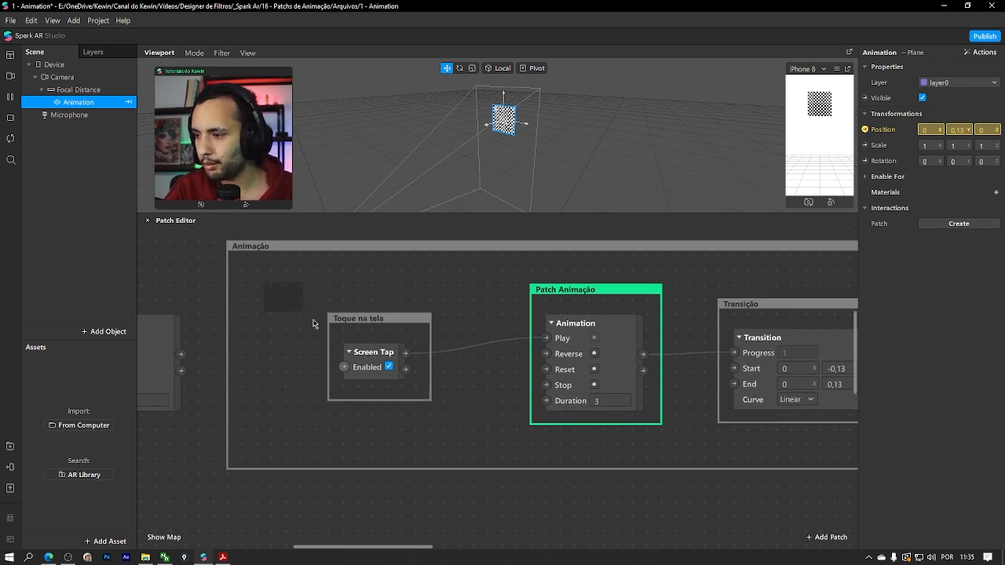
{"action": "left_click_drag", "start_coordinate": [314, 320], "coordinate": [345, 390]}
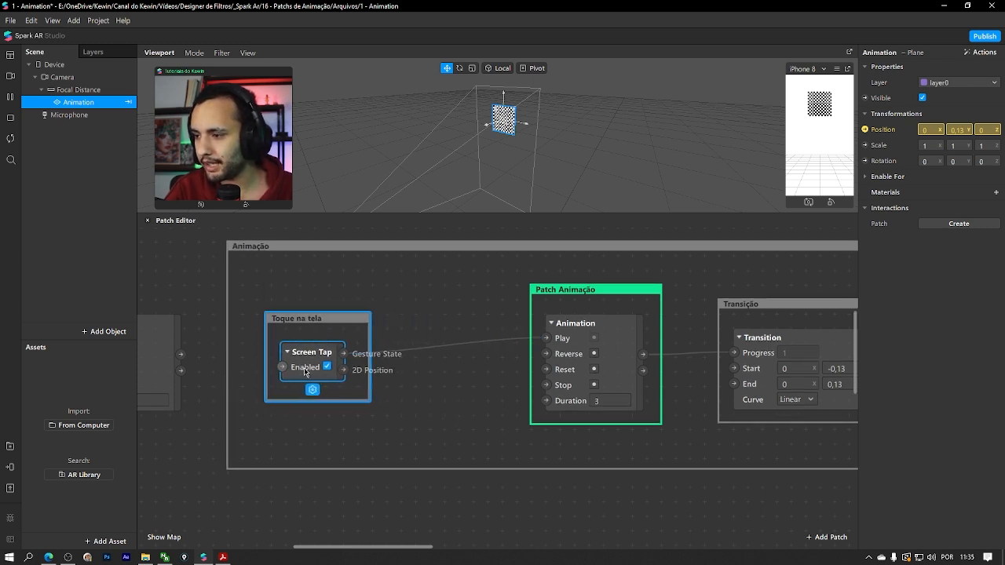
{"action": "left_click", "coordinate": [398, 390]}
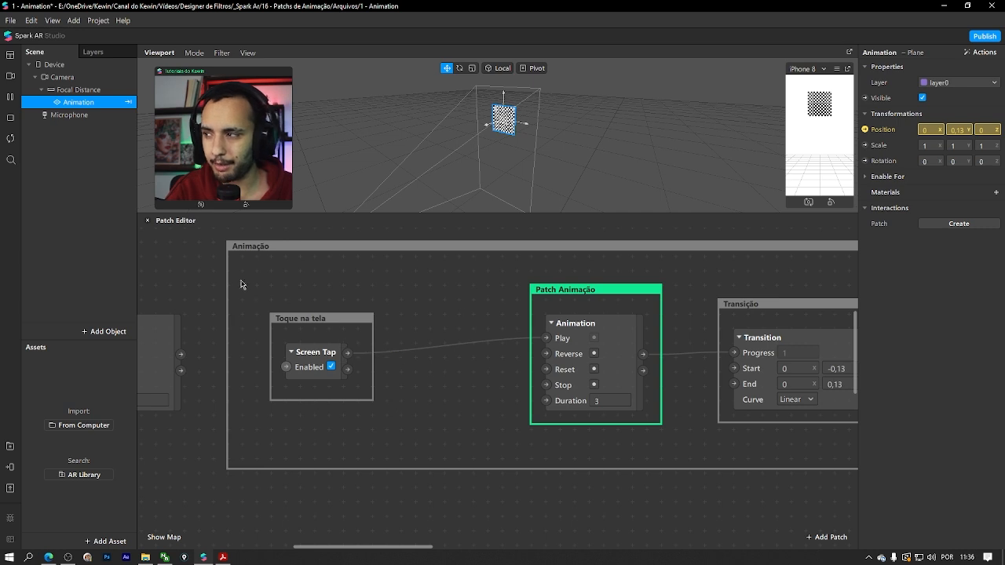
Restart the effect and add a Delay patch fed by Screen Tap's Gesture State, placed between Toque na tela and Patch Animação
{"action": "left_click", "coordinate": [11, 140]}
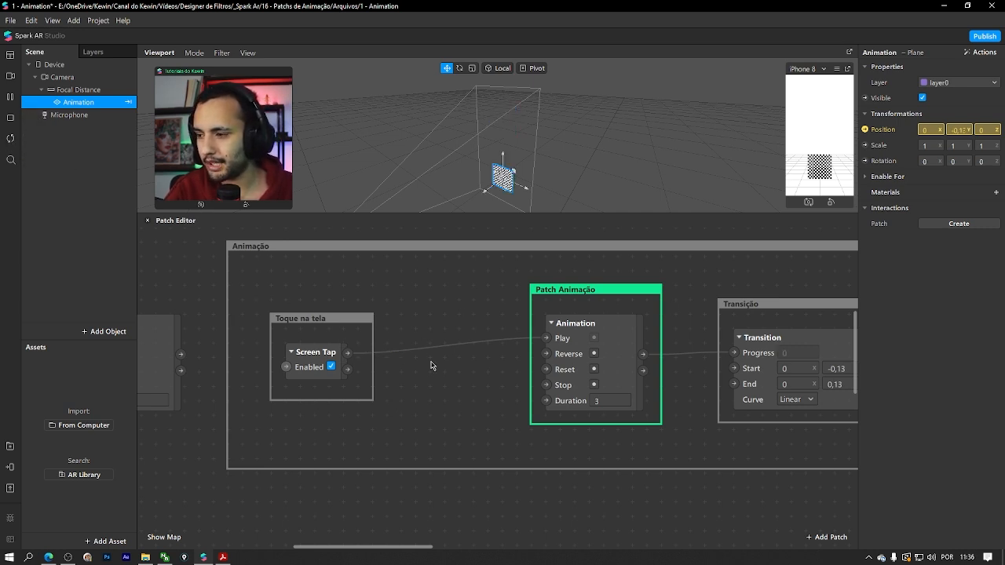
{"action": "left_click_drag", "start_coordinate": [348, 356], "coordinate": [427, 440]}
{"action": "type", "text": "delay"}
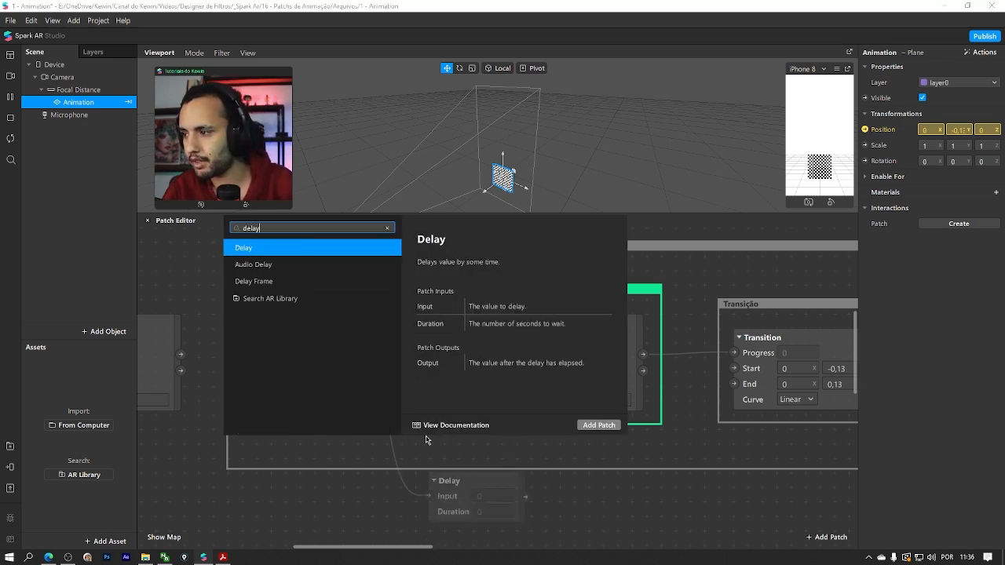
{"action": "key", "text": "Return"}
{"action": "left_click_drag", "start_coordinate": [348, 353], "coordinate": [406, 461]}
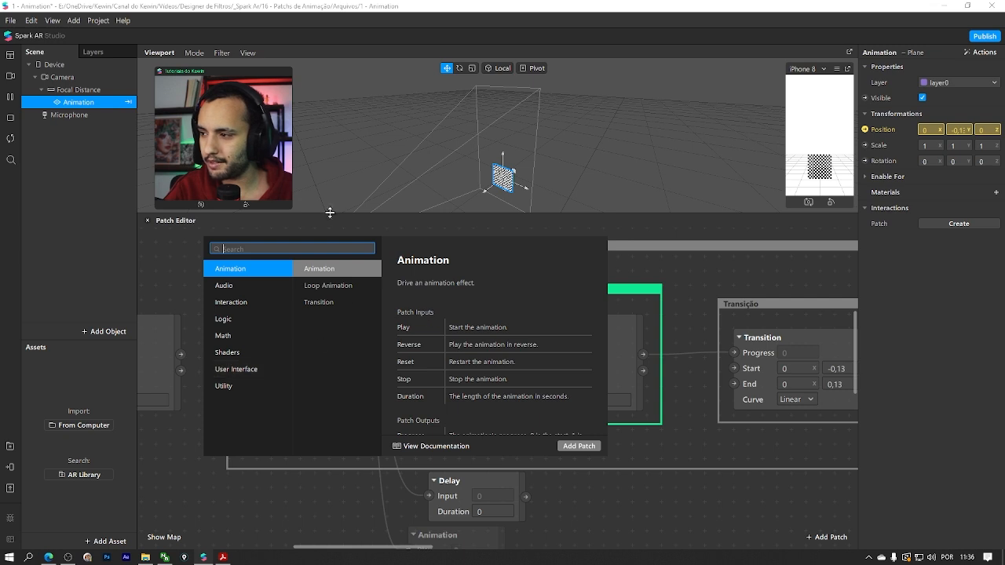
{"action": "left_click", "coordinate": [458, 473]}
{"action": "left_click_drag", "start_coordinate": [458, 473], "coordinate": [428, 385]}
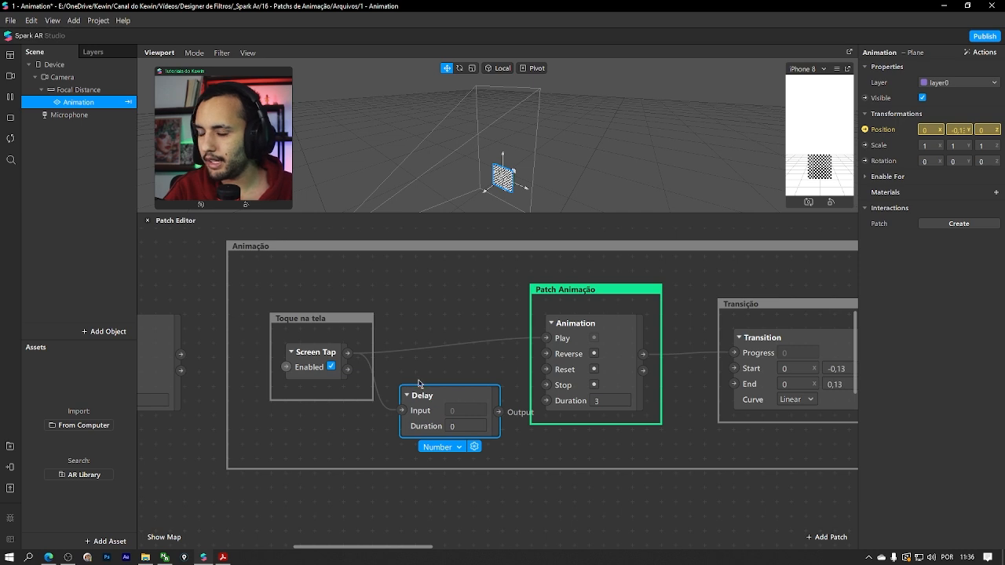
Wrap the Delay patch in a comment frame titled Atraso
{"action": "right_click", "coordinate": [425, 403]}
{"action": "left_click", "coordinate": [448, 421]}
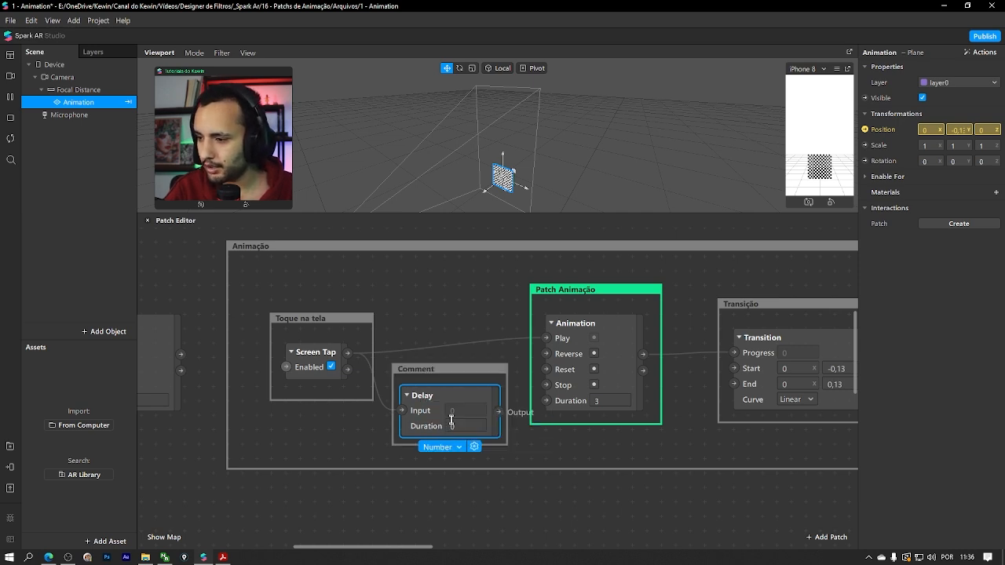
{"action": "double_click", "coordinate": [424, 372]}
{"action": "type", "text": "Atraso"}
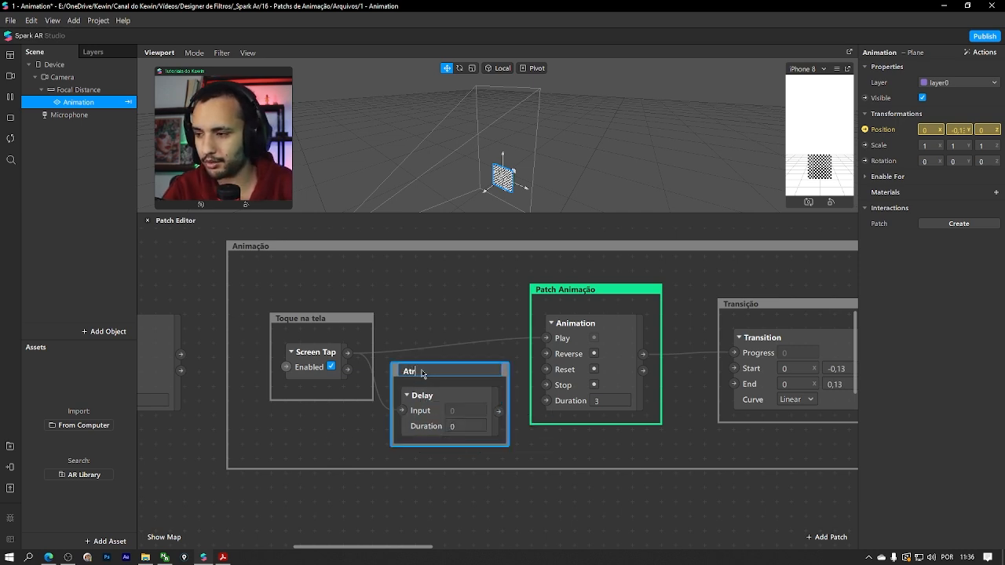
{"action": "key", "text": "Return"}
Set the Duration of both the Delay patch and the Animation patch in Patch Animação to 1
{"action": "left_click", "coordinate": [465, 425]}
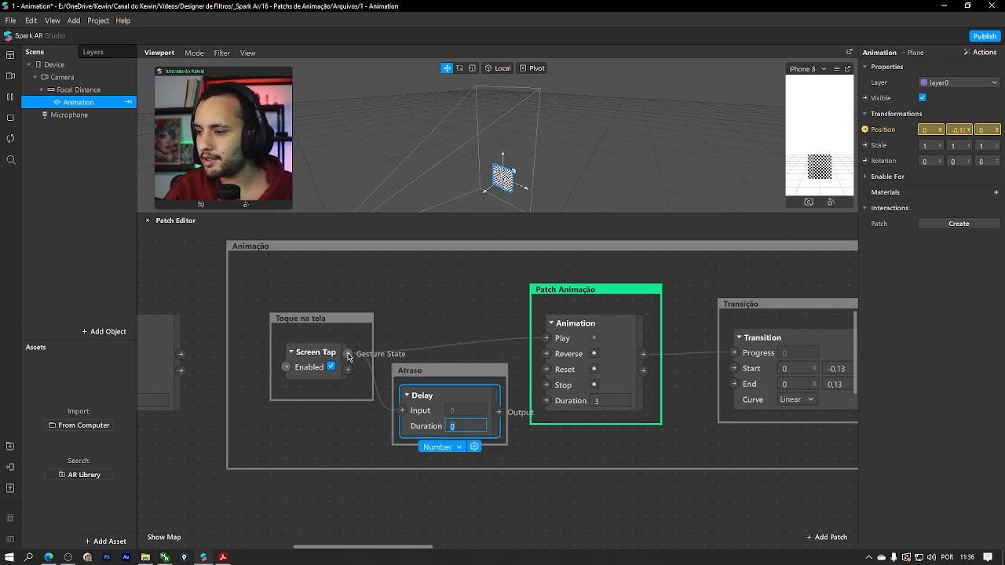
{"action": "left_click_drag", "start_coordinate": [349, 358], "coordinate": [549, 343]}
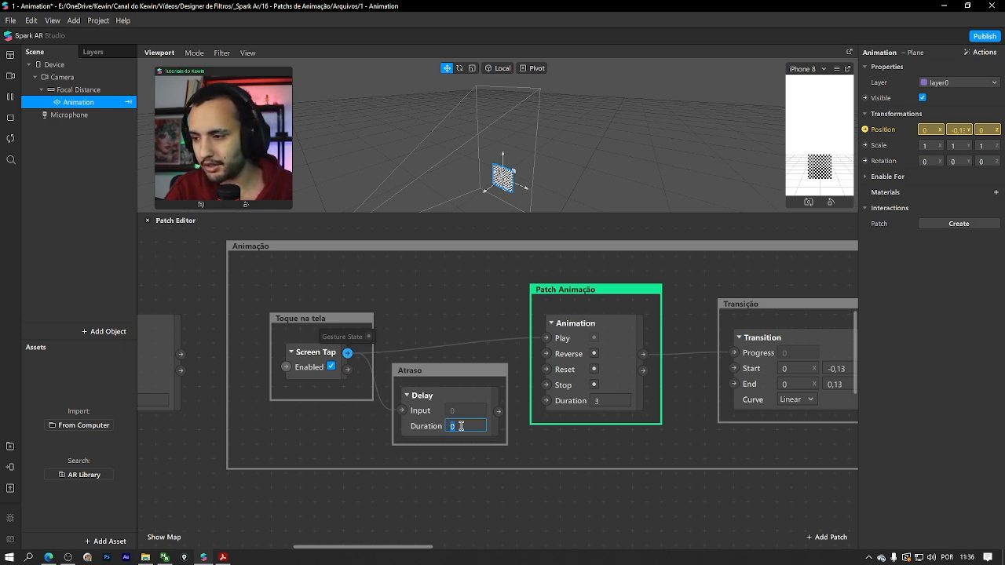
{"action": "type", "text": "1"}
{"action": "key", "text": "Return"}
{"action": "left_click", "coordinate": [603, 403]}
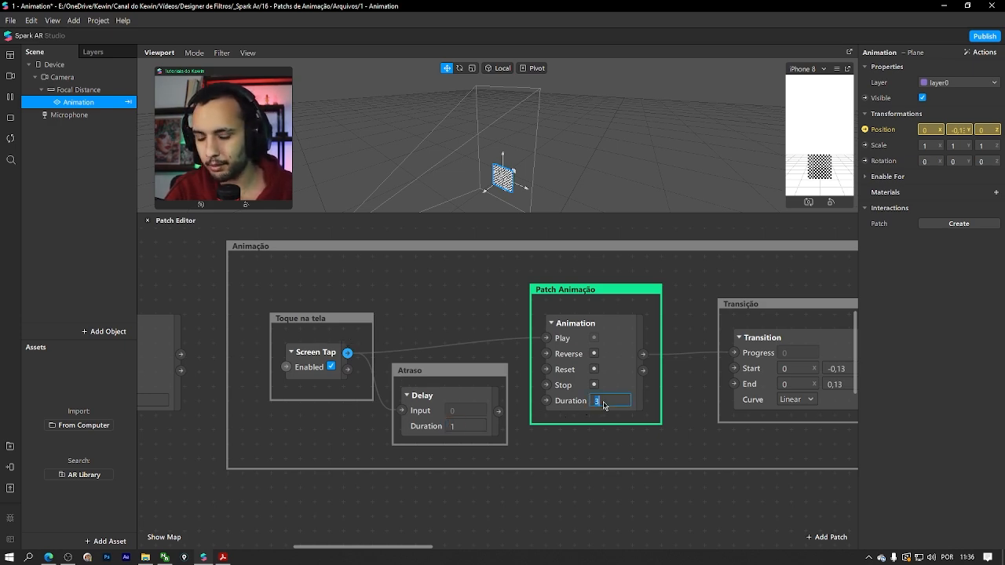
{"action": "type", "text": "1"}
{"action": "key", "text": "Return"}
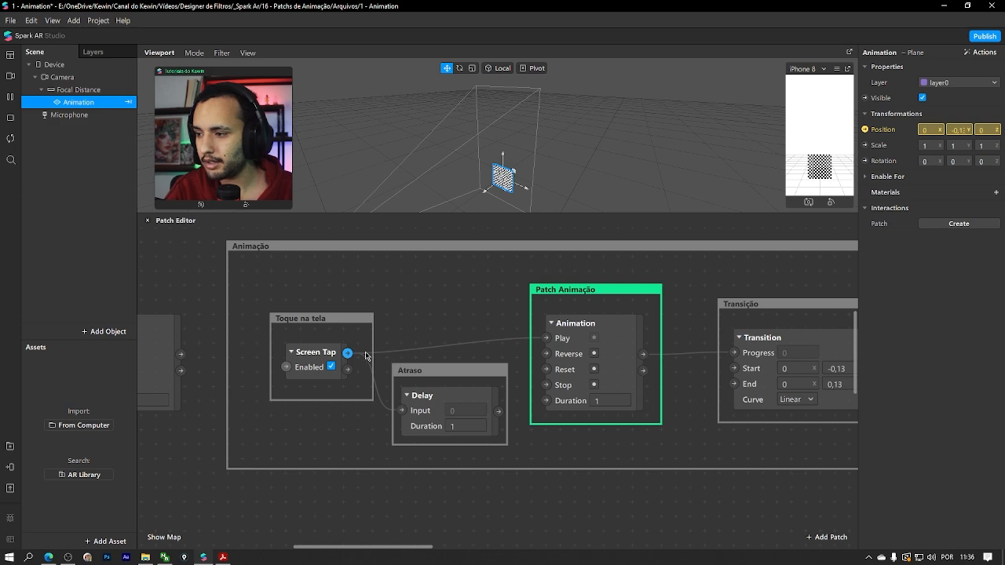
Connect the Delay patch's Output to the Animation patch's Reset input and test it with a simulated touch in the preview
{"action": "left_click", "coordinate": [424, 421]}
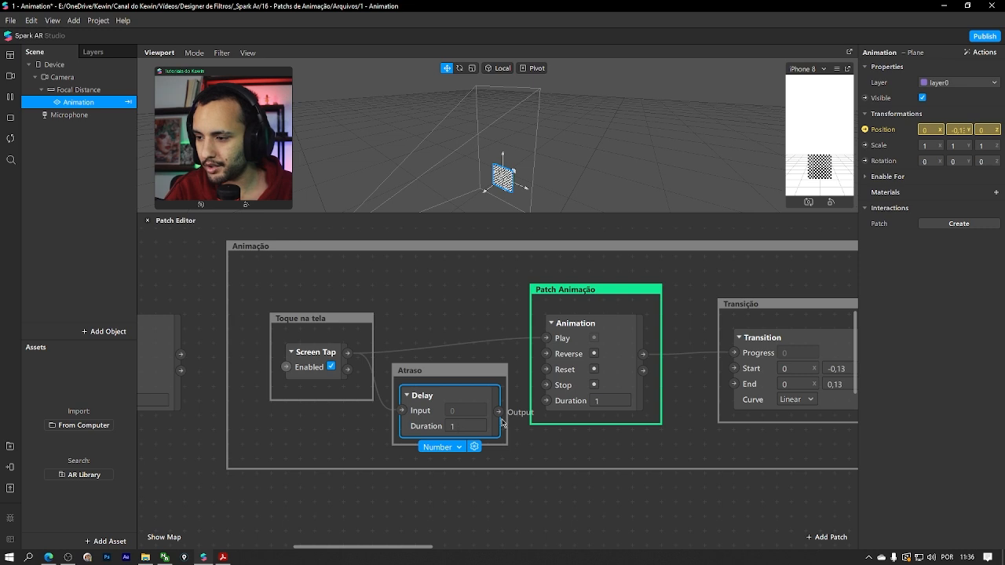
{"action": "left_click_drag", "start_coordinate": [500, 415], "coordinate": [546, 369]}
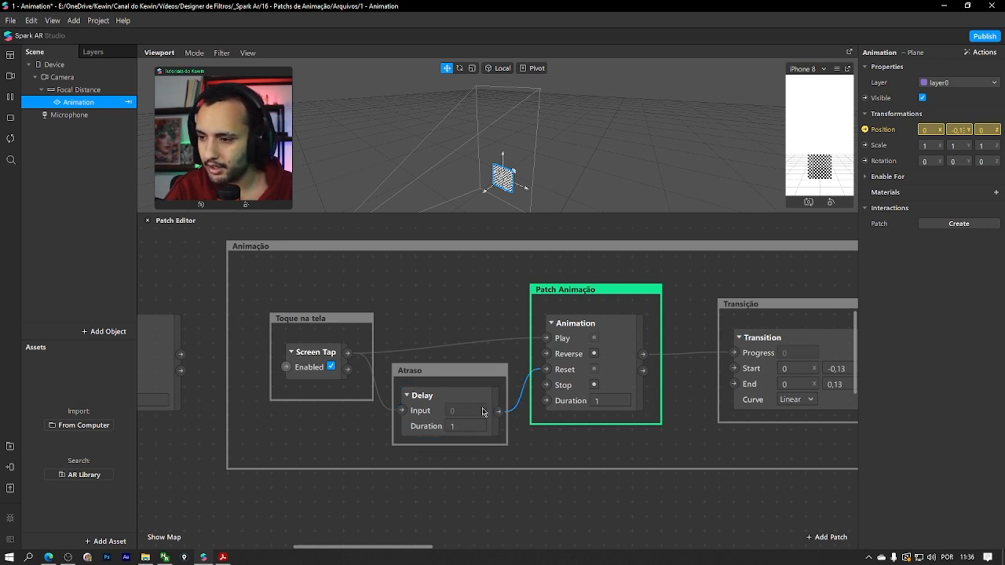
{"action": "left_click", "coordinate": [453, 427]}
{"action": "type", "text": "1"}
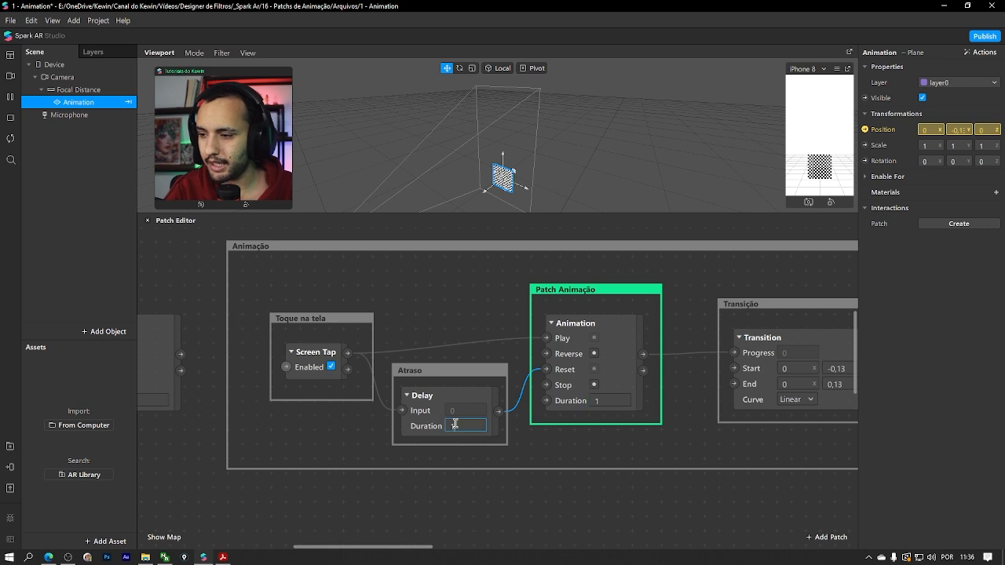
{"action": "left_click", "coordinate": [453, 337]}
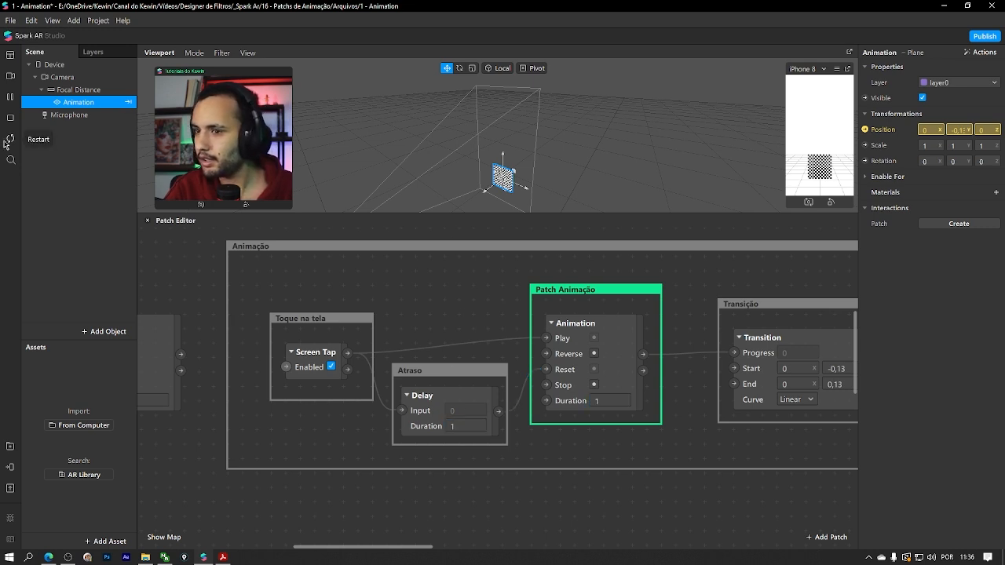
{"action": "left_click", "coordinate": [821, 165]}
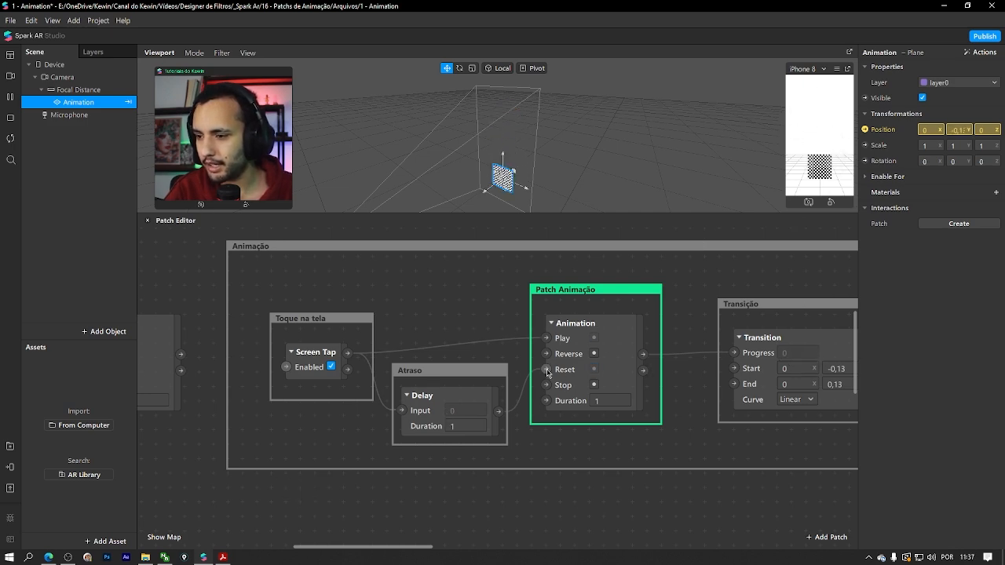
Review the whole Animação patch graph, from Screen Tap through Delay, Animation and Transition to the plane's 3D Position
{"action": "scroll", "coordinate": [548, 373], "scroll_direction": "down", "scroll_amount": 5, "text": "alt"}
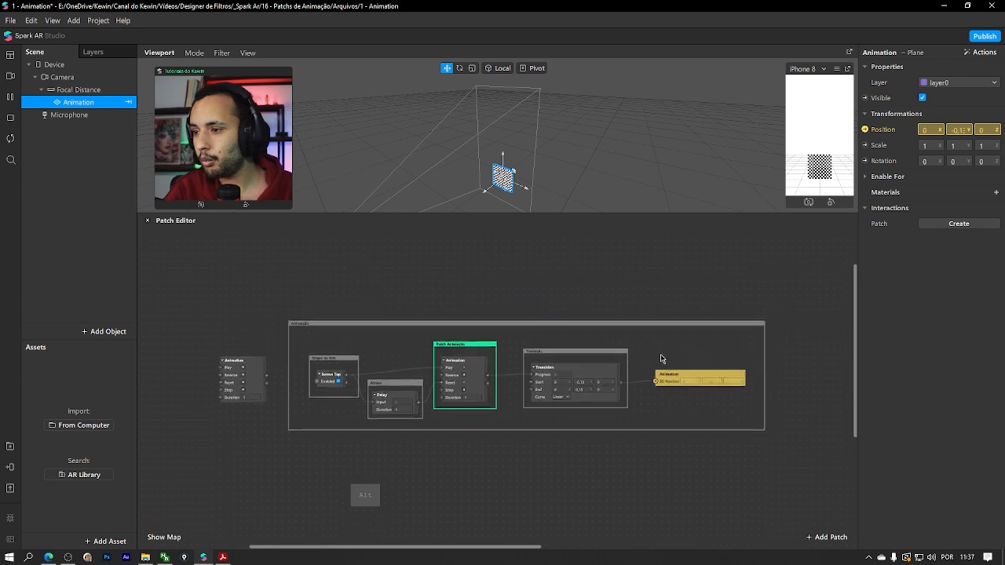
{"action": "left_click_drag", "start_coordinate": [660, 355], "coordinate": [672, 366], "text": "alt"}
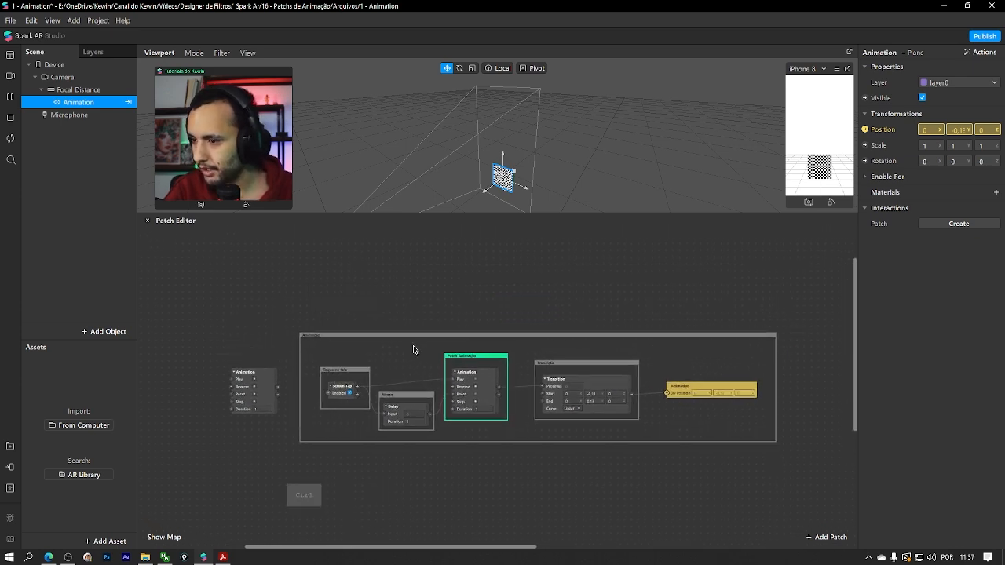
{"action": "scroll", "coordinate": [414, 349], "scroll_direction": "up", "scroll_amount": 3, "text": "ctrl"}
{"action": "left_click_drag", "start_coordinate": [376, 361], "coordinate": [454, 343], "text": "alt"}
{"action": "scroll", "coordinate": [455, 345], "scroll_direction": "down", "scroll_amount": 4, "text": "ctrl"}
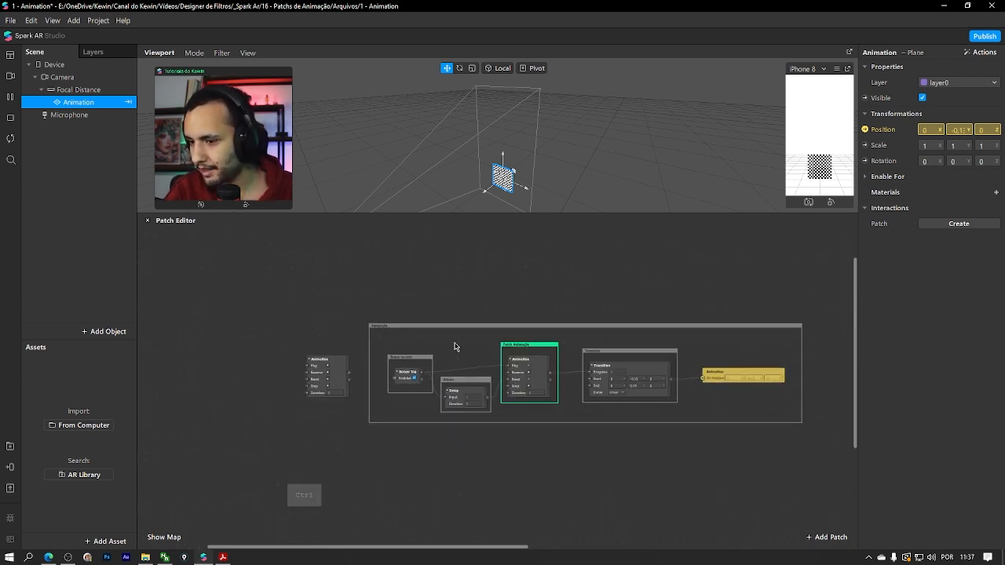
{"action": "scroll", "coordinate": [561, 355], "scroll_direction": "up", "scroll_amount": 3, "text": "ctrl"}
{"action": "left_click", "coordinate": [646, 371]}
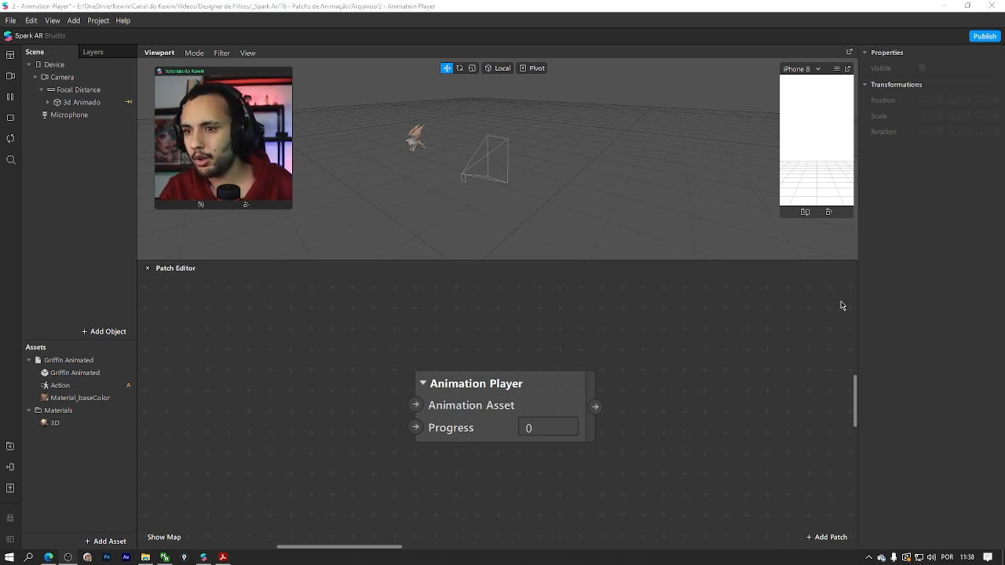
Examine the griffin 3D model in the viewport of the 2 - Animation Player project from several angles and distances
{"action": "middle_click_drag", "start_coordinate": [415, 175], "coordinate": [684, 182]}
{"action": "middle_click_drag", "start_coordinate": [357, 176], "coordinate": [675, 125]}
{"action": "middle_click_drag", "start_coordinate": [461, 161], "coordinate": [682, 105]}
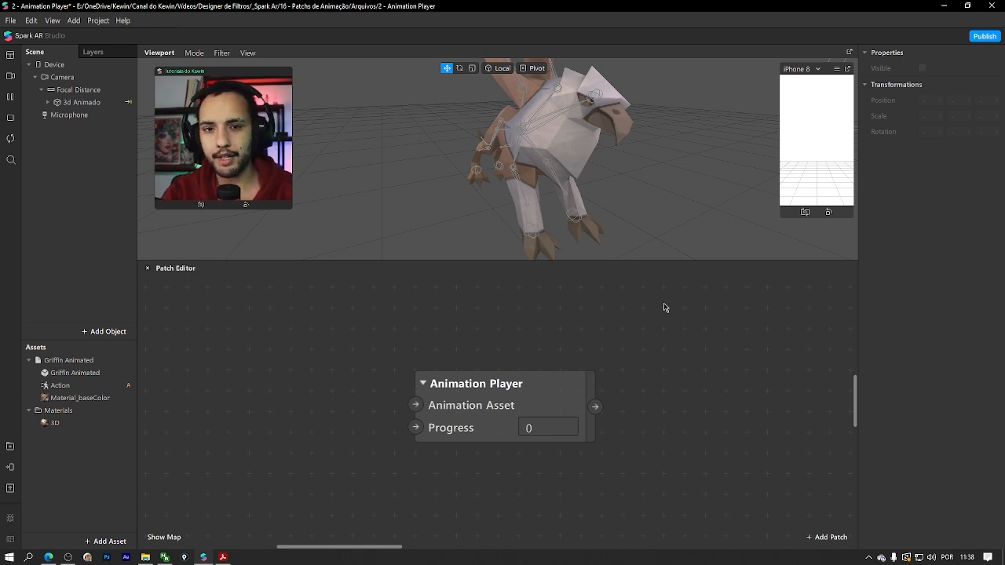
{"action": "middle_click_drag", "start_coordinate": [512, 167], "coordinate": [372, 153]}
{"action": "mouse_move", "coordinate": [520, 177]}
{"action": "middle_mouse_down"}
{"action": "mouse_move", "coordinate": [712, 173]}
{"action": "mouse_move", "coordinate": [538, 181]}
{"action": "middle_mouse_up"}
{"action": "scroll", "coordinate": [544, 157], "scroll_direction": "up", "scroll_amount": 5}
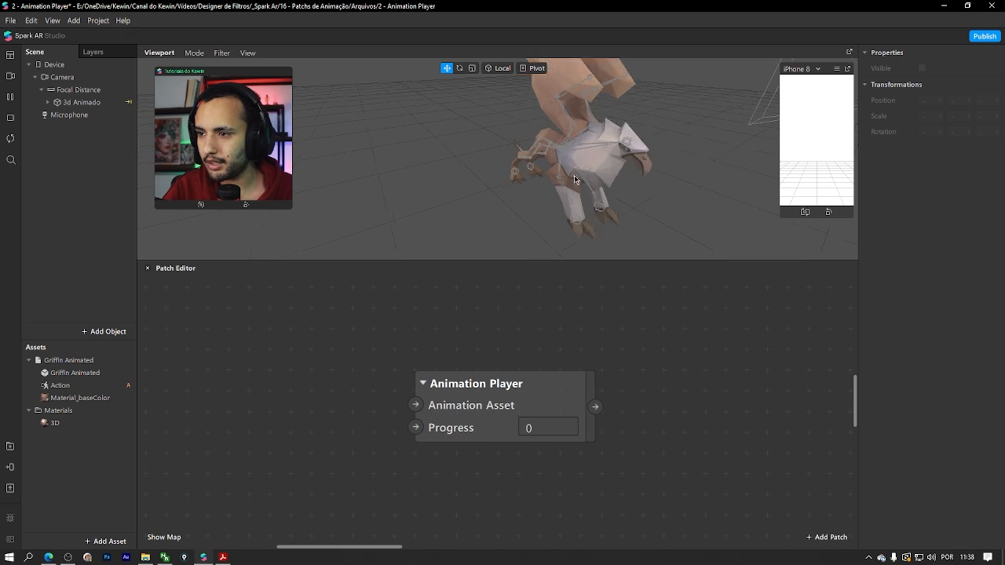
{"action": "middle_click_drag", "start_coordinate": [592, 139], "coordinate": [559, 179]}
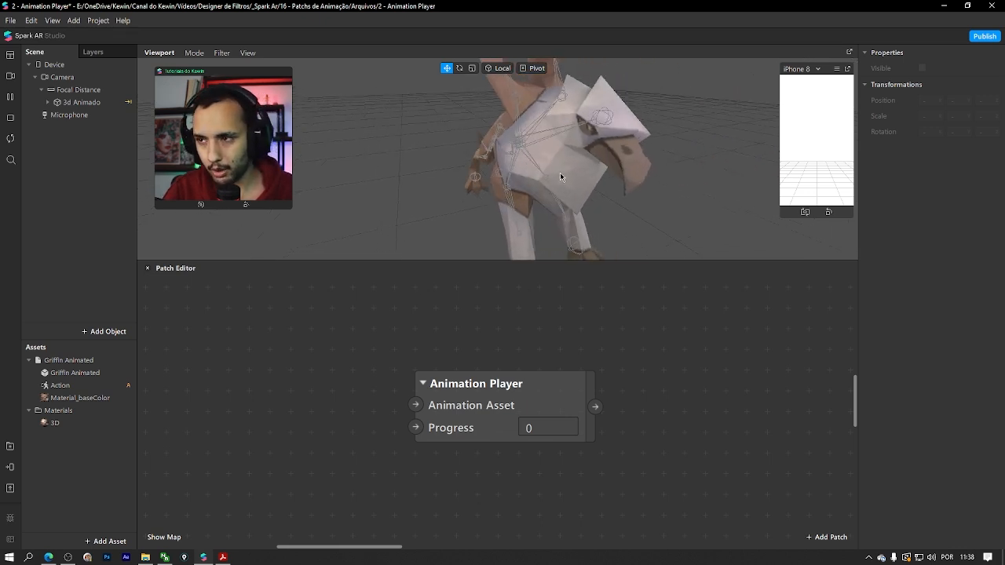
{"action": "scroll", "coordinate": [560, 172], "scroll_direction": "down", "scroll_amount": 5}
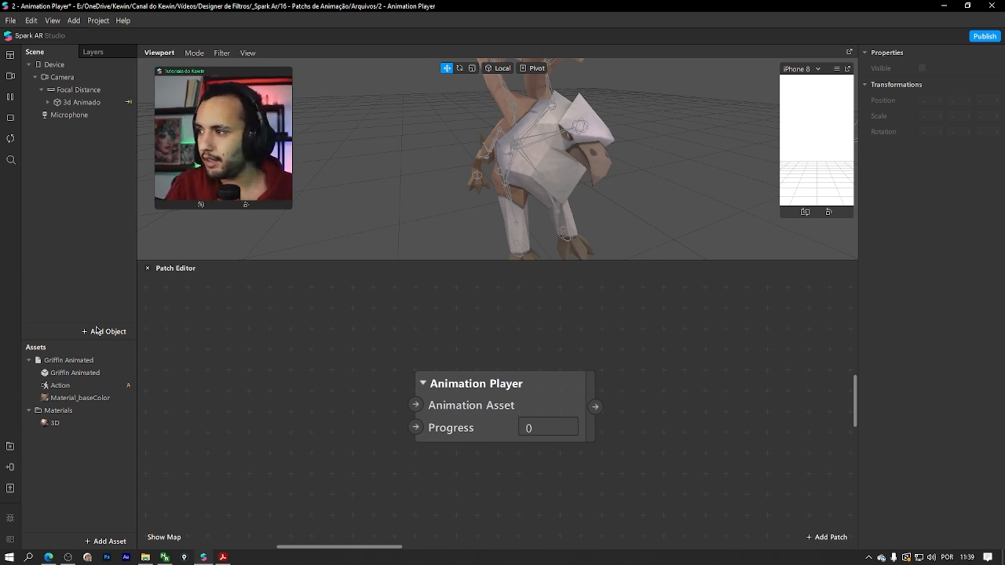
Inspect the Action asset's duration and locate the patch graph driving the 3d Animado object's Animation property
{"action": "left_click", "coordinate": [60, 388]}
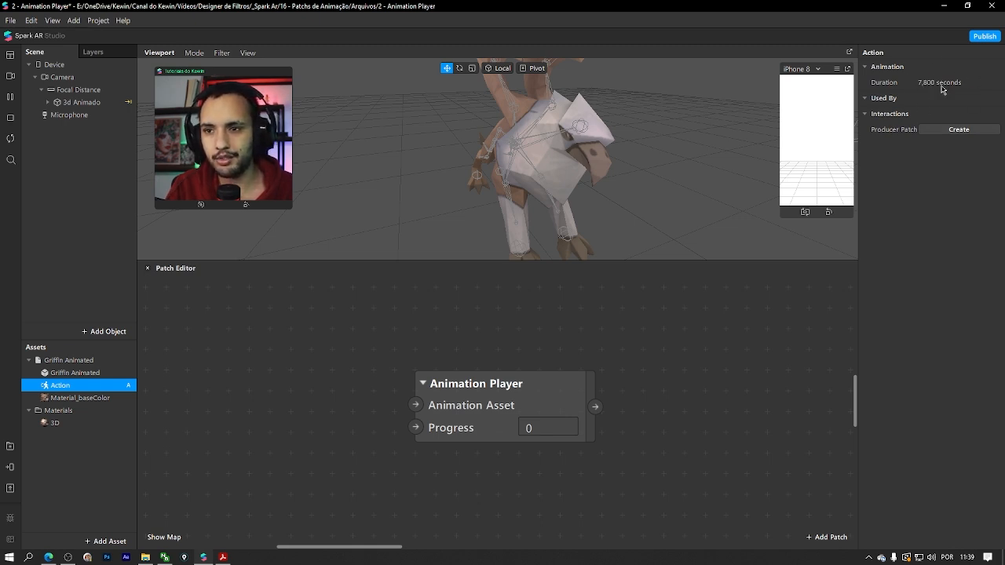
{"action": "left_click", "coordinate": [80, 103]}
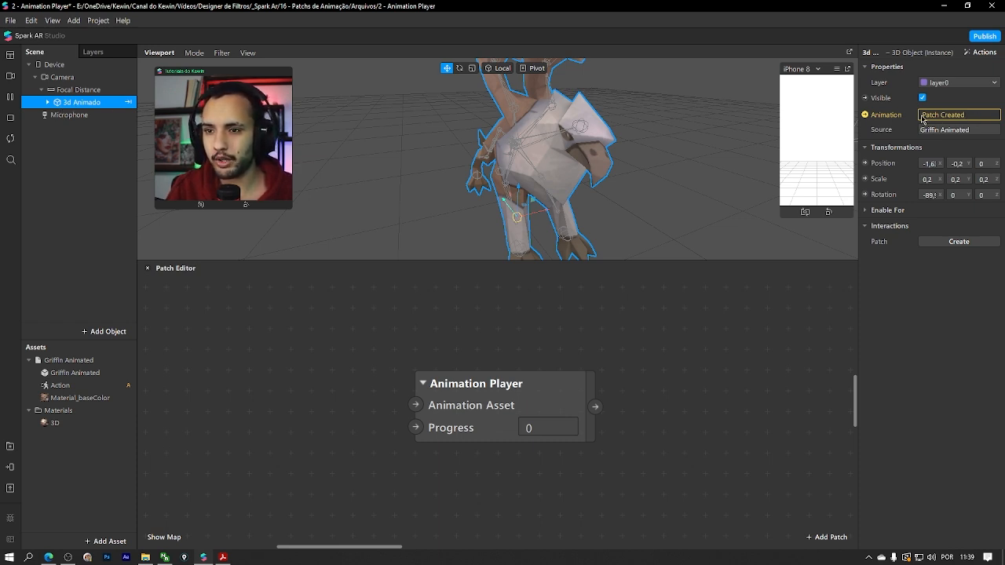
{"action": "left_click", "coordinate": [865, 117]}
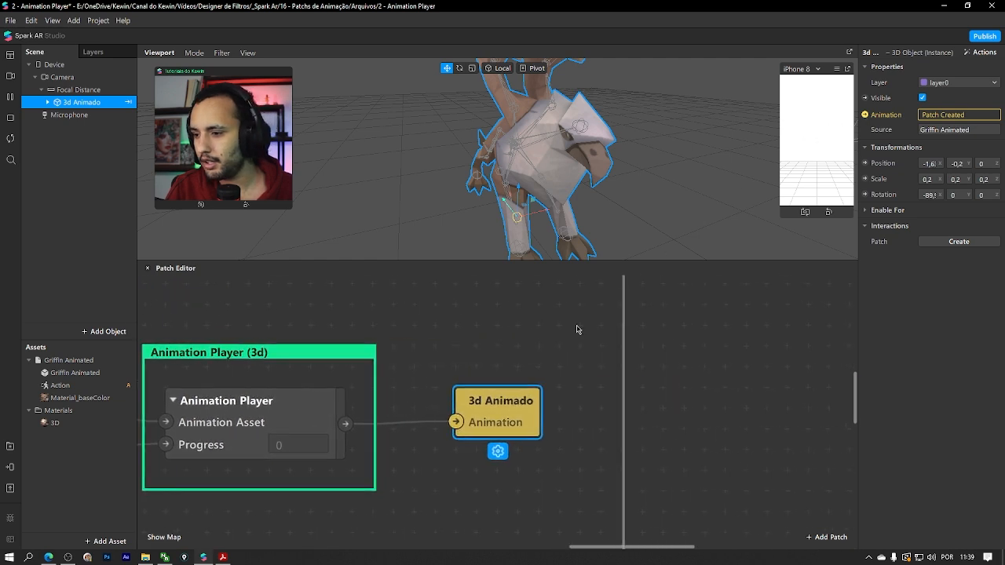
{"action": "scroll", "coordinate": [565, 326], "scroll_direction": "down", "scroll_amount": 4, "text": "ctrl"}
{"action": "left_click_drag", "start_coordinate": [261, 307], "coordinate": [507, 333], "text": "alt"}
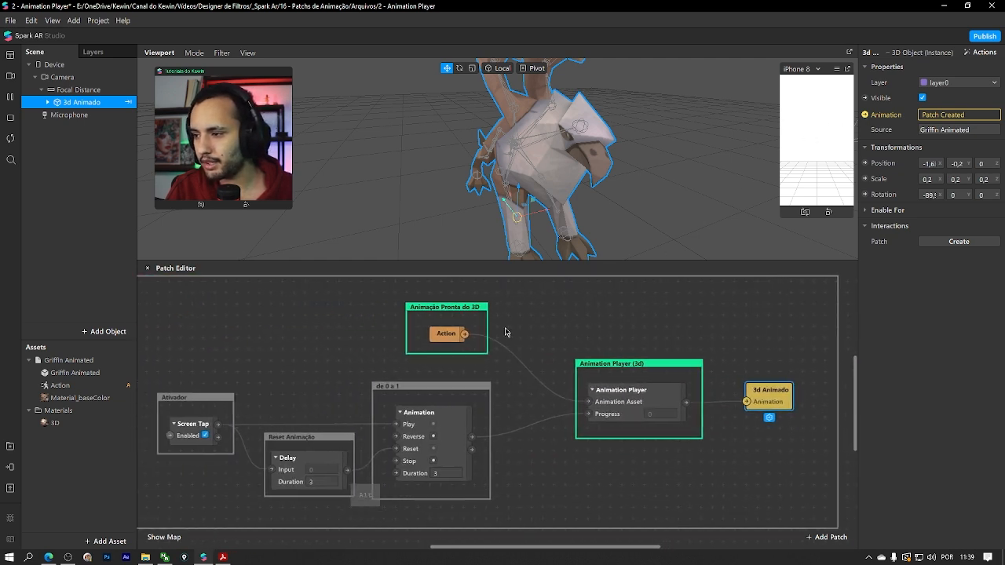
{"action": "left_click_drag", "start_coordinate": [290, 334], "coordinate": [357, 348], "text": "alt"}
Select the Action asset and examine its patch in the Animação Pronta do 3D group feeding the Animation Player
{"action": "left_click", "coordinate": [68, 390]}
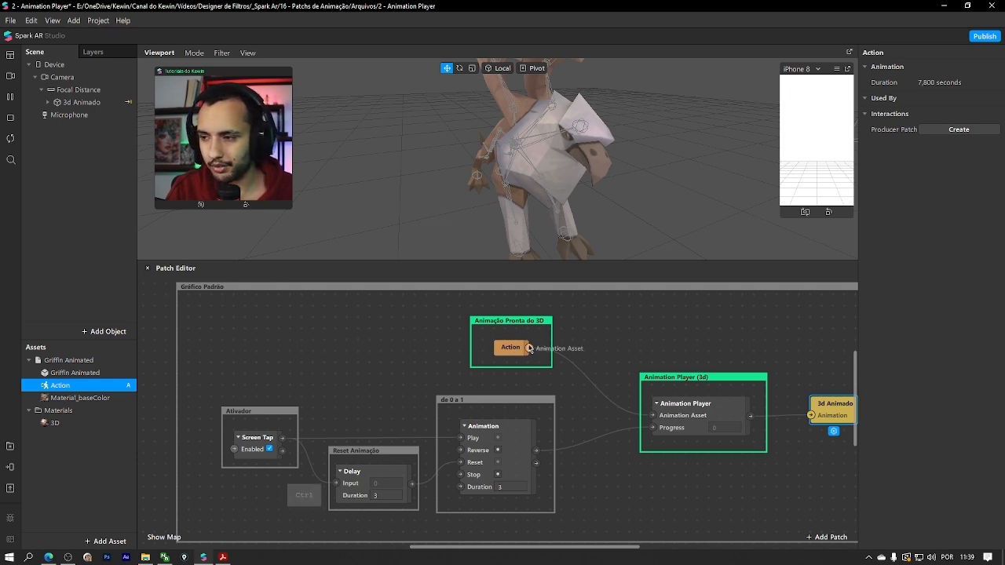
{"action": "scroll", "coordinate": [529, 348], "scroll_direction": "up", "scroll_amount": 2, "text": "ctrl"}
{"action": "left_click", "coordinate": [501, 323]}
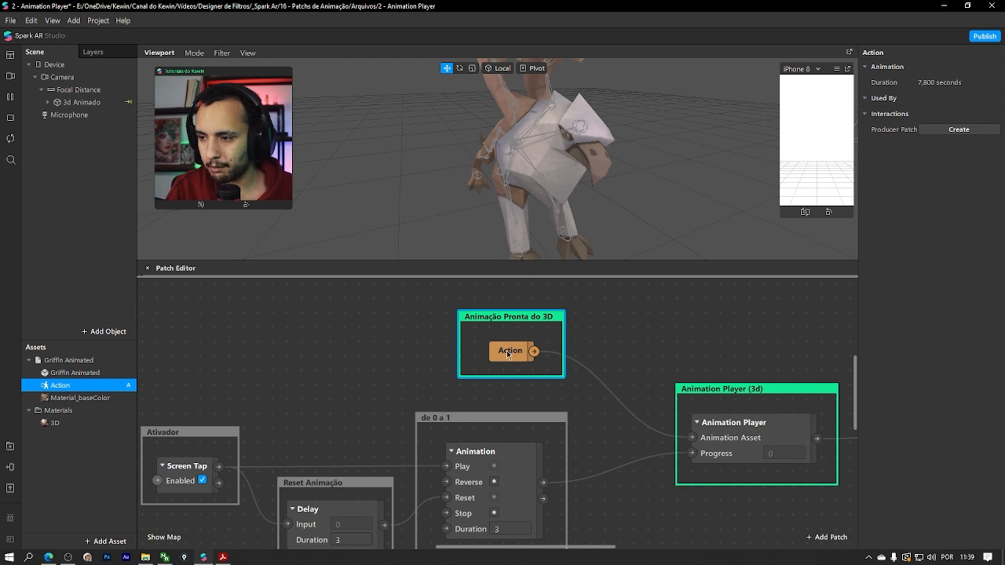
Select the Action patch and inspect the separate, unconnected Animation Player patch with its Animation Asset and Progress inputs
{"action": "left_click", "coordinate": [507, 354]}
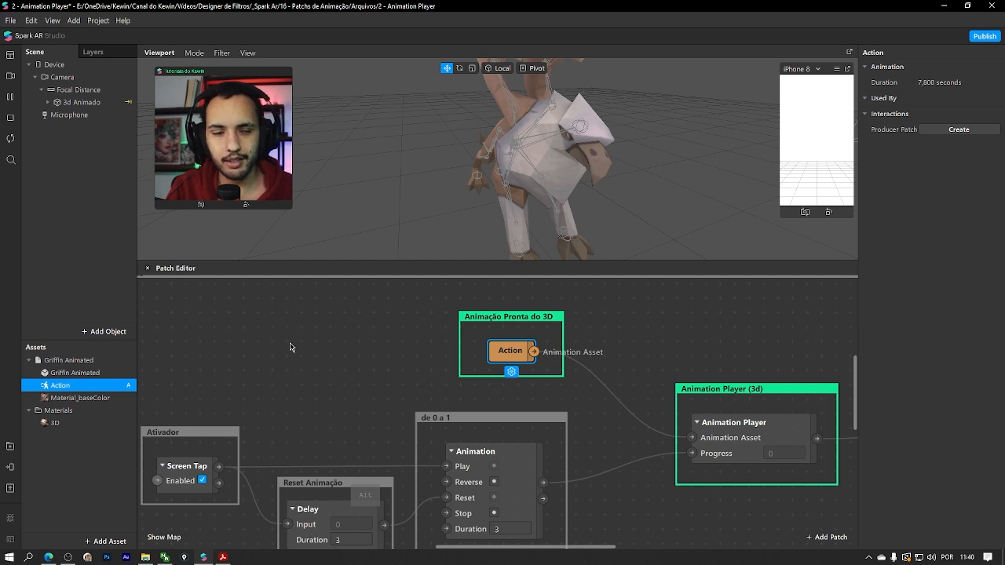
{"action": "scroll", "coordinate": [468, 368], "scroll_direction": "left", "scroll_amount": 5}
{"action": "middle_click_drag", "start_coordinate": [468, 368], "coordinate": [650, 334]}
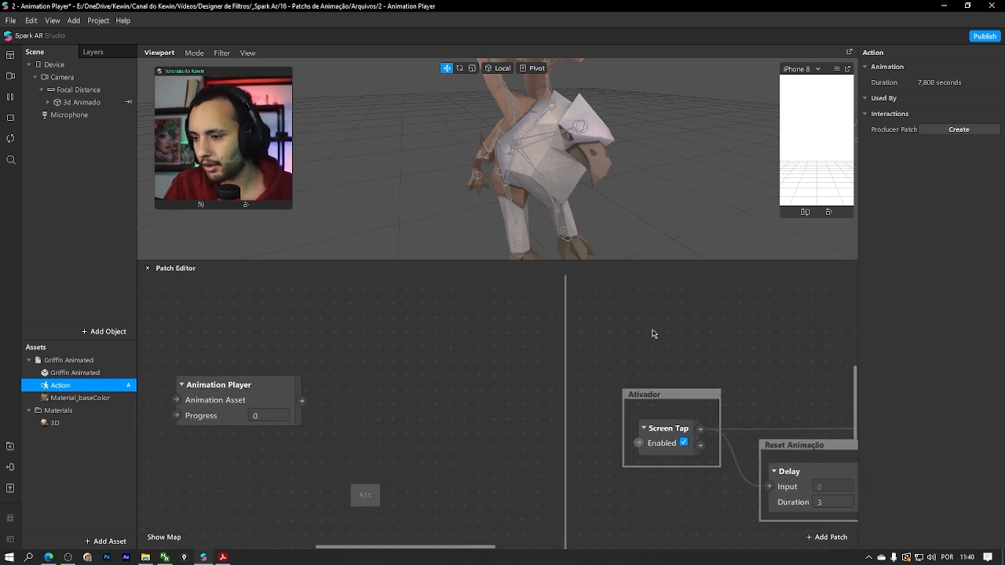
{"action": "middle_click_drag", "start_coordinate": [375, 354], "coordinate": [534, 354]}
{"action": "scroll", "coordinate": [336, 391], "scroll_direction": "up", "scroll_amount": 1, "text": "ctrl"}
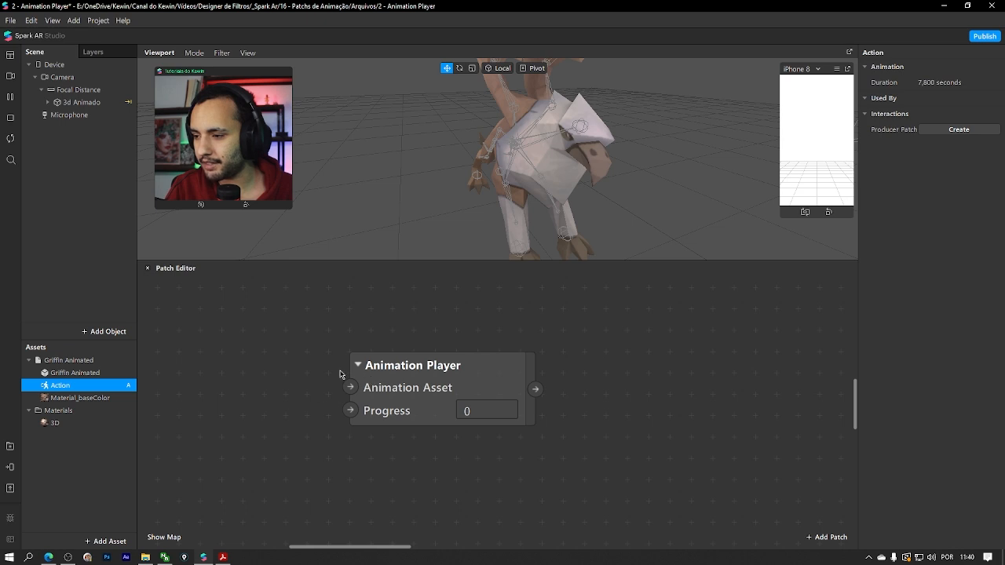
{"action": "left_click", "coordinate": [445, 385]}
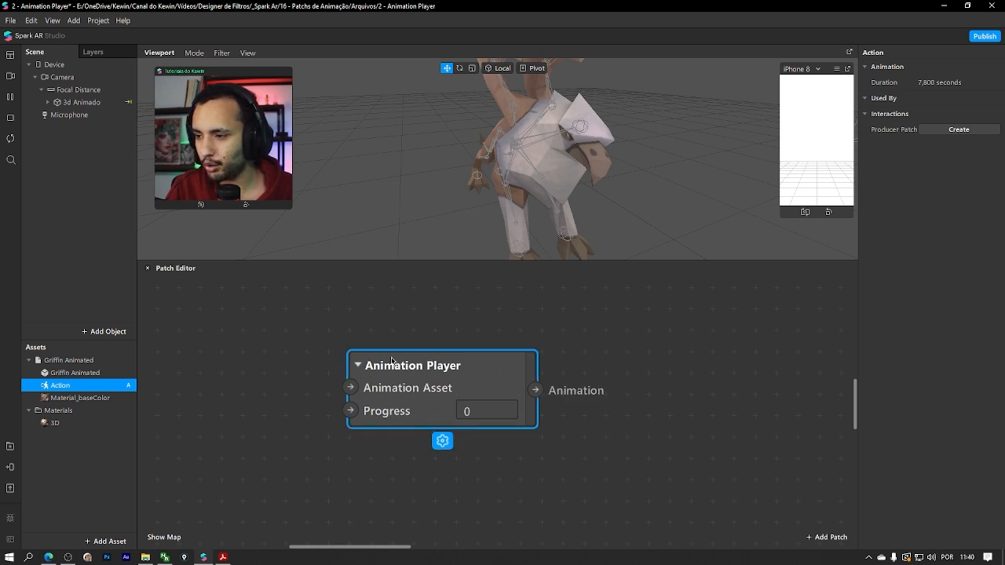
Examine how the Animation patch in the de 0 a 1 group feeds its Progress into the Animation Player (3d) group
{"action": "scroll", "coordinate": [400, 376], "scroll_direction": "down", "scroll_amount": 2, "text": "alt"}
{"action": "left_click_drag", "start_coordinate": [634, 358], "coordinate": [310, 421], "text": "alt"}
{"action": "left_click_drag", "start_coordinate": [597, 397], "coordinate": [234, 394], "text": "alt"}
{"action": "left_click_drag", "start_coordinate": [594, 449], "coordinate": [509, 372], "text": "alt"}
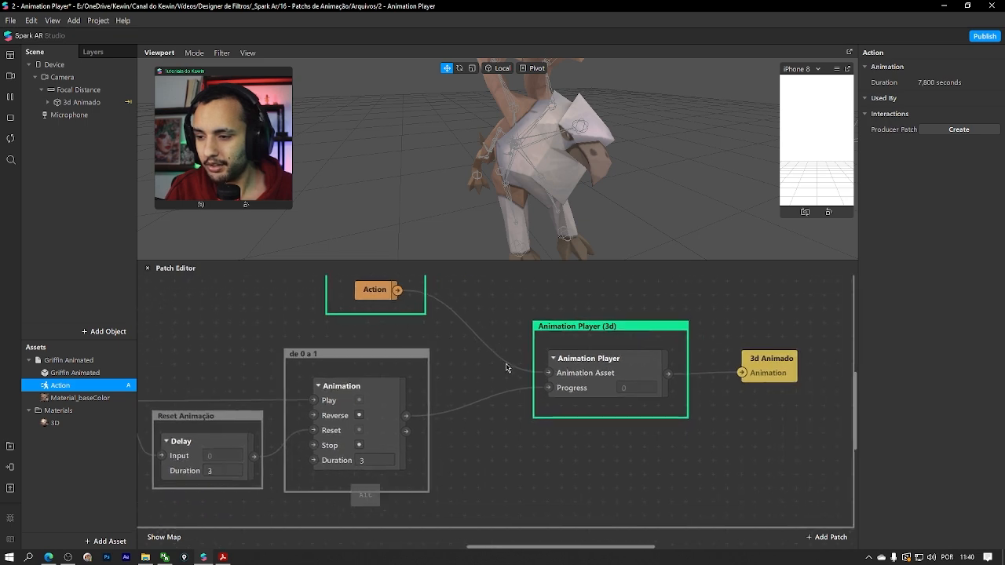
{"action": "scroll", "coordinate": [594, 398], "scroll_direction": "up", "scroll_amount": 3, "text": "alt"}
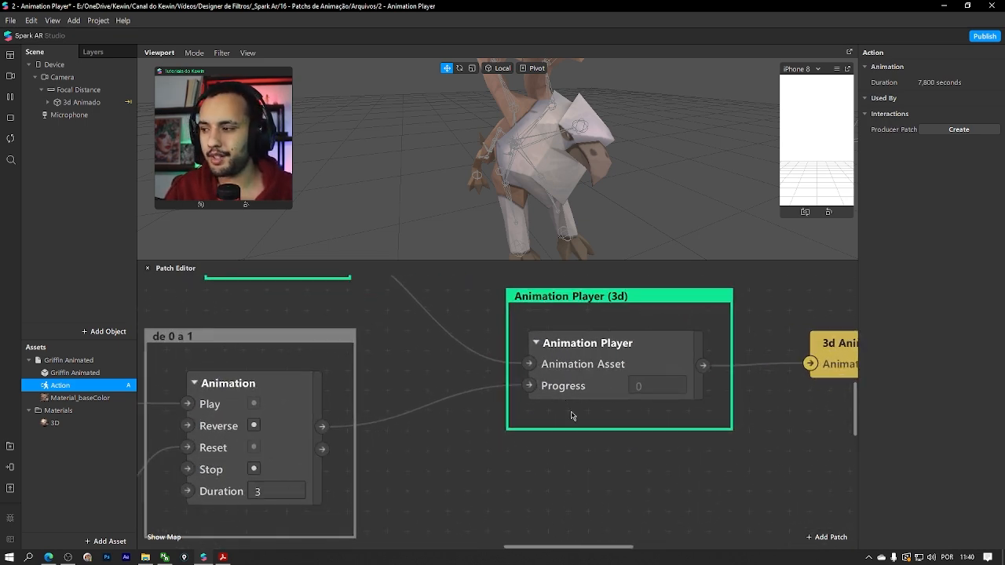
{"action": "left_click_drag", "start_coordinate": [394, 381], "coordinate": [602, 354], "text": "alt"}
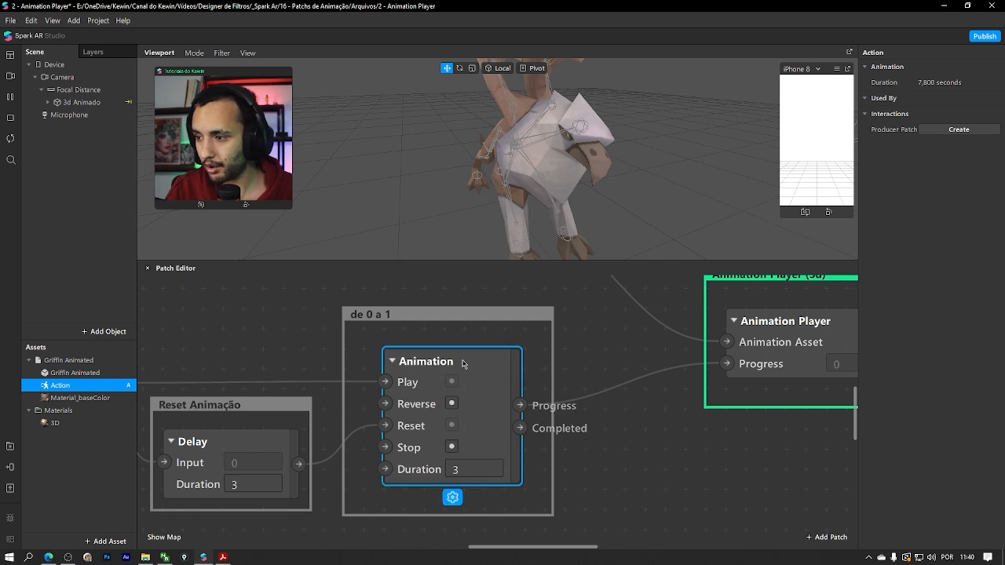
{"action": "left_click_drag", "start_coordinate": [519, 405], "coordinate": [727, 364]}
{"action": "left_click", "coordinate": [352, 316]}
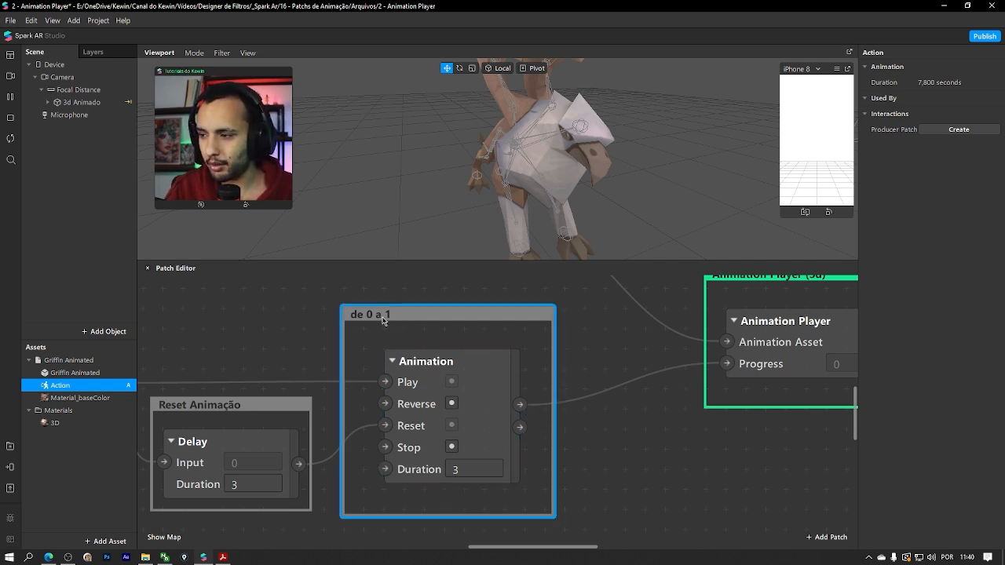
Inspect the Animation Player's output to the 3d Animado patch and select the 3d Animado object to check its Animation property
{"action": "scroll", "coordinate": [652, 431], "scroll_direction": "down", "scroll_amount": 3, "text": "alt"}
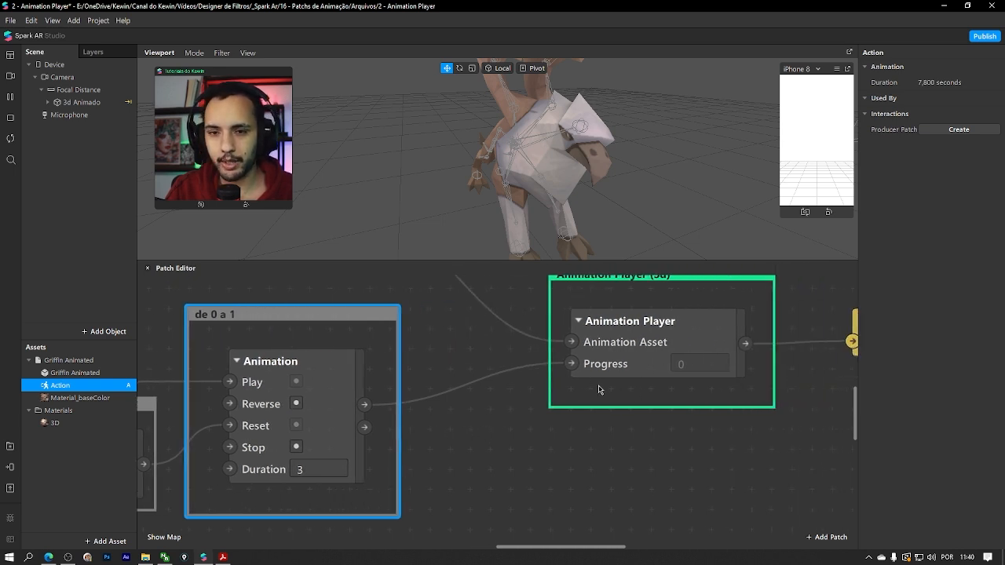
{"action": "scroll", "coordinate": [628, 377], "scroll_direction": "up", "scroll_amount": 2}
{"action": "scroll", "coordinate": [848, 354], "scroll_direction": "down", "scroll_amount": 5, "text": "alt"}
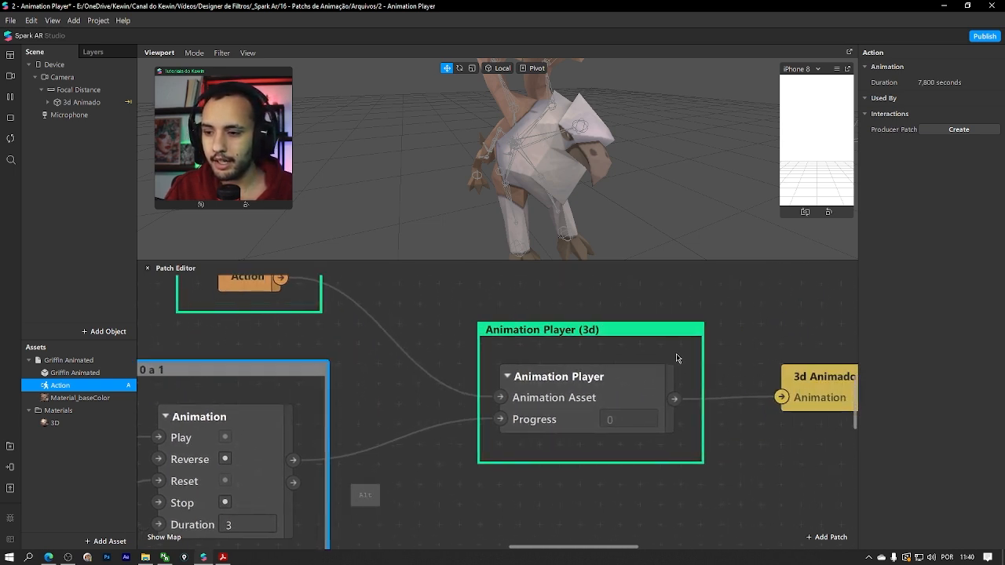
{"action": "left_click", "coordinate": [648, 382]}
{"action": "left_click", "coordinate": [82, 103]}
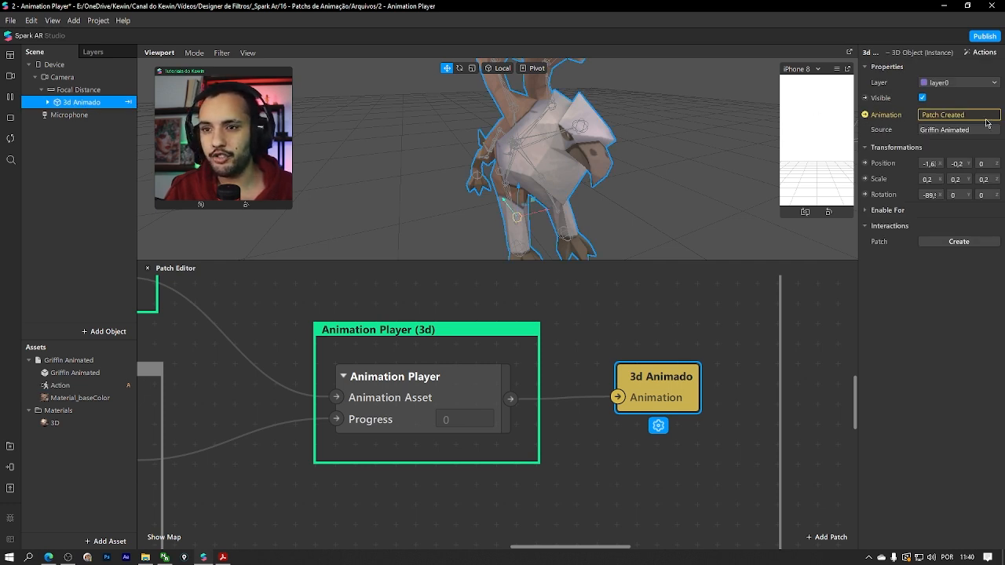
Review the patch graph back from the Animation Player through Action and Animation to Delay and Screen Tap
{"action": "left_click", "coordinate": [273, 465]}
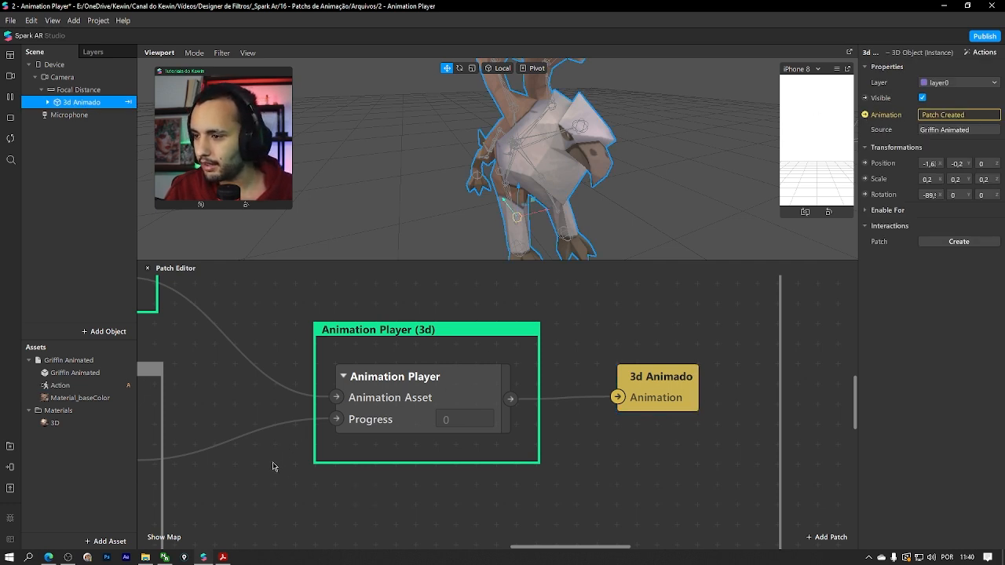
{"action": "left_click_drag", "start_coordinate": [260, 469], "coordinate": [645, 437], "text": "alt"}
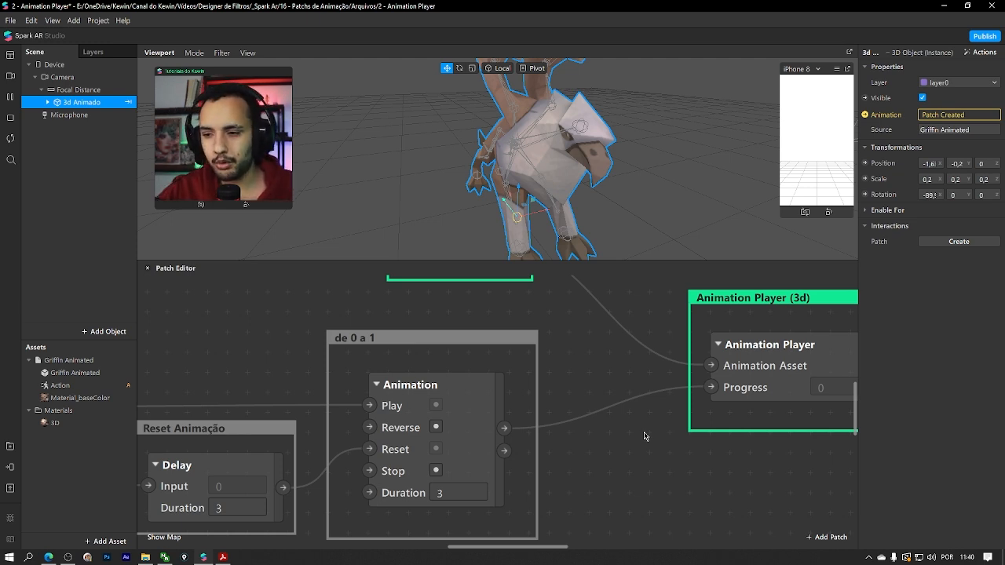
{"action": "scroll", "coordinate": [511, 345], "scroll_direction": "up", "scroll_amount": 3}
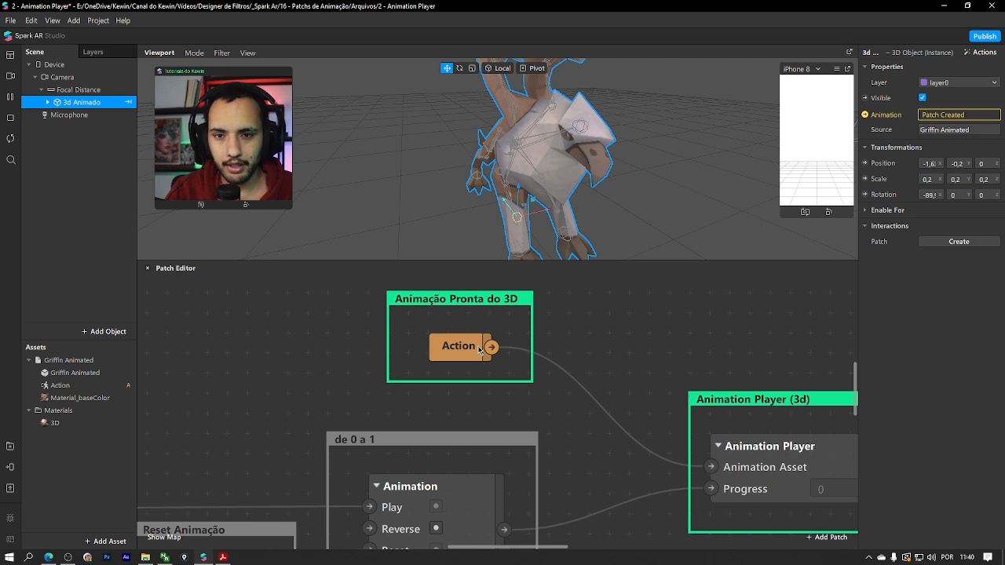
{"action": "scroll", "coordinate": [480, 350], "scroll_direction": "down", "scroll_amount": 4}
{"action": "scroll", "coordinate": [351, 349], "scroll_direction": "left", "scroll_amount": 5, "text": "ctrl"}
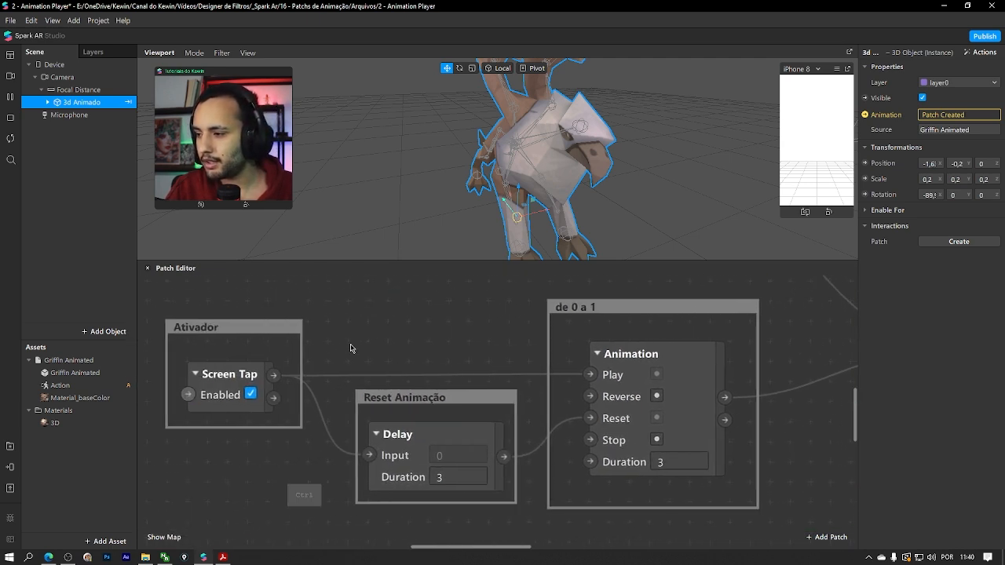
{"action": "scroll", "coordinate": [351, 348], "scroll_direction": "down", "scroll_amount": 2, "text": "ctrl"}
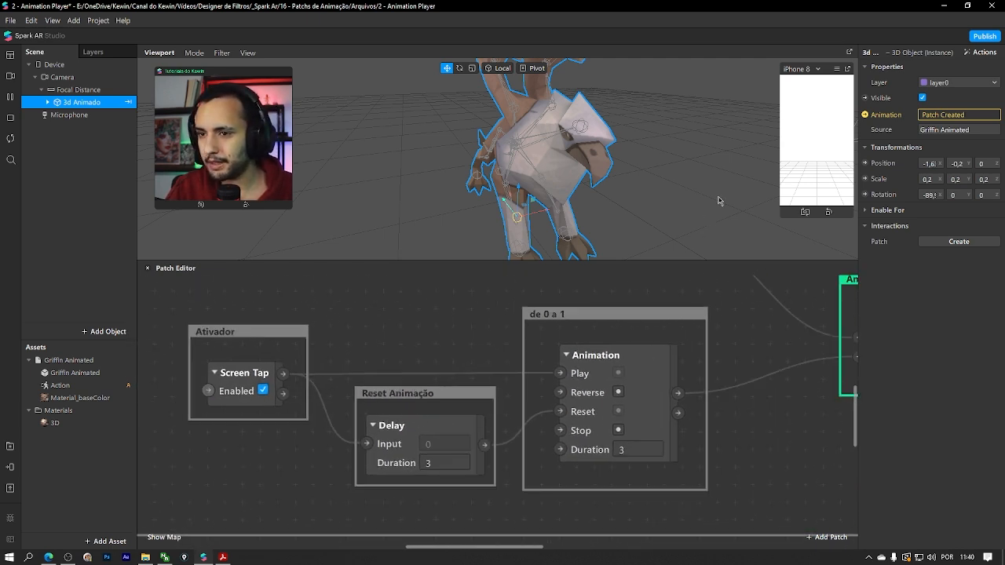
Switch the device preview to Simulate Touch and tap its screen to play the griffin's animation
{"action": "left_click", "coordinate": [836, 69]}
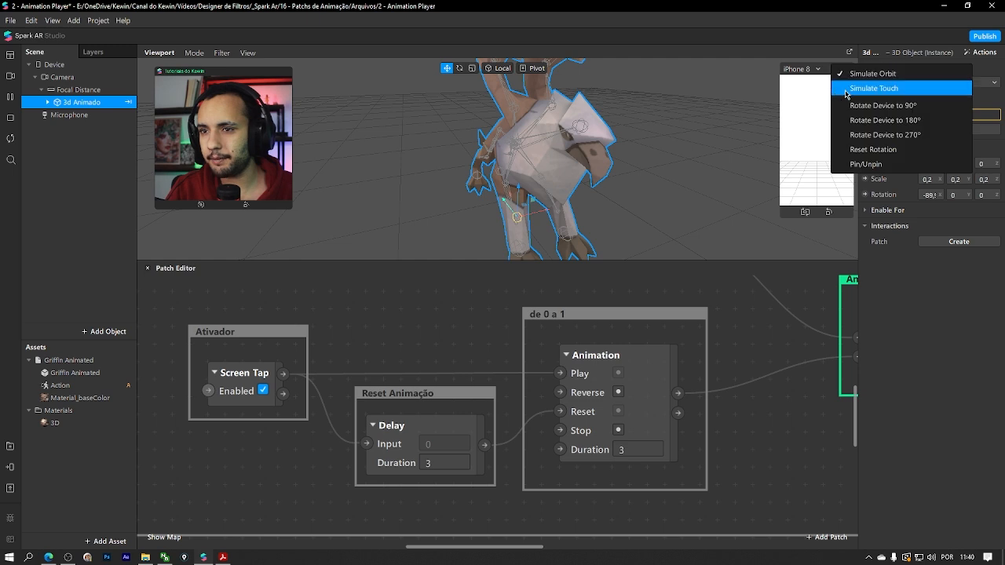
{"action": "left_click", "coordinate": [847, 89]}
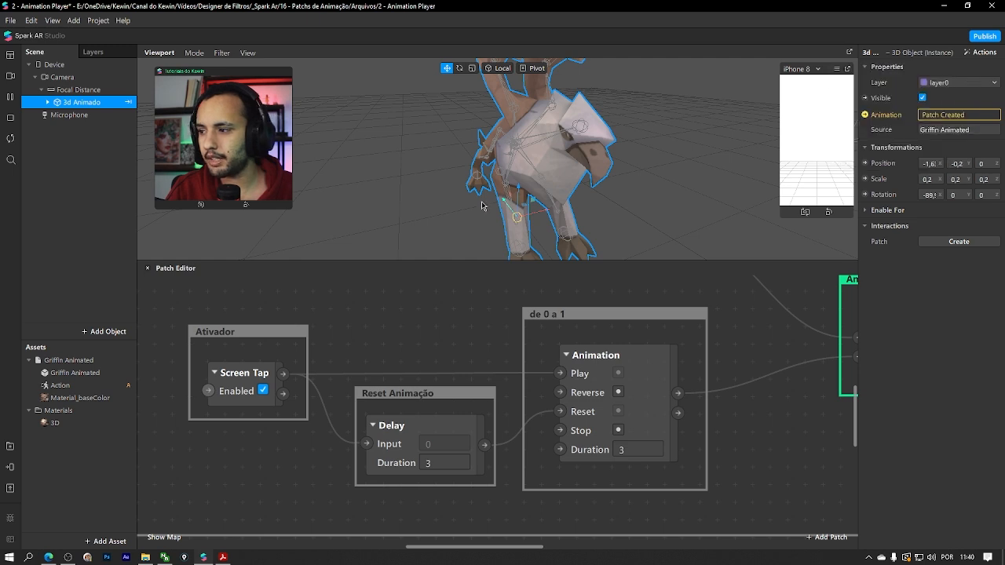
{"action": "left_click", "coordinate": [837, 69]}
{"action": "left_click", "coordinate": [847, 89]}
{"action": "scroll", "coordinate": [647, 143], "scroll_direction": "down", "scroll_amount": 3}
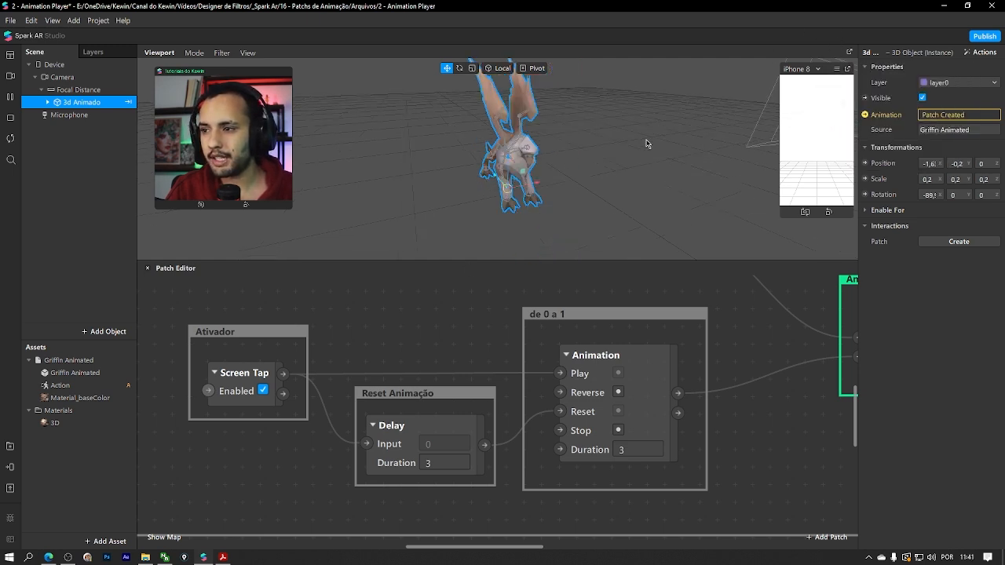
{"action": "left_click", "coordinate": [585, 165]}
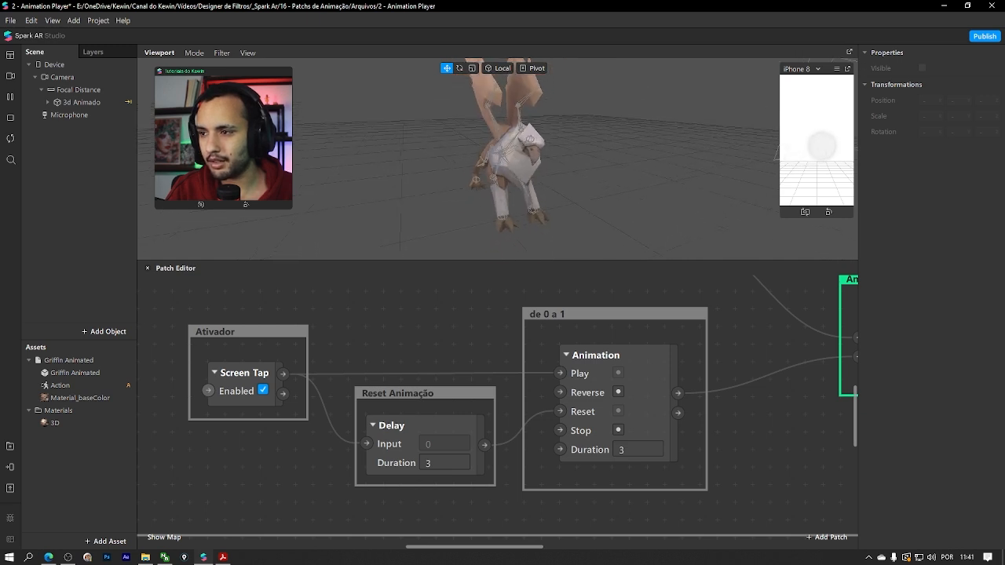
{"action": "left_click", "coordinate": [822, 146]}
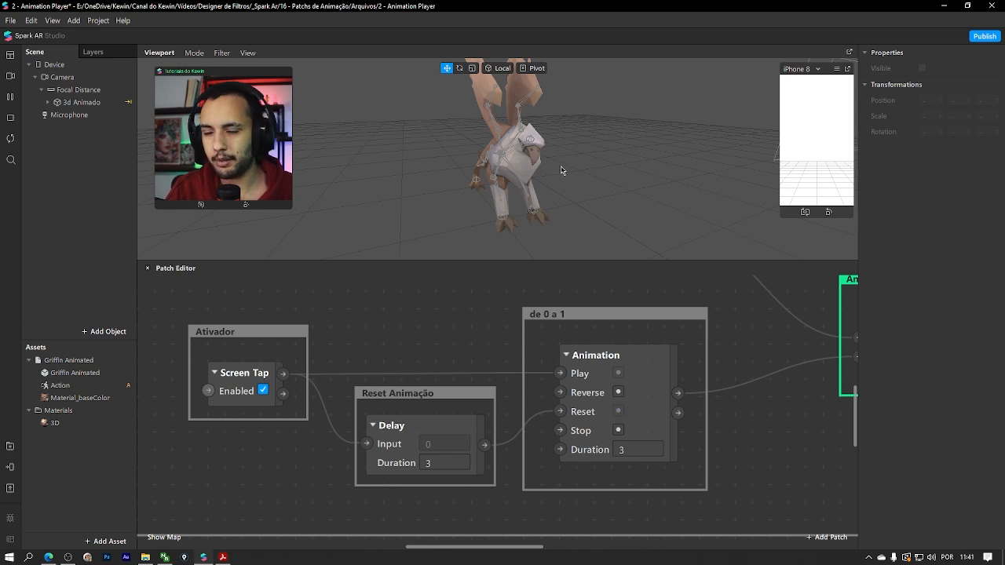
{"action": "scroll", "coordinate": [554, 165], "scroll_direction": "down", "scroll_amount": 3, "text": "ctrl"}
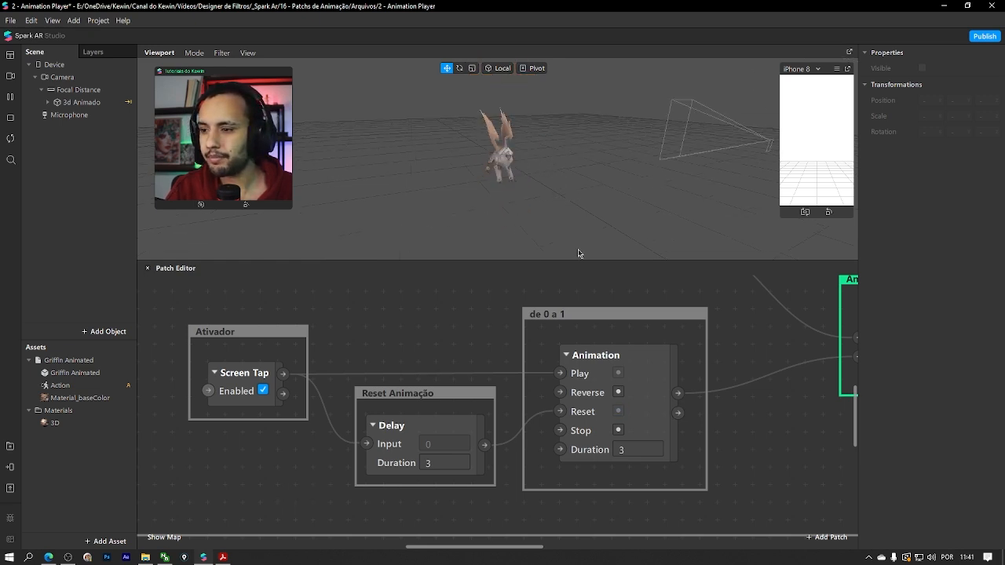
Extend the lower edge of the large comment frame to make room beneath the de 0 a 1 group
{"action": "left_click_drag", "start_coordinate": [745, 434], "coordinate": [503, 395]}
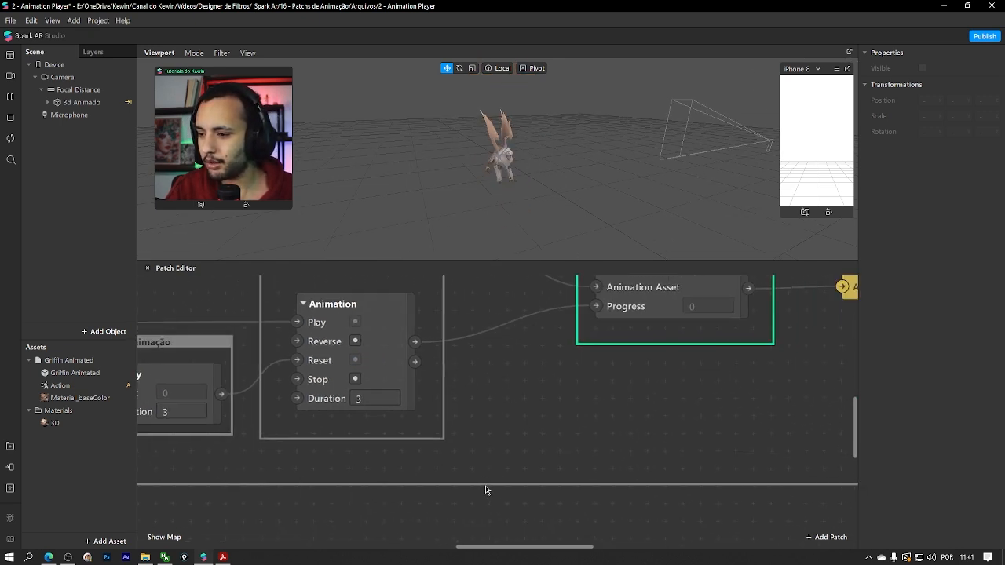
{"action": "left_click_drag", "start_coordinate": [487, 483], "coordinate": [497, 563]}
{"action": "scroll", "coordinate": [495, 416], "scroll_direction": "down", "scroll_amount": 3}
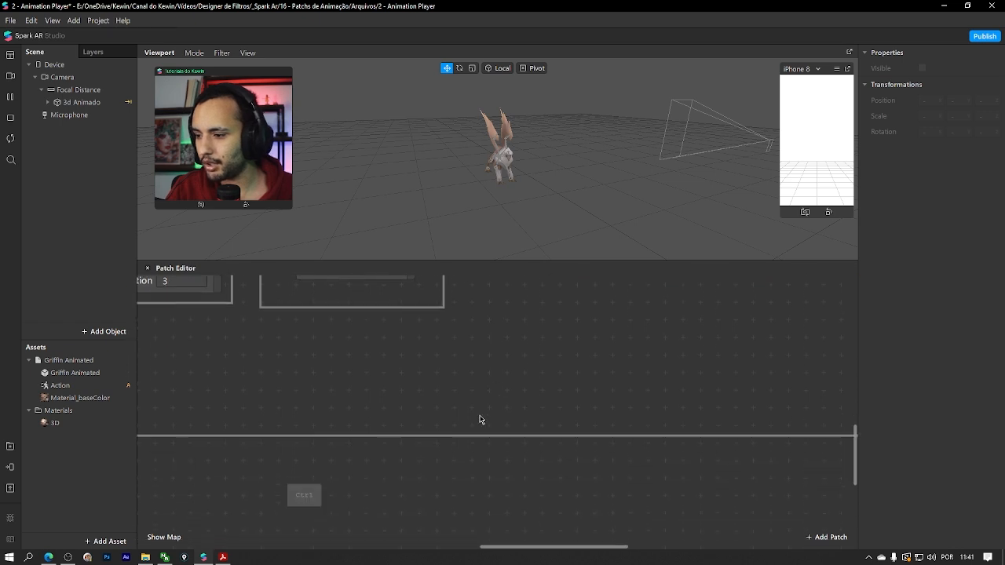
{"action": "scroll", "coordinate": [475, 420], "scroll_direction": "down", "scroll_amount": 1, "text": "alt"}
{"action": "left_click_drag", "start_coordinate": [461, 426], "coordinate": [469, 498]}
Add a Loop Animation patch and place it directly below the de 0 a 1 group
{"action": "right_click", "coordinate": [360, 427]}
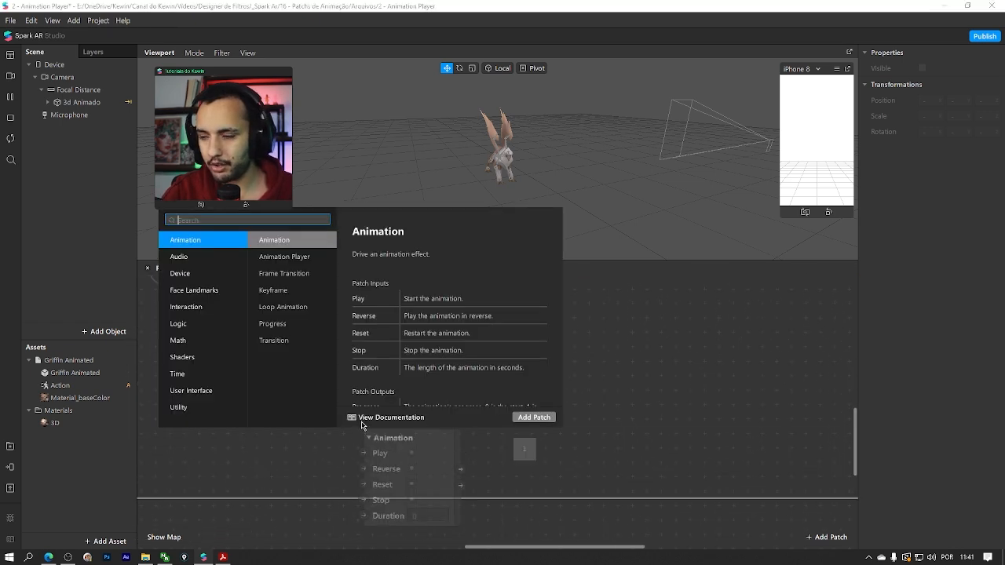
{"action": "type", "text": "loo"}
{"action": "double_click", "coordinate": [242, 260]}
{"action": "left_click_drag", "start_coordinate": [439, 448], "coordinate": [406, 369]}
{"action": "scroll", "coordinate": [445, 393], "scroll_direction": "up", "scroll_amount": 3}
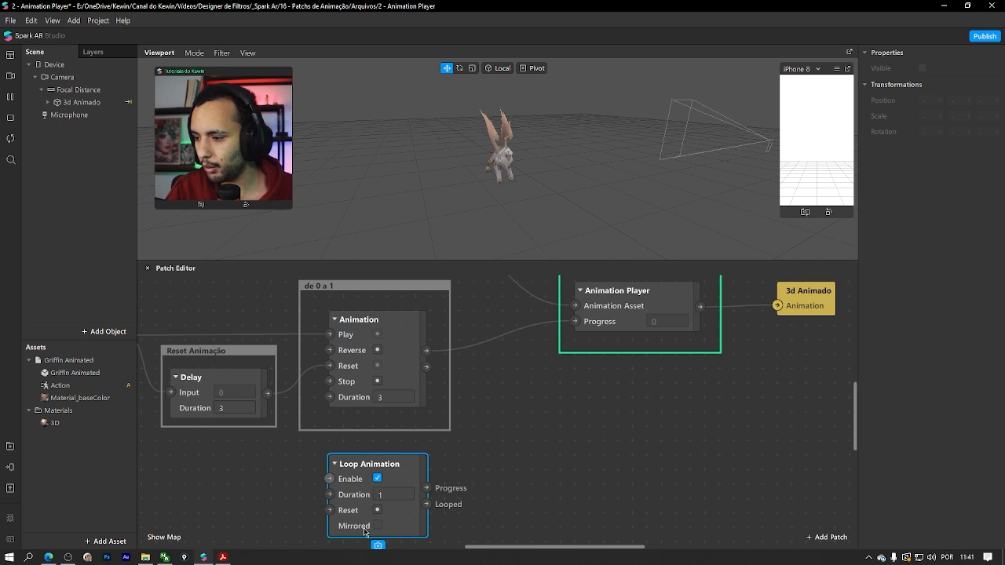
Enable Mirrored on the Loop Animation patch and connect its Progress output to the Animation Player's Progress input
{"action": "left_click", "coordinate": [377, 527]}
{"action": "left_click_drag", "start_coordinate": [426, 487], "coordinate": [576, 322]}
{"action": "scroll", "coordinate": [481, 182], "scroll_direction": "up", "scroll_amount": 5}
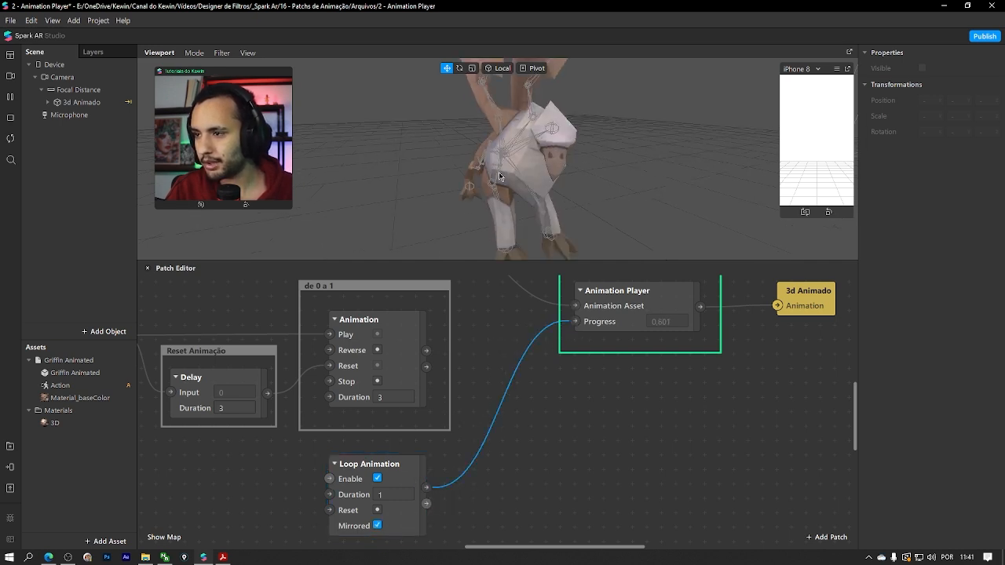
{"action": "scroll", "coordinate": [482, 182], "scroll_direction": "down", "scroll_amount": 5}
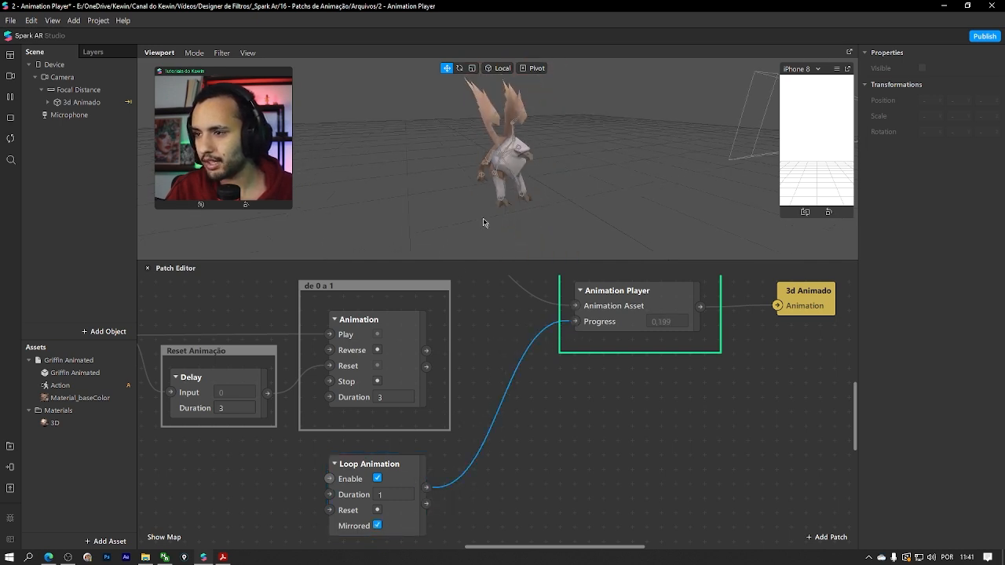
Set the Loop Animation's duration to 3 and watch the looping griffin from different distances and angles
{"action": "left_click", "coordinate": [394, 495]}
{"action": "type", "text": "3"}
{"action": "key", "text": "Return"}
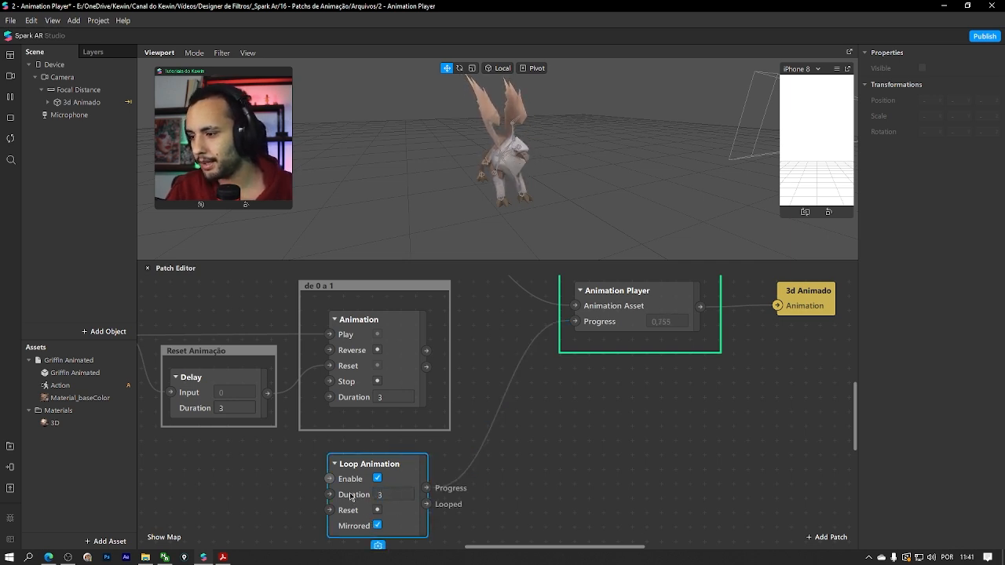
{"action": "scroll", "coordinate": [529, 173], "scroll_direction": "up", "scroll_amount": 6}
{"action": "scroll", "coordinate": [634, 179], "scroll_direction": "down", "scroll_amount": 6}
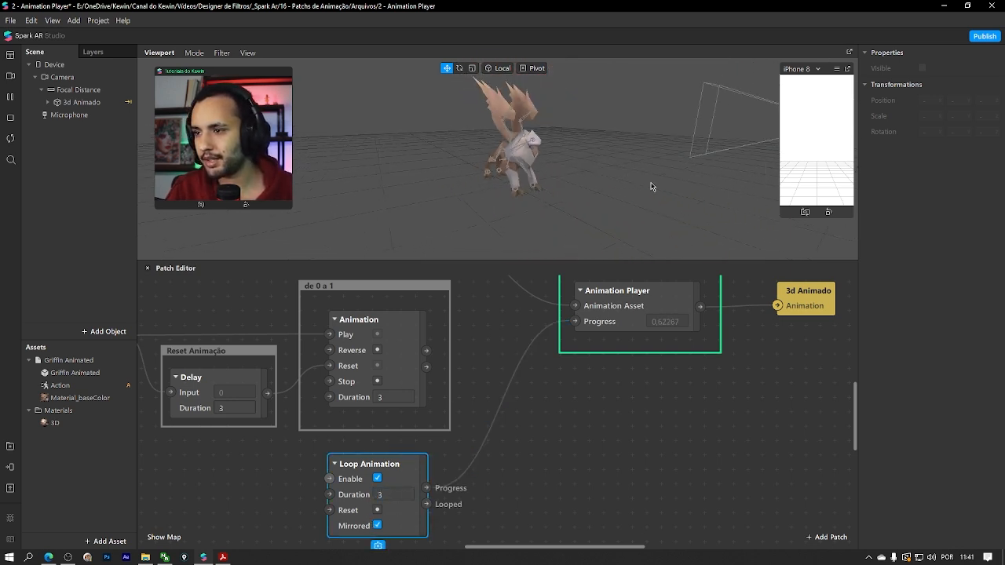
{"action": "mouse_move", "coordinate": [652, 186]}
{"action": "right_mouse_down"}
{"action": "mouse_move", "coordinate": [484, 189]}
{"action": "mouse_move", "coordinate": [658, 181]}
{"action": "right_mouse_up"}
{"action": "scroll", "coordinate": [558, 158], "scroll_direction": "up", "scroll_amount": 3}
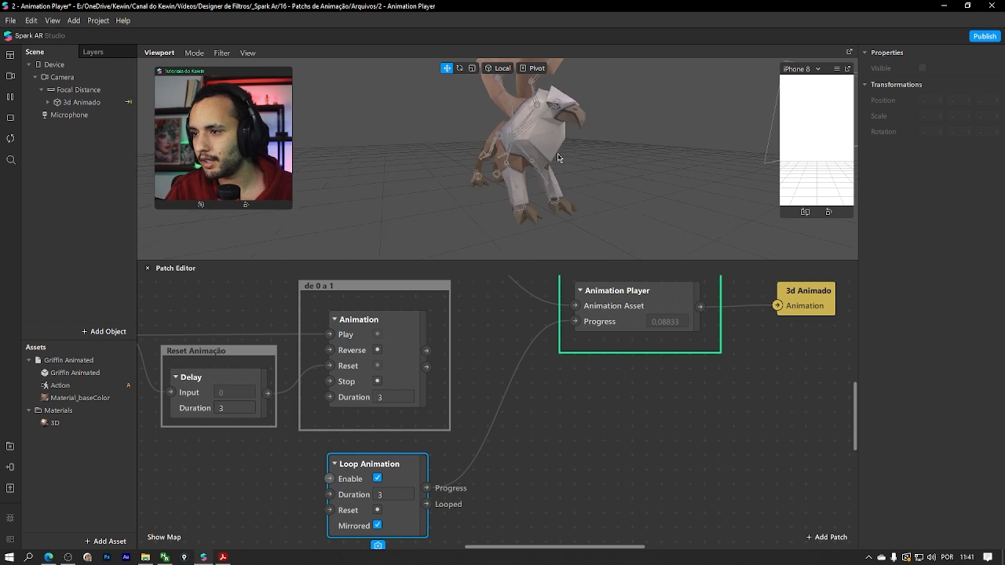
Add a comment frame around the Loop Animation patch
{"action": "scroll", "coordinate": [522, 346], "scroll_direction": "down", "scroll_amount": 3, "text": "ctrl"}
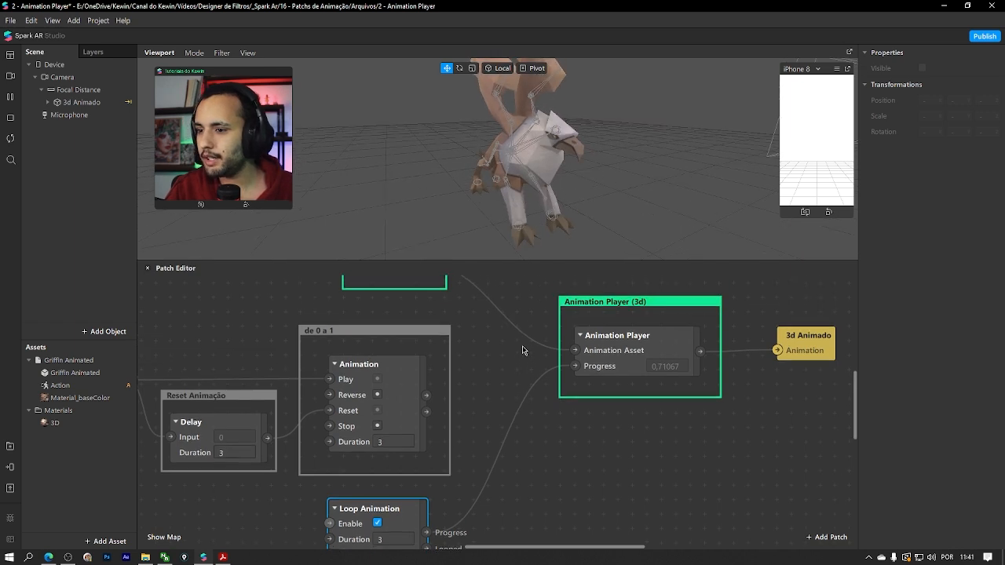
{"action": "scroll", "coordinate": [500, 372], "scroll_direction": "down", "scroll_amount": 2, "text": "ctrl"}
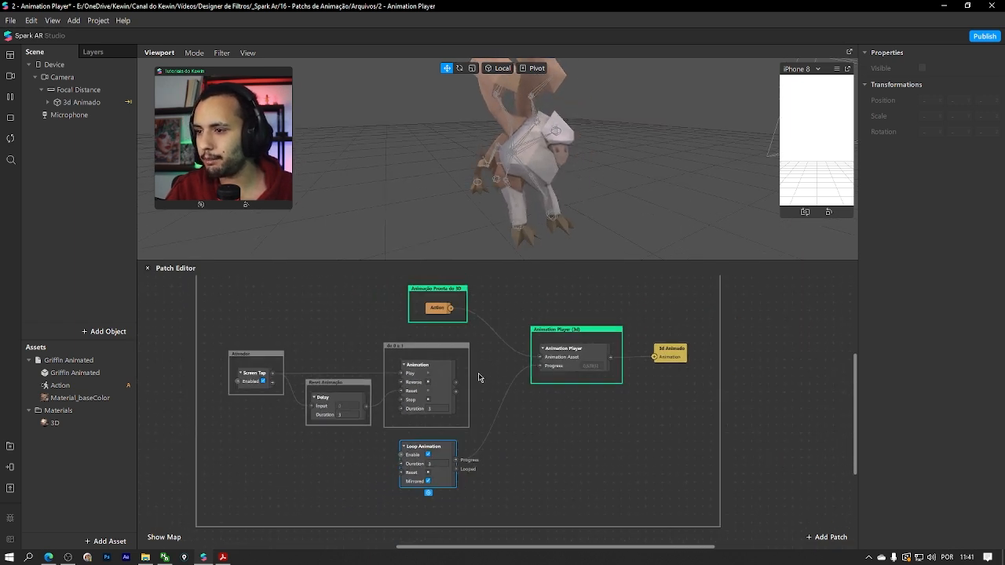
{"action": "right_click", "coordinate": [449, 452]}
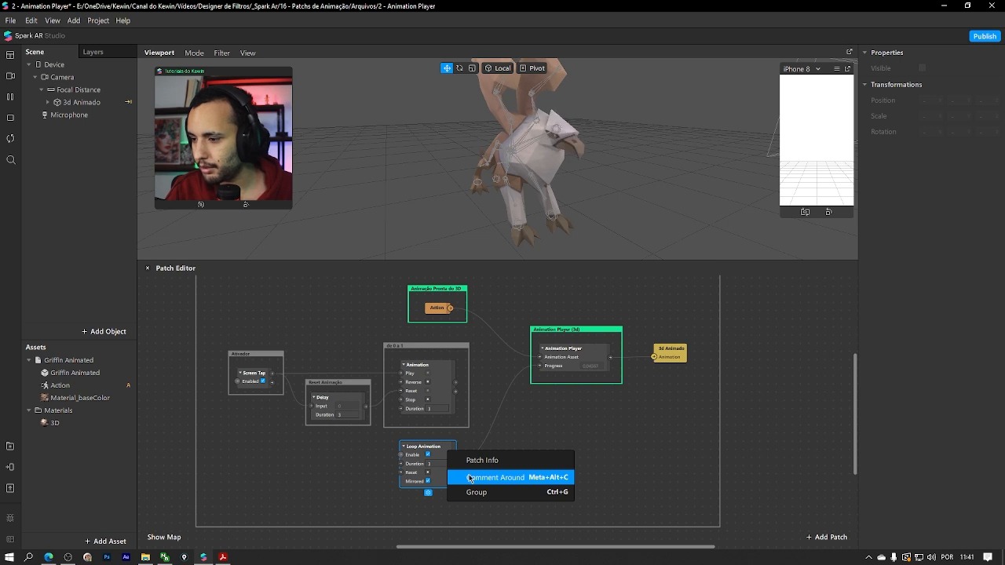
{"action": "left_click", "coordinate": [470, 479]}
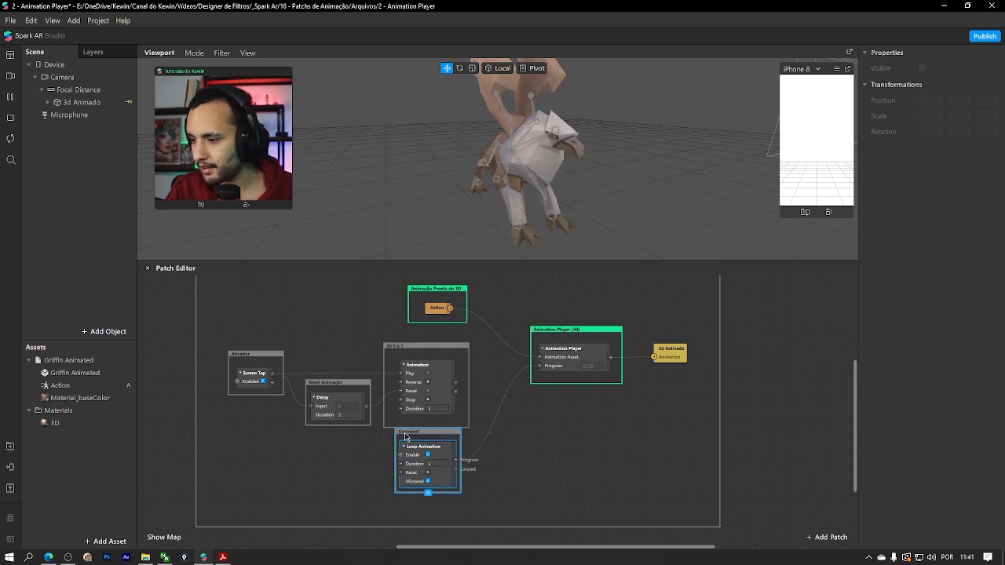
Move the Loop Animation's comment frame clear of the de 0 a 1 group, enlarge it around the patch and title it Loop
{"action": "left_click_drag", "start_coordinate": [406, 436], "coordinate": [376, 455]}
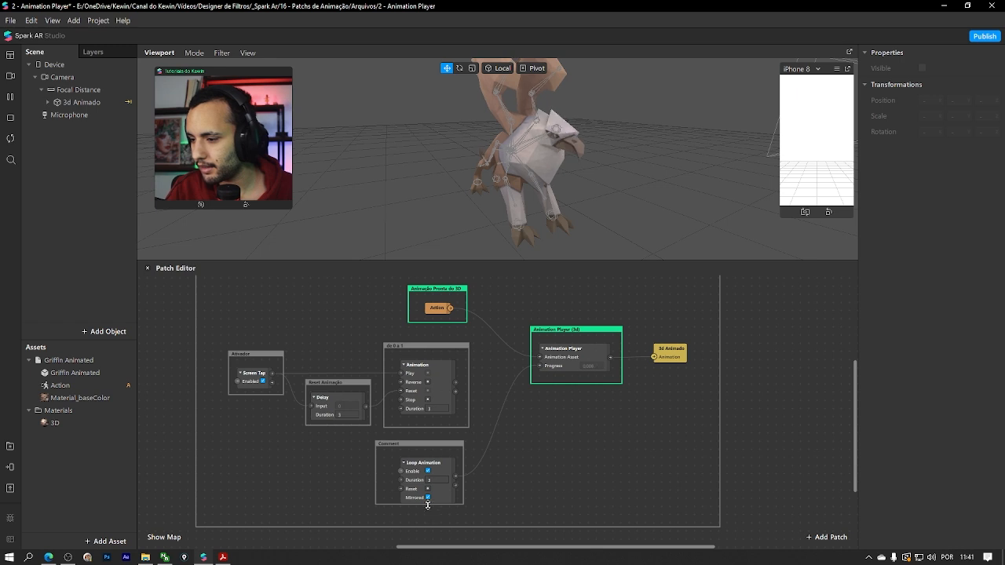
{"action": "left_click_drag", "start_coordinate": [428, 505], "coordinate": [477, 493]}
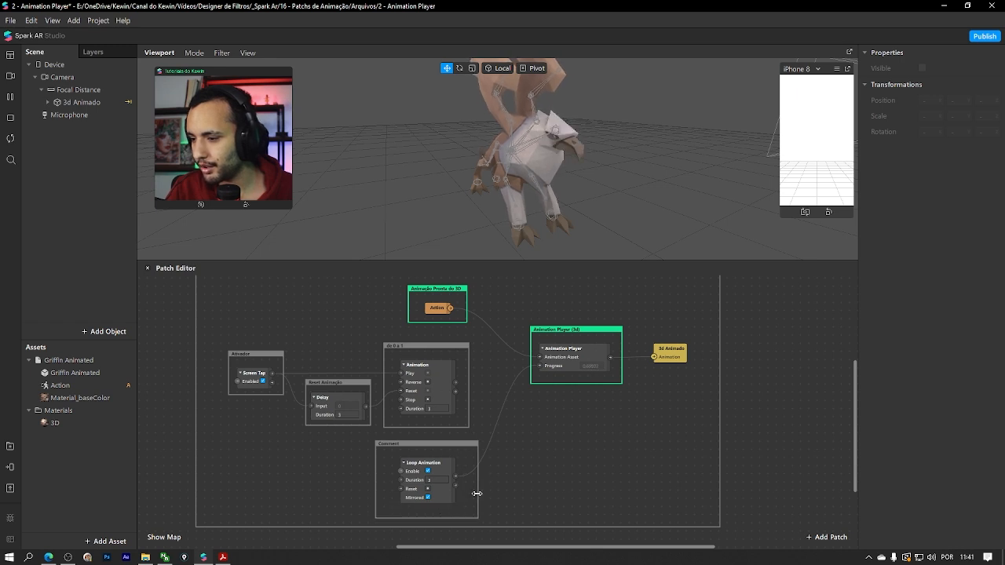
{"action": "left_click", "coordinate": [393, 446]}
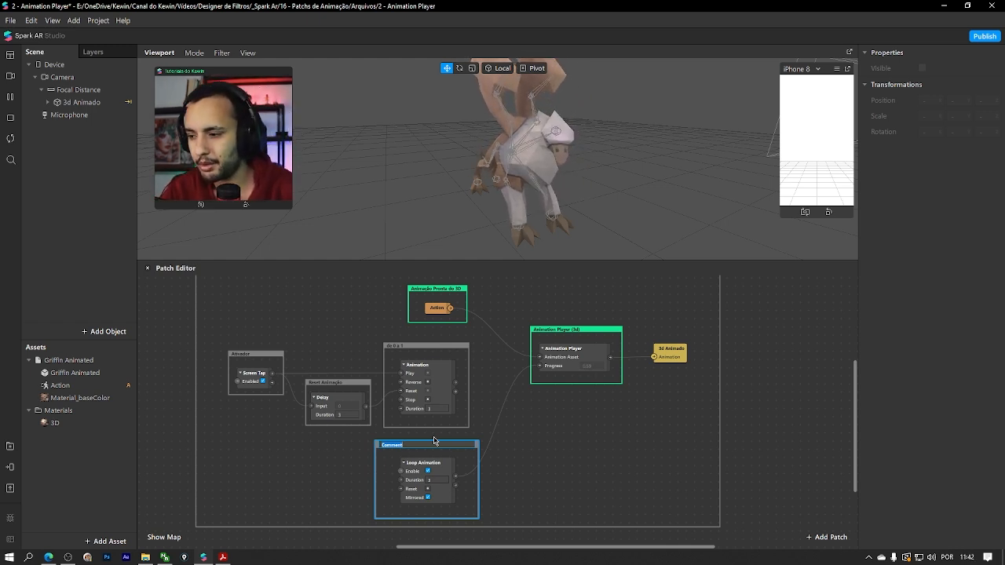
{"action": "type", "text": "Loop"}
{"action": "key", "text": "Return"}
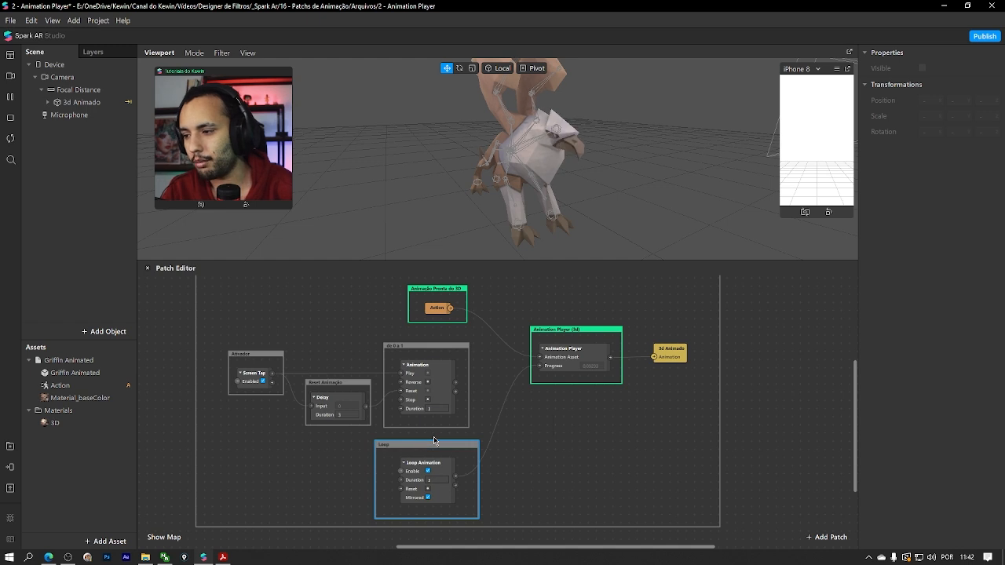
{"action": "left_click", "coordinate": [530, 396]}
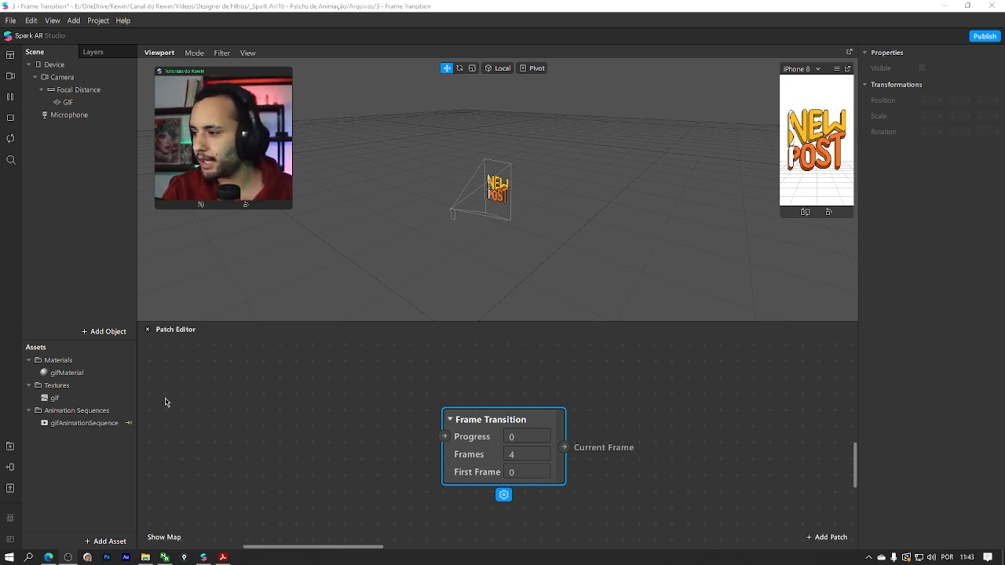
Delete the gifAnimationSequence patch from the Controlador de Sequência group in the Frame Transition project
{"action": "left_click", "coordinate": [88, 423]}
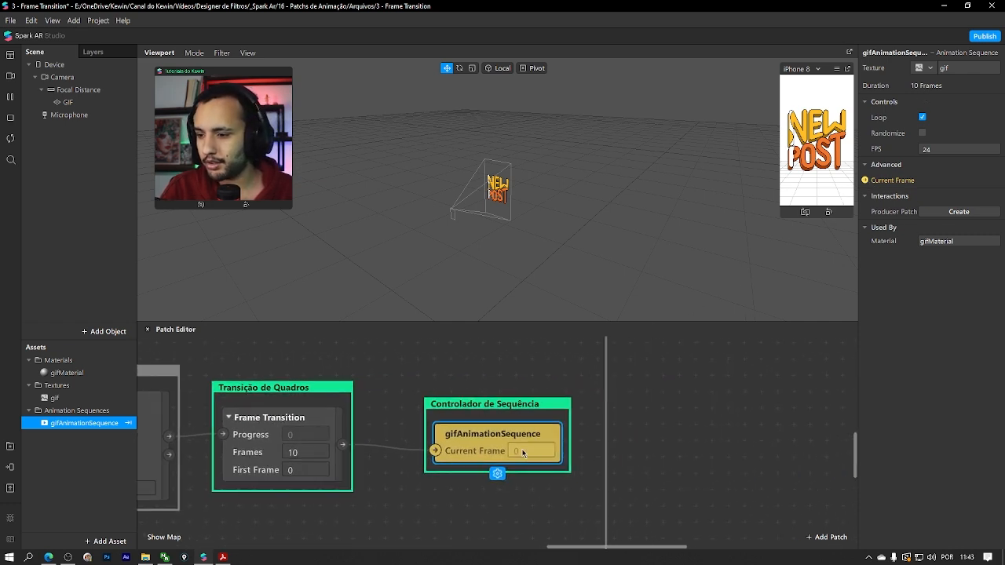
{"action": "left_click", "coordinate": [476, 439]}
{"action": "key", "text": "Delete"}
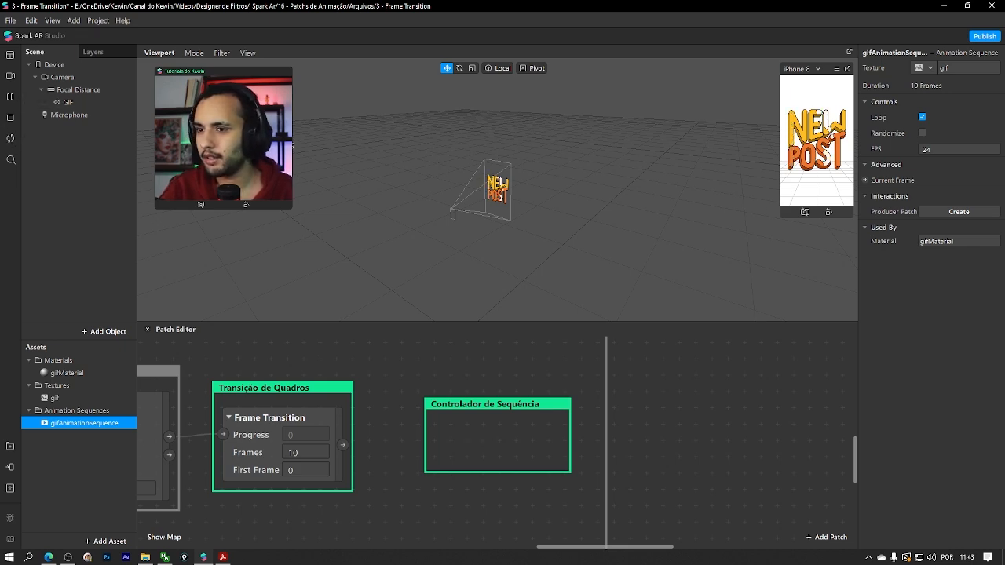
Try the gifAnimationSequence's Randomize and Loop options on and off, returning to Loop enabled and Randomize disabled
{"action": "scroll", "coordinate": [509, 203], "scroll_direction": "up", "scroll_amount": 2}
{"action": "scroll", "coordinate": [509, 203], "scroll_direction": "up", "scroll_amount": 3}
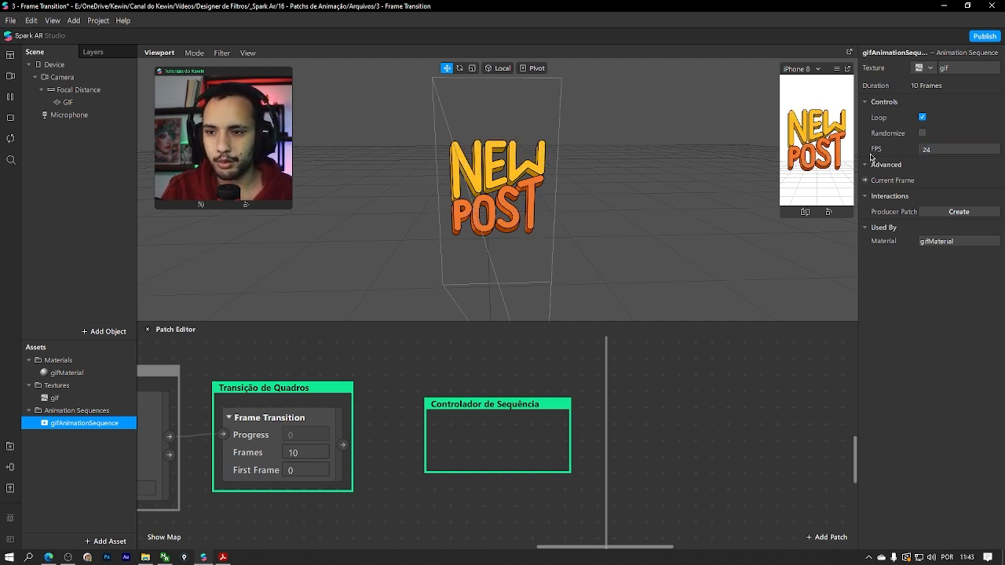
{"action": "left_click", "coordinate": [923, 133]}
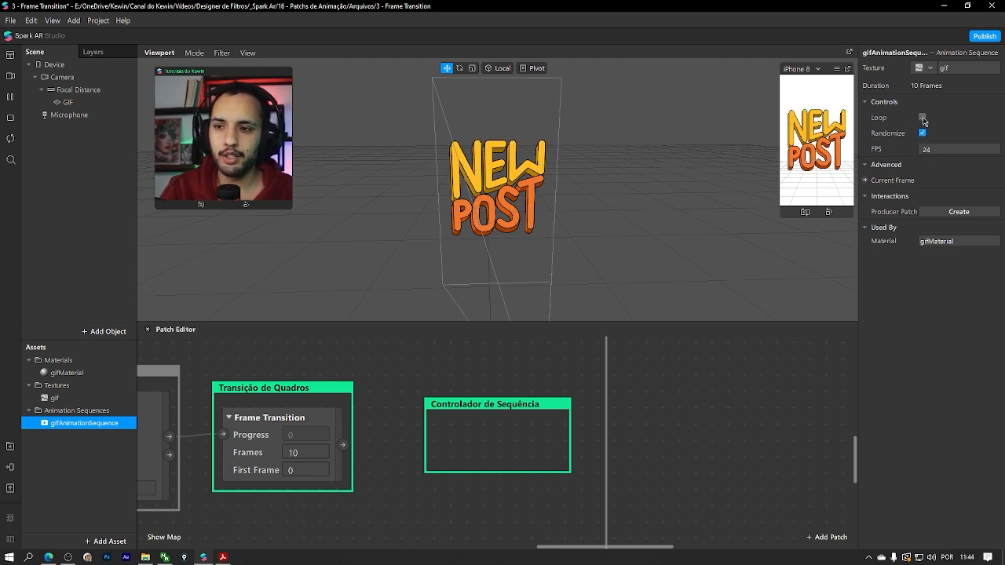
{"action": "left_click", "coordinate": [922, 118]}
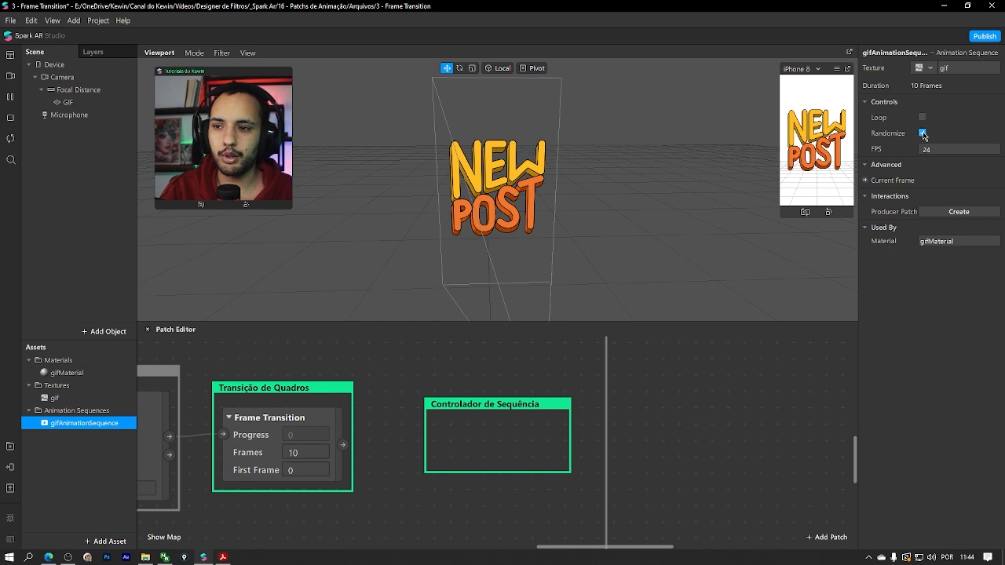
{"action": "left_click", "coordinate": [923, 117]}
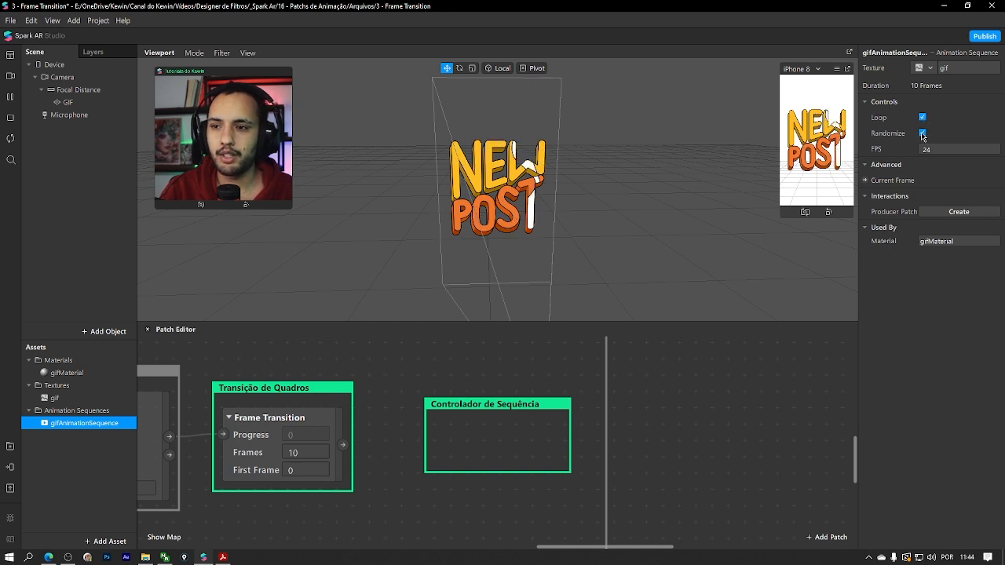
{"action": "left_click", "coordinate": [922, 133]}
{"action": "left_click", "coordinate": [923, 117]}
{"action": "left_click", "coordinate": [922, 117]}
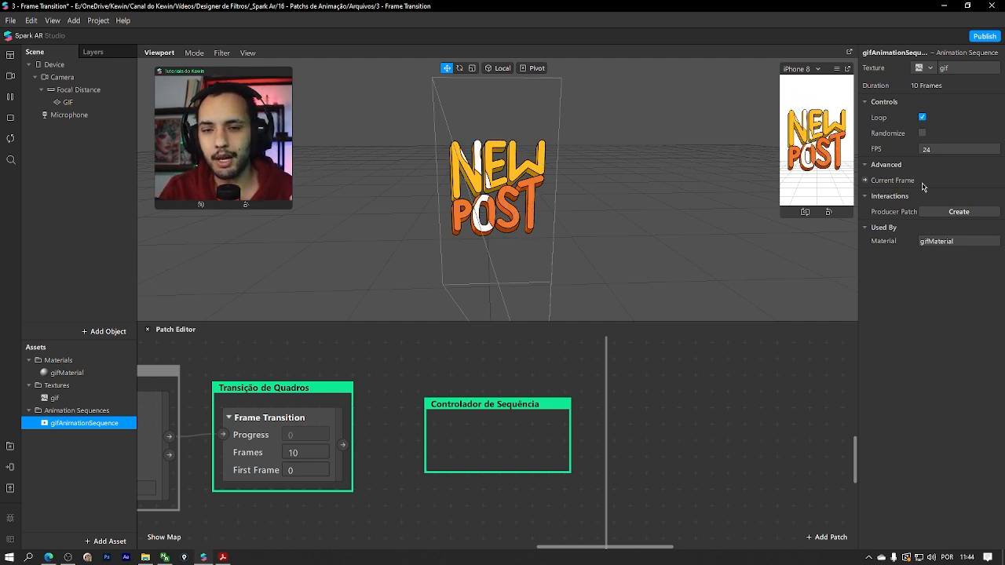
Create a patch for the gifAnimationSequence's Current Frame property and place it inside the Controlador de Sequência group
{"action": "left_click", "coordinate": [866, 185]}
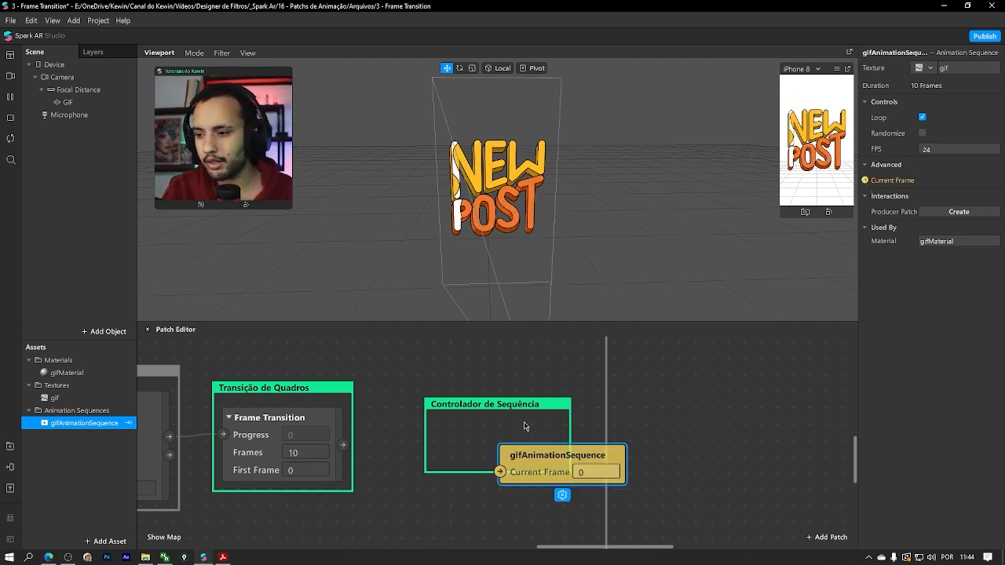
{"action": "left_click_drag", "start_coordinate": [532, 455], "coordinate": [463, 432]}
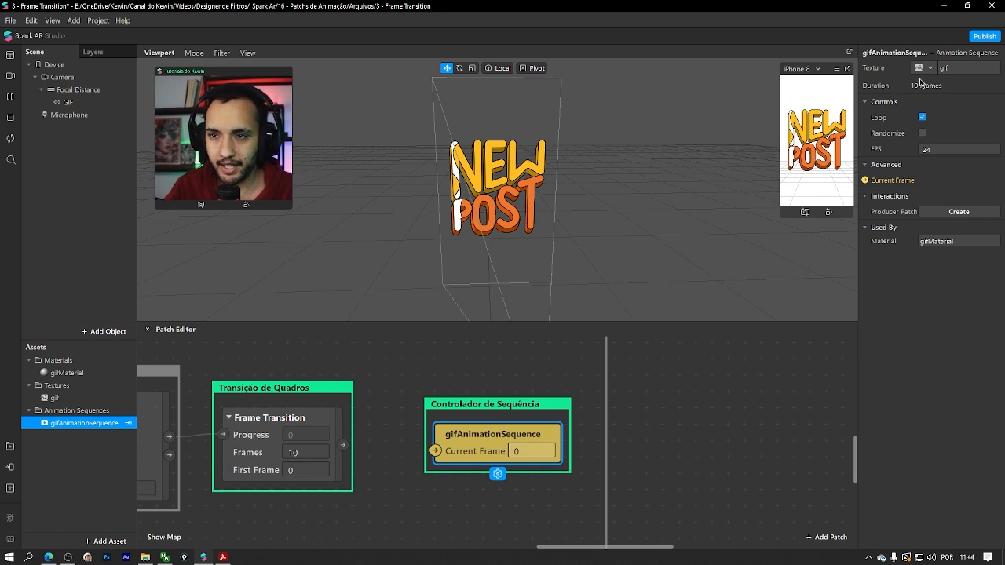
Preview GIF frames by setting Current Frame to 6, 9 and 10, stepping it up past 26, and resetting it to 0
{"action": "left_click", "coordinate": [521, 453]}
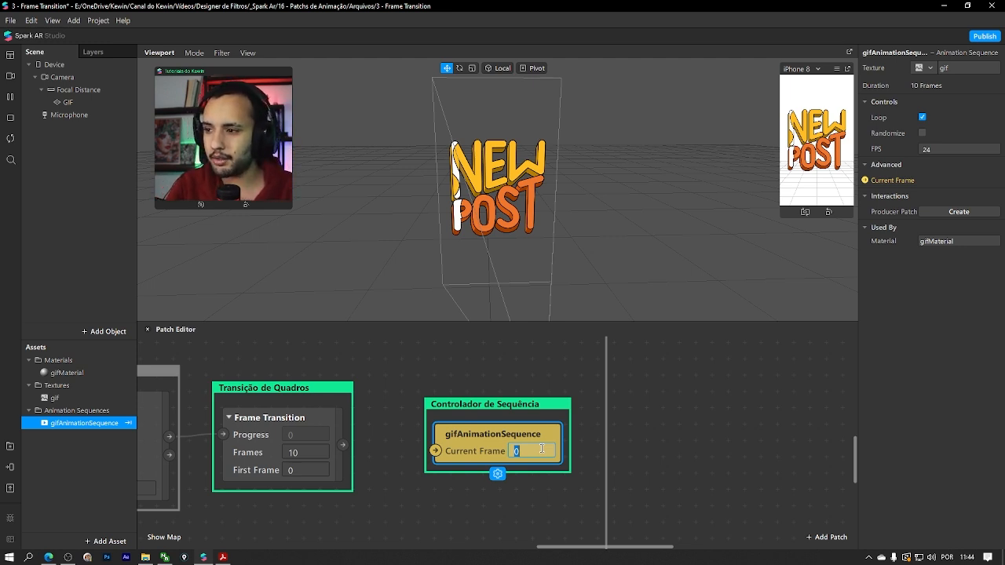
{"action": "type", "text": "6"}
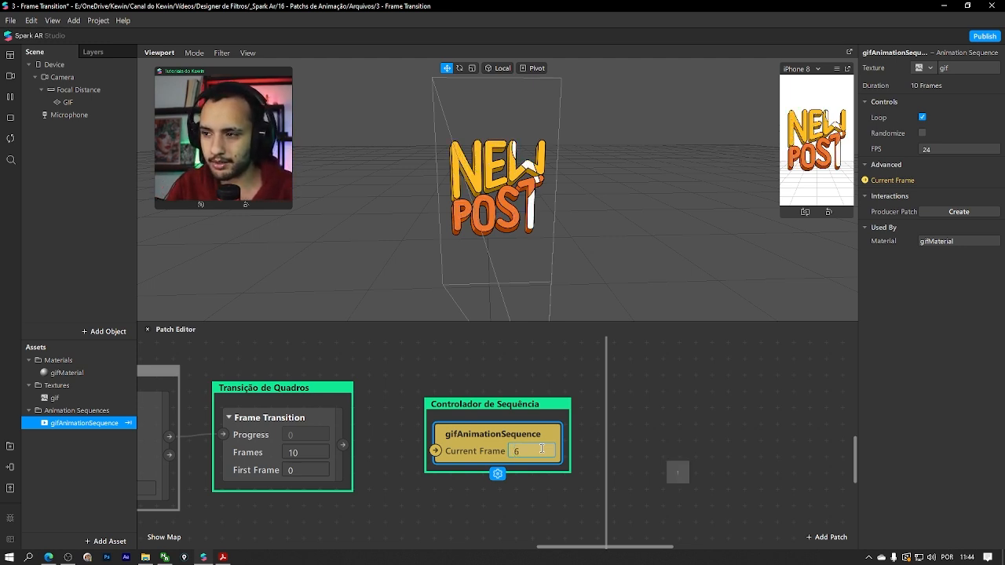
{"action": "key", "text": "BackSpace"}
{"action": "type", "text": "8"}
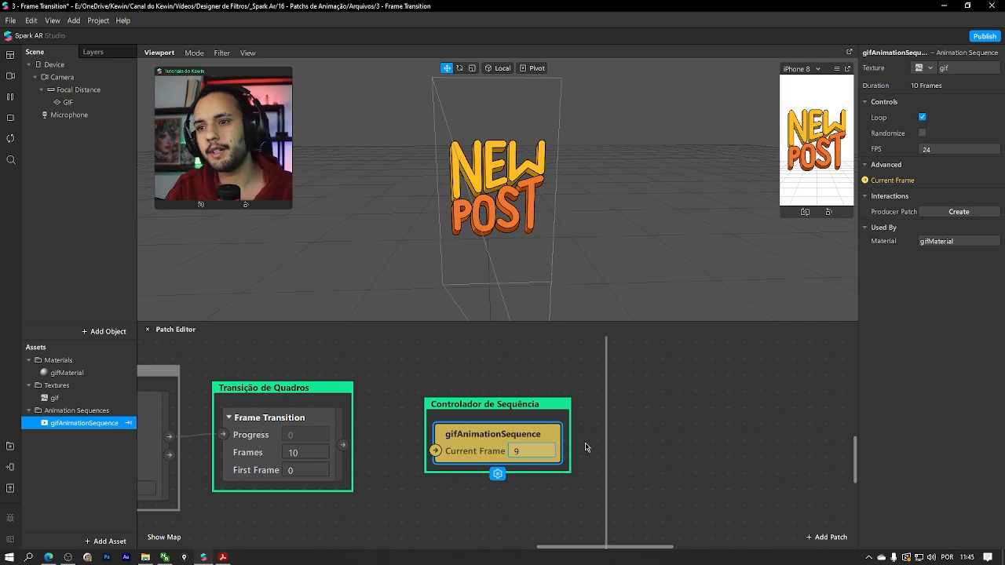
{"action": "key", "text": "BackSpace"}
{"action": "type", "text": "10"}
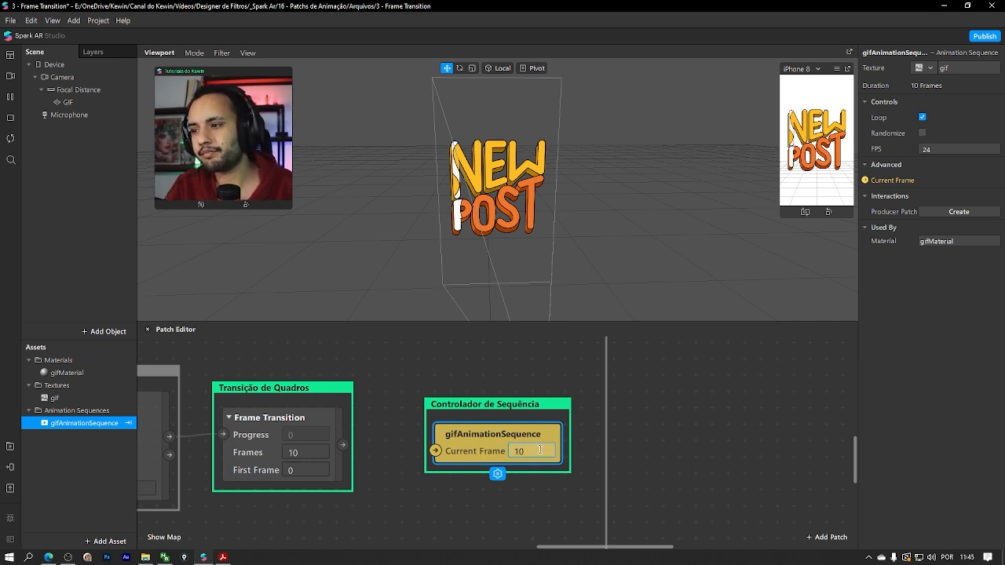
{"action": "key", "text": "Up"}
{"action": "key", "text": "Up"}
{"action": "key", "text": "Up"}
{"action": "key", "text": "Up"}
{"action": "key", "text": "Up"}
{"action": "key", "text": "Up"}
{"action": "key", "text": "Up"}
{"action": "key", "text": "Up"}
{"action": "key", "text": "Up"}
{"action": "key", "text": "Up"}
{"action": "key", "text": "Up"}
{"action": "key", "text": "Up"}
{"action": "key", "text": "Up"}
{"action": "key", "text": "Up"}
{"action": "key", "text": "Up"}
{"action": "key", "text": "Up"}
{"action": "key", "text": "Up"}
{"action": "key", "text": "Up"}
{"action": "key", "text": "Up"}
{"action": "key", "text": "Up"}
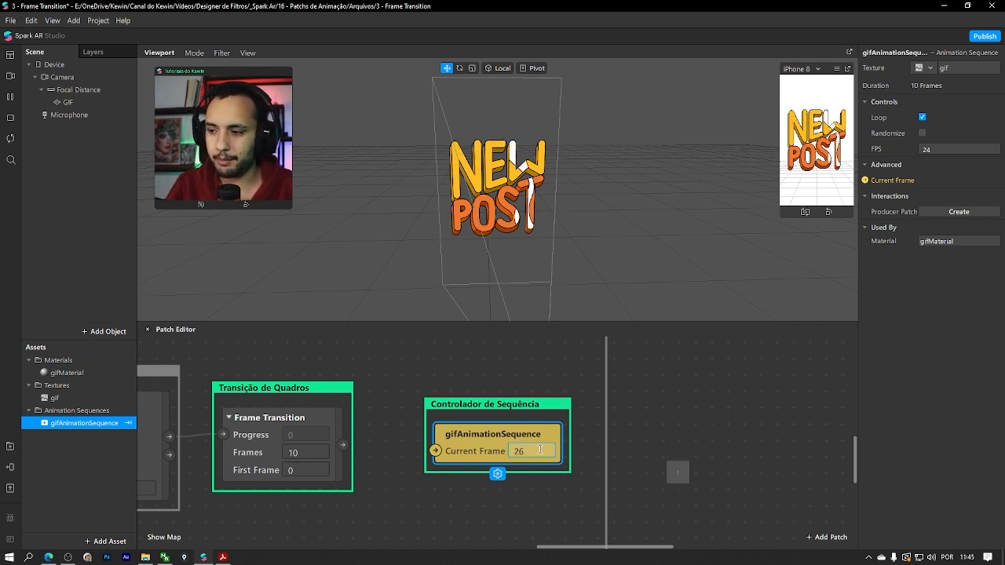
{"action": "key", "text": "Up"}
{"action": "key", "text": "Up"}
{"action": "key", "text": "Up"}
{"action": "key", "text": "Up"}
{"action": "key", "text": "Up"}
{"action": "key", "text": "Up"}
{"action": "key", "text": "Up"}
{"action": "key", "text": "Up"}
{"action": "key", "text": "Up"}
{"action": "key", "text": "Up"}
{"action": "key", "text": "Up"}
{"action": "key", "text": "Up"}
{"action": "key", "text": "Up"}
{"action": "key", "text": "ctrl+a"}
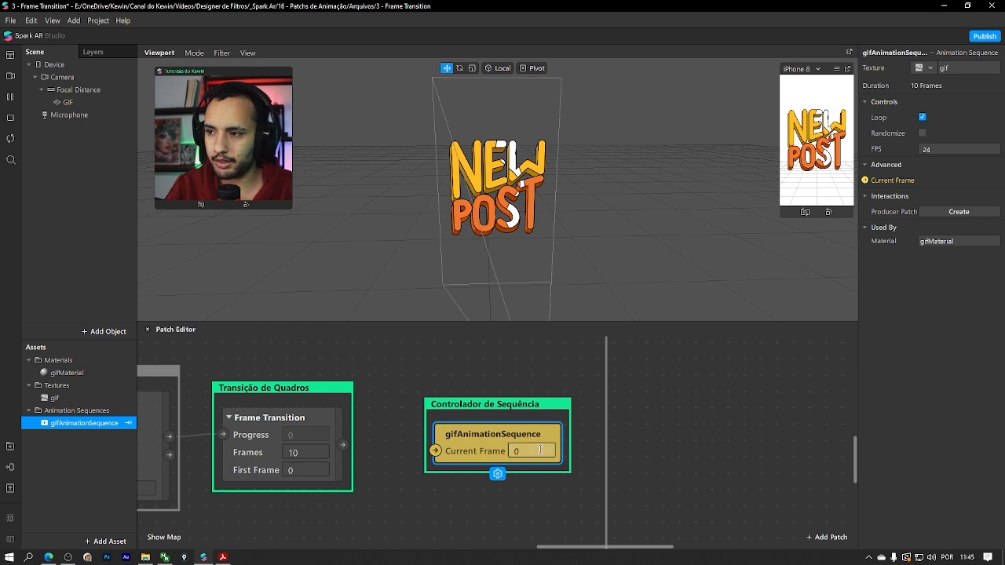
{"action": "type", "text": "0"}
Connect the Frame Transition patch's Current Frame output to the gifAnimationSequence patch's Current Frame input
{"action": "left_click_drag", "start_coordinate": [445, 499], "coordinate": [532, 473], "text": "alt"}
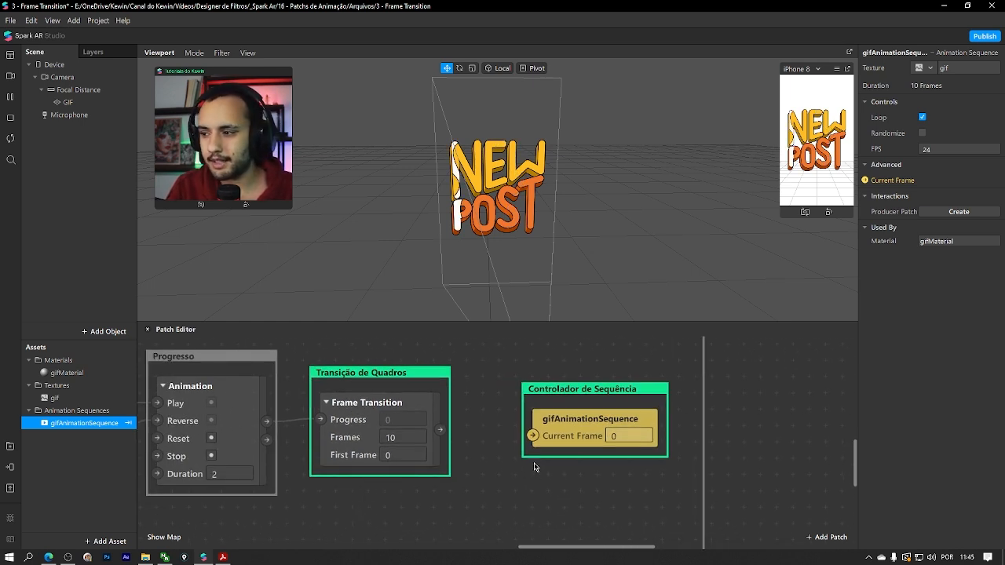
{"action": "left_click_drag", "start_coordinate": [497, 453], "coordinate": [620, 438], "text": "alt"}
{"action": "scroll", "coordinate": [482, 402], "scroll_direction": "up", "scroll_amount": 2, "text": "ctrl"}
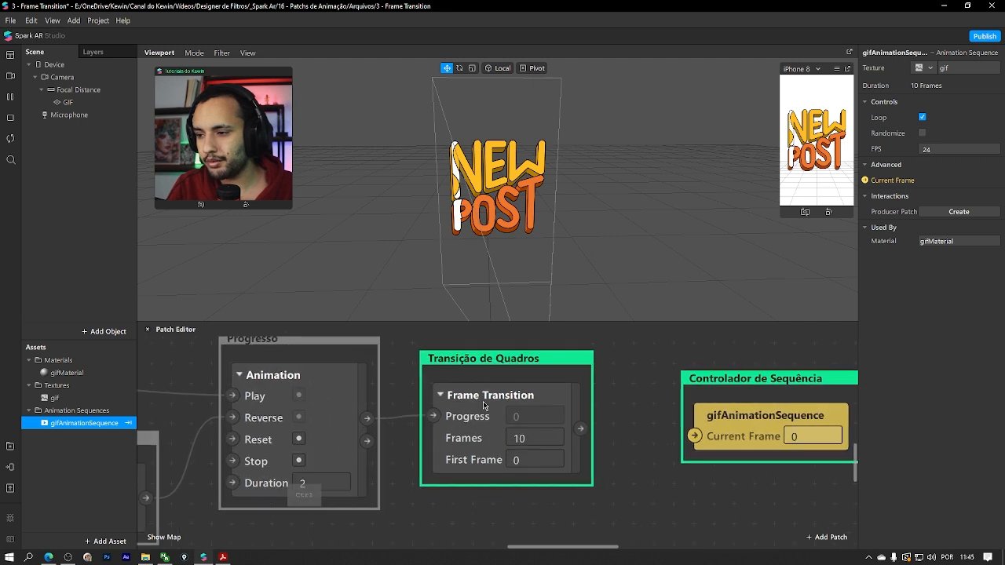
{"action": "scroll", "coordinate": [483, 401], "scroll_direction": "up", "scroll_amount": 1, "text": "ctrl"}
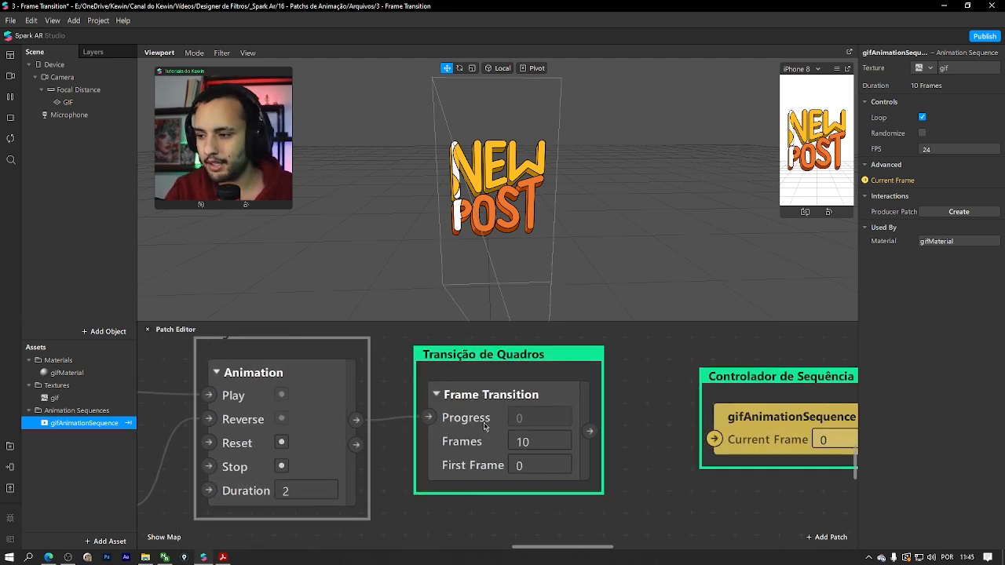
{"action": "left_click_drag", "start_coordinate": [589, 431], "coordinate": [713, 439]}
Compare the Frames and First Frame settings of the standalone Frame Transition patch with those in the Transição de Quadros group
{"action": "scroll", "coordinate": [630, 445], "scroll_direction": "down", "scroll_amount": 2, "text": "ctrl"}
{"action": "scroll", "coordinate": [630, 442], "scroll_direction": "down", "scroll_amount": 5, "text": "ctrl"}
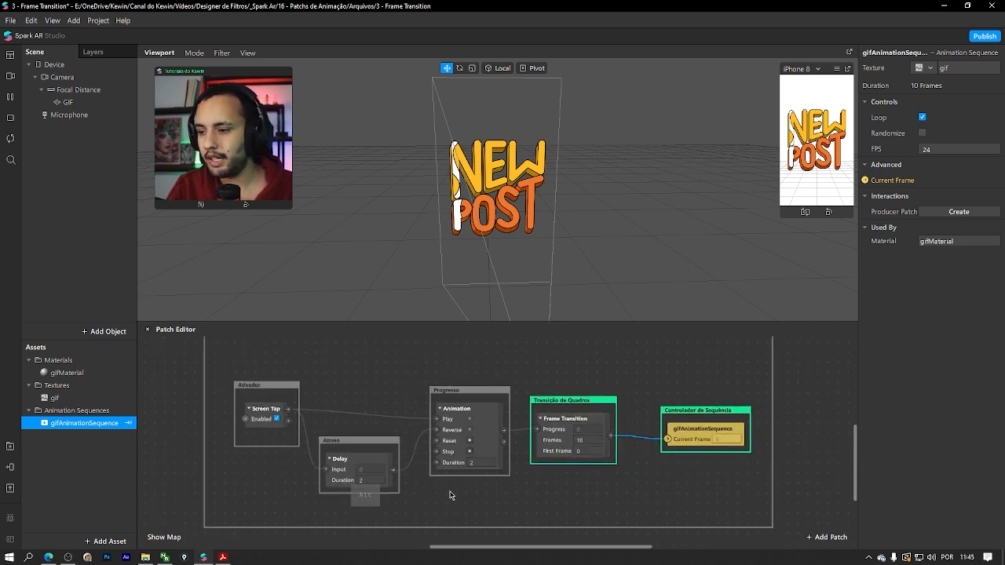
{"action": "left_click_drag", "start_coordinate": [396, 493], "coordinate": [777, 489], "text": "alt"}
{"action": "left_click_drag", "start_coordinate": [465, 474], "coordinate": [631, 466], "text": "alt"}
{"action": "scroll", "coordinate": [460, 448], "scroll_direction": "up", "scroll_amount": 4, "text": "ctrl"}
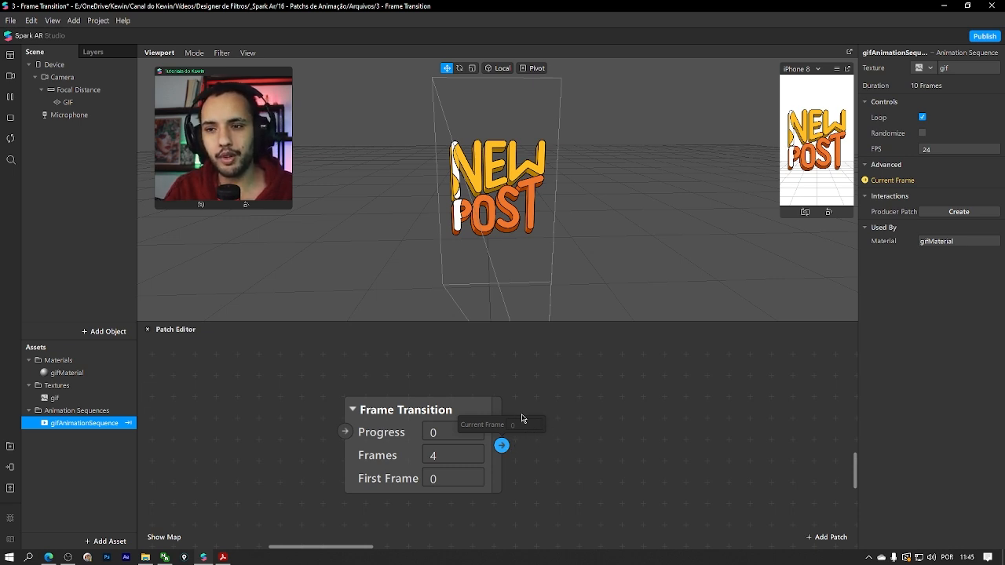
{"action": "left_click", "coordinate": [450, 455]}
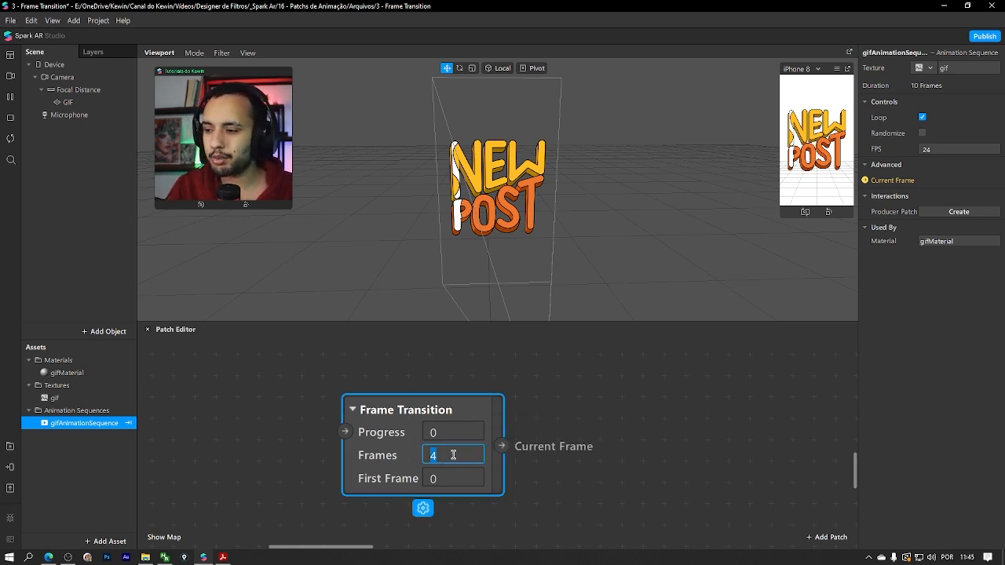
{"action": "scroll", "coordinate": [542, 432], "scroll_direction": "right", "scroll_amount": 5, "text": "alt"}
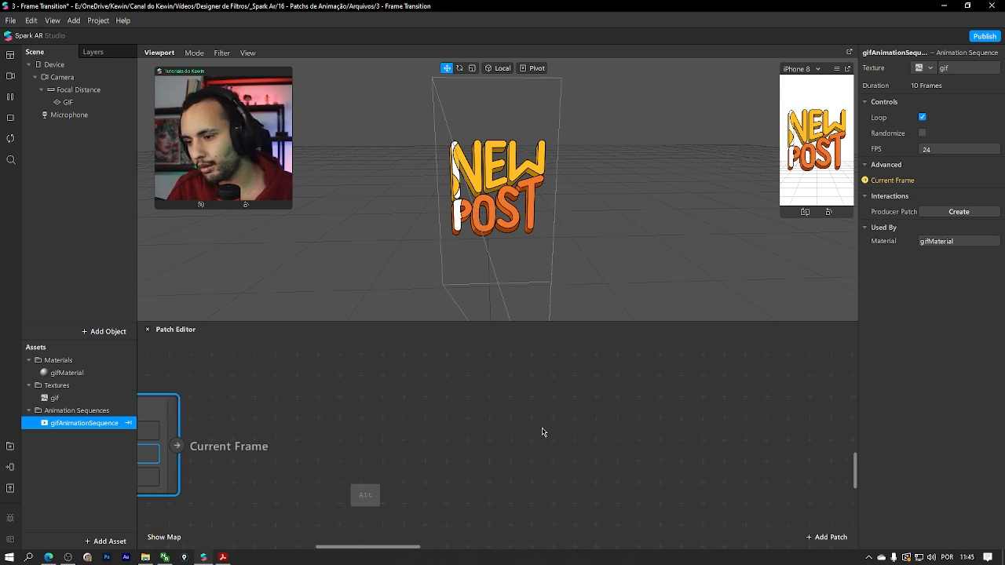
{"action": "left_click_drag", "start_coordinate": [541, 432], "coordinate": [377, 439], "text": "alt"}
{"action": "scroll", "coordinate": [377, 438], "scroll_direction": "down", "scroll_amount": 4, "text": "ctrl"}
{"action": "left_click_drag", "start_coordinate": [737, 481], "coordinate": [525, 444], "text": "alt"}
{"action": "scroll", "coordinate": [668, 385], "scroll_direction": "up", "scroll_amount": 2, "text": "ctrl"}
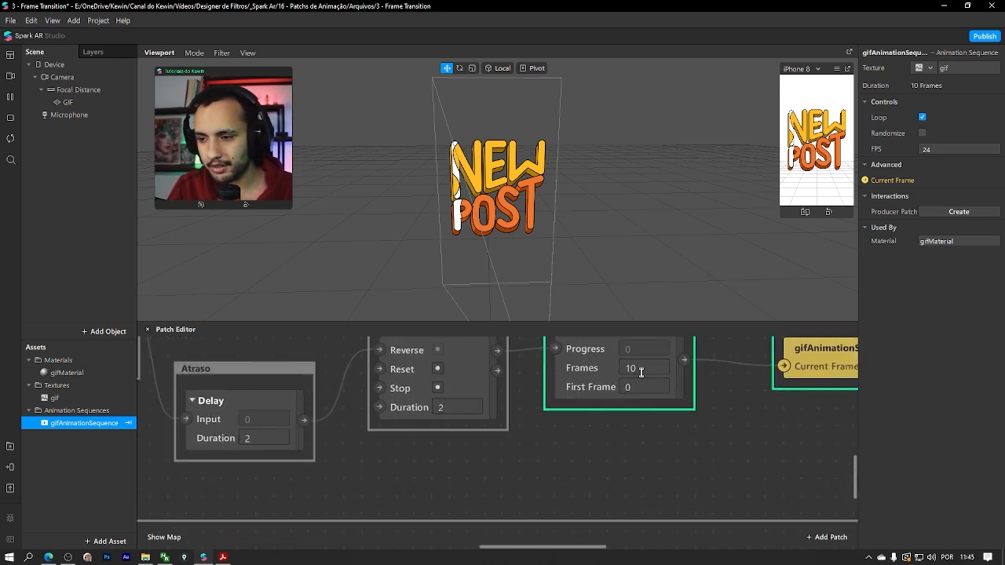
{"action": "scroll", "coordinate": [643, 377], "scroll_direction": "up", "scroll_amount": 3}
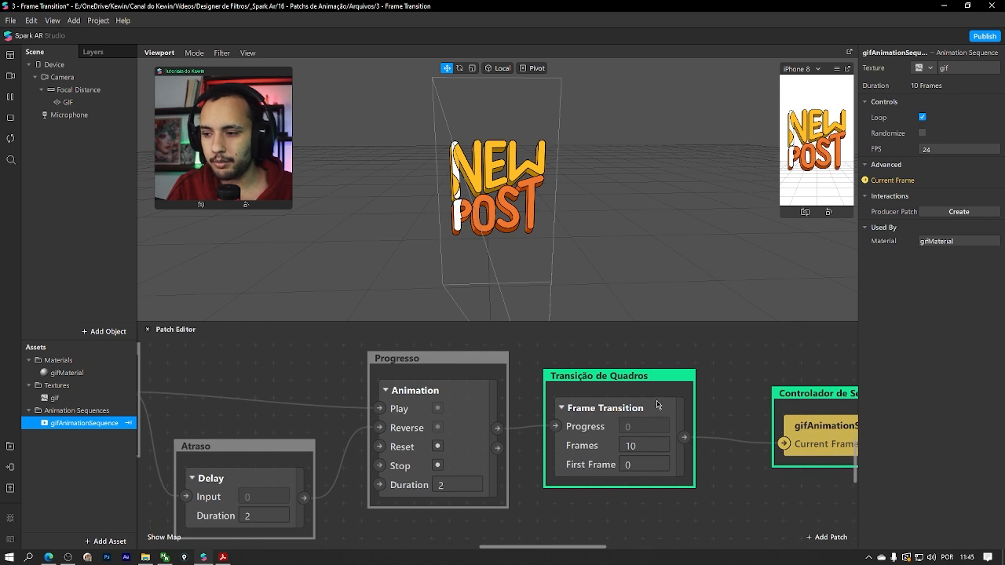
{"action": "left_click", "coordinate": [636, 464]}
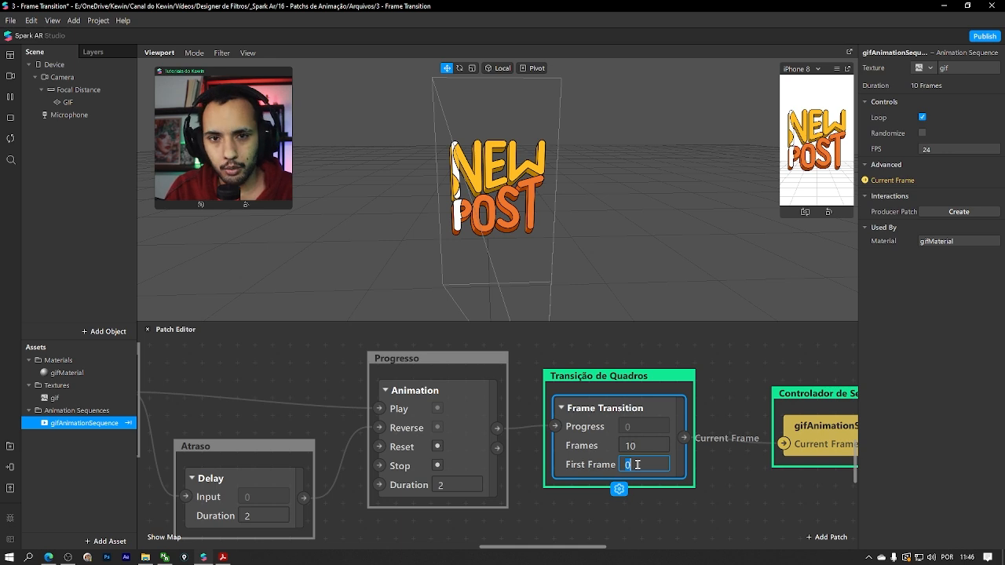
{"action": "left_click", "coordinate": [739, 512]}
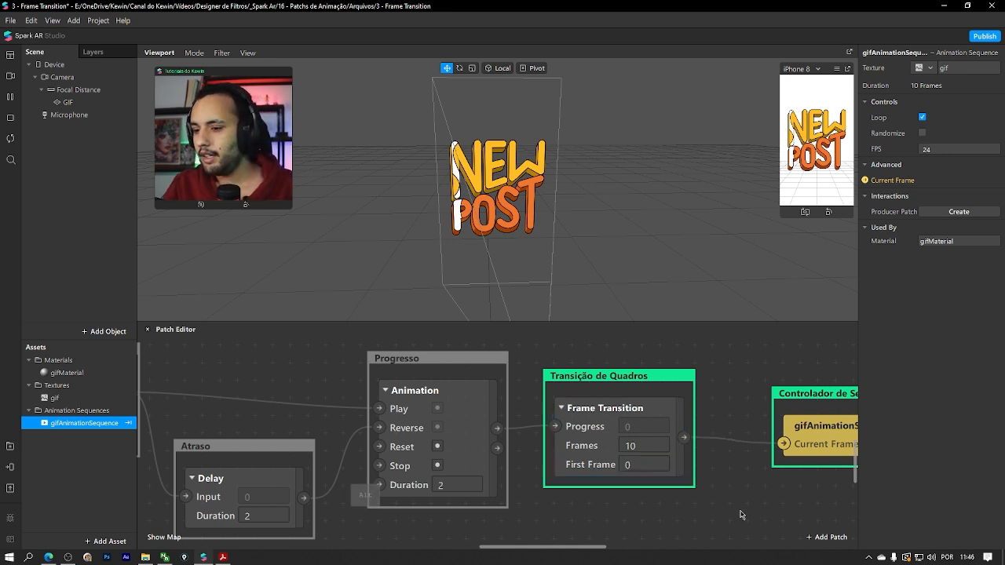
Enable Simulate Touch for the device preview and tap the simulated screen to test the GIF's frame animation
{"action": "middle_click_drag", "start_coordinate": [740, 512], "coordinate": [743, 473]}
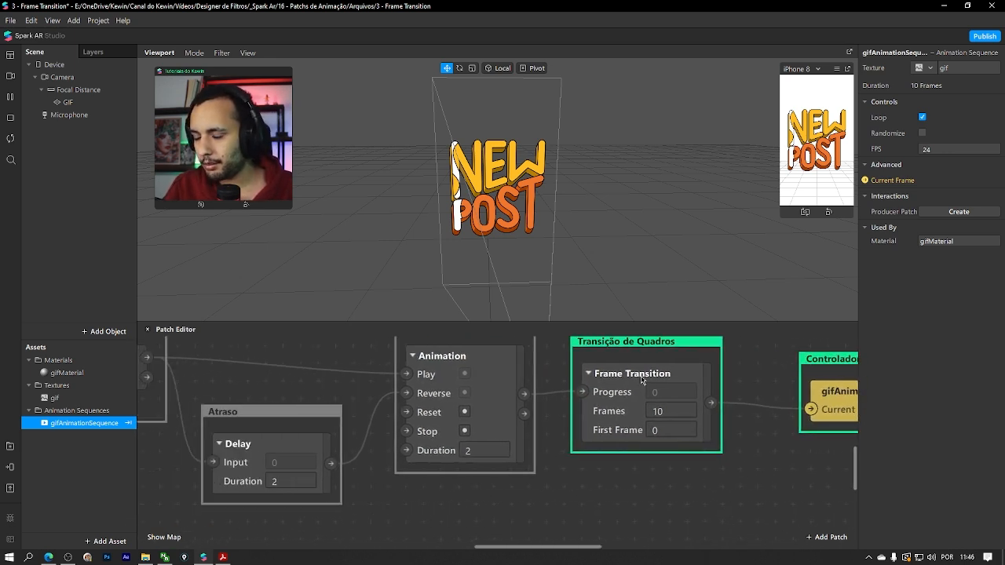
{"action": "middle_click_drag", "start_coordinate": [576, 485], "coordinate": [691, 522]}
{"action": "scroll", "coordinate": [576, 416], "scroll_direction": "down", "scroll_amount": 2}
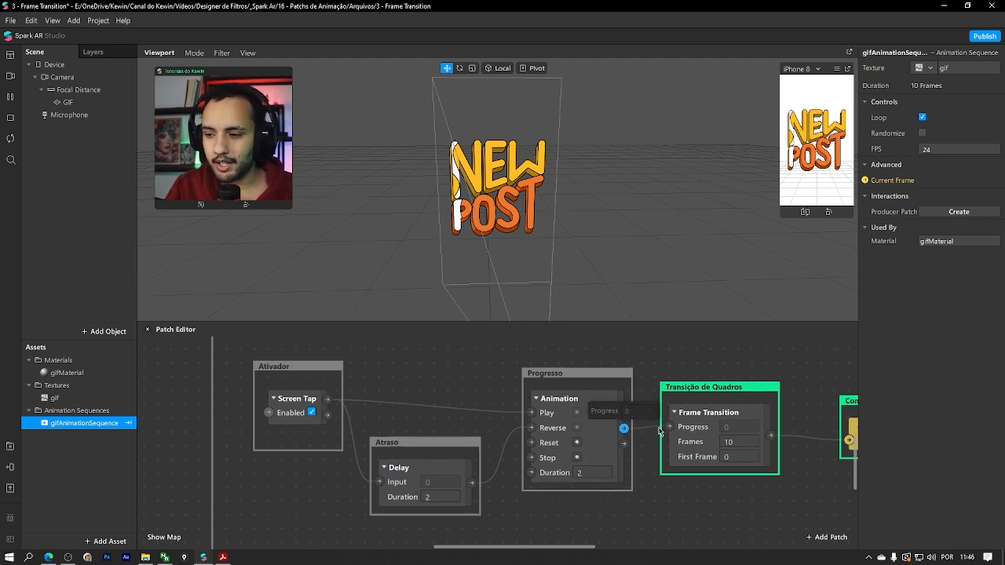
{"action": "left_click", "coordinate": [557, 424]}
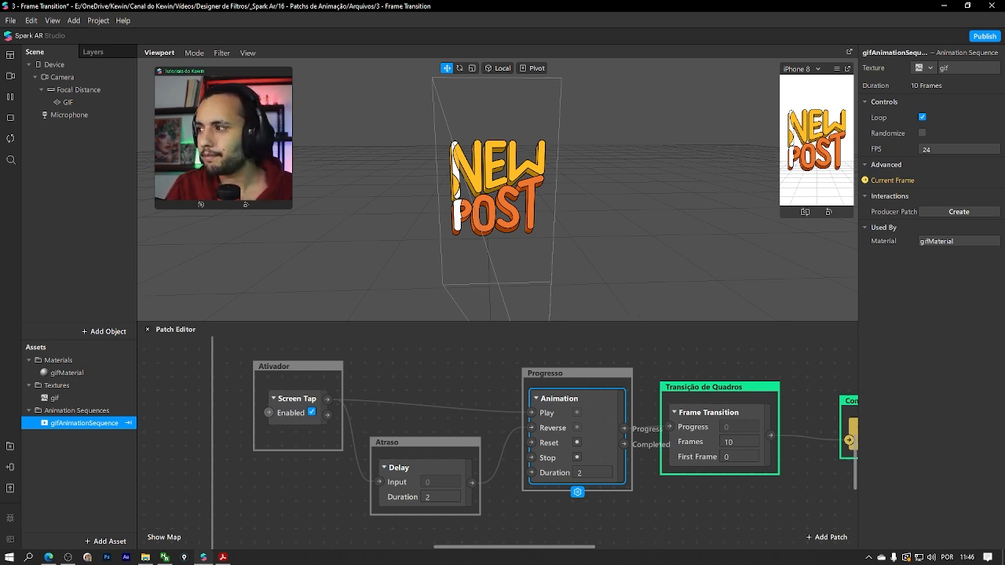
{"action": "left_click", "coordinate": [837, 68]}
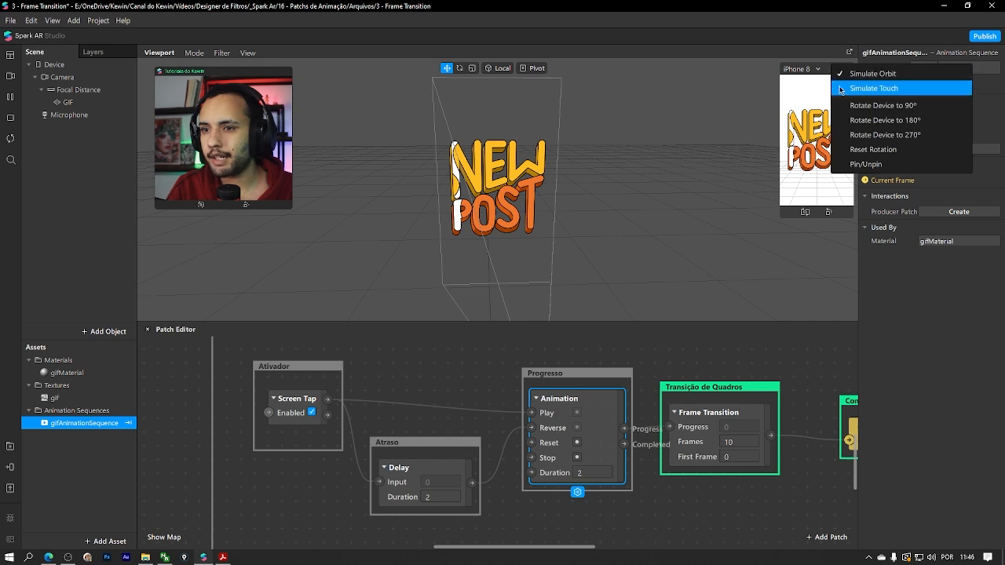
{"action": "left_click", "coordinate": [840, 89]}
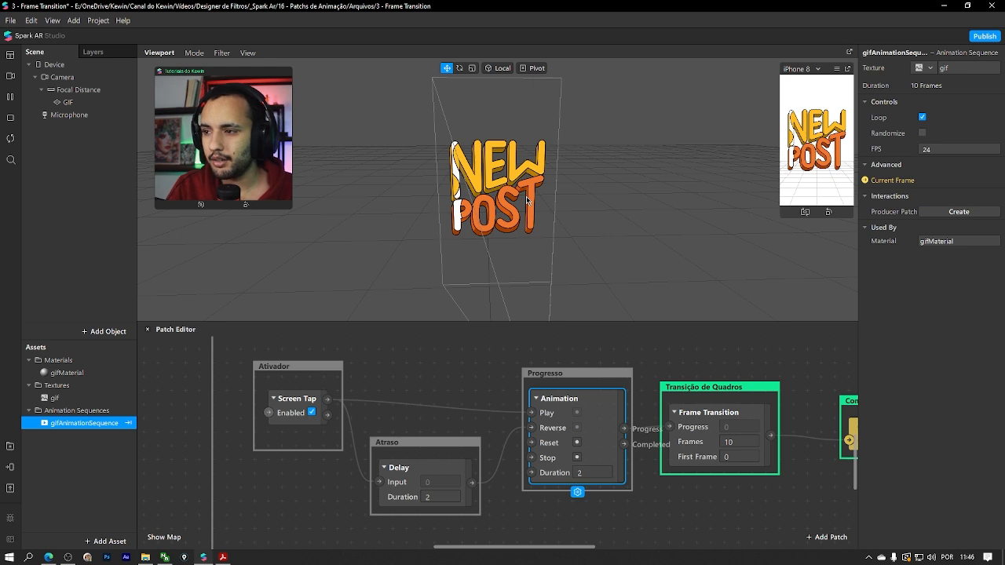
{"action": "left_click", "coordinate": [448, 477]}
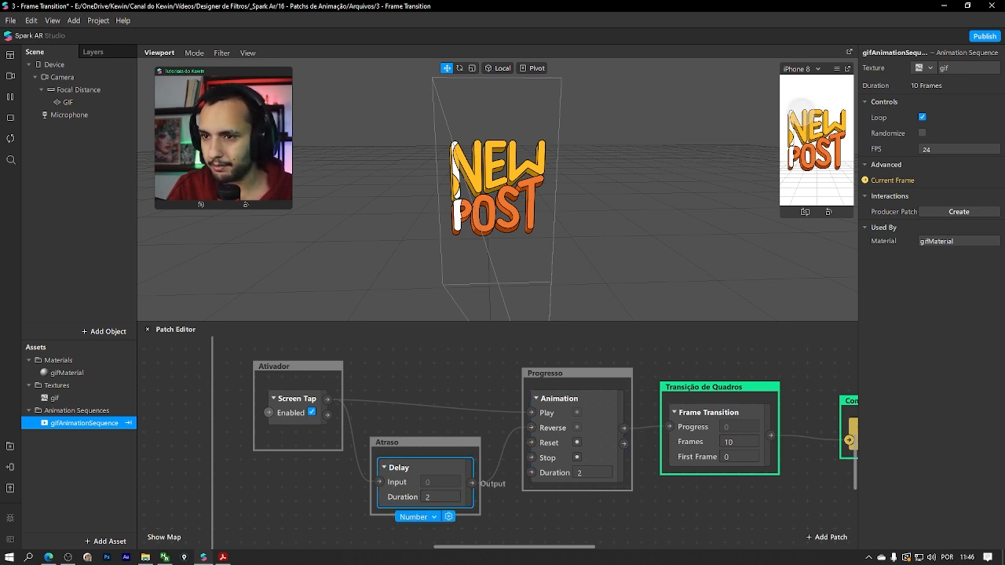
{"action": "left_click", "coordinate": [805, 141], "text": "ctrl"}
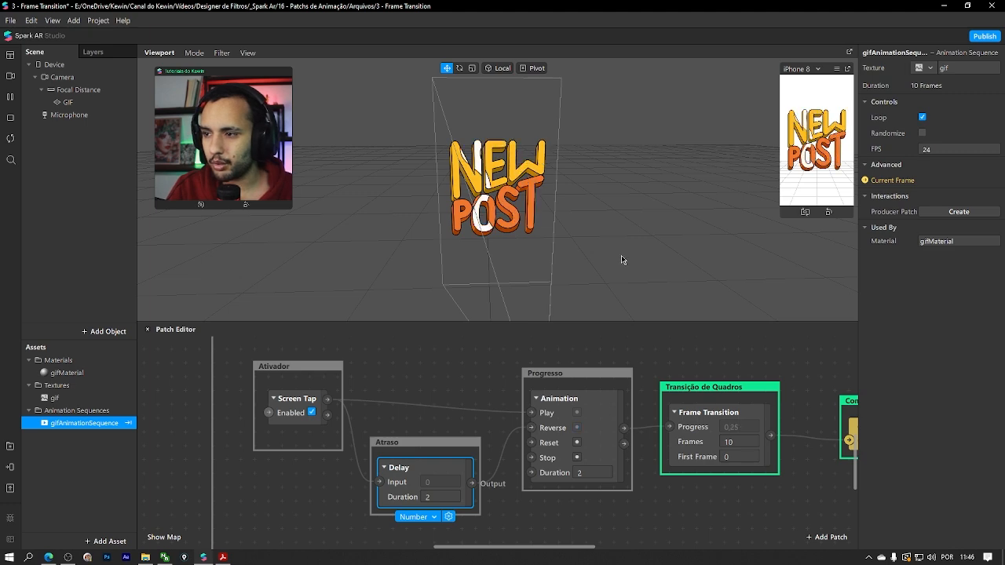
Examine the NEW POST GIF up close from different angles and check the gif texture's sequence properties
{"action": "right_click_drag", "start_coordinate": [621, 255], "coordinate": [702, 227]}
{"action": "scroll", "coordinate": [726, 376], "scroll_direction": "down", "scroll_amount": 1, "text": "ctrl"}
{"action": "scroll", "coordinate": [726, 377], "scroll_direction": "down", "scroll_amount": 1, "text": "ctrl"}
{"action": "middle_click_drag", "start_coordinate": [741, 365], "coordinate": [496, 445]}
{"action": "scroll", "coordinate": [511, 435], "scroll_direction": "down", "scroll_amount": 1, "text": "ctrl"}
{"action": "scroll", "coordinate": [493, 244], "scroll_direction": "up", "scroll_amount": 5}
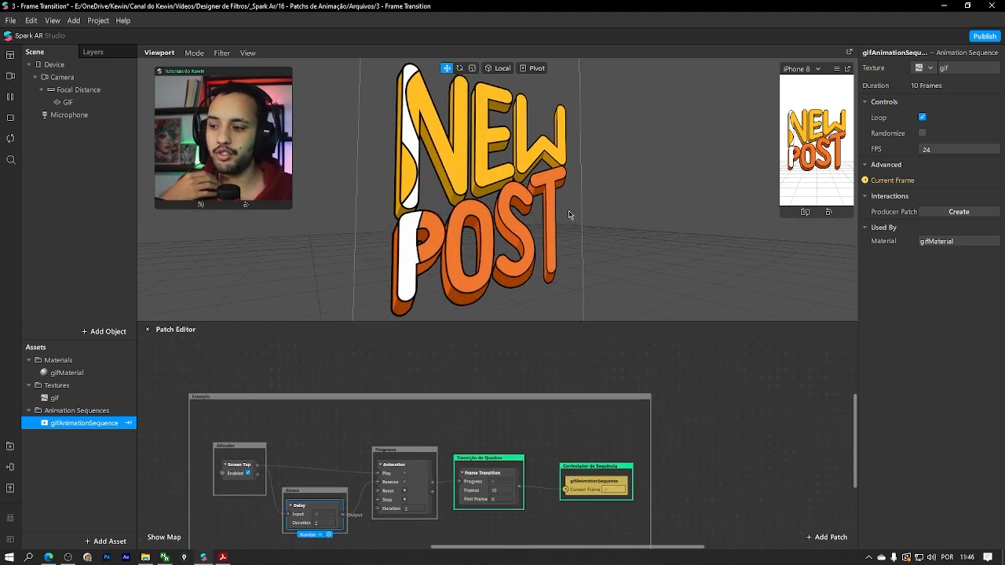
{"action": "right_click_drag", "start_coordinate": [573, 223], "coordinate": [486, 219]}
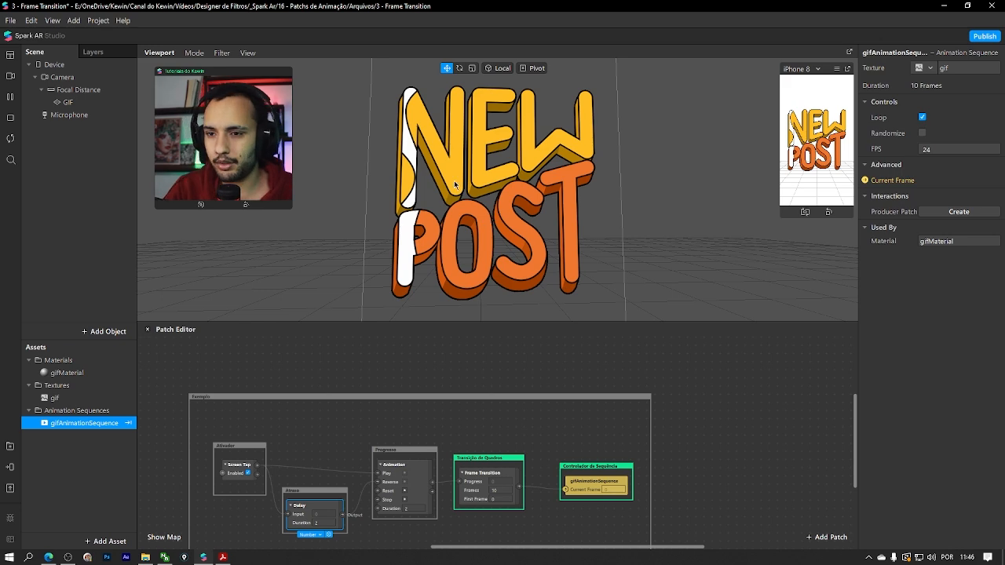
{"action": "left_click", "coordinate": [47, 399]}
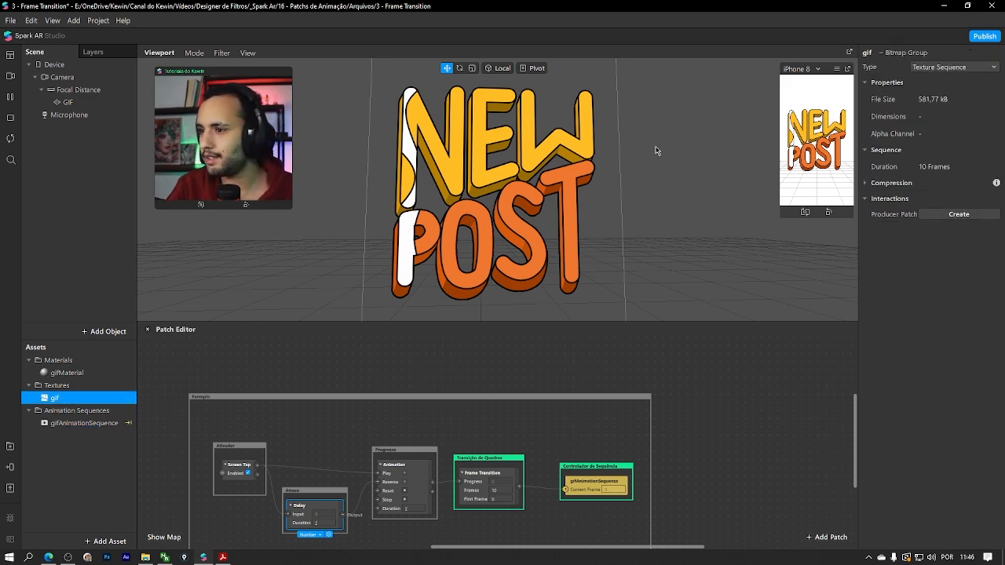
{"action": "middle_click_drag", "start_coordinate": [306, 201], "coordinate": [396, 204]}
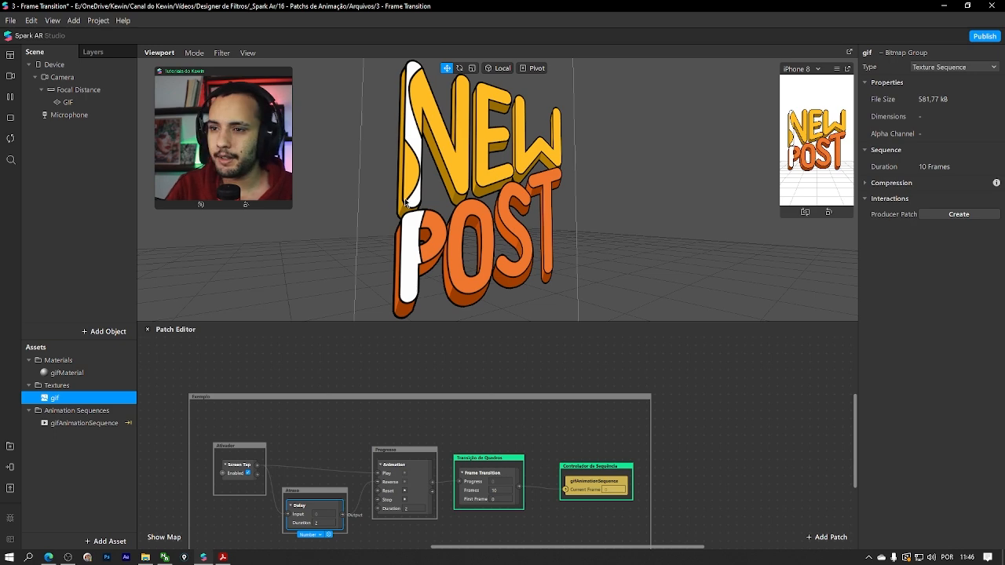
{"action": "middle_click_drag", "start_coordinate": [498, 189], "coordinate": [314, 189]}
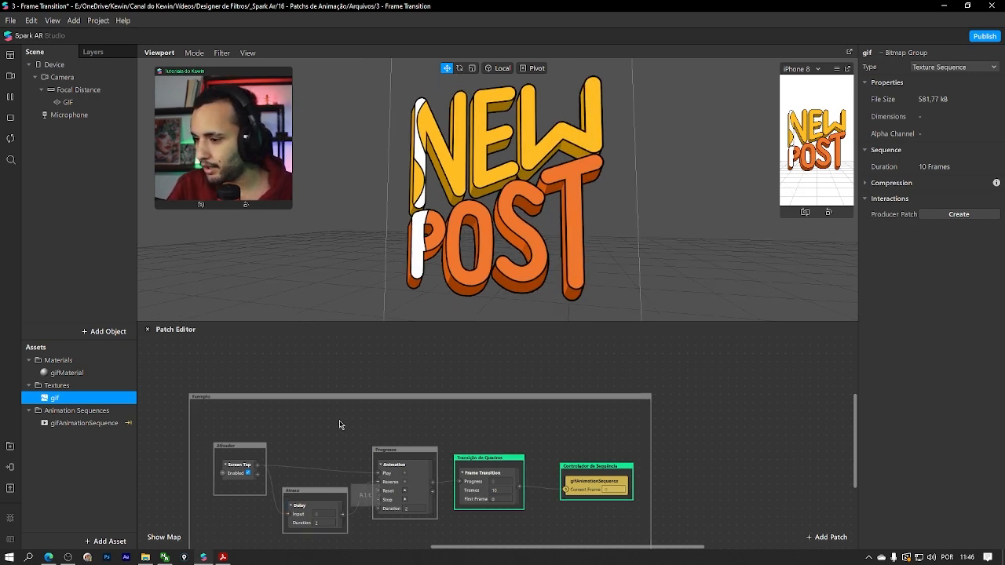
Review the Exemplo patch group from Screen Tap to gifAnimationSequence and save the Frame Transition project
{"action": "left_click_drag", "start_coordinate": [340, 421], "coordinate": [508, 380]}
{"action": "scroll", "coordinate": [652, 383], "scroll_direction": "up", "scroll_amount": 3}
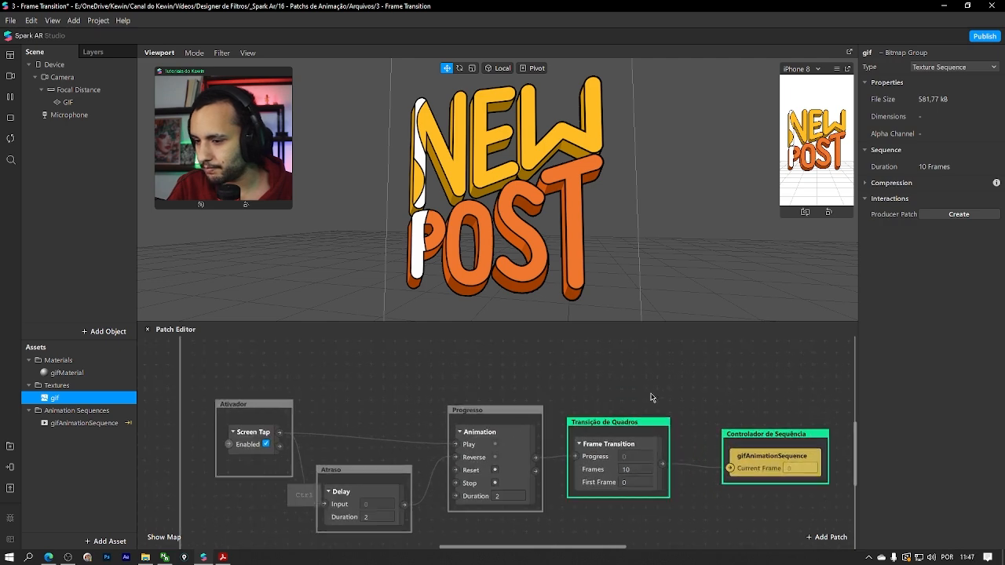
{"action": "left_click_drag", "start_coordinate": [676, 384], "coordinate": [636, 382]}
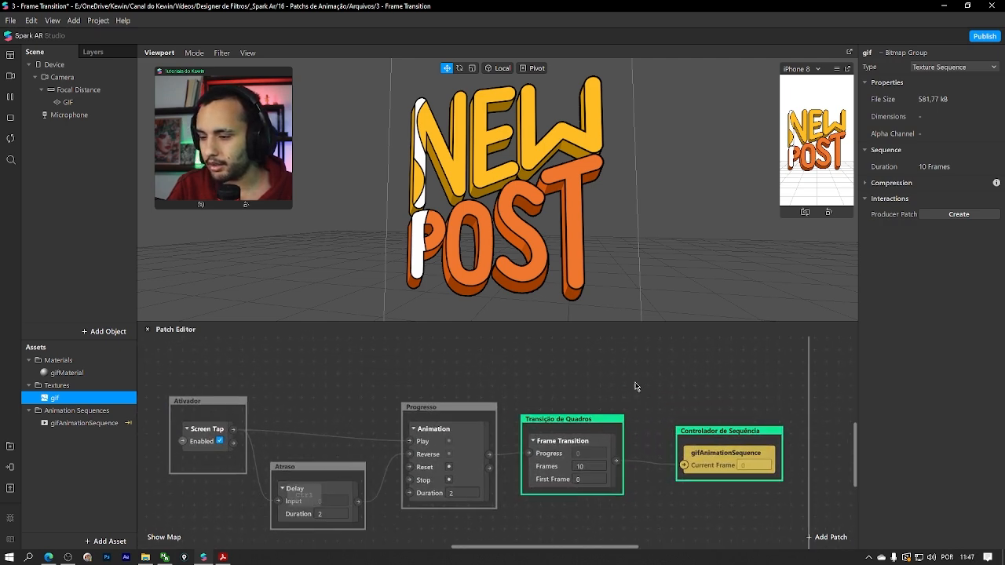
{"action": "scroll", "coordinate": [635, 383], "scroll_direction": "down", "scroll_amount": 3, "text": "ctrl"}
{"action": "scroll", "coordinate": [637, 381], "scroll_direction": "up", "scroll_amount": 3}
{"action": "scroll", "coordinate": [639, 379], "scroll_direction": "down", "scroll_amount": 1}
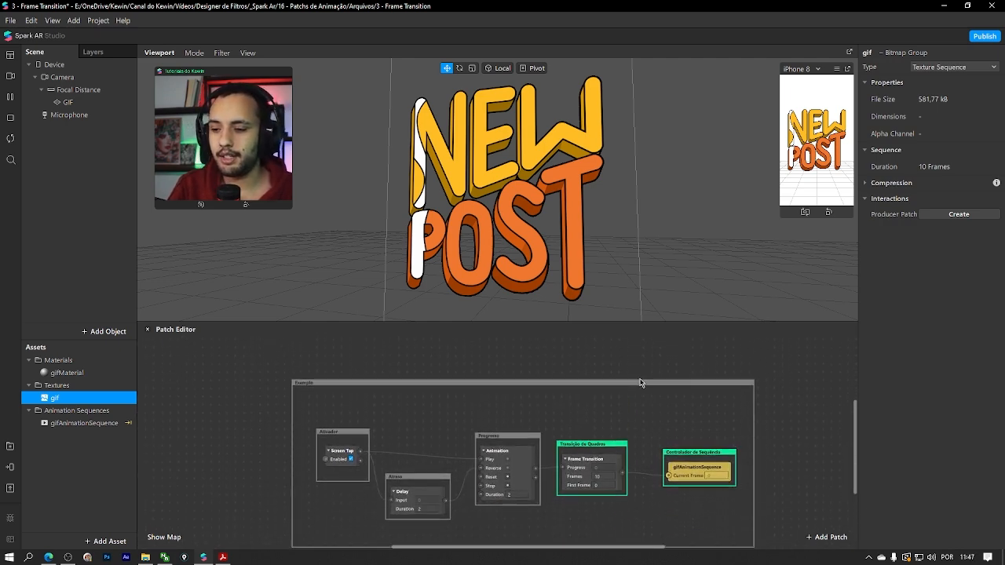
{"action": "scroll", "coordinate": [639, 383], "scroll_direction": "up", "scroll_amount": 3}
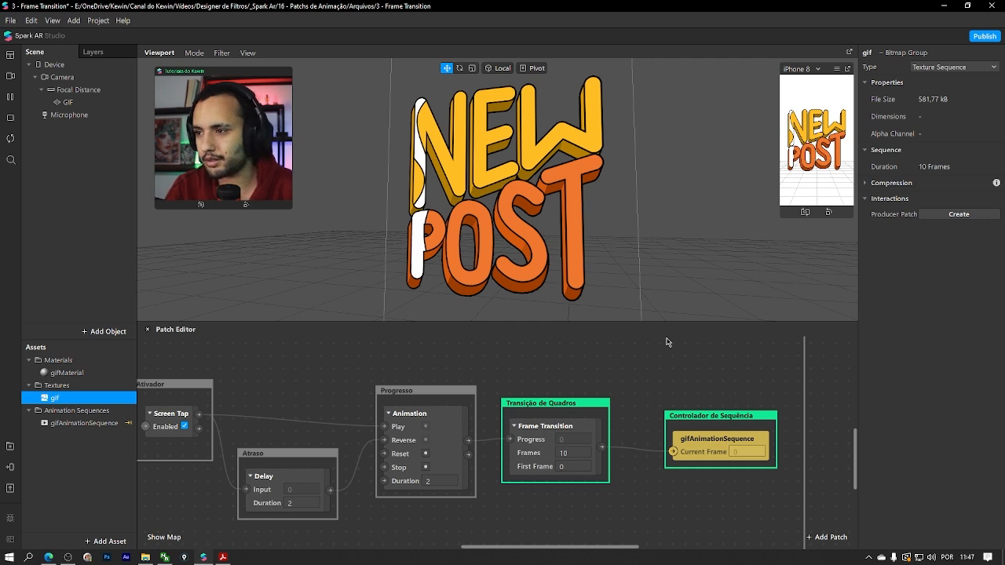
{"action": "scroll", "coordinate": [626, 354], "scroll_direction": "up", "scroll_amount": 1}
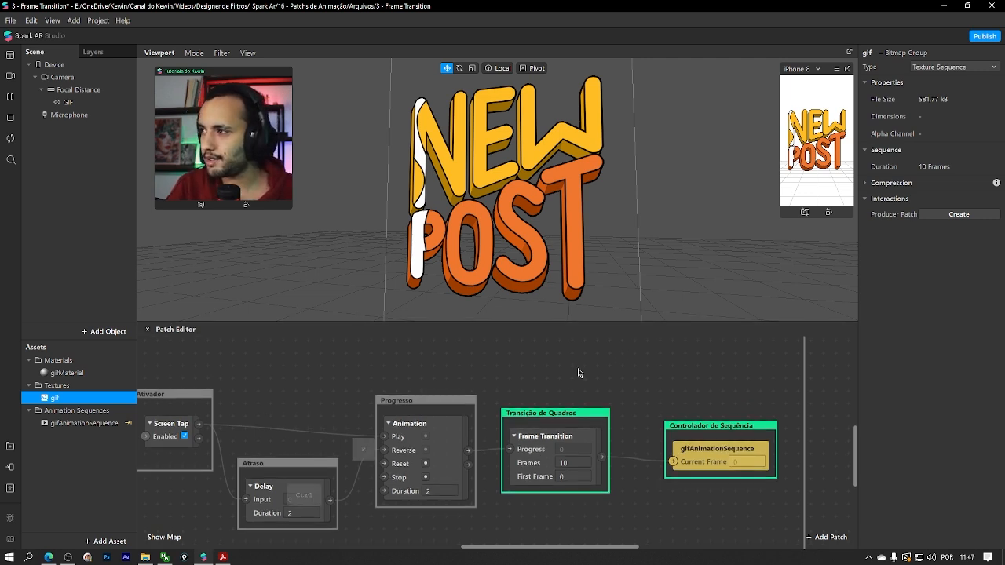
{"action": "key", "text": "ctrl+s"}
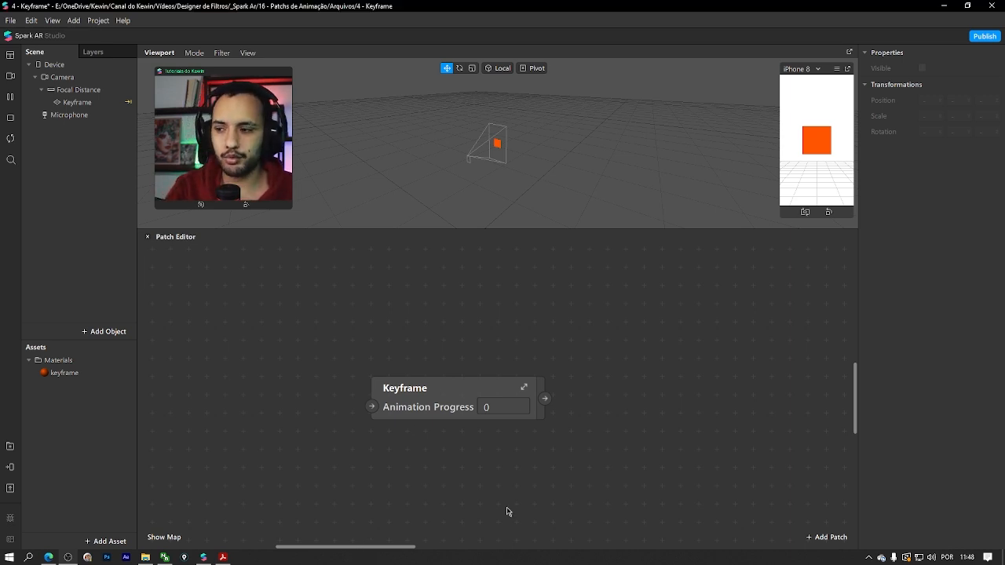
Add a Transition patch and place it beside the Keyframe patch
{"action": "right_click", "coordinate": [620, 490]}
{"action": "type", "text": "trans"}
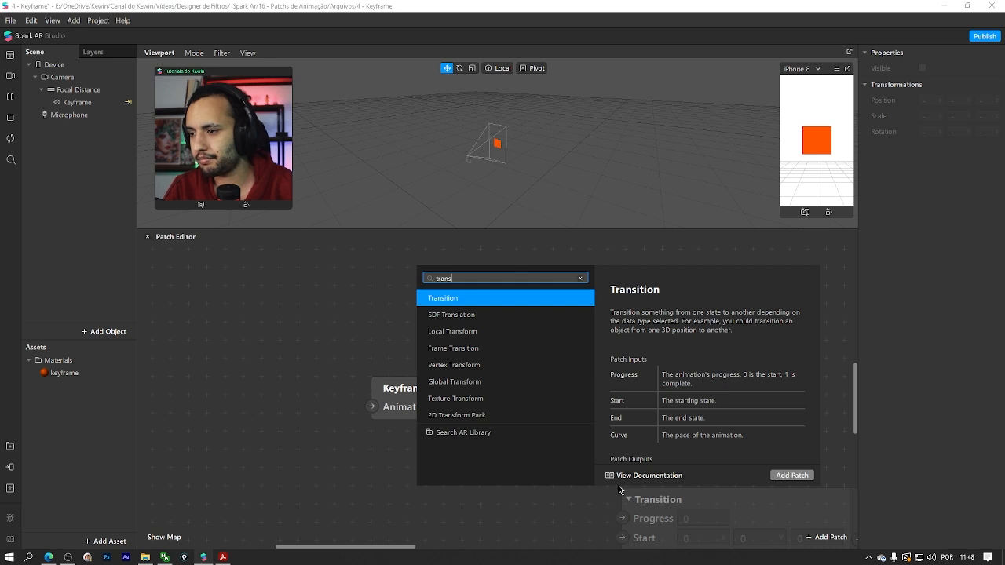
{"action": "key", "text": "Return"}
{"action": "left_click_drag", "start_coordinate": [785, 499], "coordinate": [759, 351]}
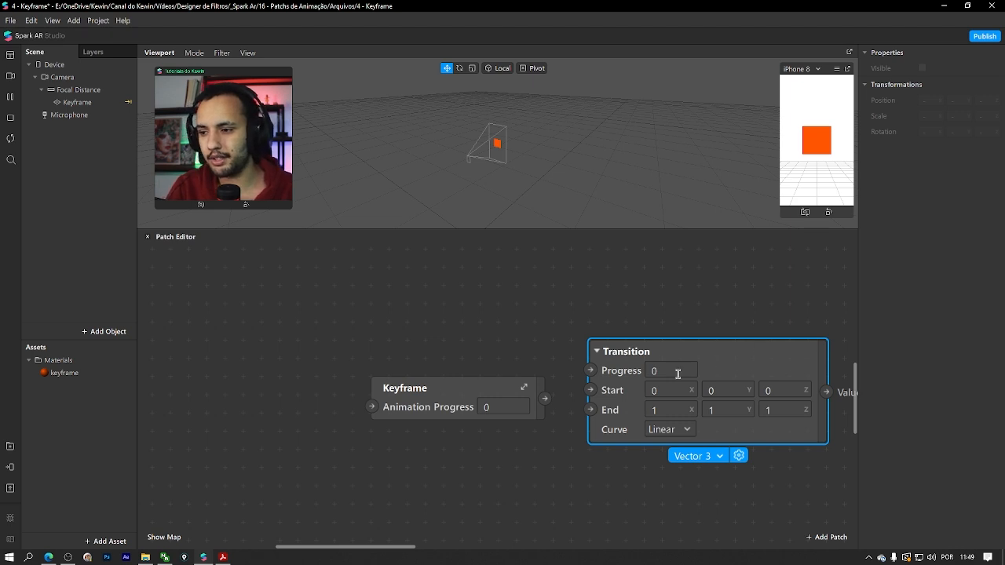
Move the Transition patch below the Keyframe patch to compare their Progress, Start, End and Curve inputs, and delete the Transition patch
{"action": "left_click", "coordinate": [591, 393]}
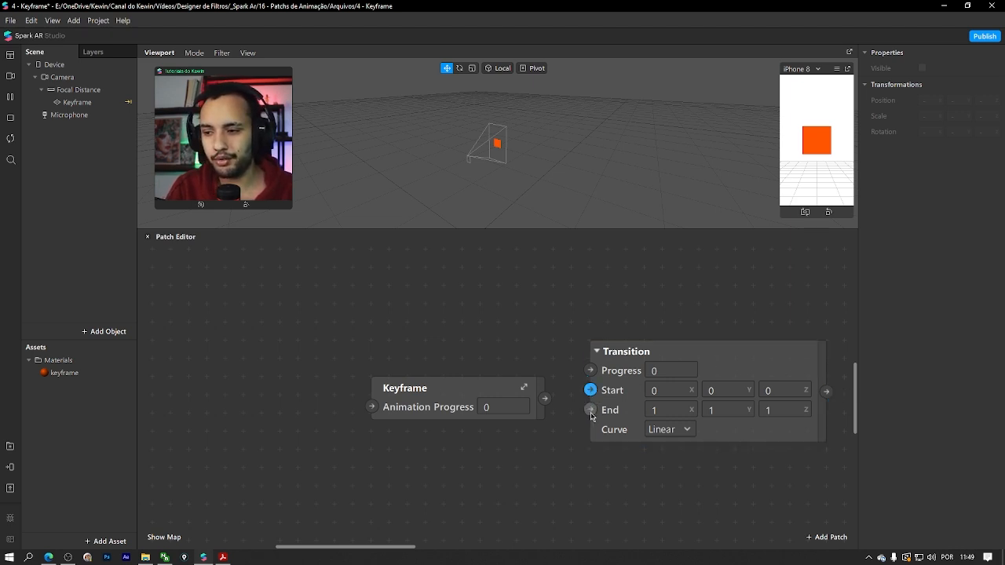
{"action": "left_click_drag", "start_coordinate": [617, 428], "coordinate": [381, 512]}
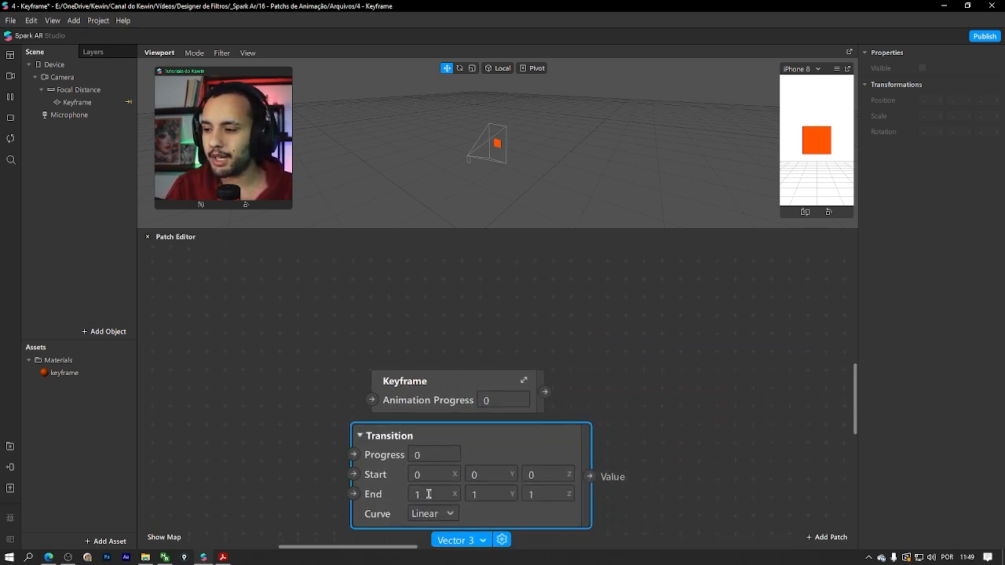
{"action": "scroll", "coordinate": [375, 472], "scroll_direction": "down", "scroll_amount": 2}
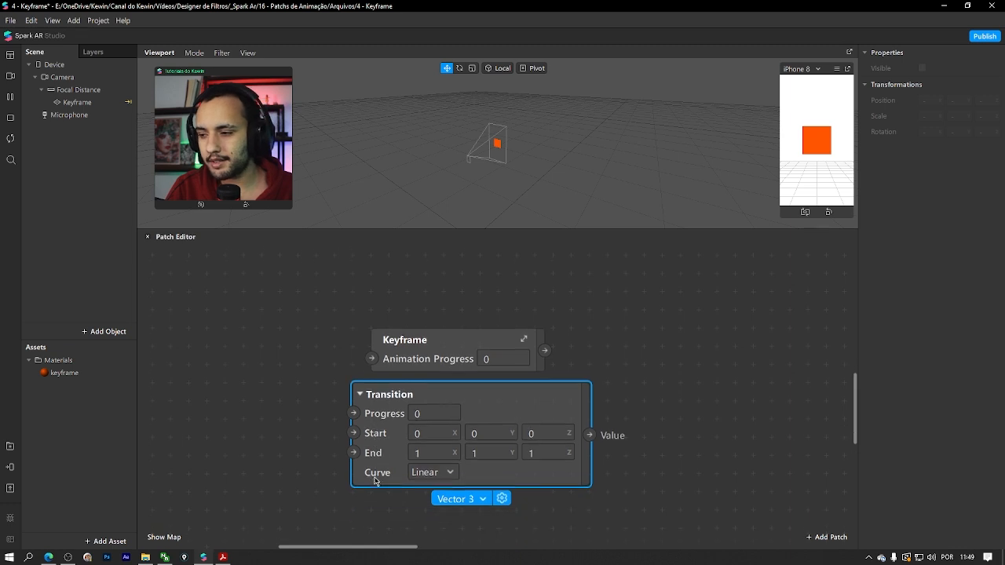
{"action": "left_click_drag", "start_coordinate": [531, 414], "coordinate": [531, 418]}
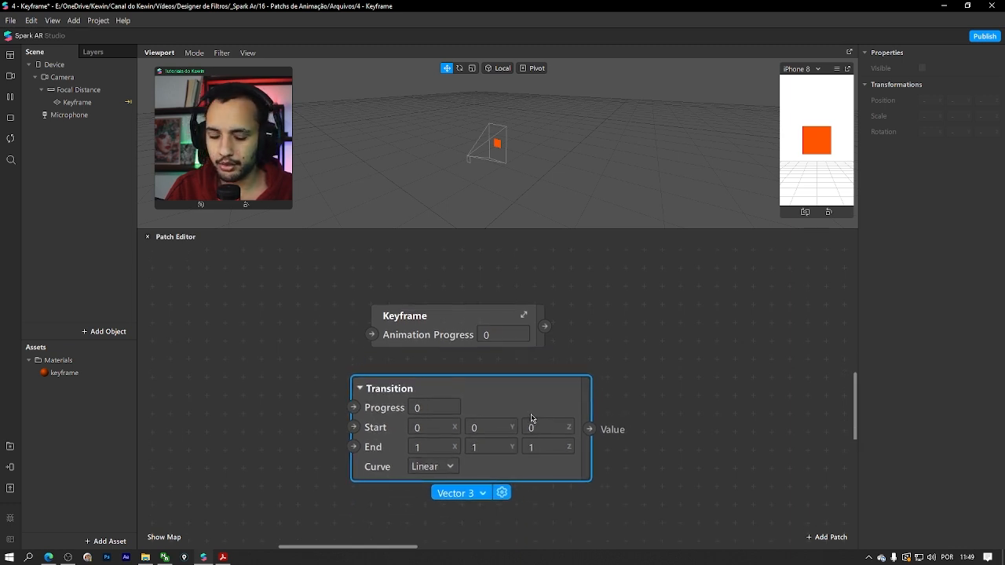
{"action": "key", "text": "Delete"}
{"action": "scroll", "coordinate": [487, 392], "scroll_direction": "up", "scroll_amount": 1}
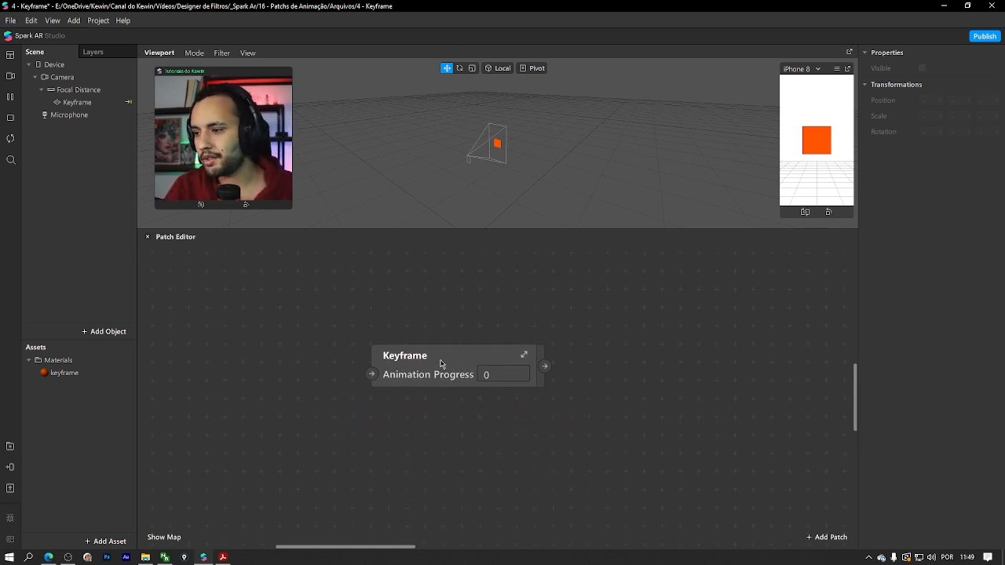
Inspect the Keyframe patch's Animation Progress input and Animation Value output
{"action": "scroll", "coordinate": [405, 350], "scroll_direction": "up", "scroll_amount": 1, "text": "ctrl"}
{"action": "scroll", "coordinate": [405, 350], "scroll_direction": "up", "scroll_amount": 1, "text": "ctrl"}
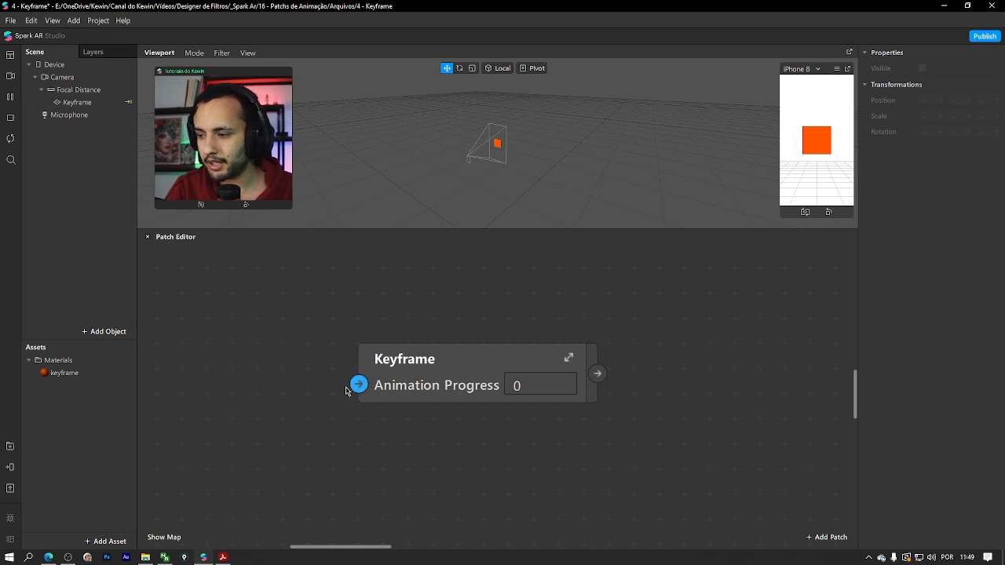
{"action": "left_click", "coordinate": [532, 386]}
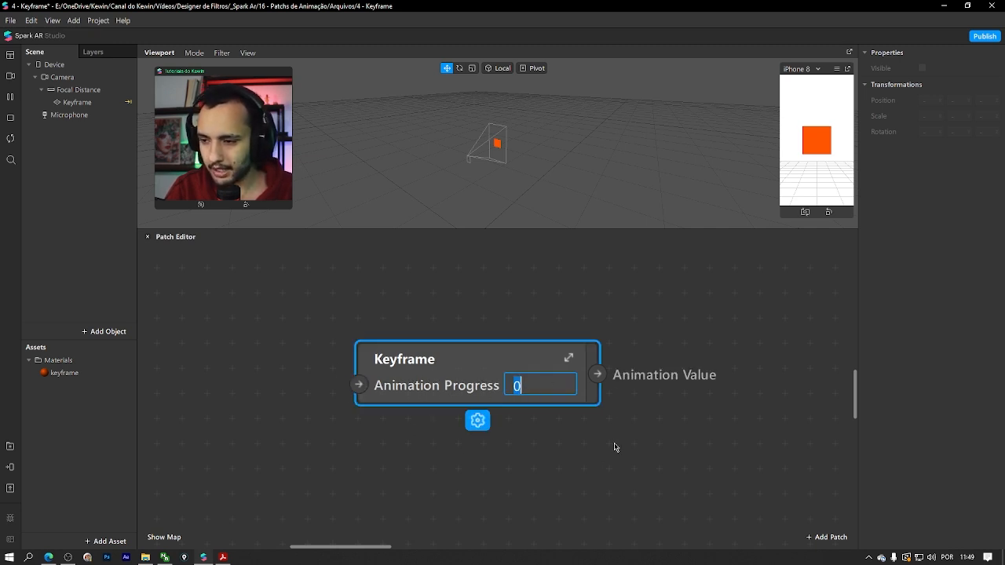
{"action": "left_click", "coordinate": [598, 374]}
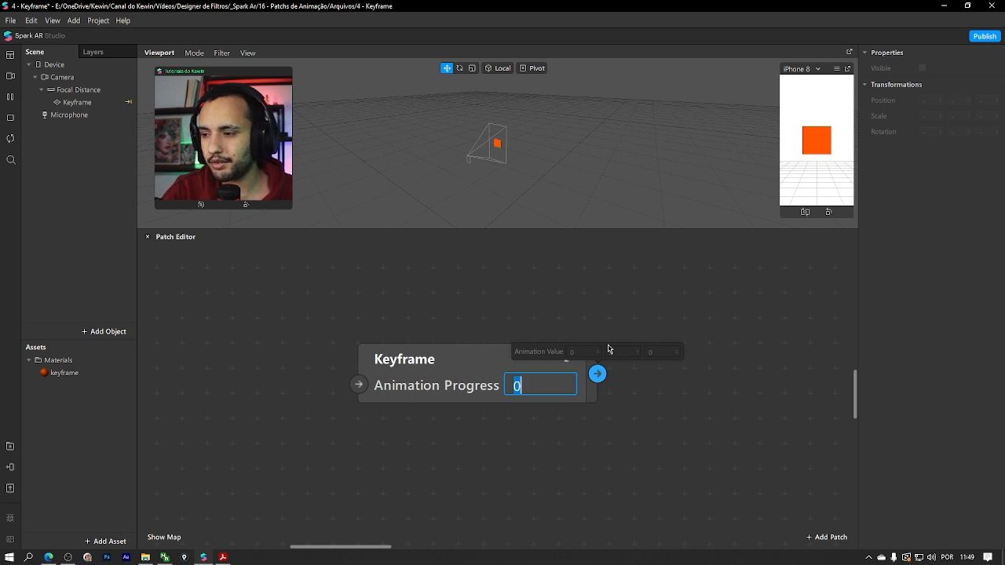
{"action": "left_click", "coordinate": [677, 409]}
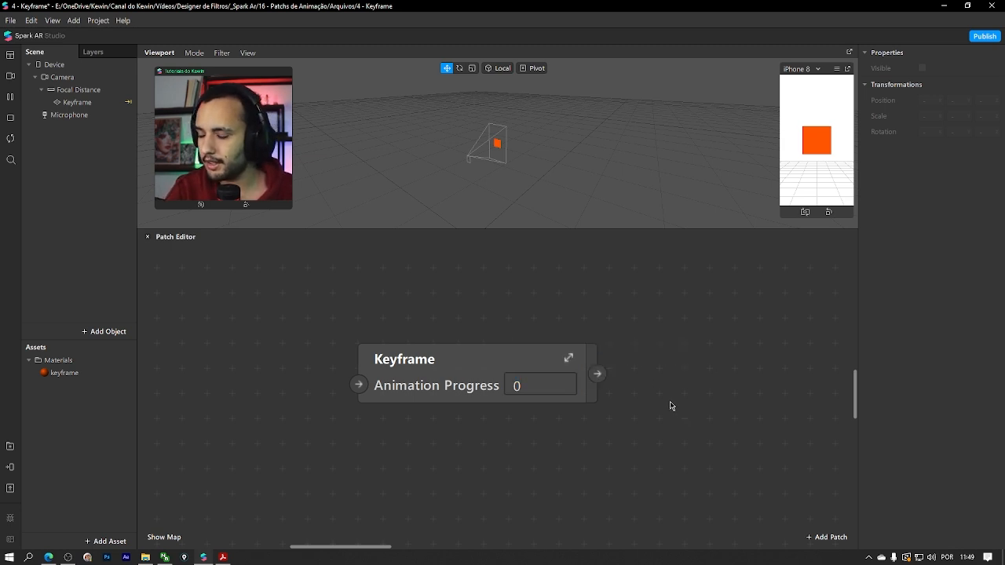
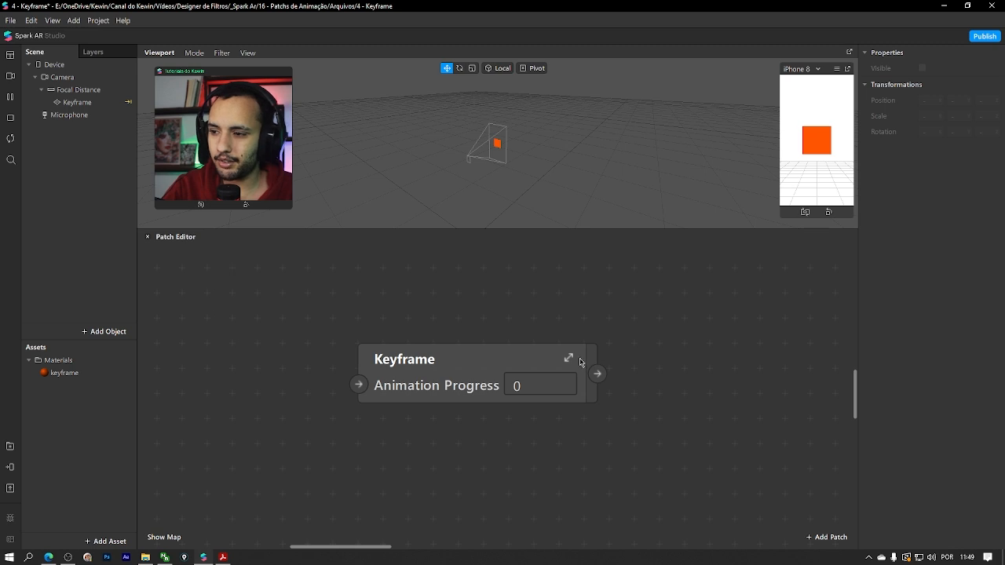
Open the Keyframe patch's timeline, try durations of 120 and 60 frames, and extend the animation to 240 frames
{"action": "left_click", "coordinate": [569, 359]}
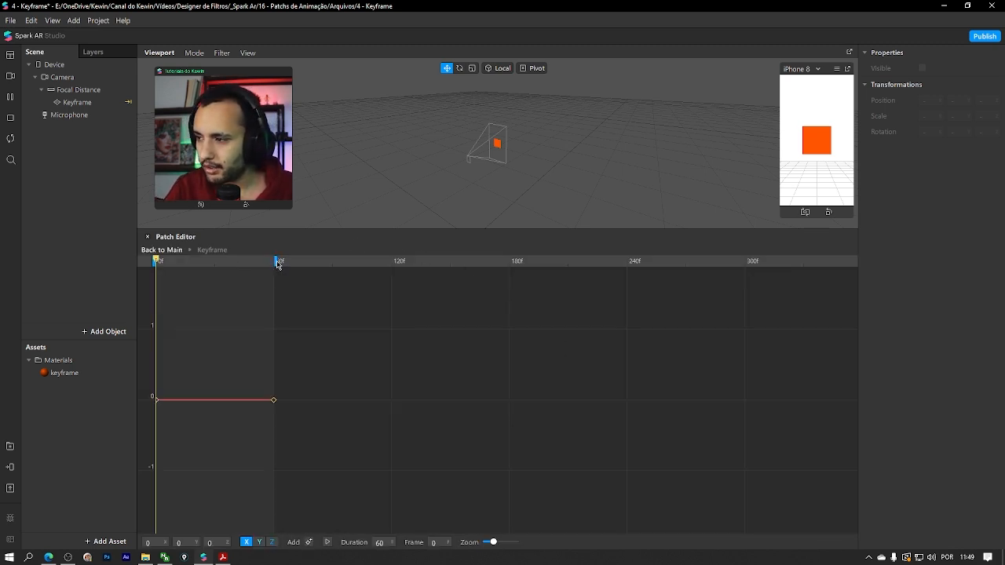
{"action": "left_click_drag", "start_coordinate": [276, 264], "coordinate": [396, 264]}
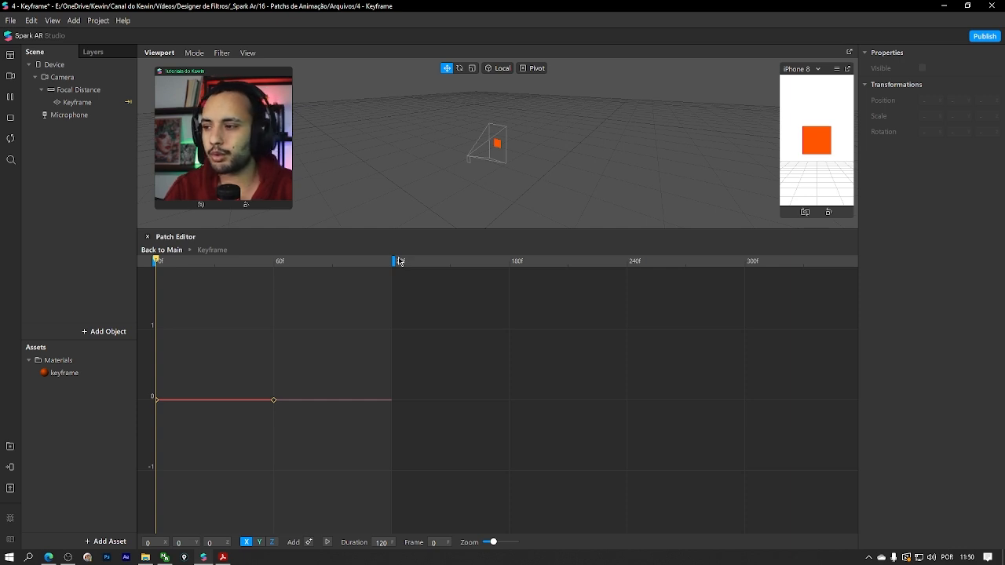
{"action": "mouse_move", "coordinate": [395, 262]}
{"action": "left_mouse_down"}
{"action": "mouse_move", "coordinate": [275, 271]}
{"action": "mouse_move", "coordinate": [673, 267]}
{"action": "mouse_move", "coordinate": [276, 272]}
{"action": "left_mouse_up"}
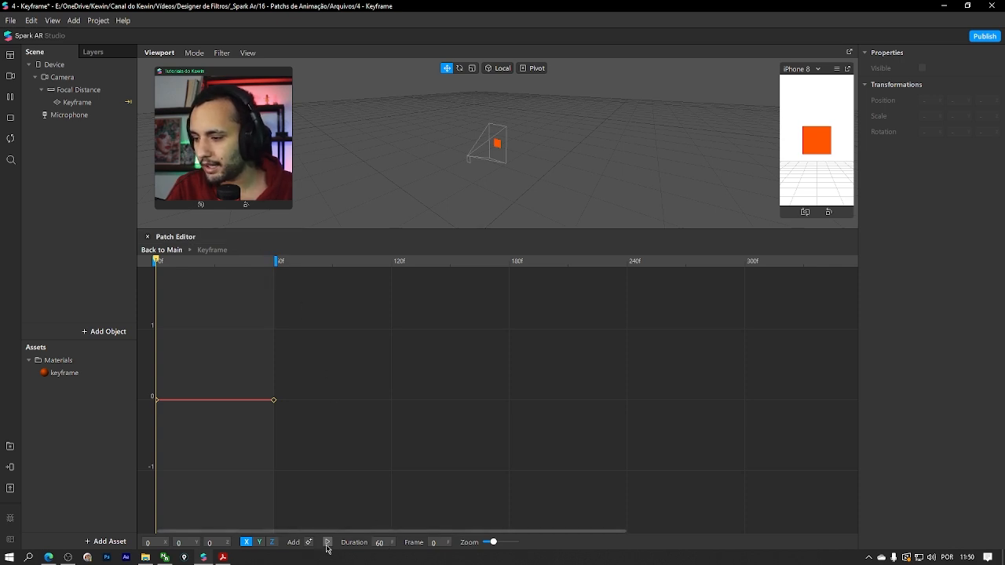
{"action": "left_click", "coordinate": [377, 543]}
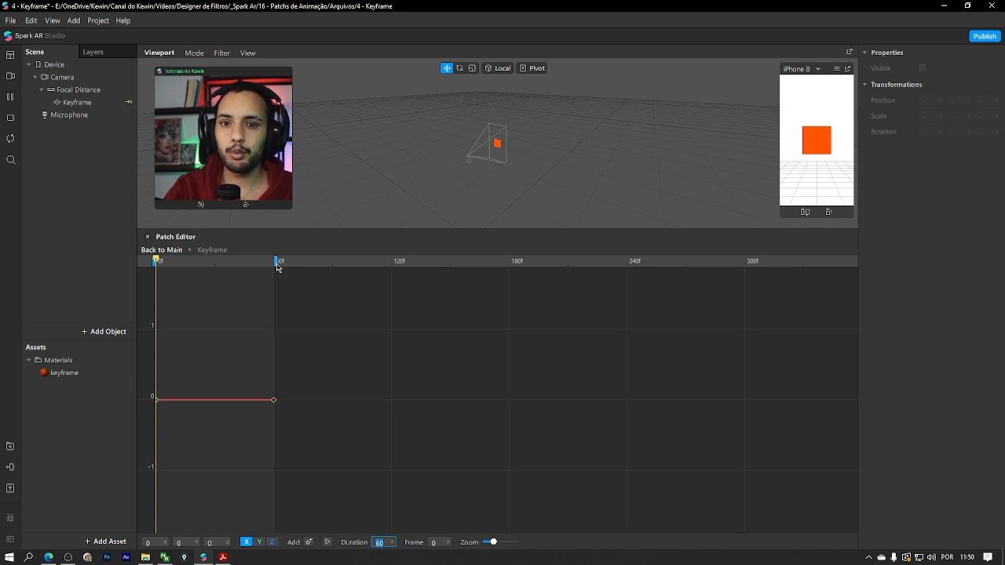
{"action": "left_click_drag", "start_coordinate": [277, 266], "coordinate": [628, 268]}
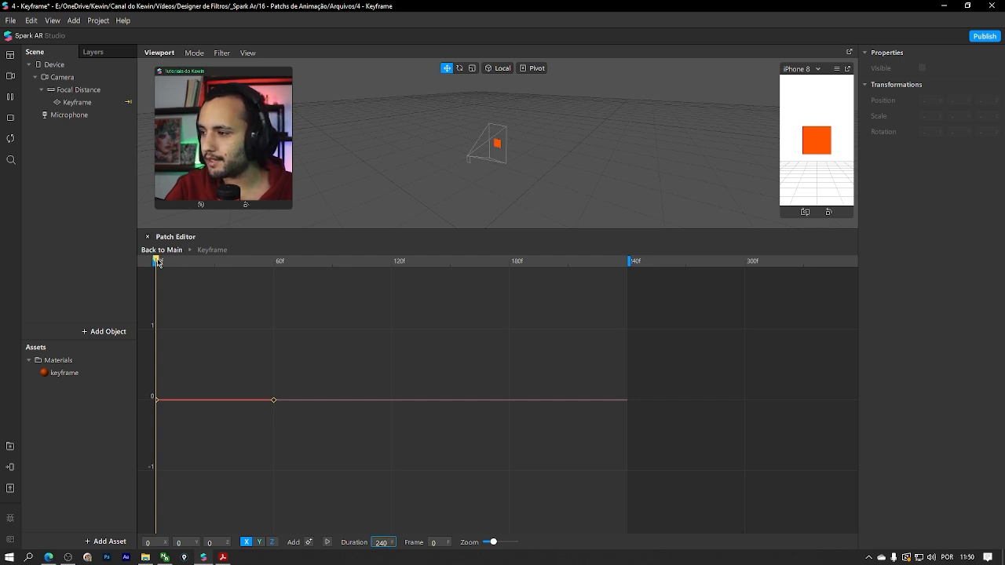
Scrub the playhead along the Keyframe timeline, checking the current frame value, and park it at frame 90
{"action": "left_click", "coordinate": [156, 400]}
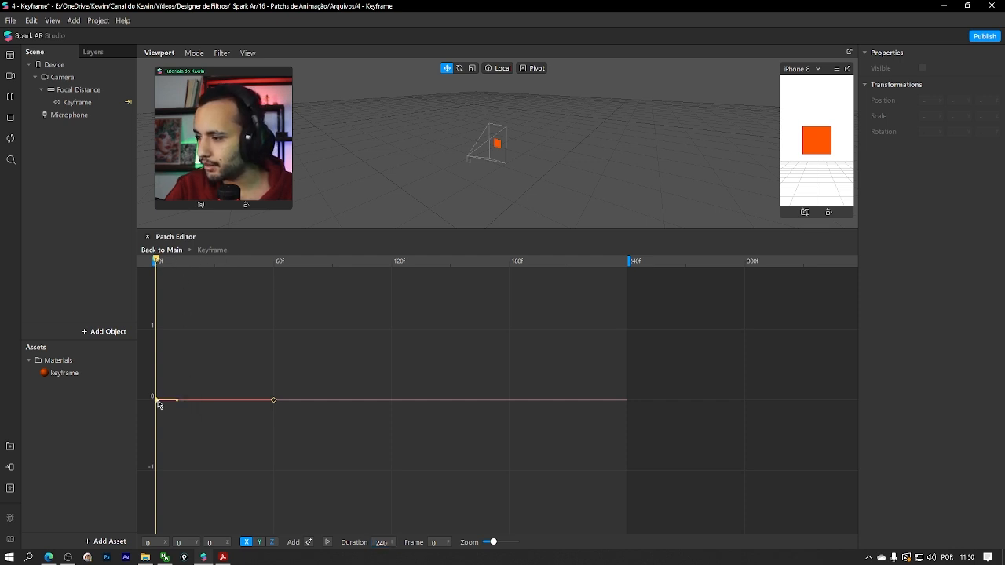
{"action": "left_click", "coordinate": [164, 269]}
{"action": "left_click_drag", "start_coordinate": [159, 263], "coordinate": [588, 278]}
{"action": "left_click_drag", "start_coordinate": [369, 277], "coordinate": [332, 274]}
{"action": "left_click", "coordinate": [435, 542]}
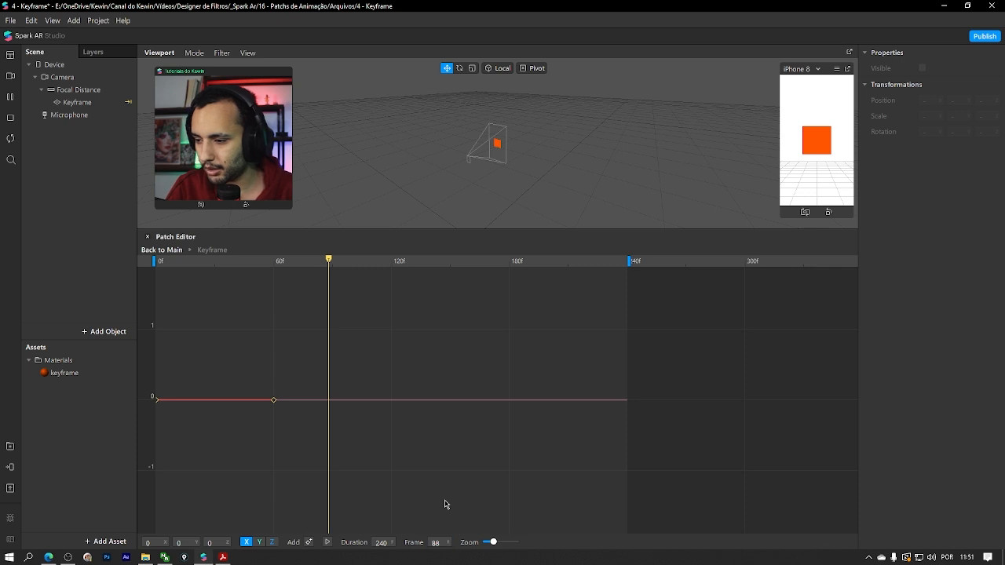
{"action": "left_click", "coordinate": [436, 542]}
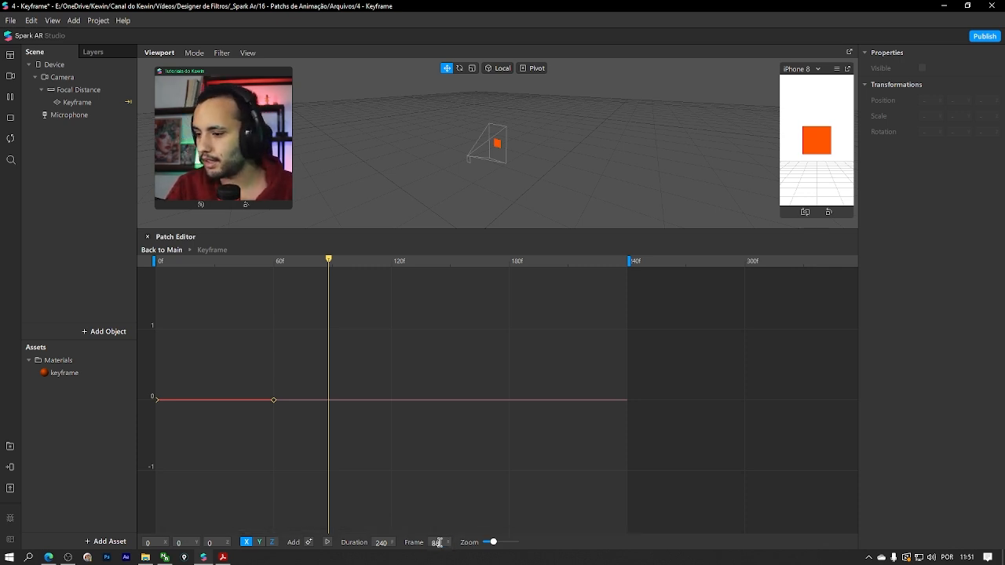
{"action": "key", "text": "Return"}
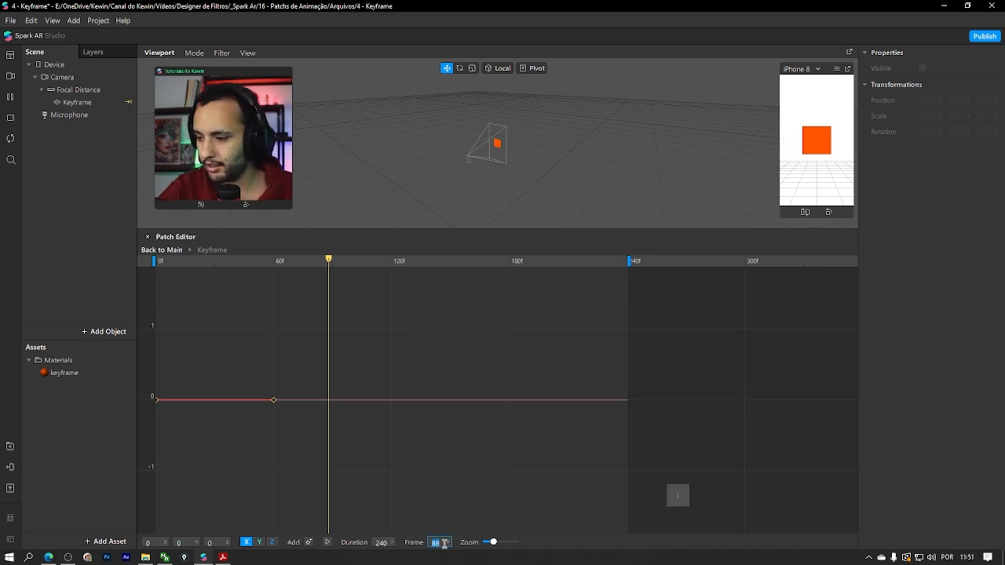
{"action": "left_click_drag", "start_coordinate": [329, 260], "coordinate": [333, 263]}
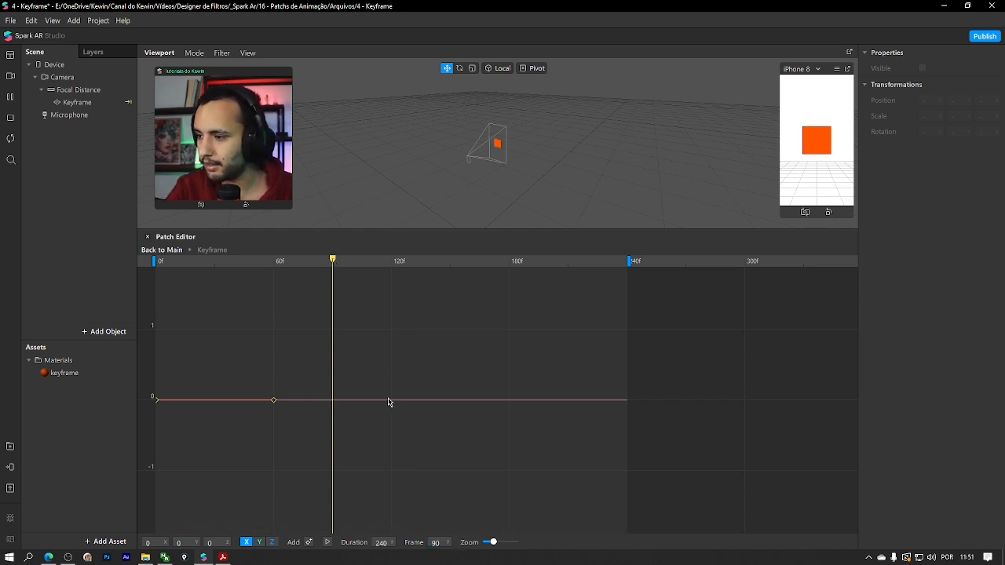
Extend the animation's duration to 300 frames on the timeline
{"action": "left_click_drag", "start_coordinate": [492, 542], "coordinate": [493, 548]}
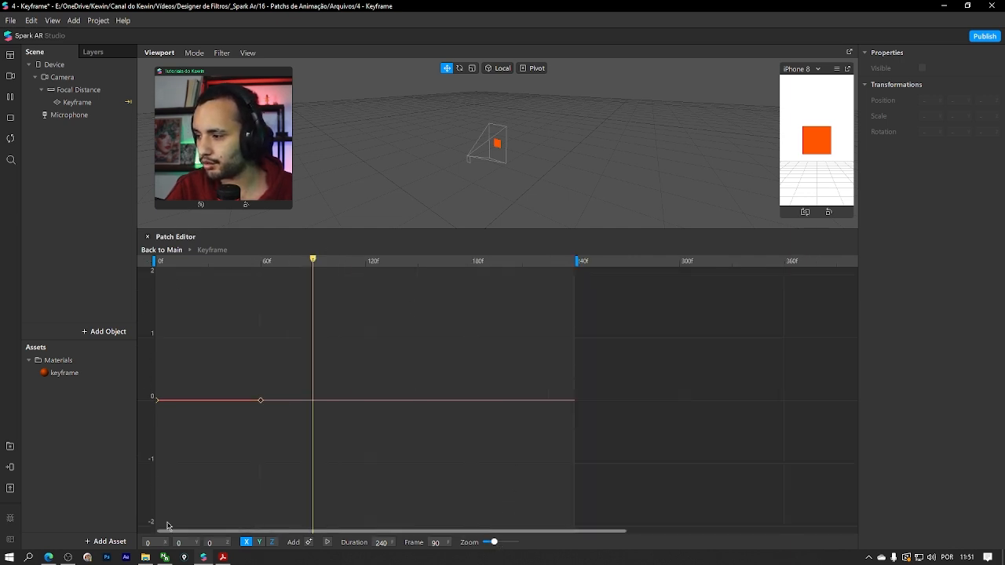
{"action": "left_click_drag", "start_coordinate": [614, 538], "coordinate": [357, 522]}
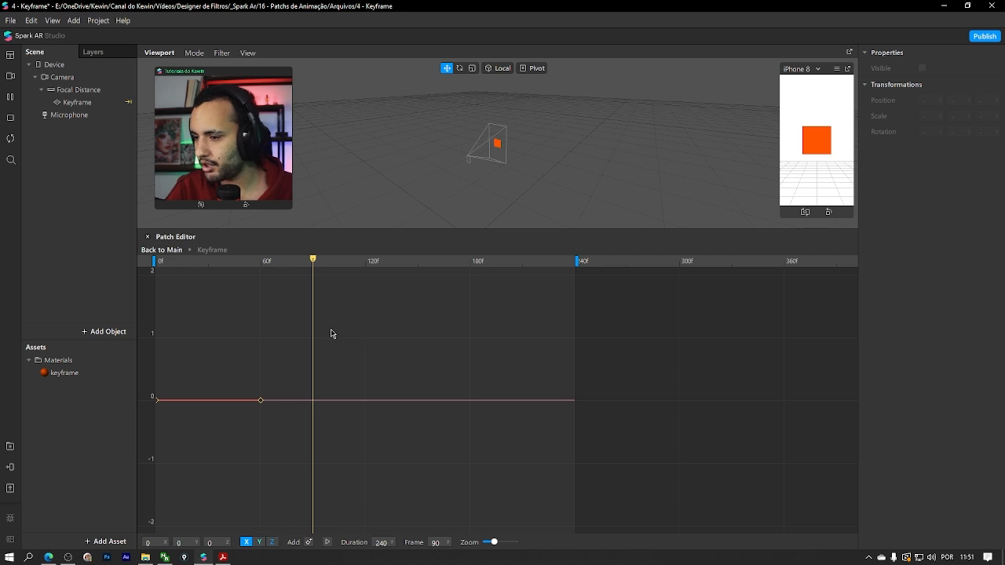
{"action": "mouse_move", "coordinate": [574, 271]}
{"action": "left_mouse_down"}
{"action": "mouse_move", "coordinate": [767, 281]}
{"action": "mouse_move", "coordinate": [680, 278]}
{"action": "left_mouse_up"}
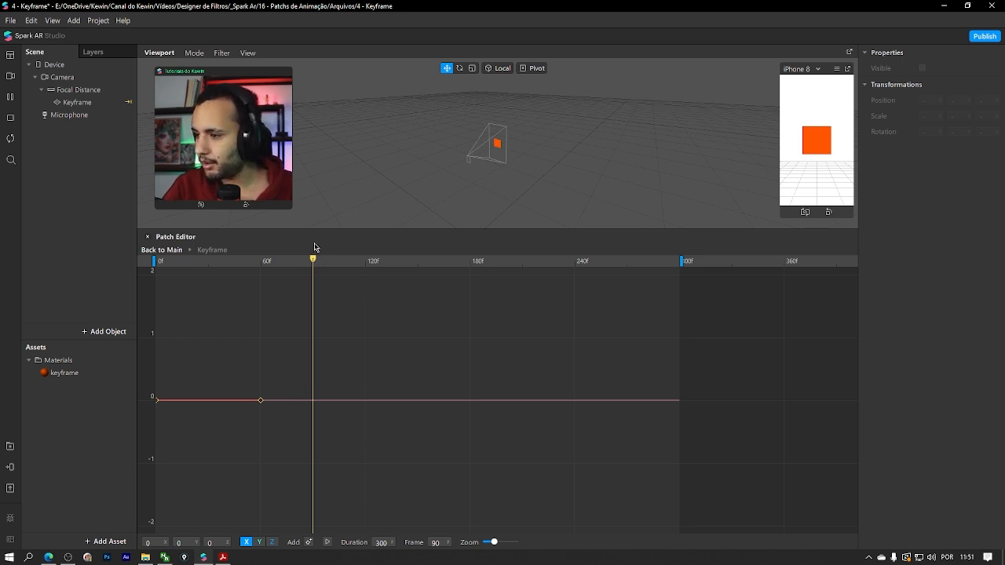
Play the animation from frame 0, pause it, and return the playhead to frame 0
{"action": "left_click_drag", "start_coordinate": [314, 260], "coordinate": [127, 261]}
{"action": "left_click", "coordinate": [326, 542]}
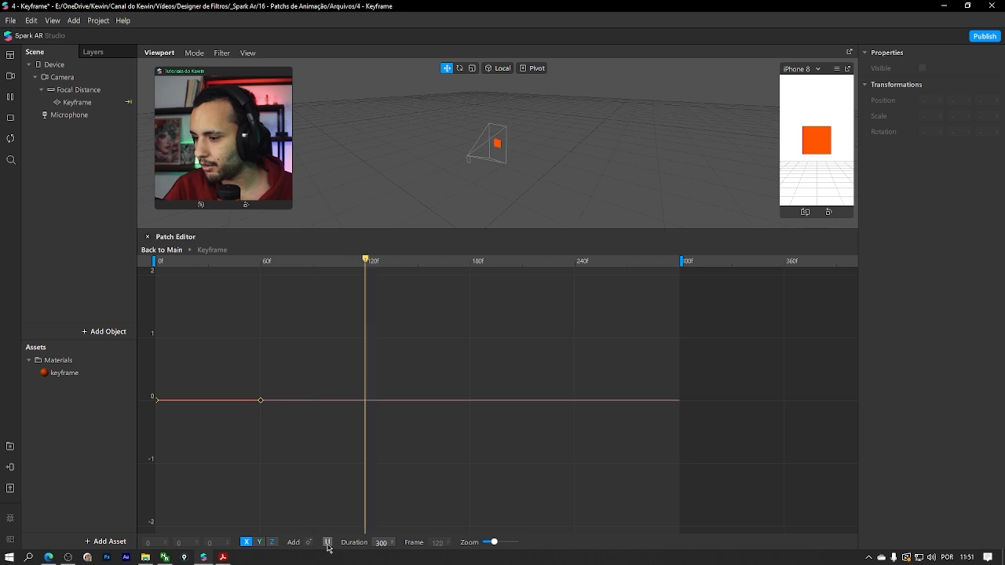
{"action": "left_click", "coordinate": [328, 544]}
{"action": "left_click_drag", "start_coordinate": [414, 262], "coordinate": [115, 261]}
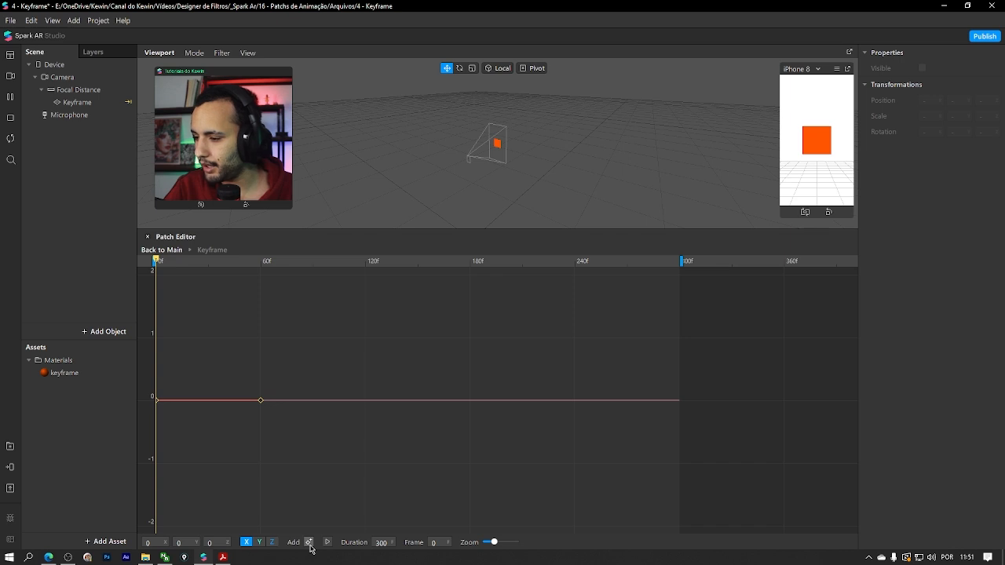
Cycle through the X, Y and Z animation curves to compare them, finishing on the X curve
{"action": "left_click", "coordinate": [259, 542]}
{"action": "left_click", "coordinate": [272, 542]}
{"action": "left_click", "coordinate": [248, 543]}
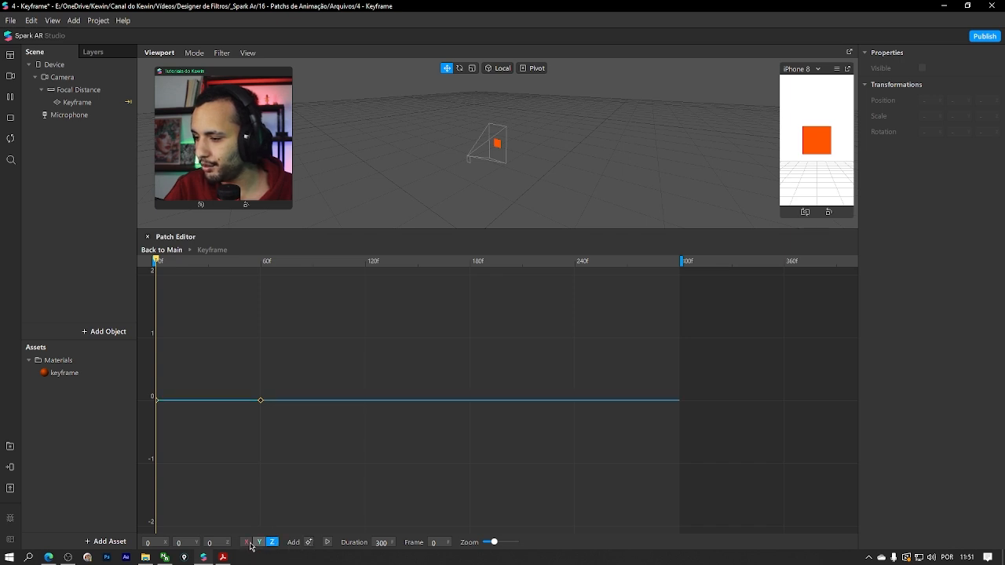
{"action": "left_click", "coordinate": [250, 544]}
{"action": "left_click", "coordinate": [259, 544]}
{"action": "left_click", "coordinate": [272, 544]}
{"action": "left_click", "coordinate": [248, 543]}
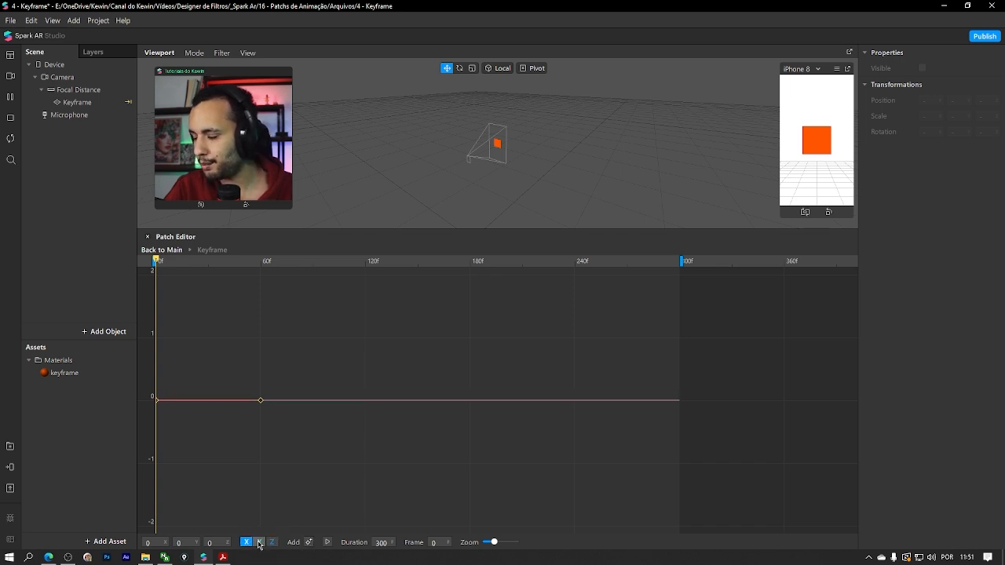
{"action": "left_click", "coordinate": [259, 543]}
{"action": "left_click", "coordinate": [271, 542]}
{"action": "left_click", "coordinate": [247, 543]}
{"action": "left_click", "coordinate": [259, 543]}
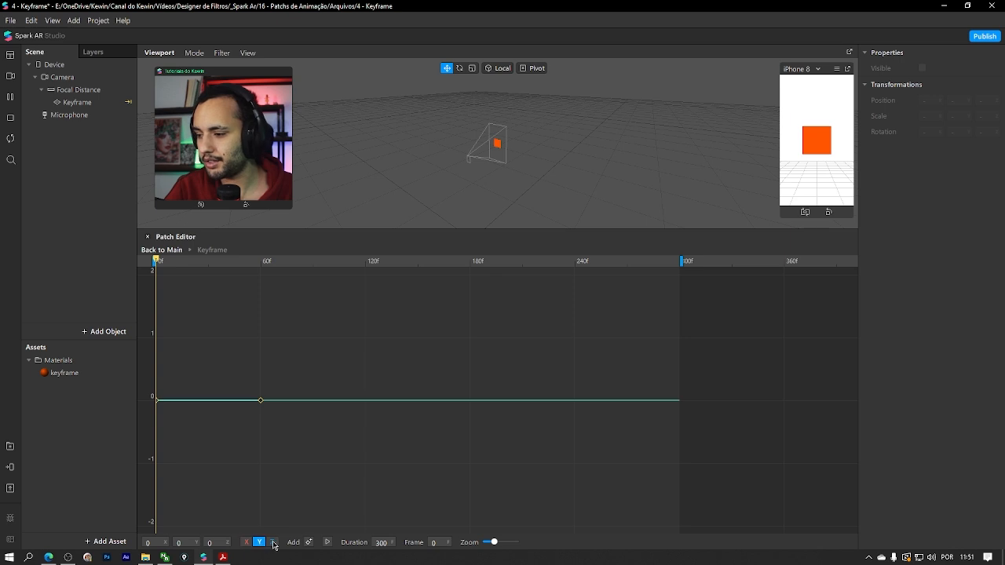
{"action": "left_click", "coordinate": [271, 542]}
{"action": "left_click", "coordinate": [246, 543]}
{"action": "left_click", "coordinate": [259, 543]}
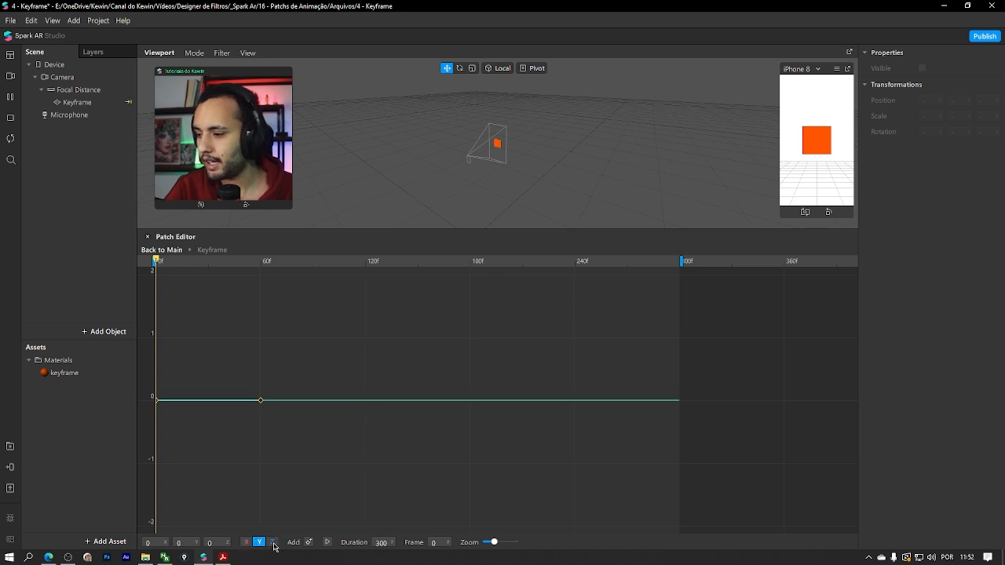
{"action": "left_click", "coordinate": [272, 543]}
{"action": "left_click", "coordinate": [247, 543]}
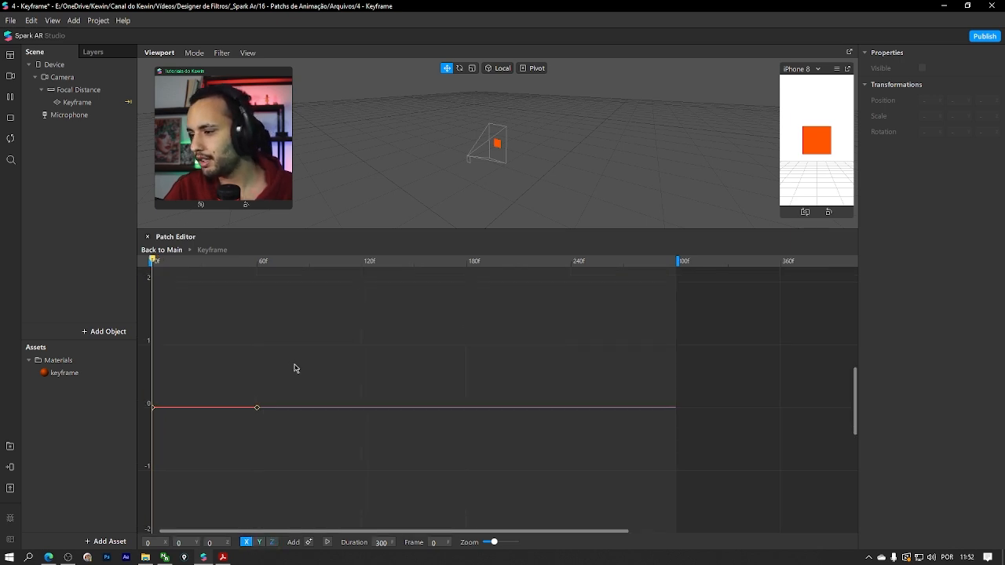
Try the second X keyframe at frame 300, and move it back to frame 60
{"action": "middle_click_drag", "start_coordinate": [294, 369], "coordinate": [262, 425]}
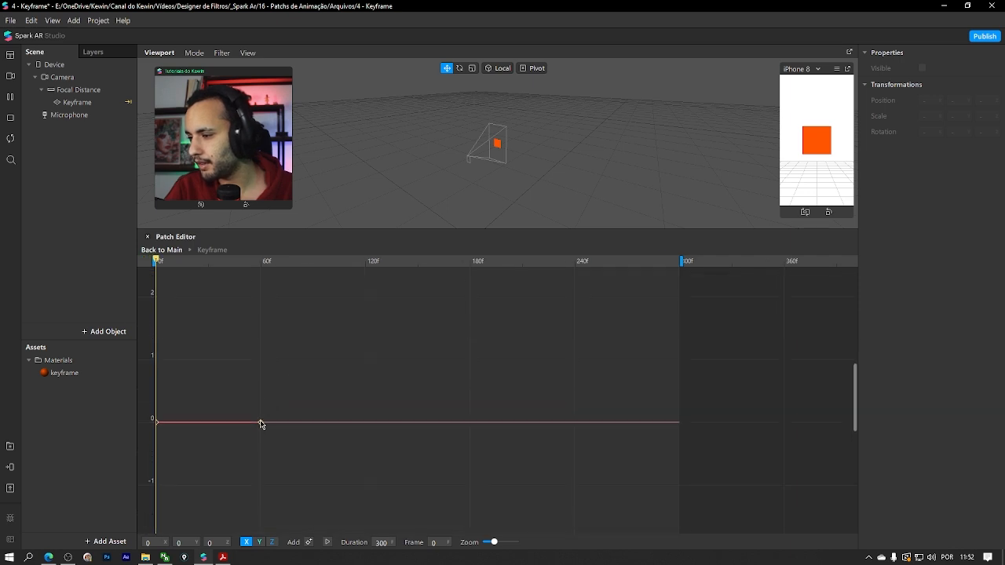
{"action": "double_click", "coordinate": [261, 422]}
{"action": "left_click_drag", "start_coordinate": [262, 425], "coordinate": [681, 423]}
{"action": "left_click", "coordinate": [594, 348]}
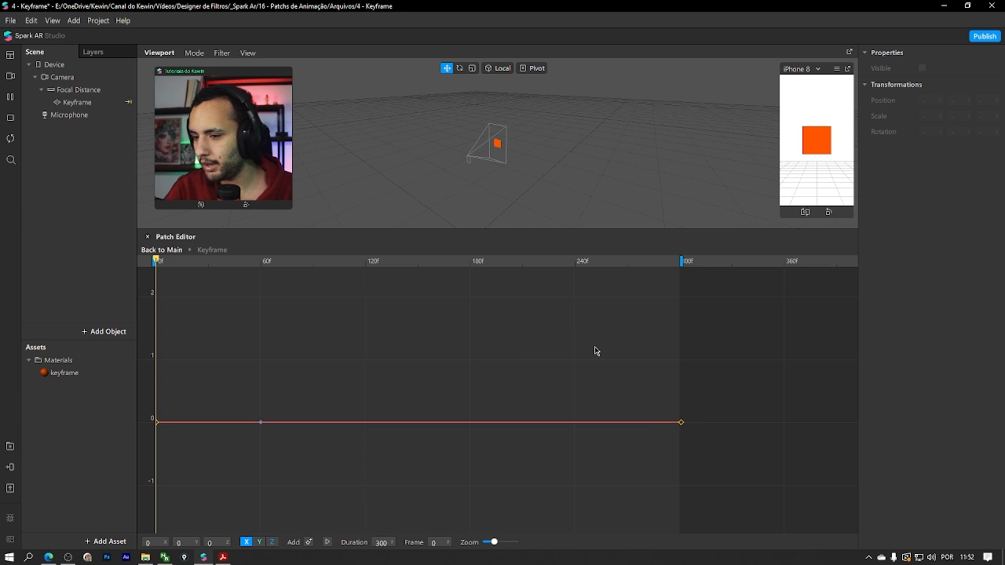
{"action": "left_click_drag", "start_coordinate": [681, 425], "coordinate": [262, 424]}
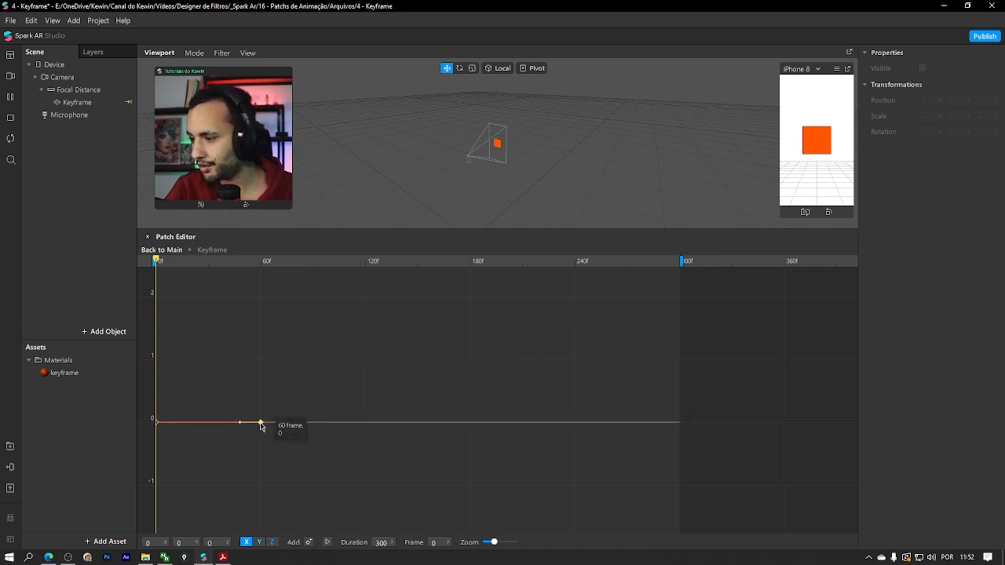
{"action": "left_click", "coordinate": [288, 392]}
Save the project and examine the Y and Z curves with the playhead at frame 0, ending on the X curve
{"action": "key", "text": "ctrl"}
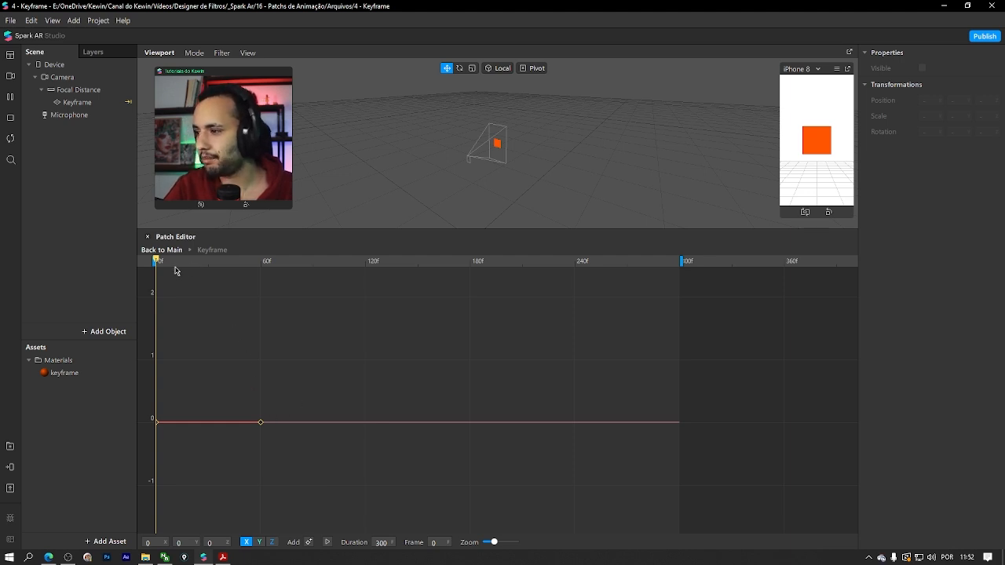
{"action": "left_click_drag", "start_coordinate": [158, 263], "coordinate": [127, 273]}
{"action": "left_click", "coordinate": [263, 544]}
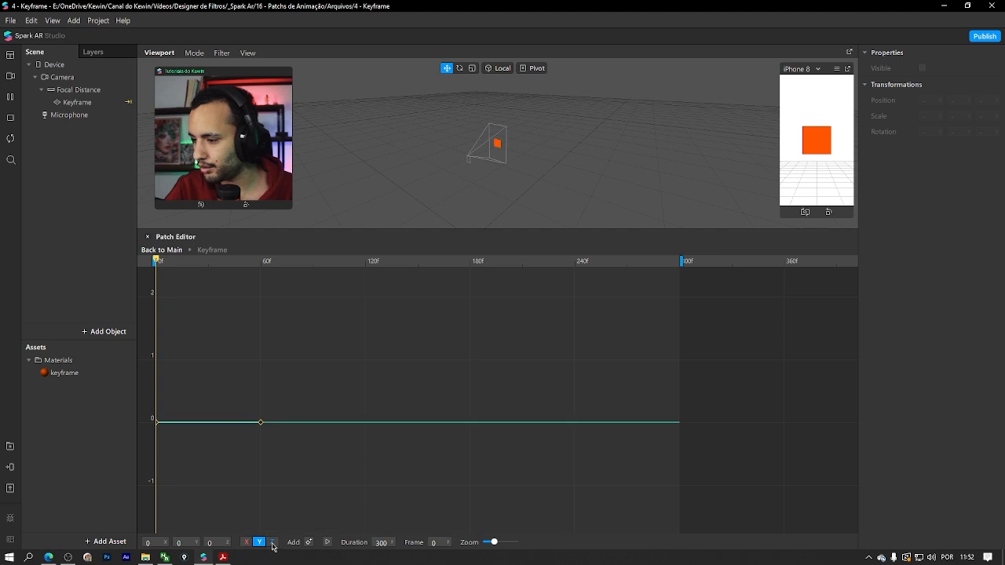
{"action": "left_click", "coordinate": [273, 543]}
{"action": "left_click", "coordinate": [246, 543]}
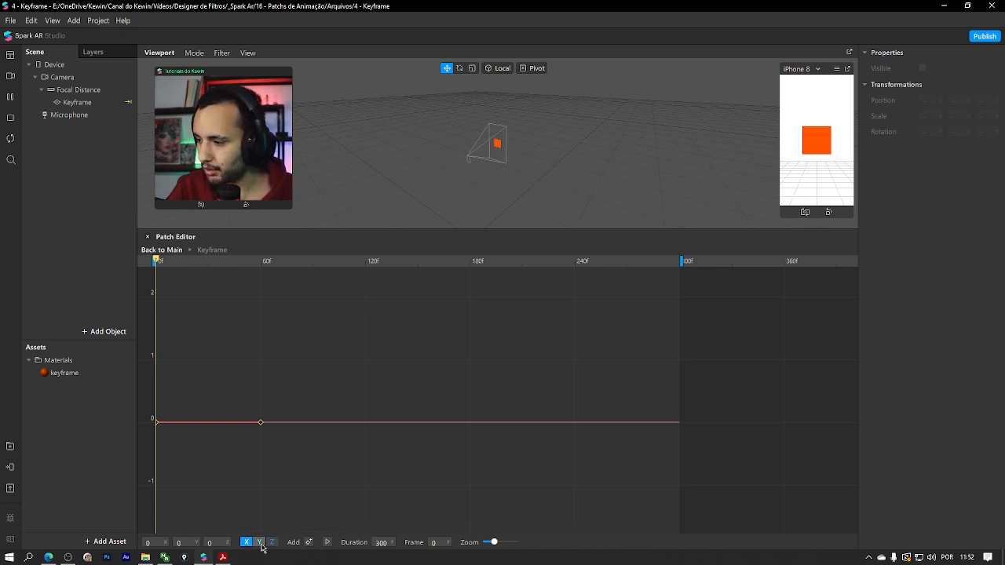
Raise the first X keyframe at frame 0 to a value of about 0.2
{"action": "scroll", "coordinate": [243, 457], "scroll_direction": "up", "scroll_amount": 1}
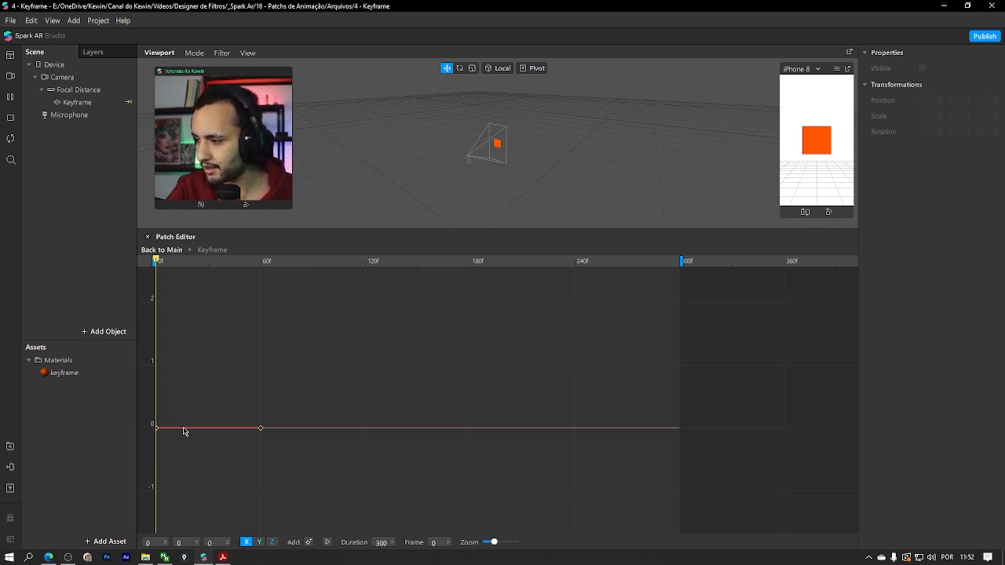
{"action": "left_click", "coordinate": [151, 543]}
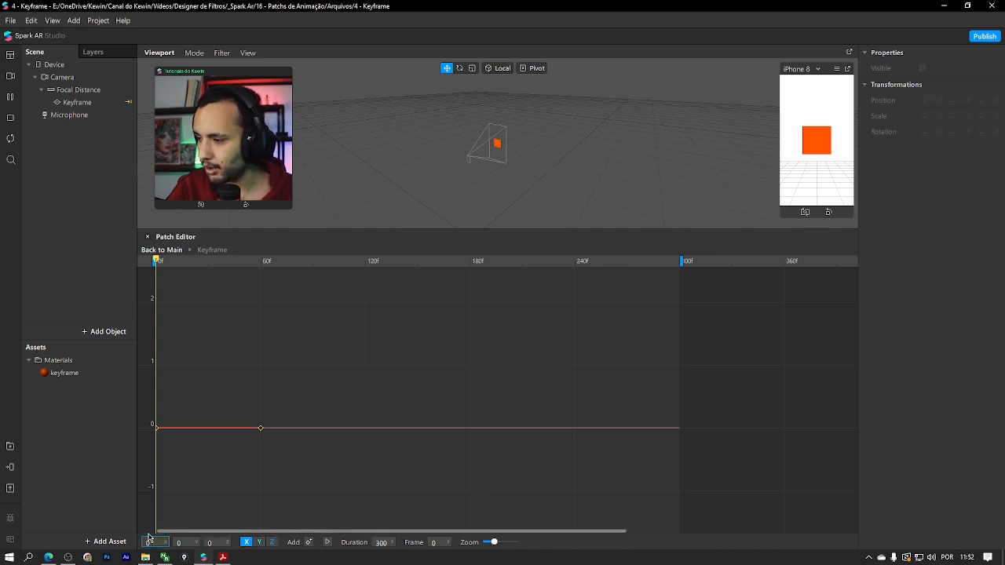
{"action": "mouse_move", "coordinate": [158, 262]}
{"action": "left_mouse_down"}
{"action": "mouse_move", "coordinate": [256, 262]}
{"action": "mouse_move", "coordinate": [156, 261]}
{"action": "left_mouse_up"}
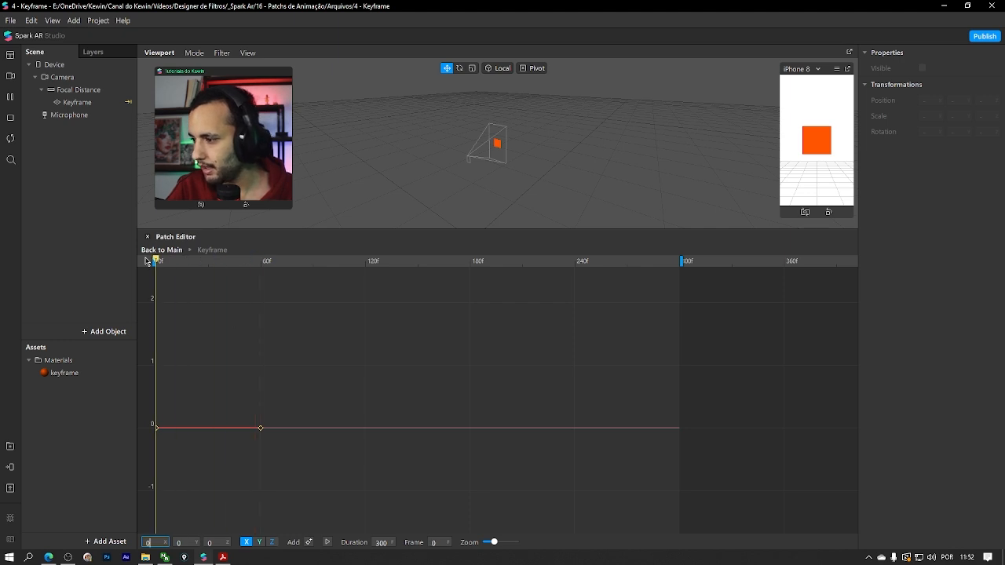
{"action": "left_click", "coordinate": [161, 428]}
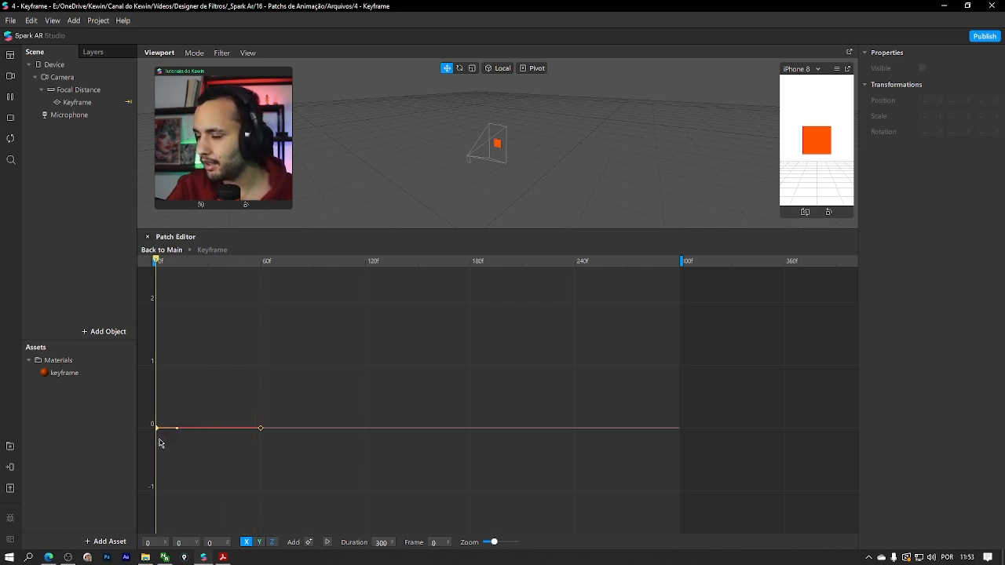
{"action": "left_click_drag", "start_coordinate": [158, 431], "coordinate": [157, 420]}
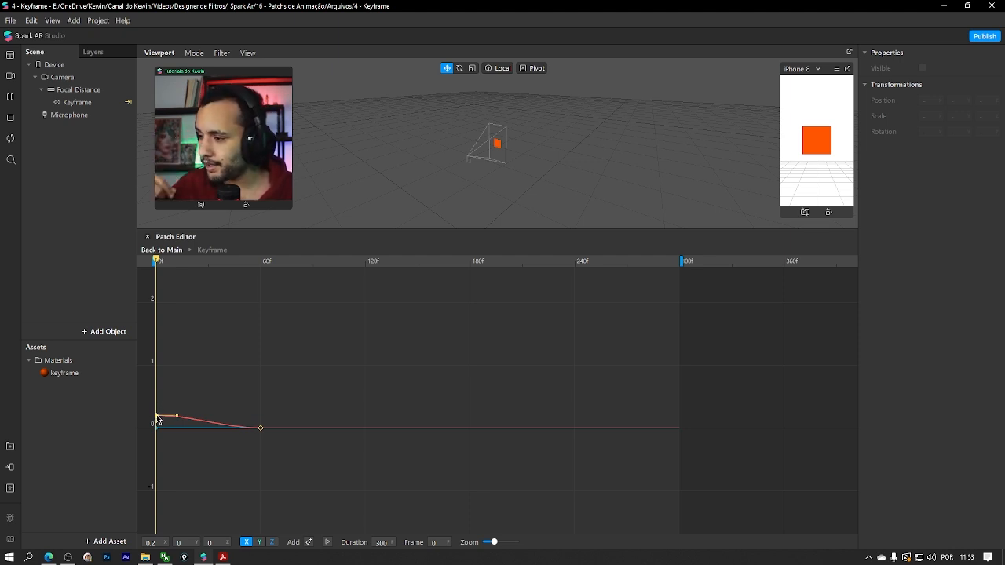
{"action": "mouse_move", "coordinate": [157, 414]}
{"action": "left_mouse_down"}
{"action": "mouse_move", "coordinate": [157, 431]}
{"action": "mouse_move", "coordinate": [157, 418]}
{"action": "left_mouse_up"}
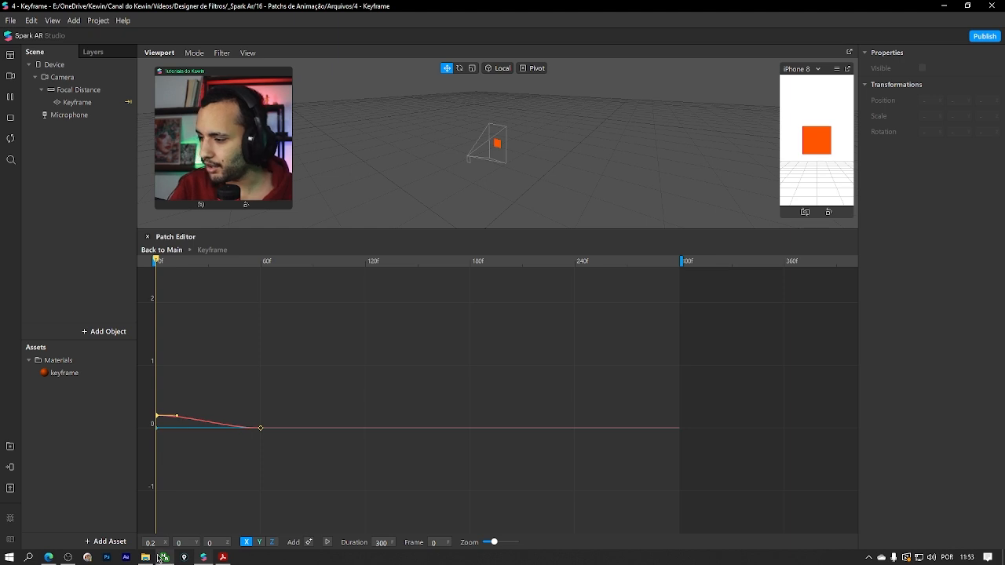
Move the playhead to frame 60 and raise the X keyframe there to about 0.76
{"action": "left_click_drag", "start_coordinate": [156, 264], "coordinate": [262, 295]}
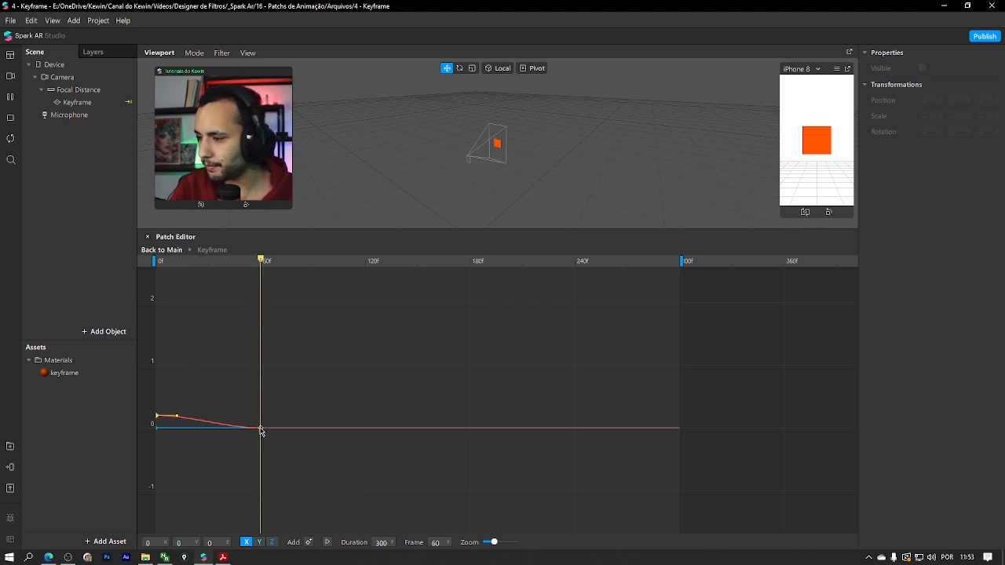
{"action": "left_click_drag", "start_coordinate": [261, 431], "coordinate": [262, 384]}
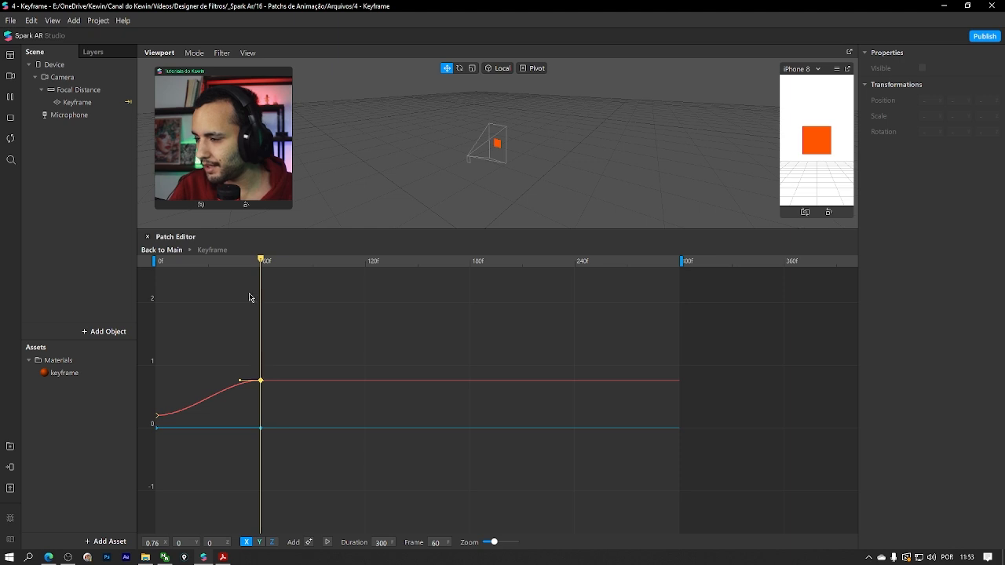
{"action": "left_click_drag", "start_coordinate": [260, 262], "coordinate": [262, 292]}
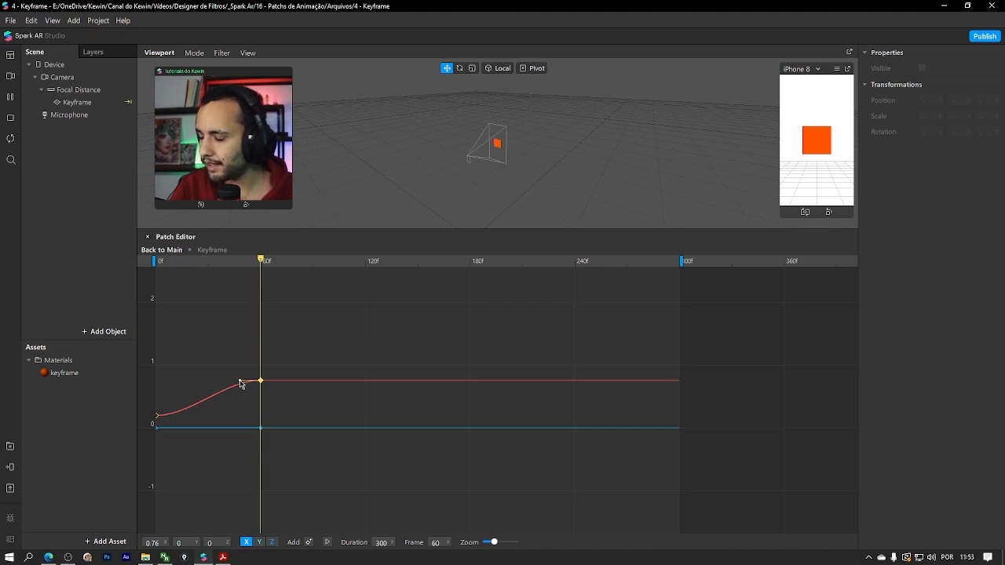
Adjust the keyframes' curve handles to straighten the X curve between frames 0 and 60, and bend its start into a steep rise
{"action": "left_click", "coordinate": [157, 417]}
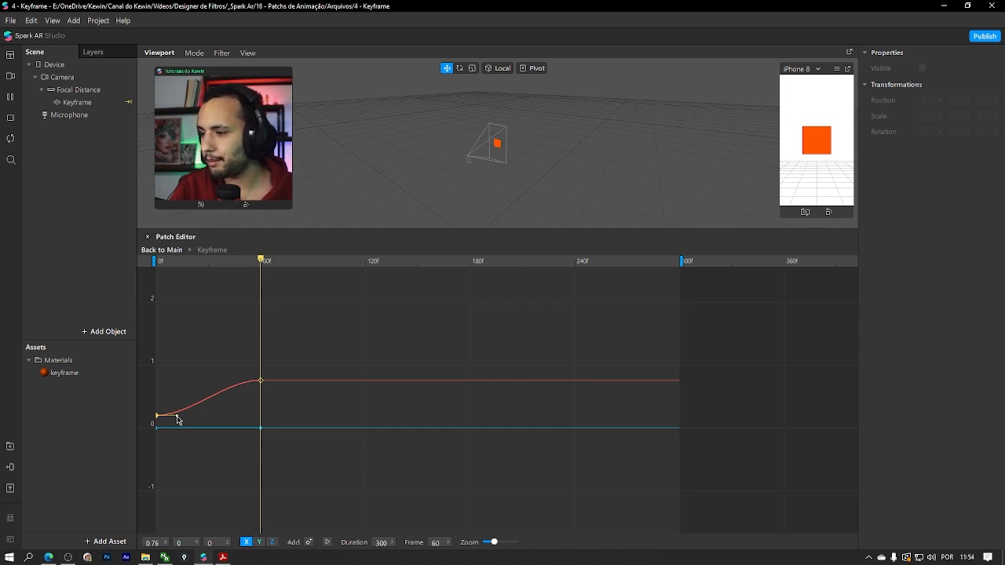
{"action": "mouse_move", "coordinate": [177, 417]}
{"action": "left_mouse_down"}
{"action": "mouse_move", "coordinate": [235, 386]}
{"action": "mouse_move", "coordinate": [230, 397]}
{"action": "mouse_move", "coordinate": [181, 410]}
{"action": "left_mouse_up"}
{"action": "left_click", "coordinate": [260, 383]}
{"action": "left_click", "coordinate": [157, 416]}
{"action": "left_click", "coordinate": [260, 383]}
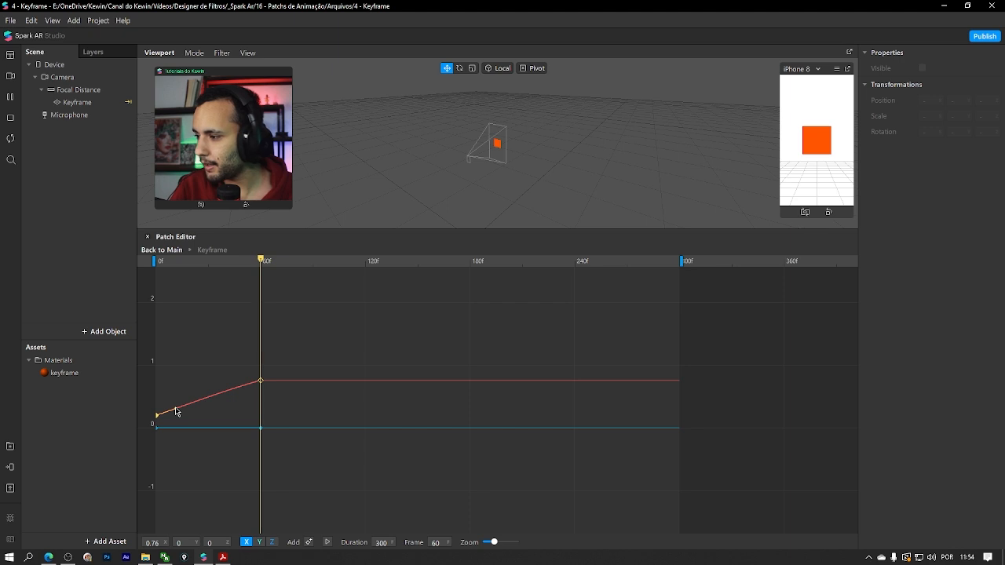
{"action": "left_click_drag", "start_coordinate": [176, 410], "coordinate": [215, 335]}
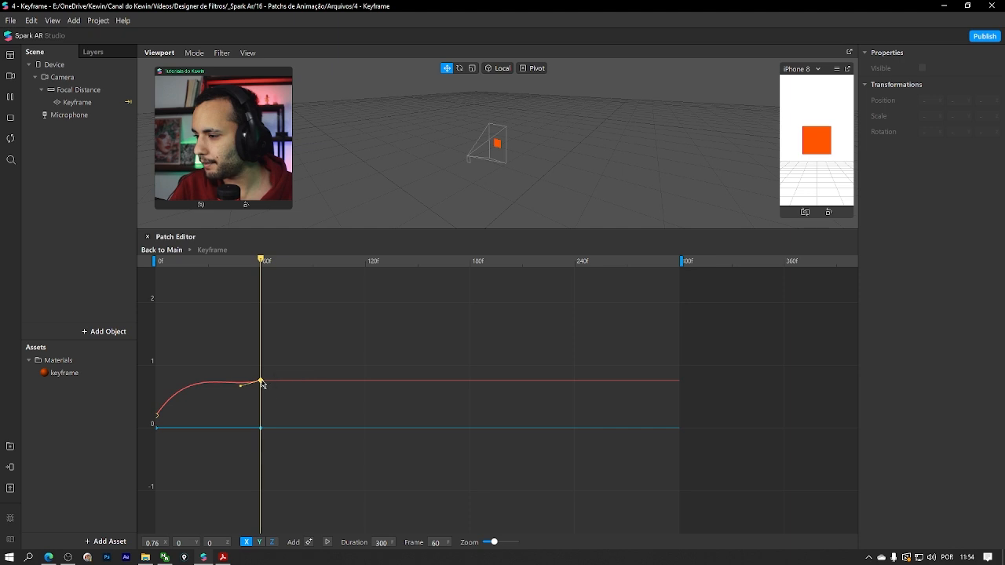
Raise the X curve's keyframe near frame 60 to about 0.94 and steepen the first keyframe's Bezier handle
{"action": "left_click_drag", "start_coordinate": [261, 383], "coordinate": [240, 391]}
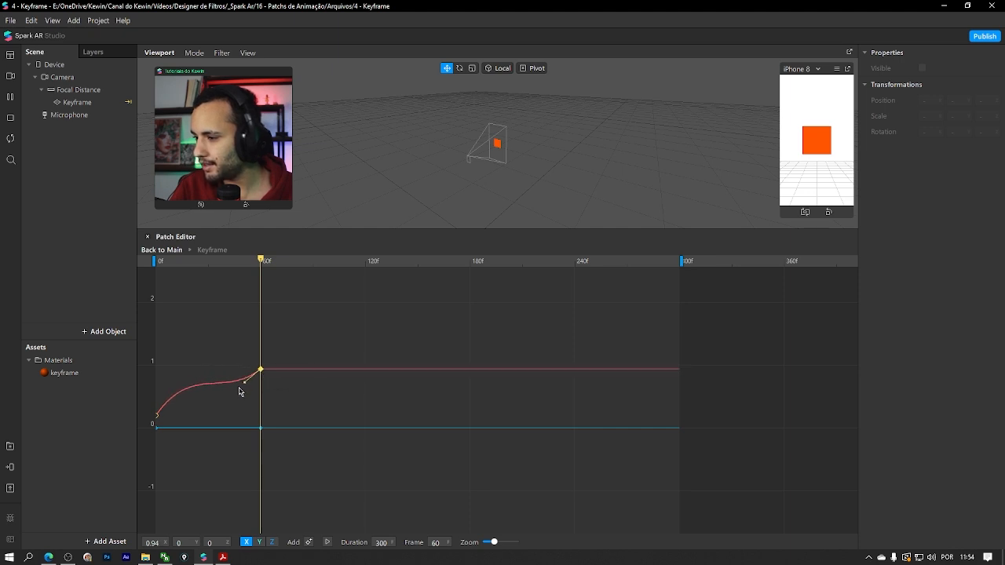
{"action": "left_click", "coordinate": [158, 414]}
{"action": "left_click_drag", "start_coordinate": [168, 403], "coordinate": [177, 382]}
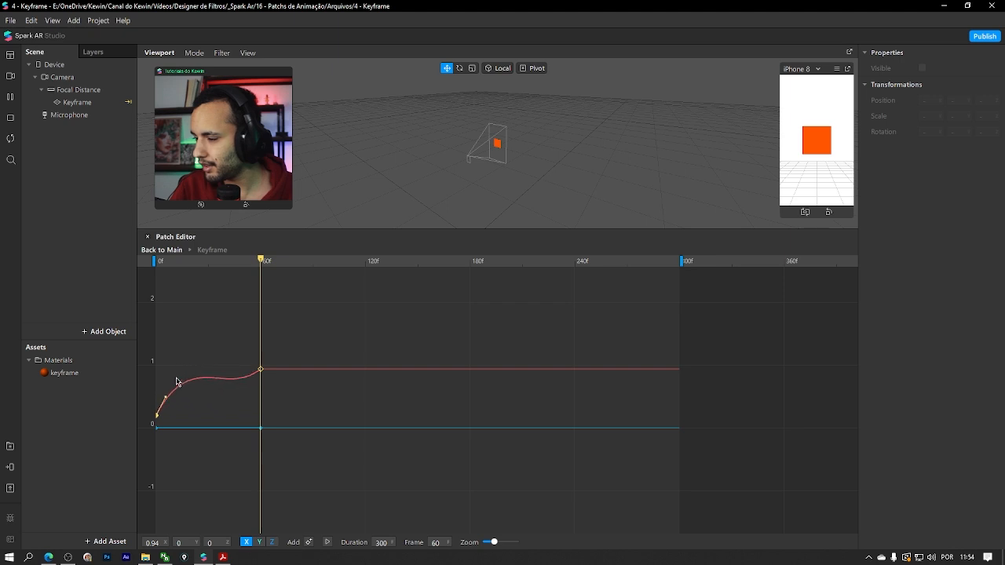
{"action": "left_click", "coordinate": [260, 370]}
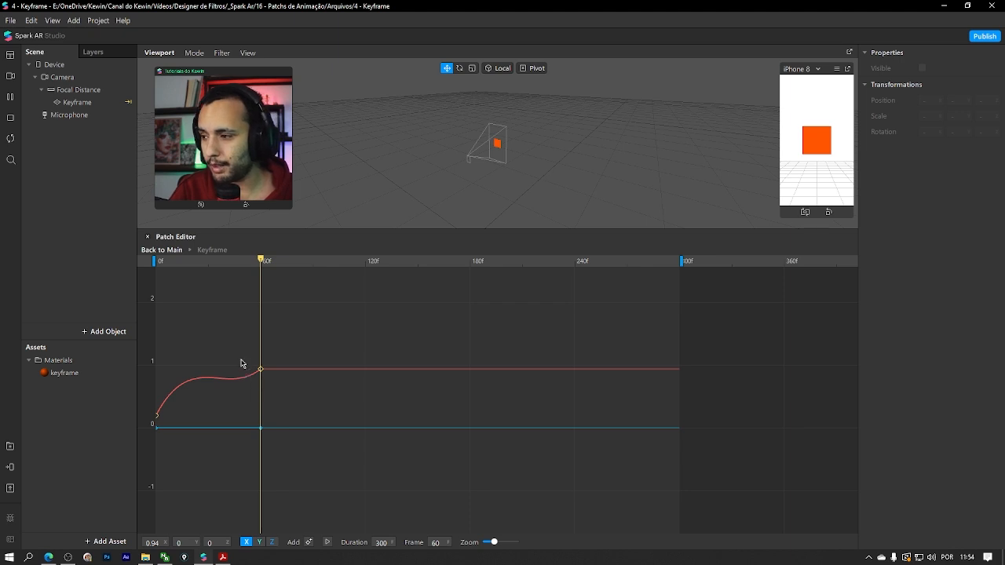
Add an X keyframe at frame 31, and move it to about frame 15 at a value of about 1.3
{"action": "left_click_drag", "start_coordinate": [262, 263], "coordinate": [210, 265]}
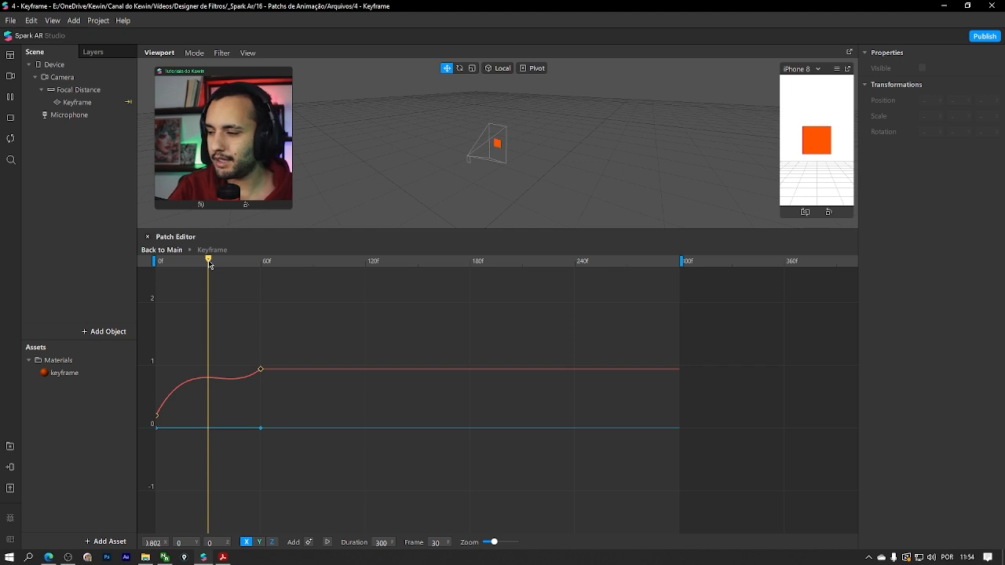
{"action": "left_click_drag", "start_coordinate": [210, 263], "coordinate": [211, 264]}
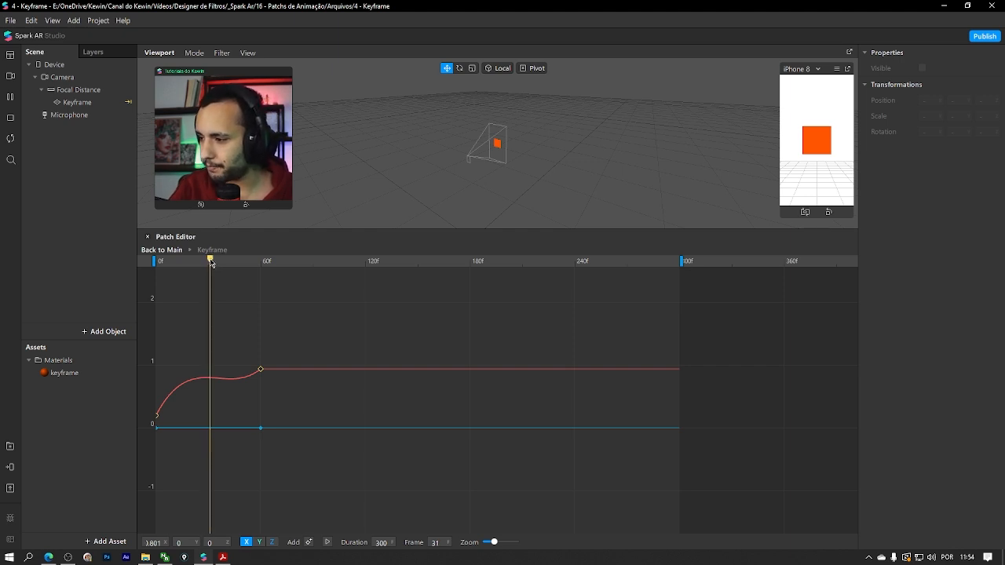
{"action": "left_click", "coordinate": [259, 371]}
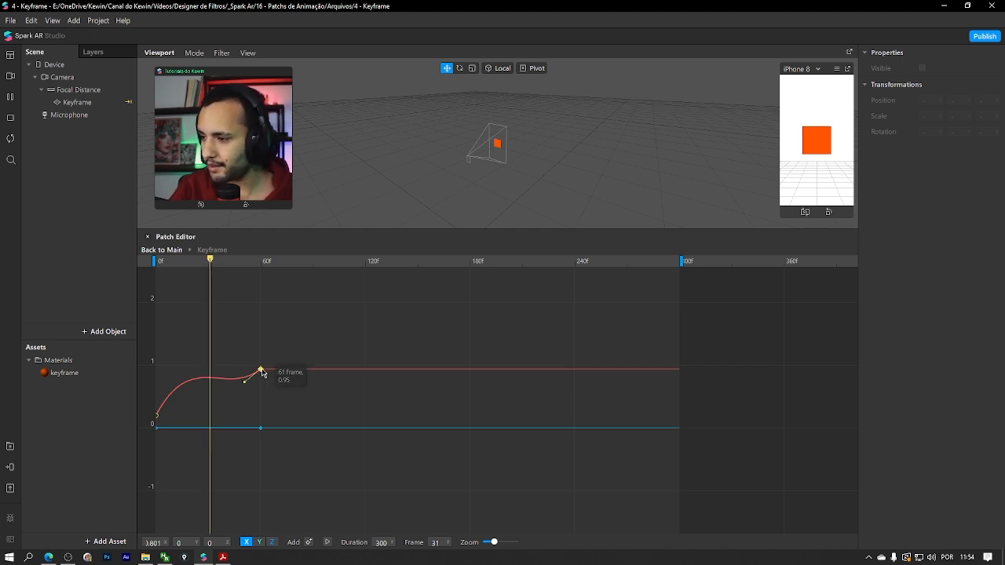
{"action": "left_click", "coordinate": [157, 417]}
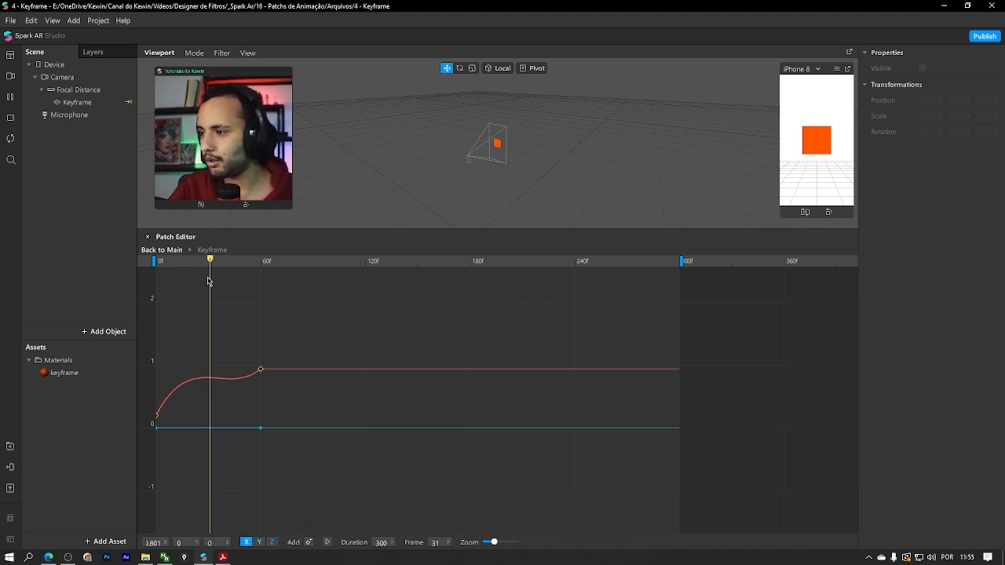
{"action": "left_click", "coordinate": [309, 542]}
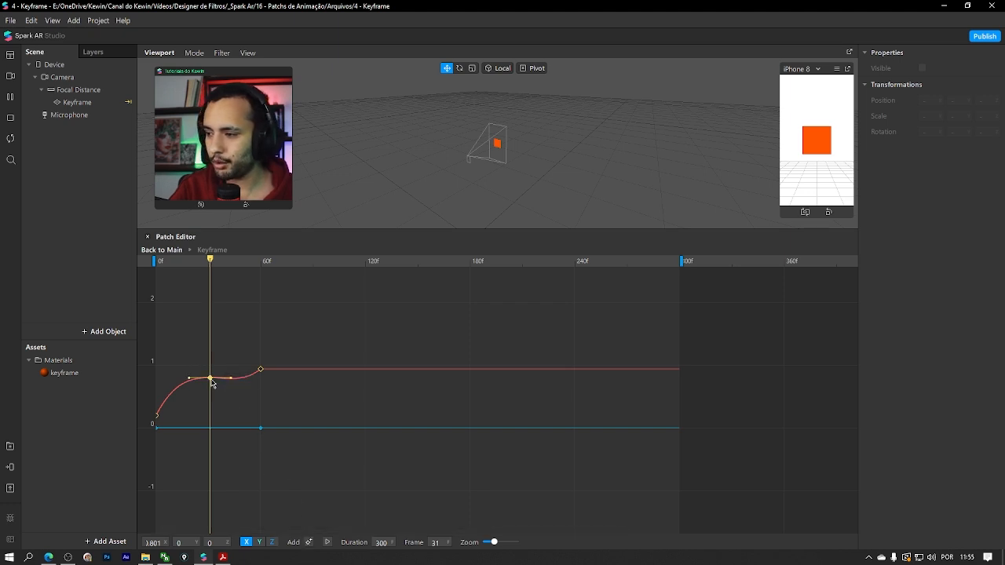
{"action": "left_click_drag", "start_coordinate": [211, 380], "coordinate": [183, 350]}
Add an X keyframe at frame 107, and move it to frame 105 with a value of 1.63
{"action": "left_click_drag", "start_coordinate": [206, 259], "coordinate": [342, 260]}
{"action": "left_click", "coordinate": [308, 542]}
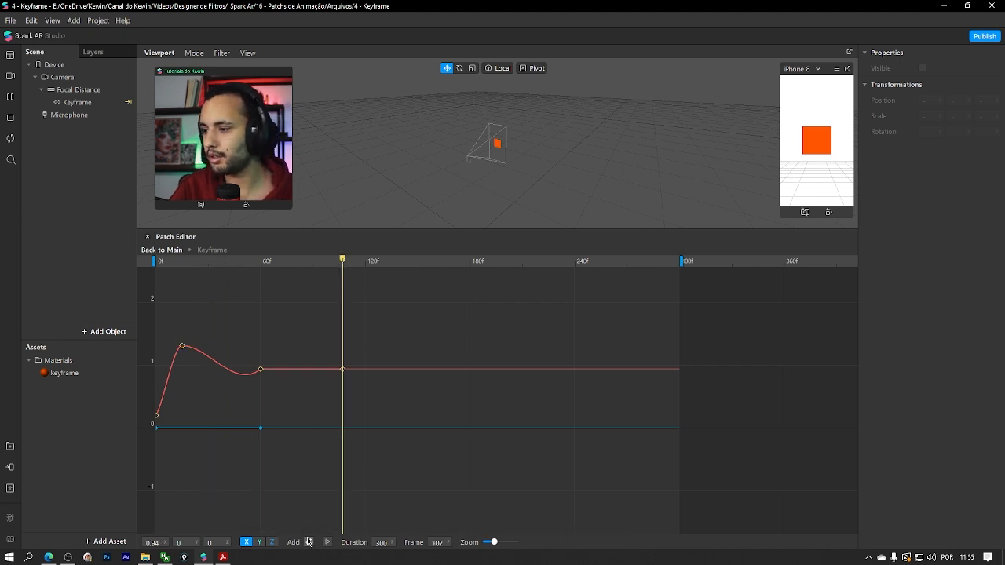
{"action": "left_click_drag", "start_coordinate": [343, 369], "coordinate": [339, 325]}
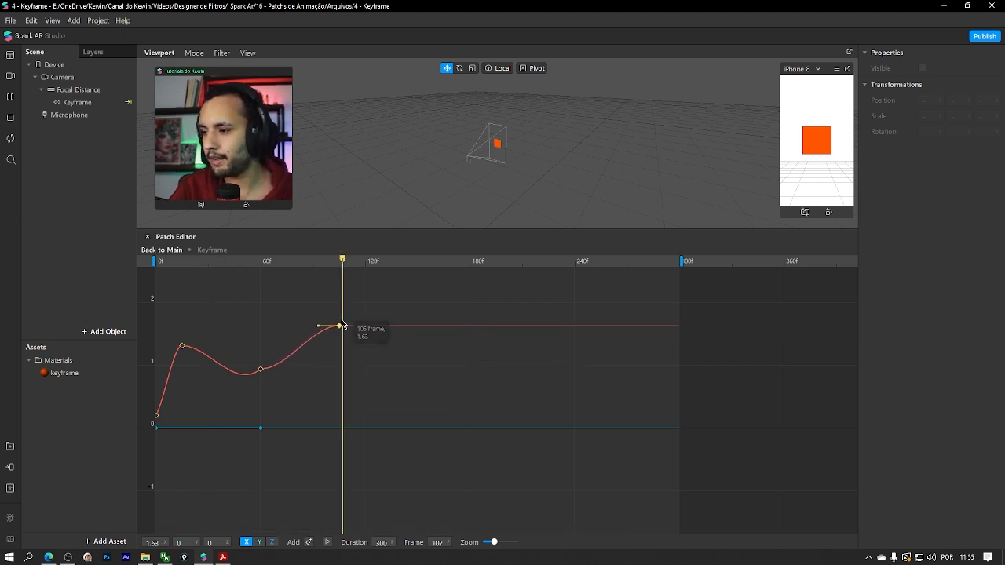
Add an X keyframe at frame 80 and shift it slightly later on the curve
{"action": "left_click_drag", "start_coordinate": [342, 260], "coordinate": [295, 271]}
{"action": "left_click", "coordinate": [308, 543]}
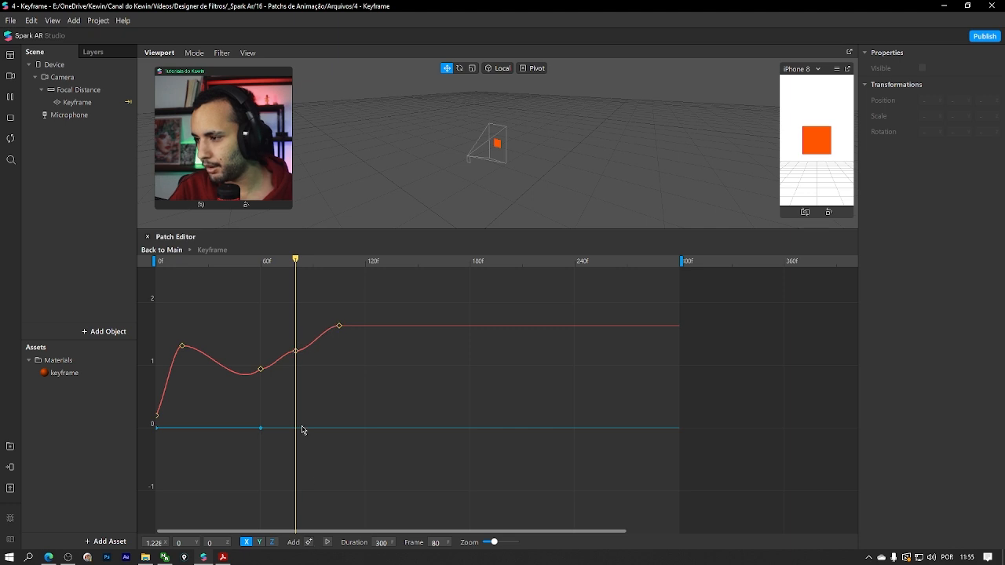
{"action": "left_click_drag", "start_coordinate": [296, 350], "coordinate": [302, 352]}
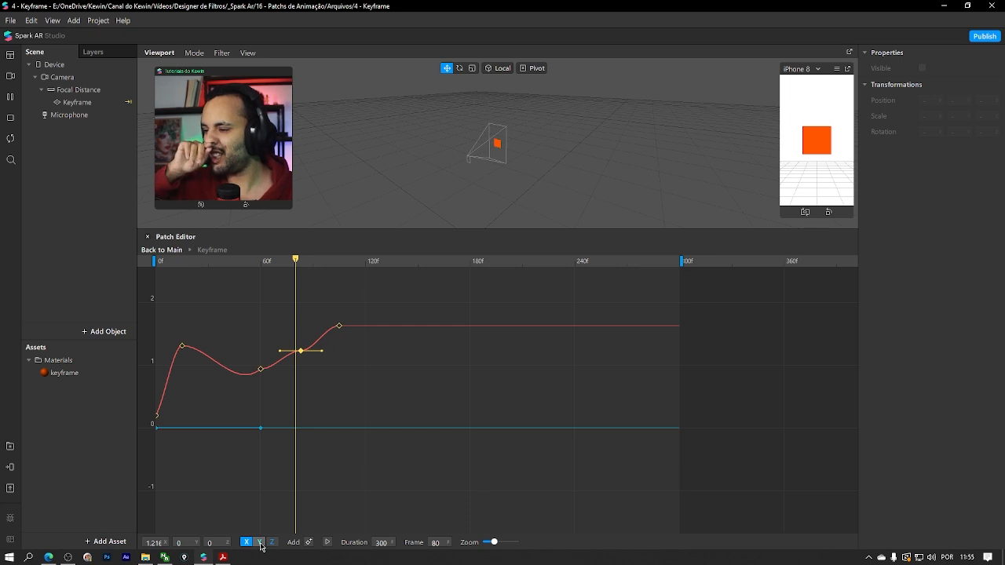
Switch to the Y curve, raise its first keyframe to about 0.8 and add a keyframe at frame 24
{"action": "left_click", "coordinate": [260, 542]}
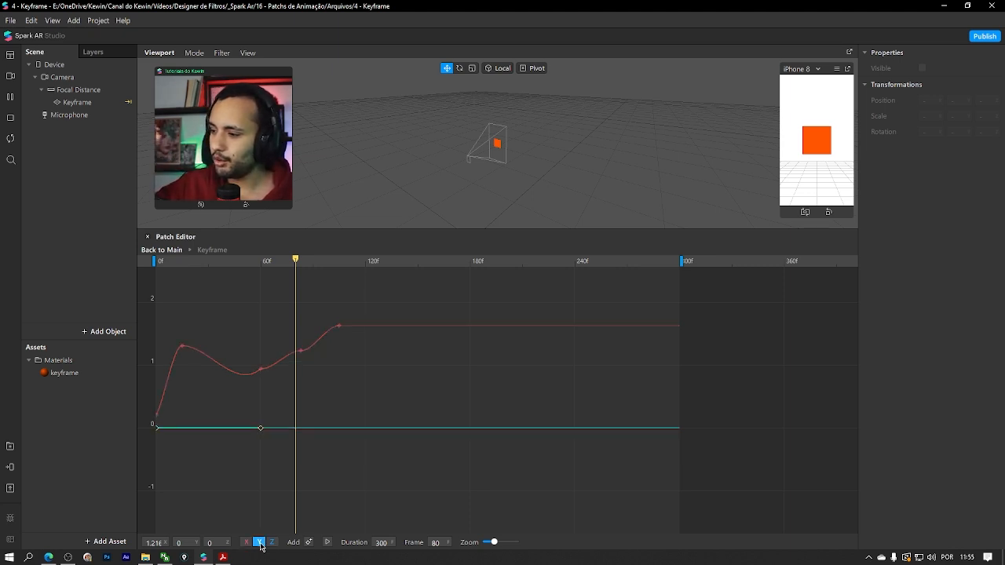
{"action": "left_click_drag", "start_coordinate": [228, 261], "coordinate": [199, 261]}
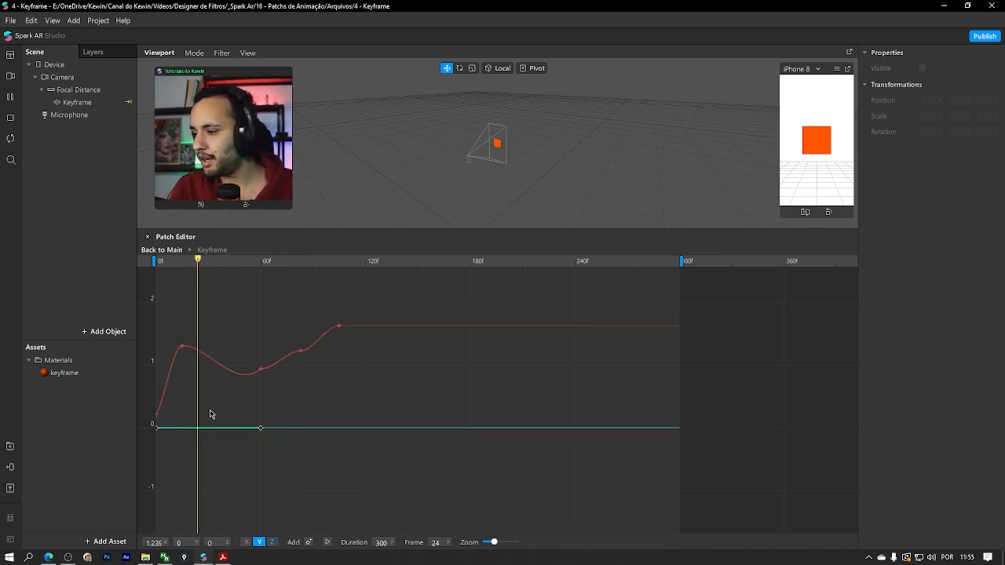
{"action": "left_click_drag", "start_coordinate": [155, 428], "coordinate": [157, 378]}
{"action": "left_click", "coordinate": [308, 542]}
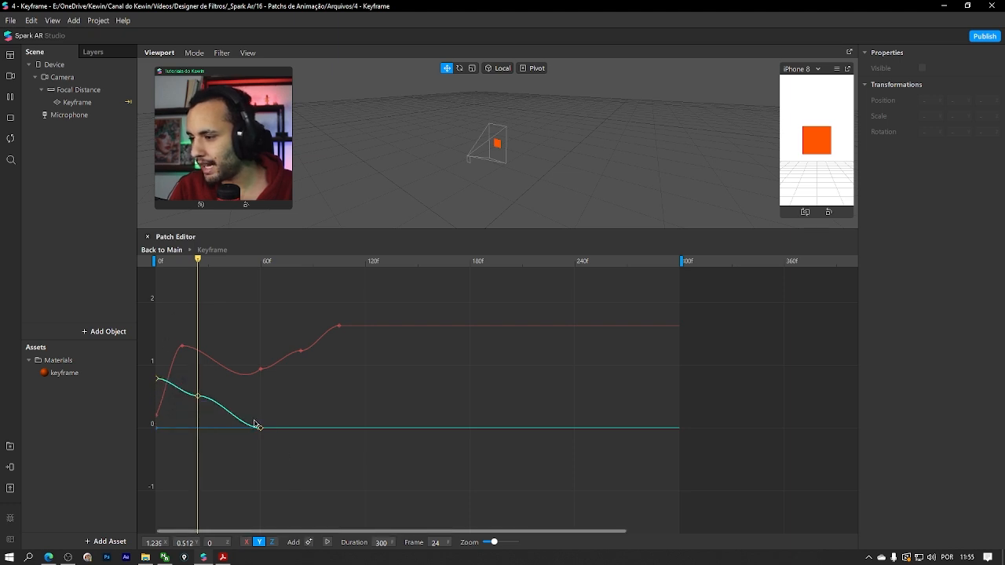
Move the last Y keyframe to about frame 100 and add a Y keyframe at frame 67
{"action": "left_click_drag", "start_coordinate": [261, 428], "coordinate": [330, 431]}
{"action": "left_click_drag", "start_coordinate": [218, 261], "coordinate": [274, 265]}
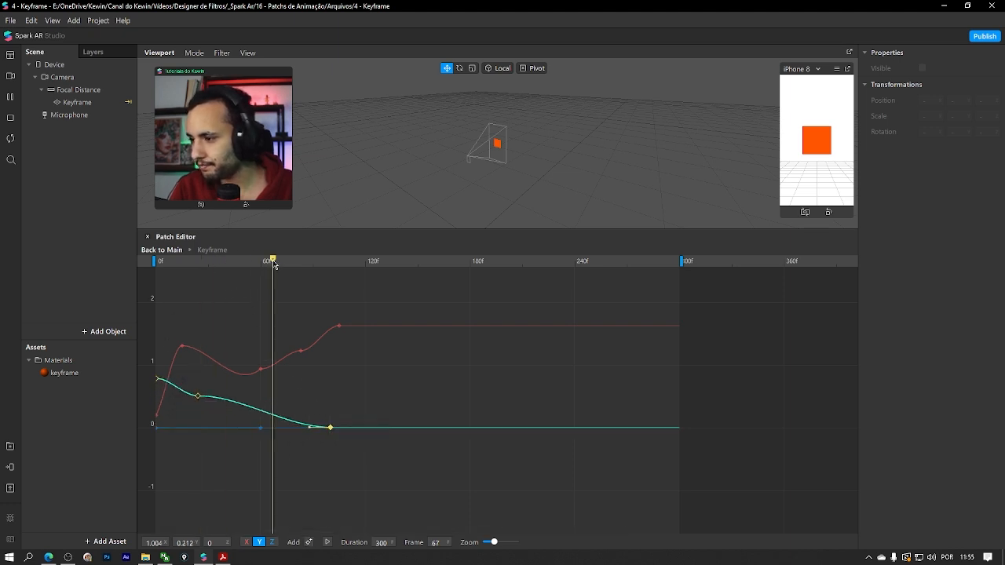
{"action": "left_click", "coordinate": [309, 542]}
Raise the last Y keyframe to about 0.75 near frame 106 and add a Y keyframe at frame 84
{"action": "left_click_drag", "start_coordinate": [330, 427], "coordinate": [342, 380]}
{"action": "left_click", "coordinate": [303, 261]}
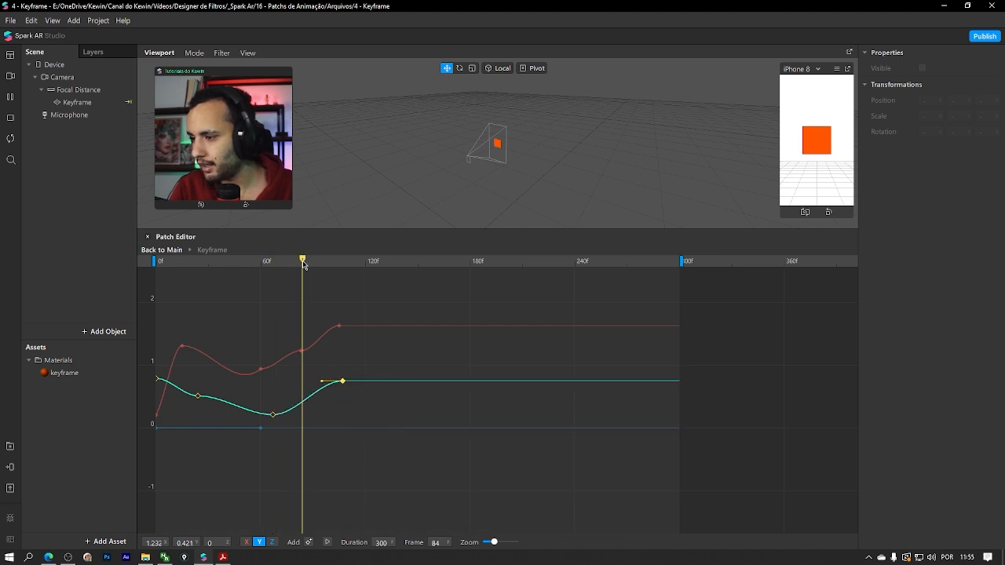
{"action": "left_click", "coordinate": [308, 543]}
Move the last Y keyframe to about frame 126 at 0.26, then add one at frame 183 and raise it to about 0.76
{"action": "left_click_drag", "start_coordinate": [342, 380], "coordinate": [376, 412]}
{"action": "left_click_drag", "start_coordinate": [382, 261], "coordinate": [475, 261]}
{"action": "left_click", "coordinate": [309, 542]}
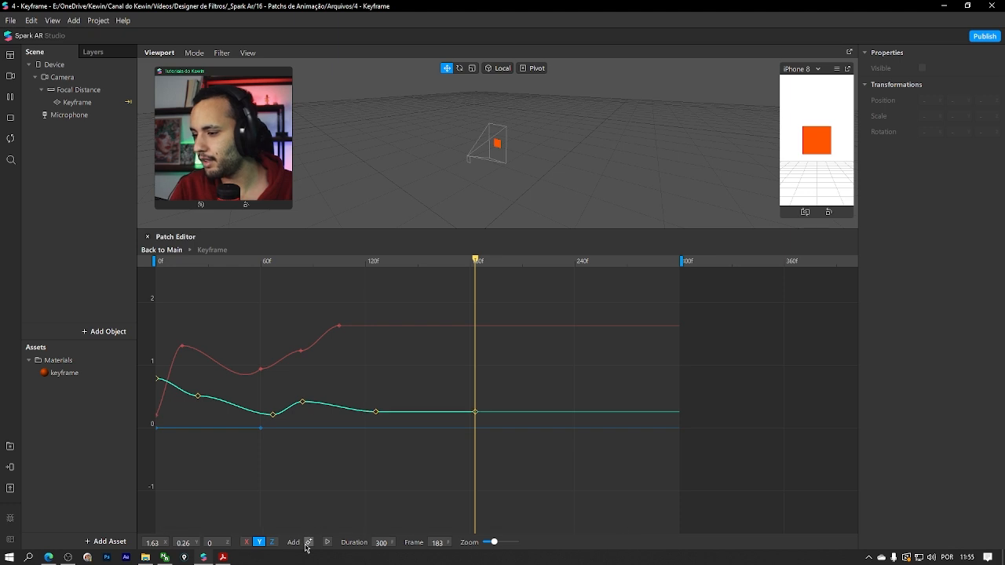
{"action": "left_click_drag", "start_coordinate": [475, 411], "coordinate": [479, 384]}
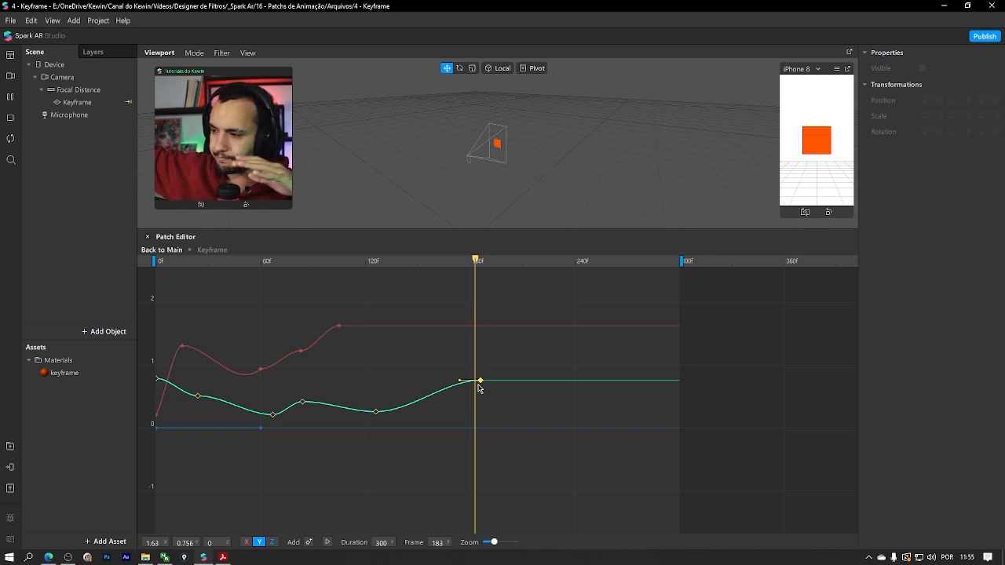
Return to the main patch graph and examine the Screen Tap, Delay and Animation patches and their connections
{"action": "left_click", "coordinate": [171, 249]}
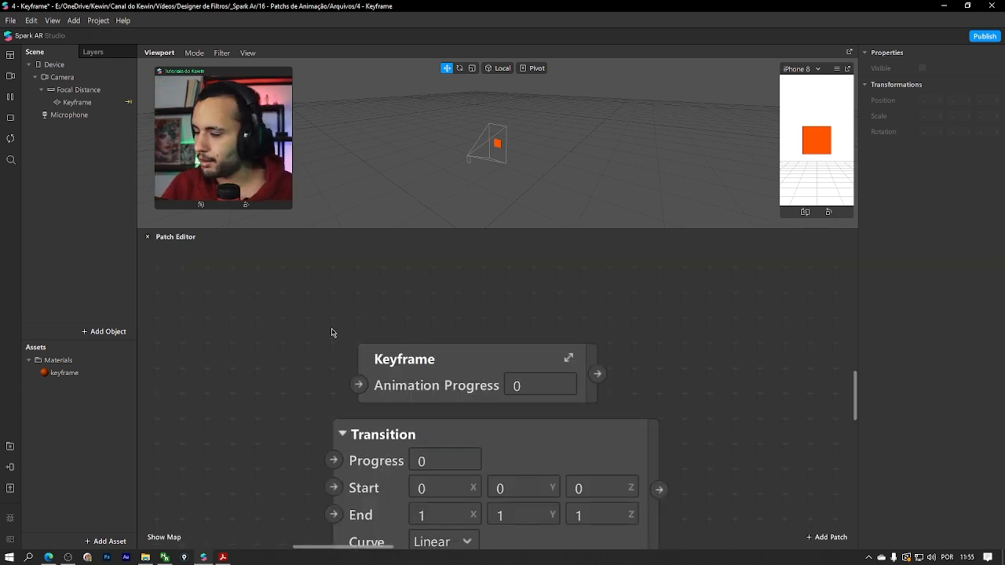
{"action": "scroll", "coordinate": [649, 398], "scroll_direction": "down", "scroll_amount": 2, "text": "ctrl"}
{"action": "left_click_drag", "start_coordinate": [718, 410], "coordinate": [286, 403], "text": "alt"}
{"action": "left_click_drag", "start_coordinate": [498, 379], "coordinate": [219, 377], "text": "alt"}
{"action": "scroll", "coordinate": [461, 377], "scroll_direction": "down", "scroll_amount": 1, "text": "ctrl"}
{"action": "left_click_drag", "start_coordinate": [626, 399], "coordinate": [414, 401], "text": "alt"}
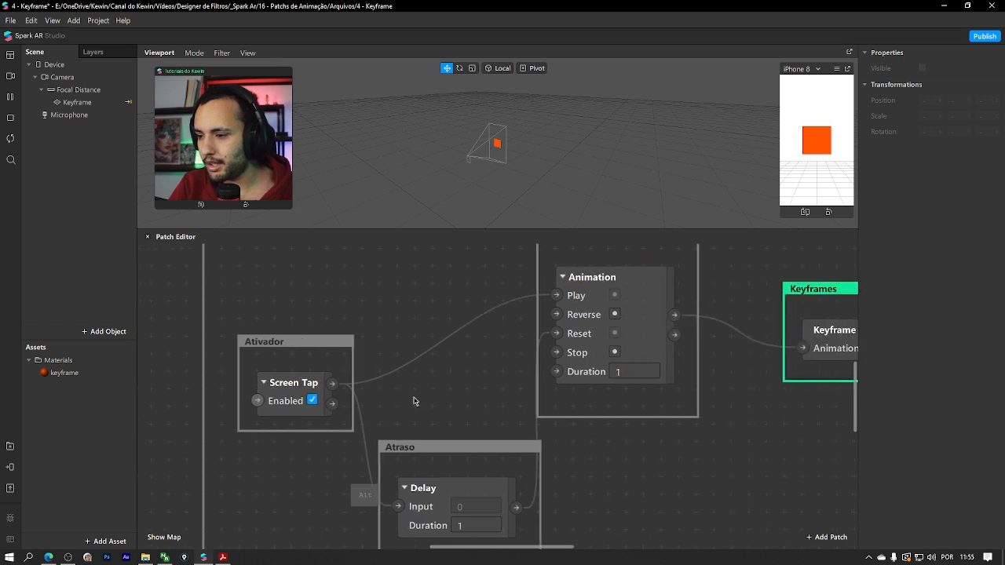
{"action": "scroll", "coordinate": [419, 385], "scroll_direction": "down", "scroll_amount": 1, "text": "ctrl"}
{"action": "scroll", "coordinate": [418, 386], "scroll_direction": "up", "scroll_amount": 1, "text": "ctrl"}
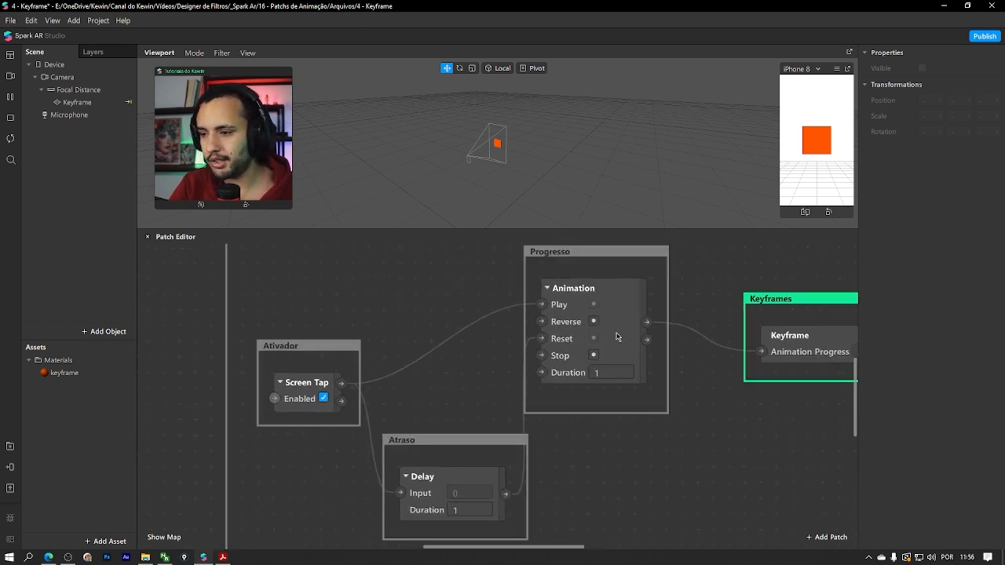
{"action": "left_click", "coordinate": [430, 478]}
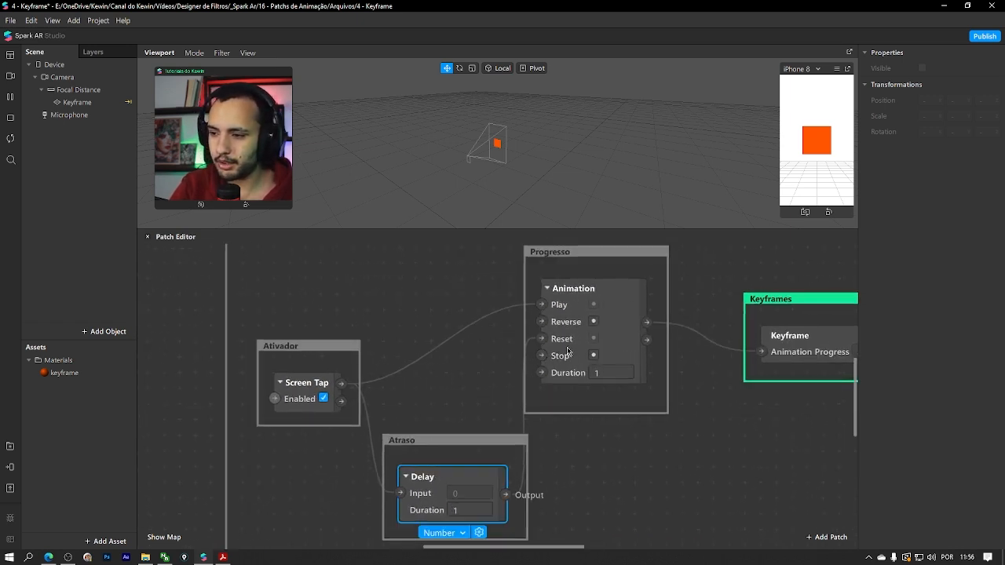
Examine the chain from the Animation patch through the Keyframe patch to the 3D Position target in the Alvo group
{"action": "left_click_drag", "start_coordinate": [691, 460], "coordinate": [439, 495], "text": "alt"}
{"action": "scroll", "coordinate": [550, 406], "scroll_direction": "up", "scroll_amount": 1, "text": "ctrl"}
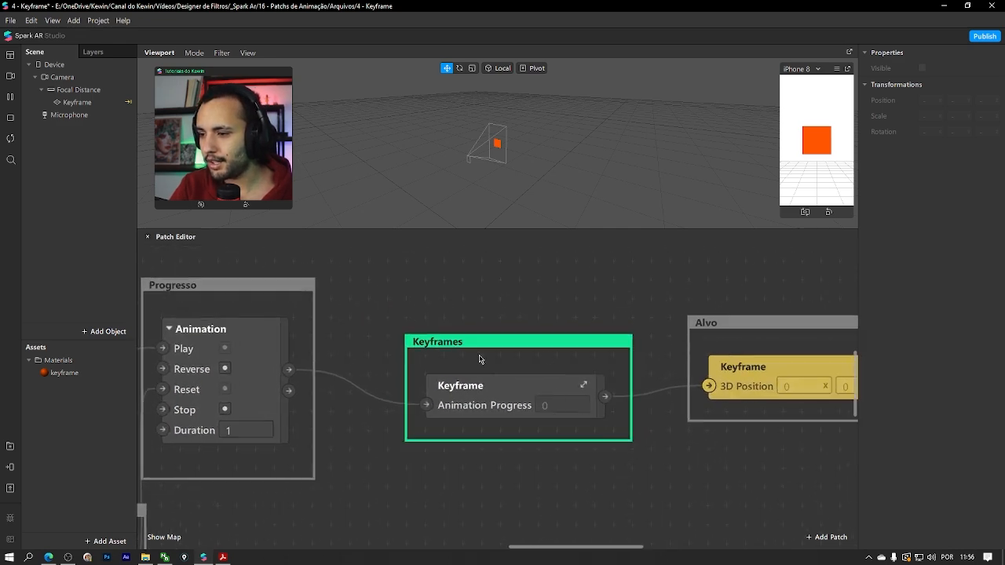
{"action": "left_click", "coordinate": [258, 353]}
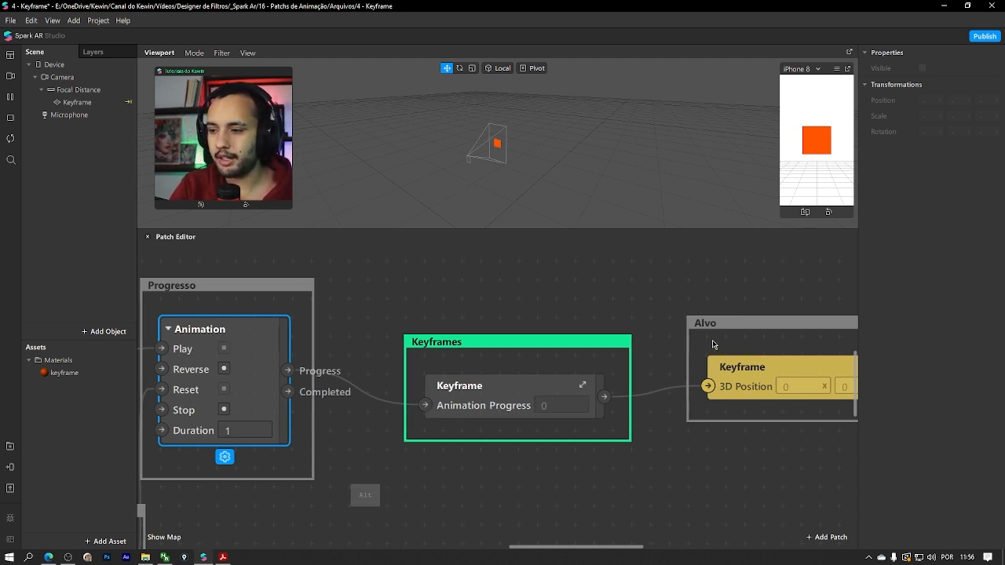
{"action": "scroll", "coordinate": [712, 340], "scroll_direction": "right", "scroll_amount": 3}
{"action": "left_click", "coordinate": [617, 374]}
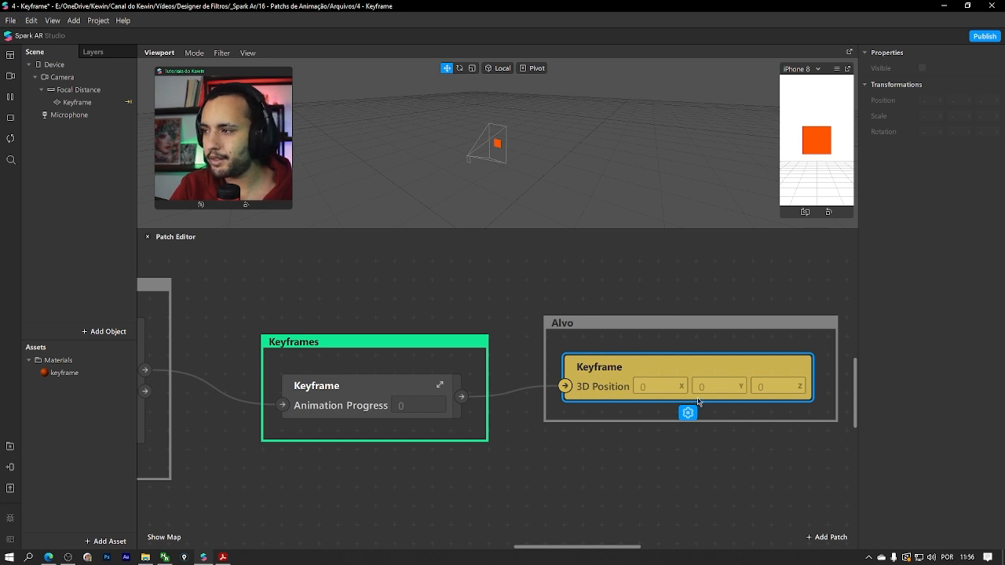
Select the Keyframe plane in the scene and inspect it up close in the 3D viewport
{"action": "left_click", "coordinate": [94, 103]}
{"action": "scroll", "coordinate": [495, 132], "scroll_direction": "up", "scroll_amount": 3}
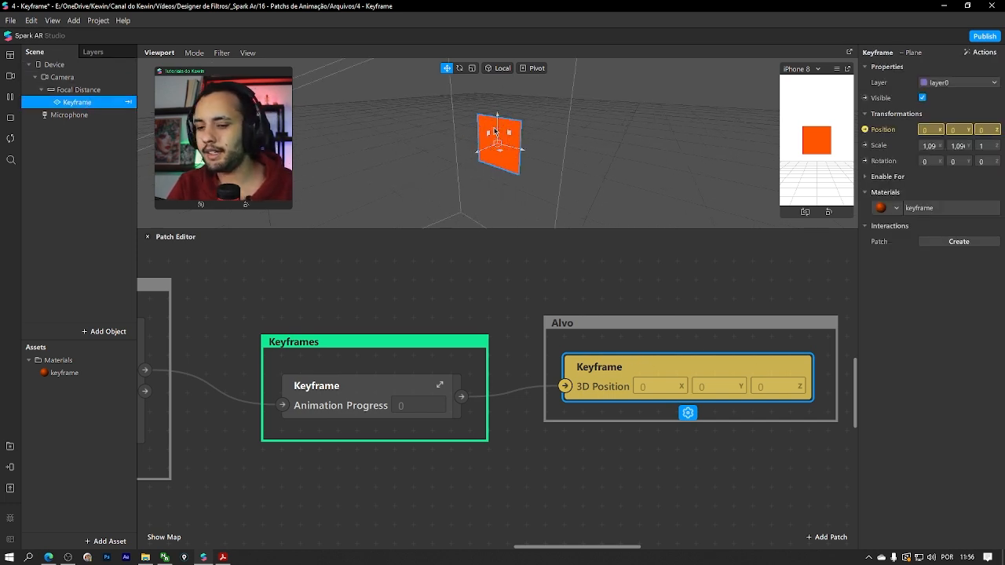
{"action": "scroll", "coordinate": [495, 132], "scroll_direction": "up", "scroll_amount": 5}
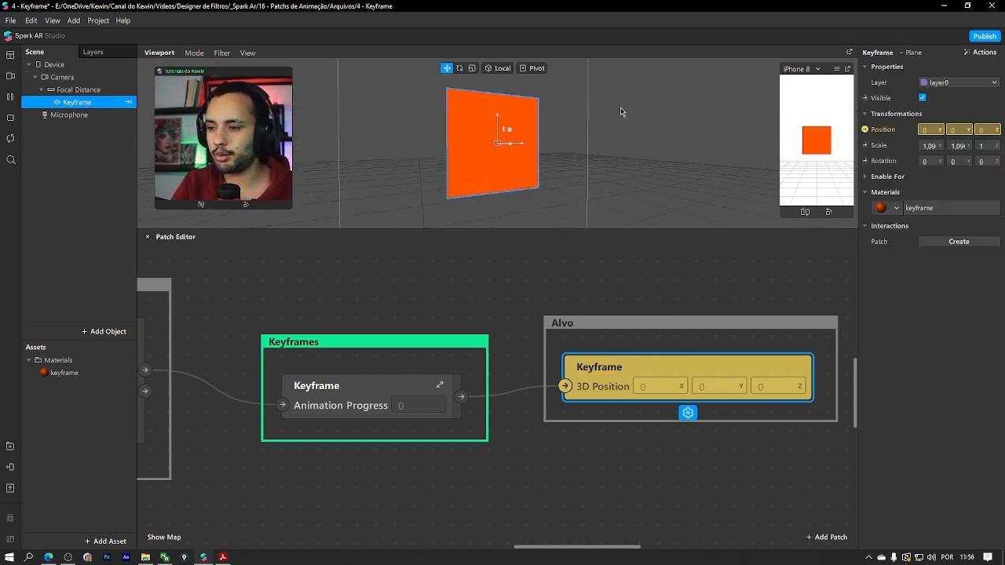
{"action": "left_click_drag", "start_coordinate": [621, 112], "coordinate": [423, 275]}
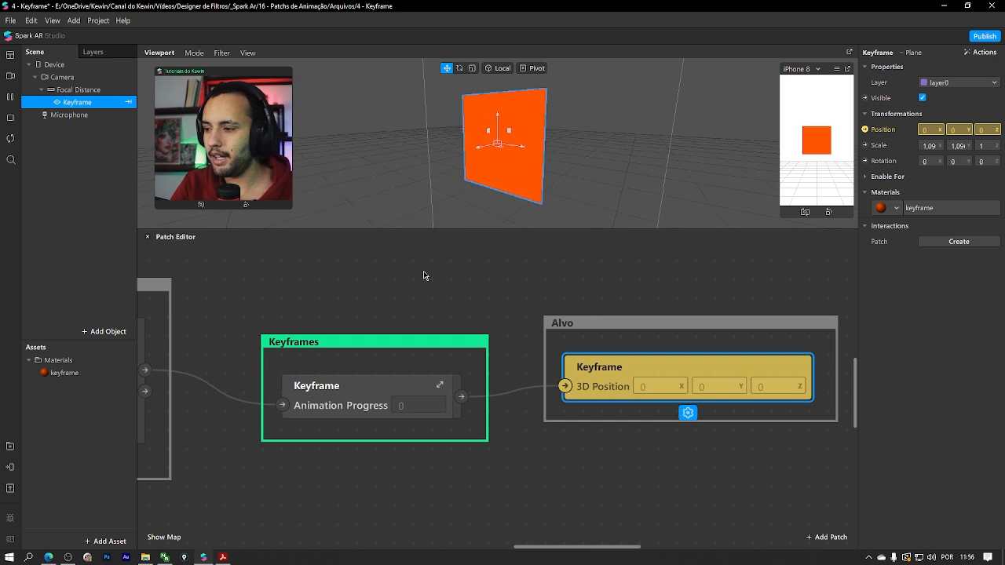
Open the curve editor of the Keyframes group's Keyframe patch and inspect the plane's position relative to the camera
{"action": "left_click", "coordinate": [439, 385]}
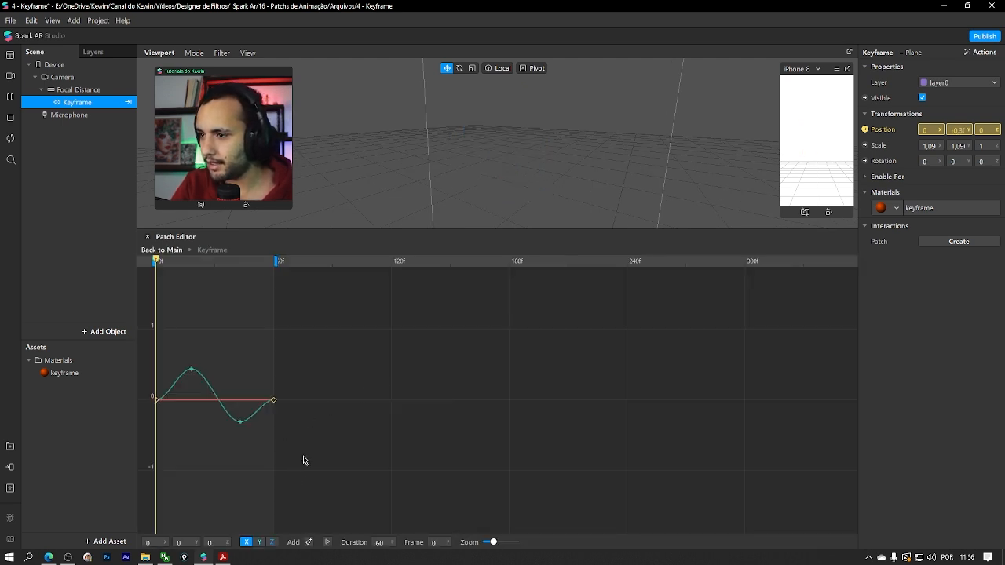
{"action": "scroll", "coordinate": [397, 183], "scroll_direction": "down", "scroll_amount": 5}
{"action": "middle_click_drag", "start_coordinate": [440, 170], "coordinate": [434, 145]}
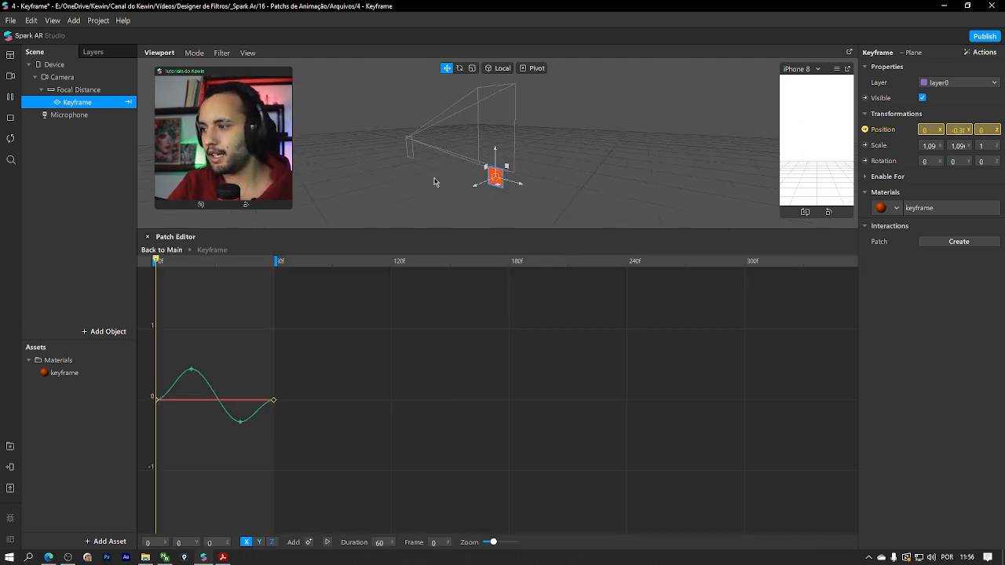
Go back to the main patch graph and clear the current selection
{"action": "left_click", "coordinate": [163, 250]}
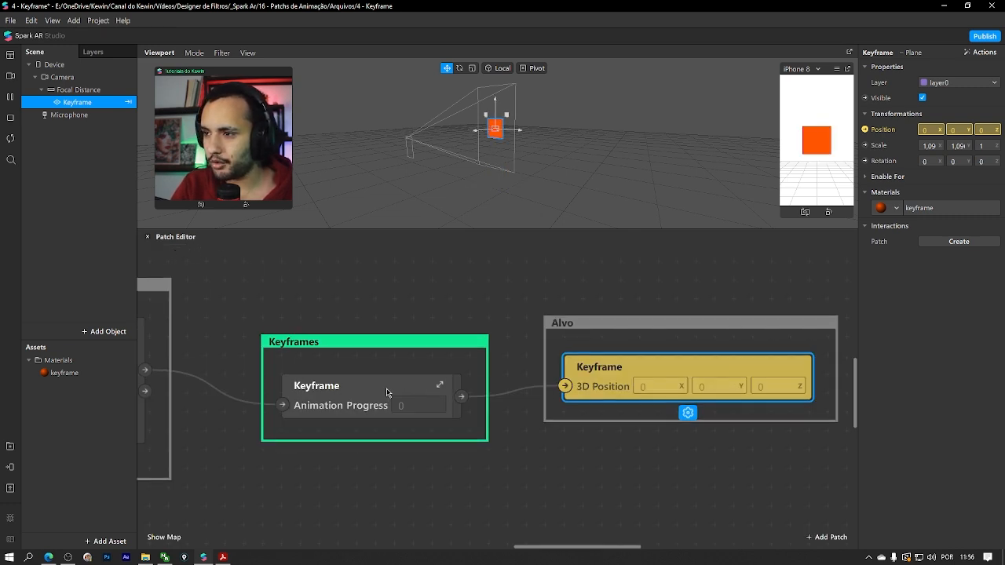
{"action": "left_click", "coordinate": [431, 304]}
{"action": "left_click", "coordinate": [530, 95]}
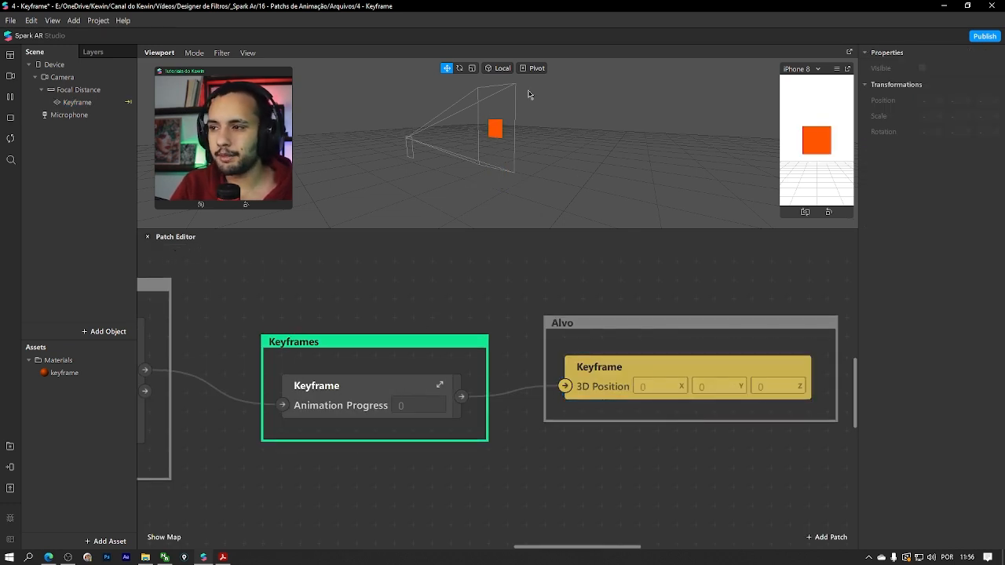
Reopen the connected Keyframe patch's curve editor and view the plane below the camera frame
{"action": "left_click", "coordinate": [440, 386]}
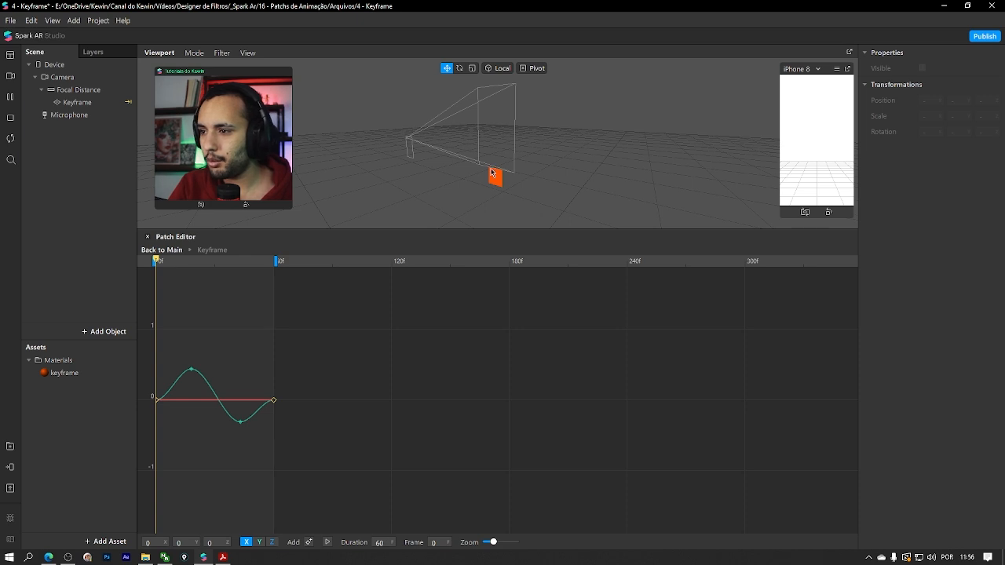
{"action": "scroll", "coordinate": [522, 106], "scroll_direction": "up", "scroll_amount": 3}
{"action": "scroll", "coordinate": [502, 132], "scroll_direction": "down", "scroll_amount": 2}
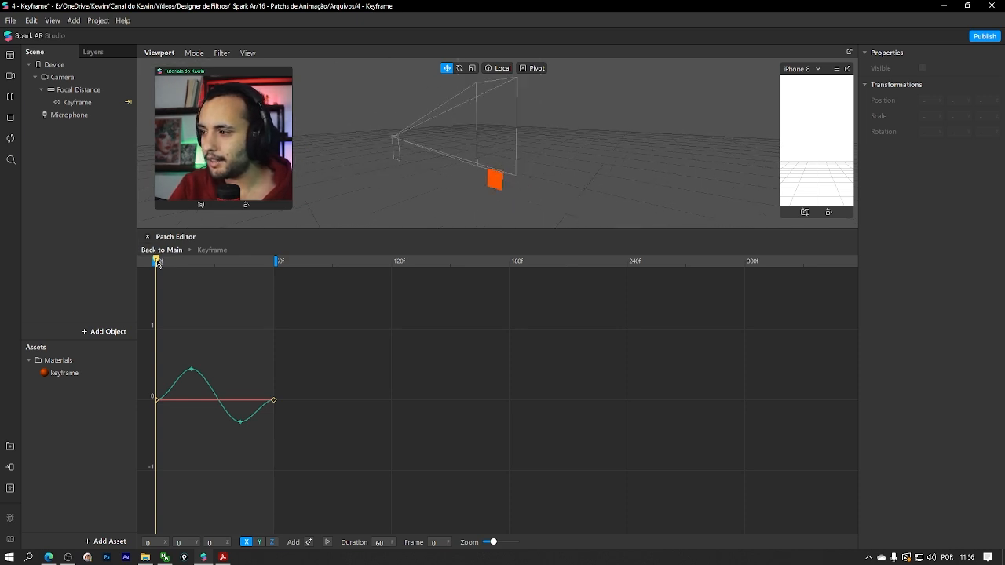
Preview the keyframe animation, park the playhead on frame 18, and select the Keyframe plane to inspect its position values
{"action": "left_click_drag", "start_coordinate": [157, 261], "coordinate": [152, 296]}
{"action": "left_click", "coordinate": [327, 542]}
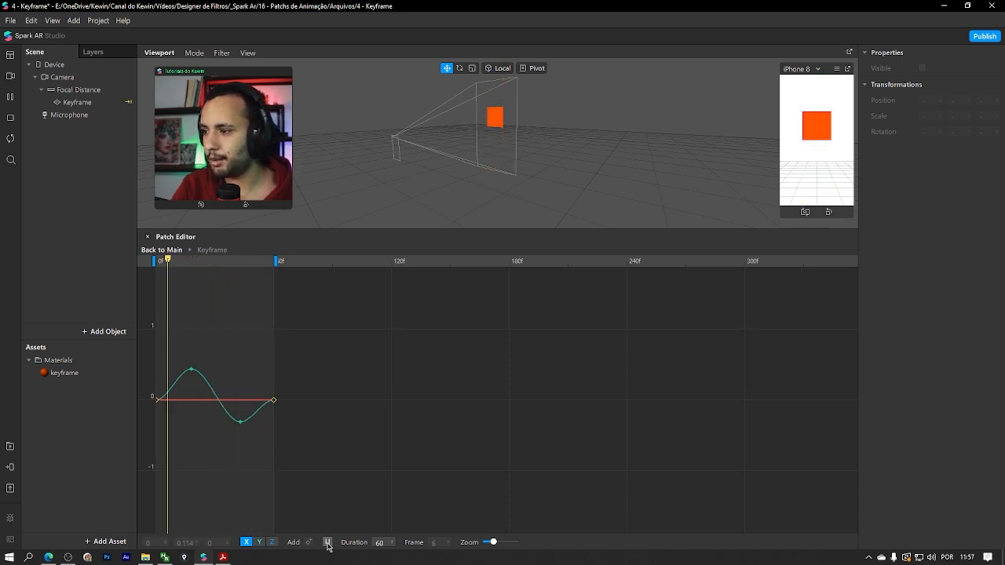
{"action": "left_click", "coordinate": [328, 542]}
{"action": "mouse_move", "coordinate": [207, 259]}
{"action": "left_mouse_down"}
{"action": "mouse_move", "coordinate": [157, 261]}
{"action": "mouse_move", "coordinate": [192, 260]}
{"action": "left_mouse_up"}
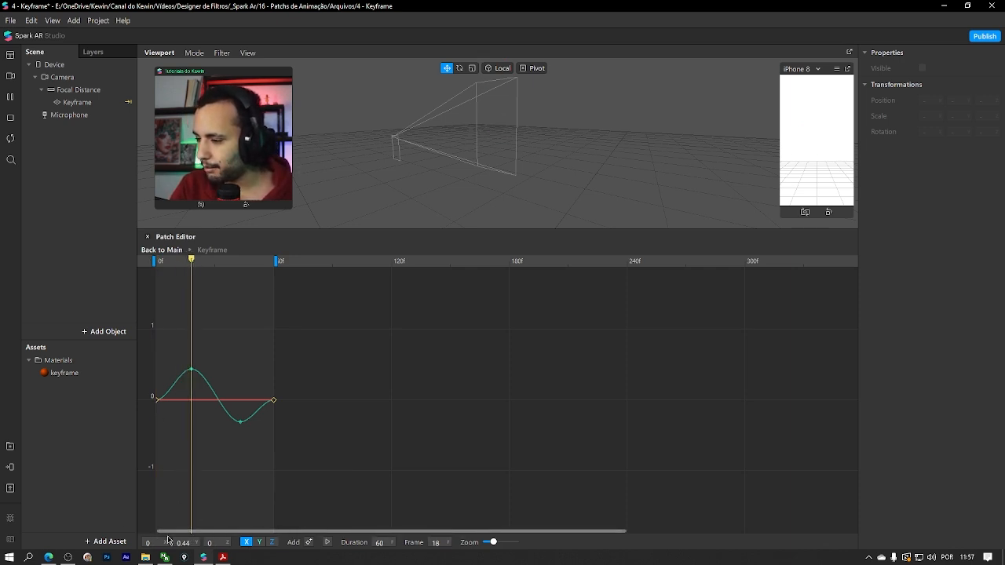
{"action": "left_click", "coordinate": [67, 103]}
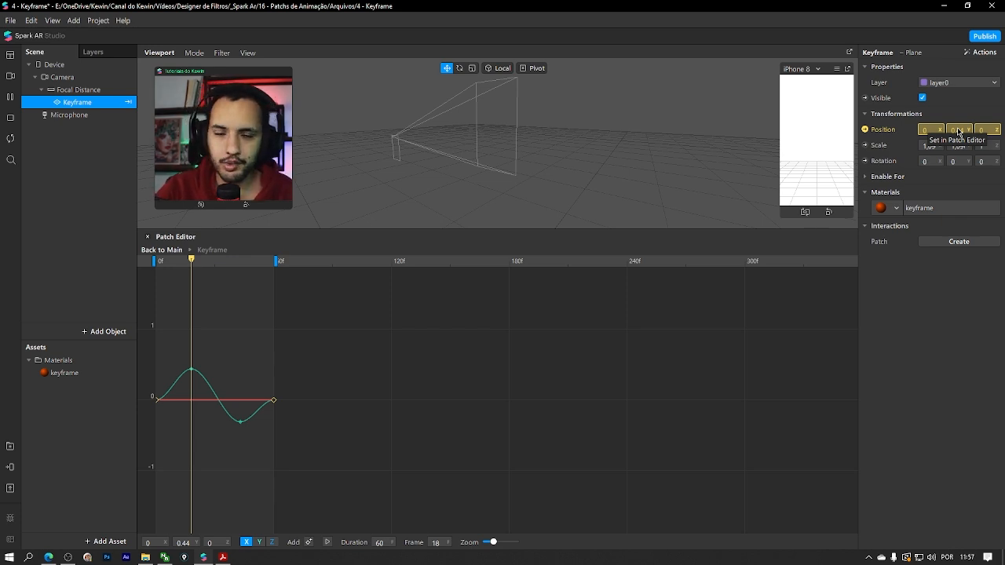
Set the Y value of the curve's keyframe at frame 18 to 0
{"action": "left_click", "coordinate": [193, 372]}
{"action": "left_click", "coordinate": [181, 537]}
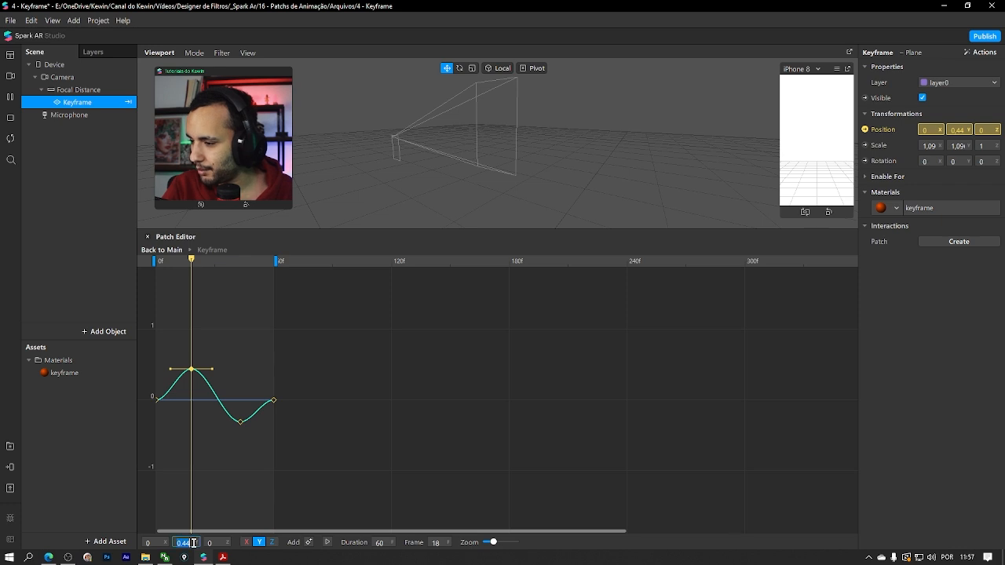
{"action": "key", "text": "BackSpace"}
{"action": "key", "text": "BackSpace"}
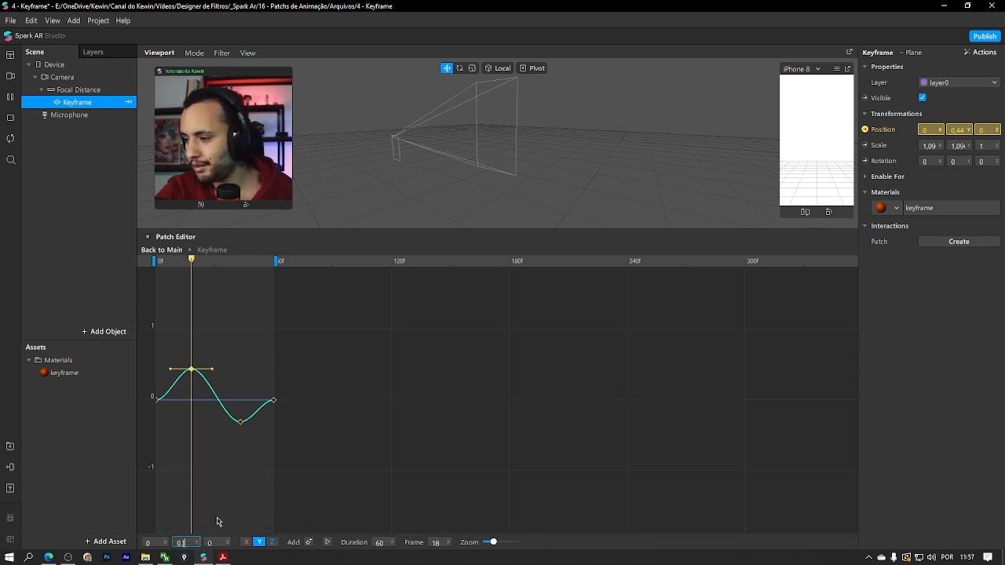
{"action": "key", "text": "BackSpace"}
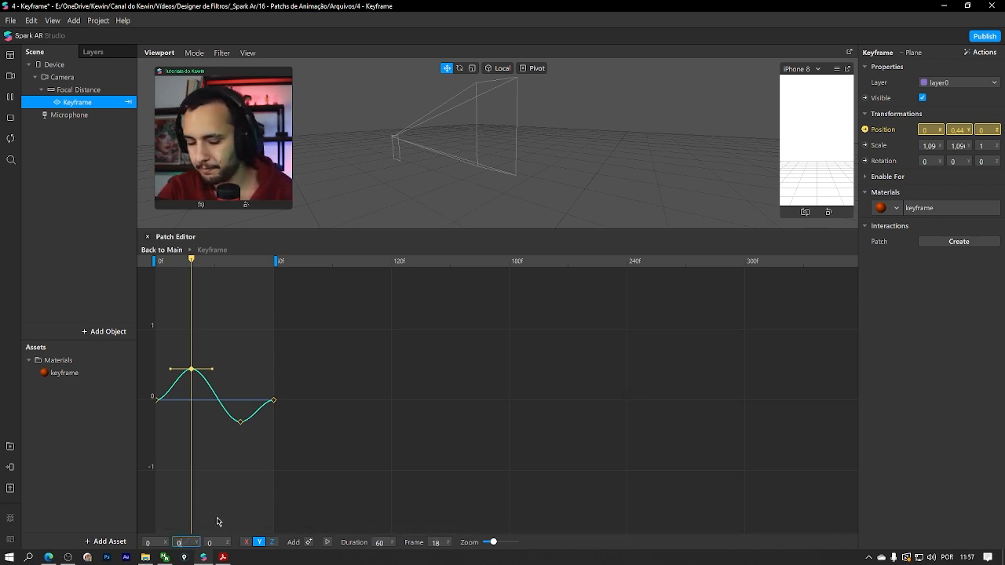
{"action": "key", "text": "Return"}
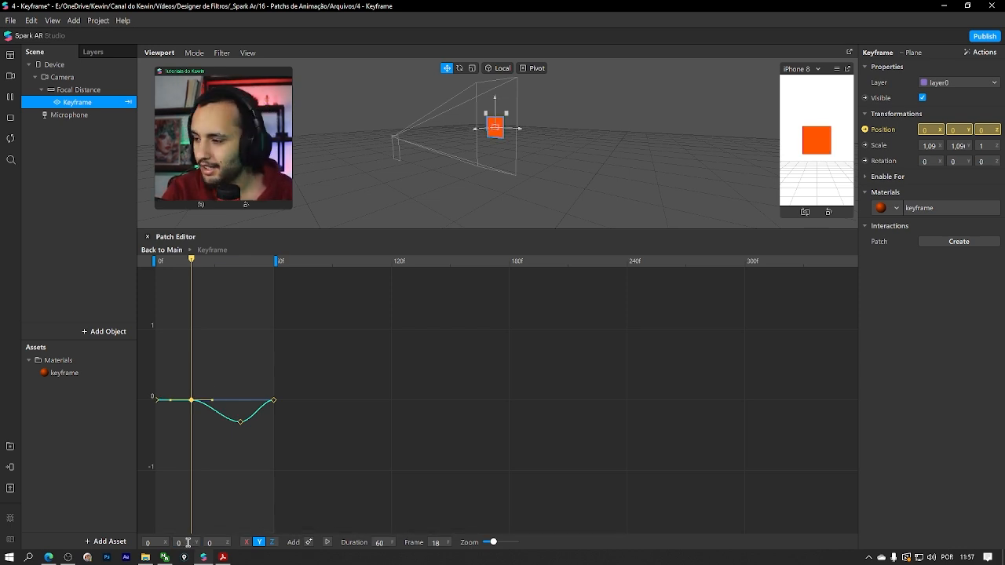
Set the Y value of the frame 18 keyframe to 0.5
{"action": "left_click", "coordinate": [189, 543]}
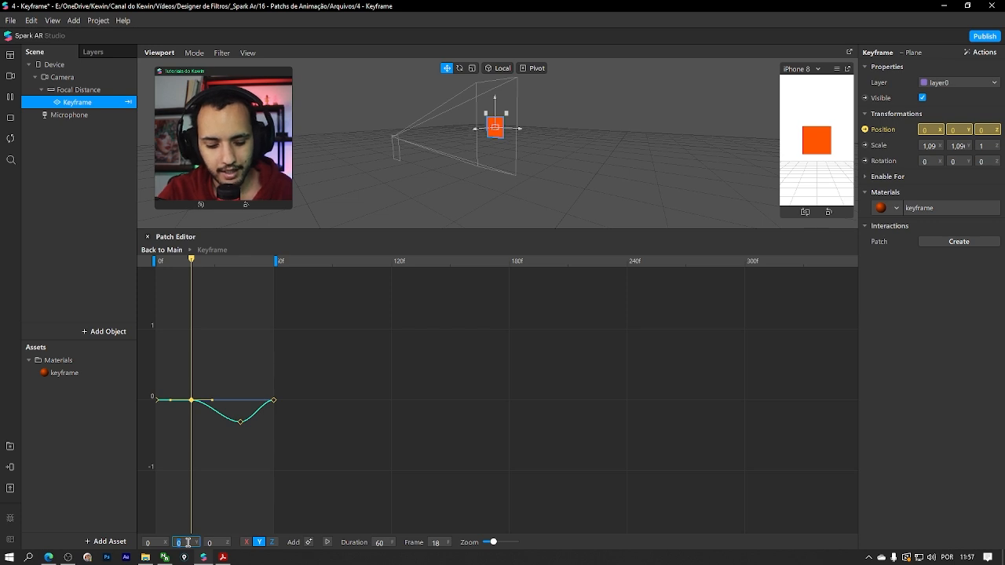
{"action": "type", "text": "0.5"}
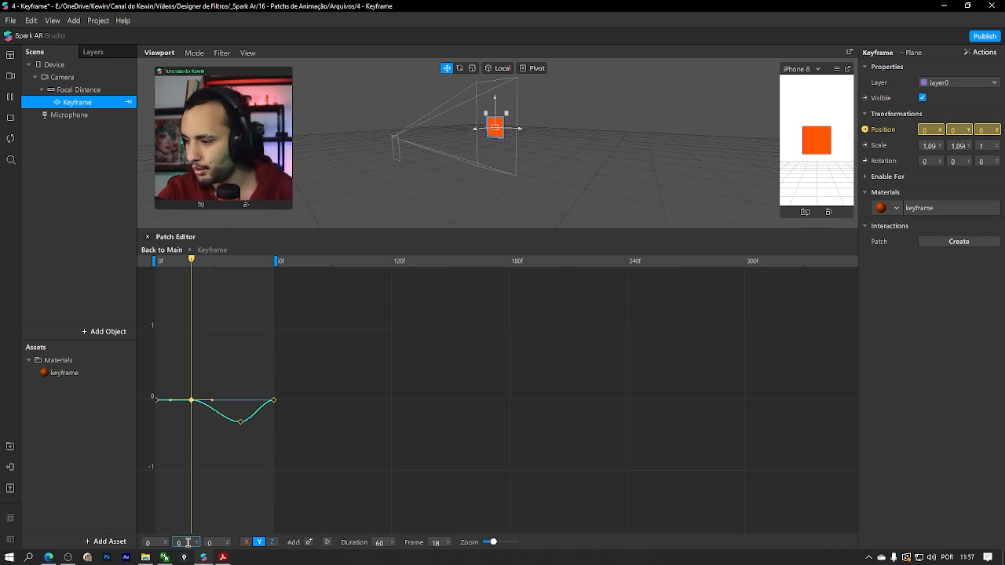
{"action": "key", "text": "Return"}
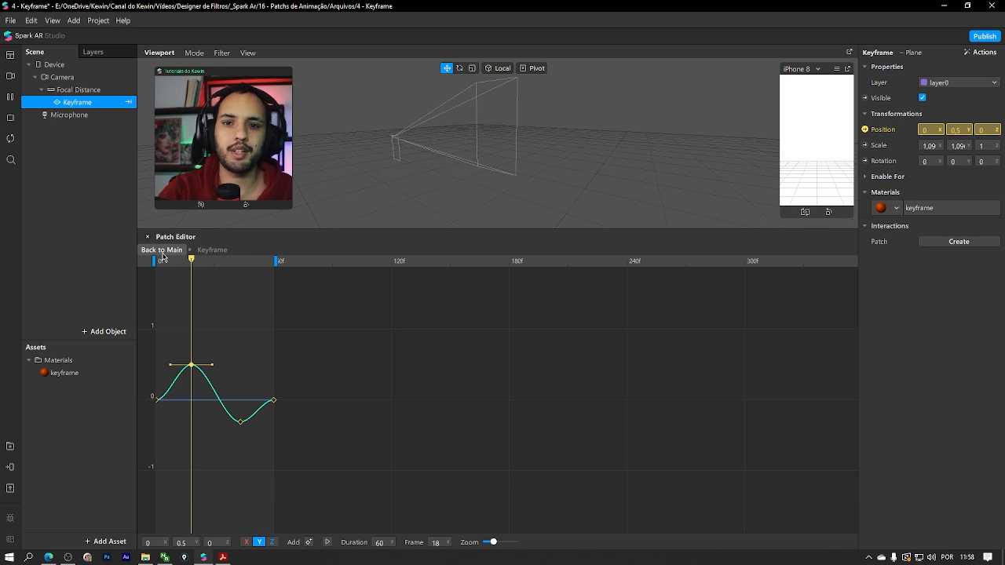
Return to the main patch graph and review the output and curves of the standalone Keyframe patch above the Transition patch
{"action": "left_click", "coordinate": [162, 250]}
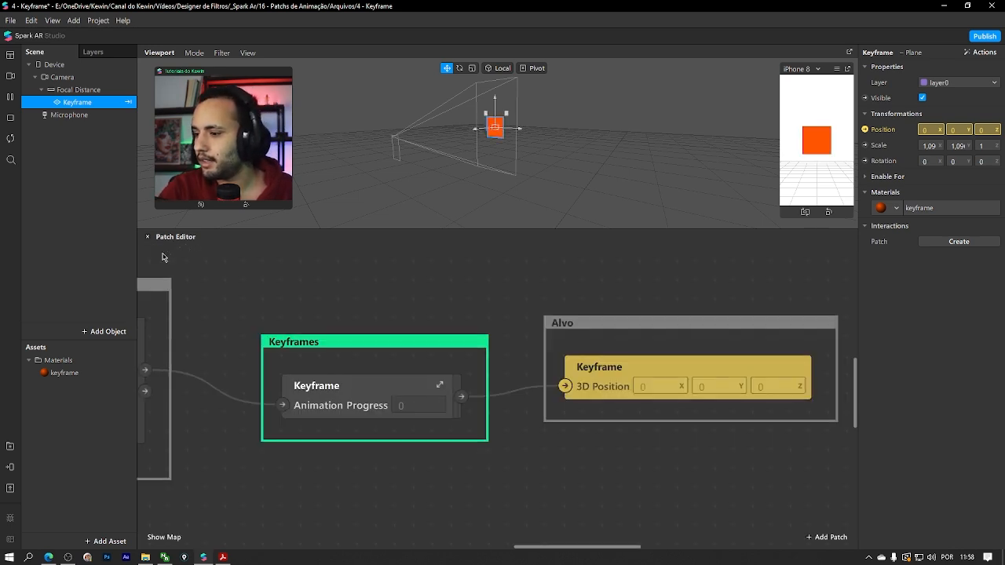
{"action": "key", "text": "ctrl"}
{"action": "scroll", "coordinate": [500, 330], "scroll_direction": "down", "scroll_amount": 5, "text": "ctrl"}
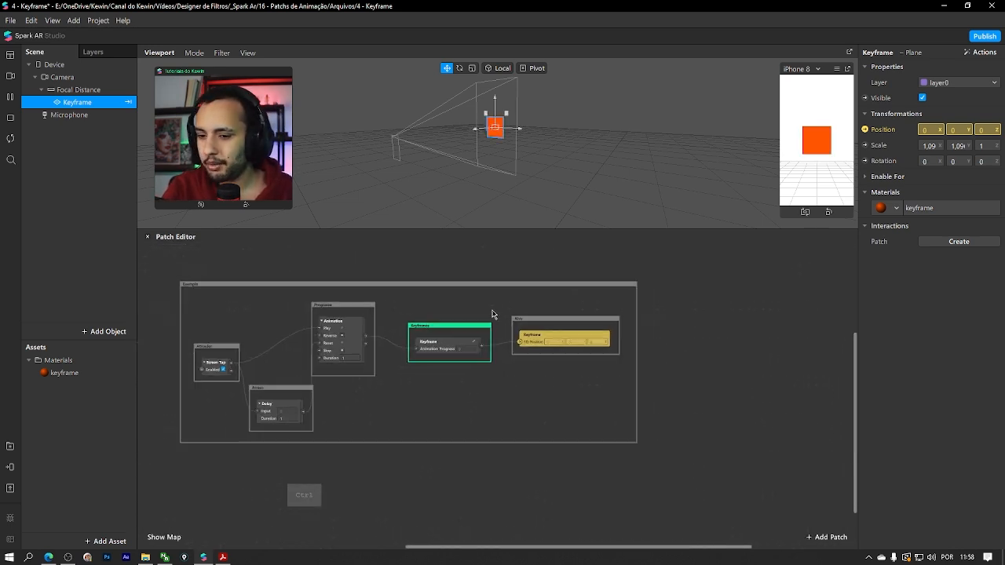
{"action": "left_click_drag", "start_coordinate": [462, 307], "coordinate": [662, 355], "text": "alt"}
{"action": "scroll", "coordinate": [312, 373], "scroll_direction": "up", "scroll_amount": 3, "text": "ctrl"}
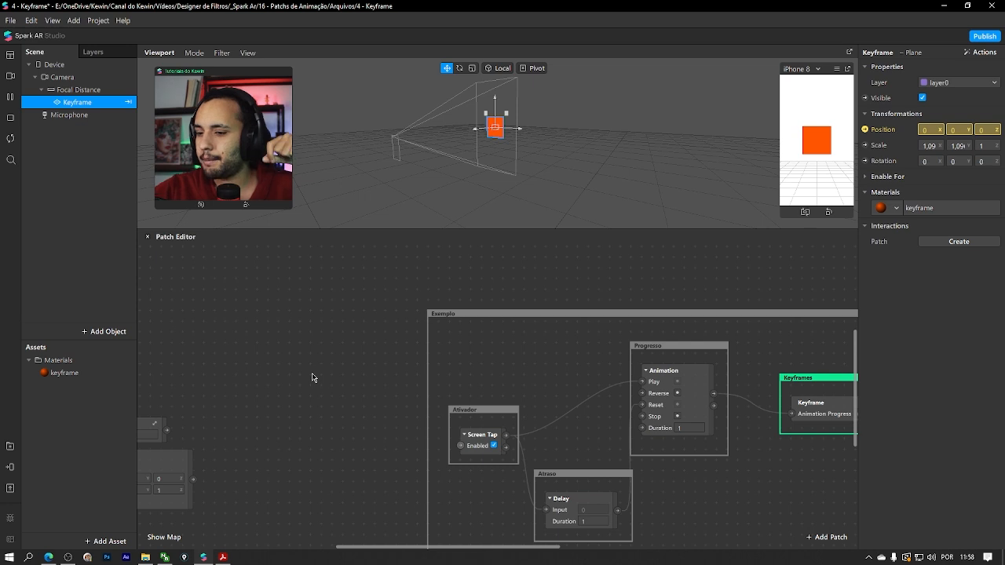
{"action": "scroll", "coordinate": [227, 390], "scroll_direction": "up", "scroll_amount": 3, "text": "ctrl"}
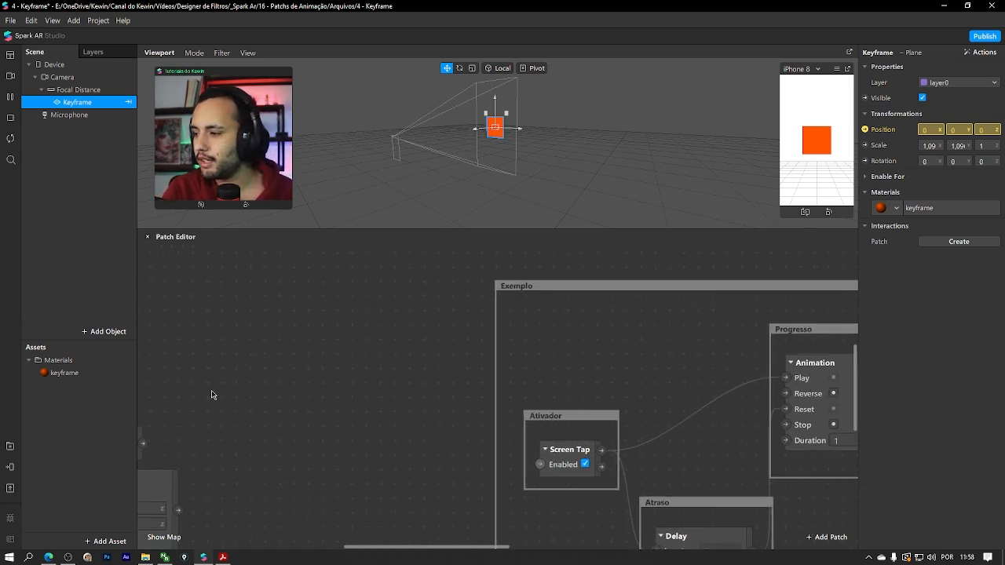
{"action": "left_click_drag", "start_coordinate": [213, 392], "coordinate": [584, 354], "text": "alt"}
{"action": "mouse_move", "coordinate": [489, 414]}
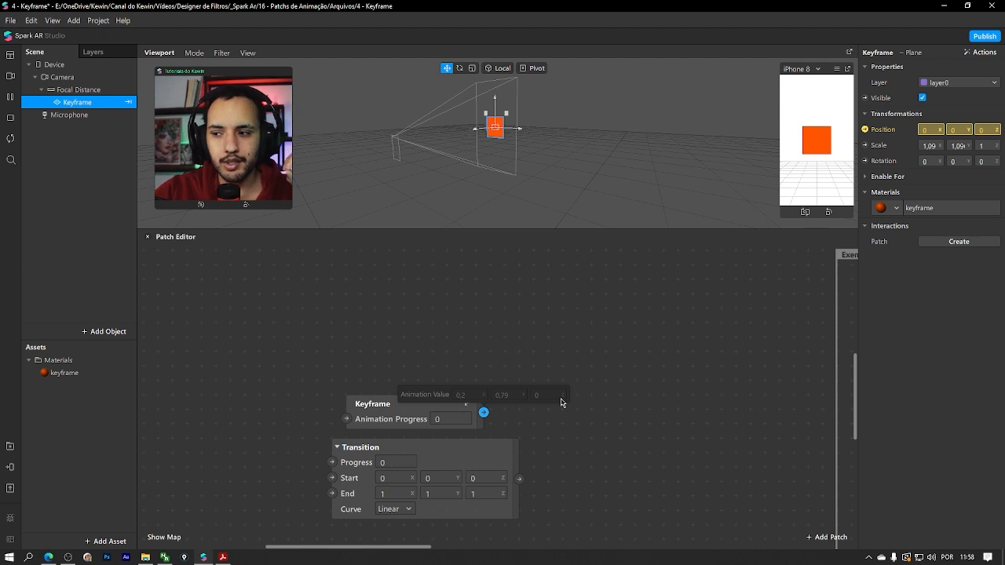
{"action": "double_click", "coordinate": [470, 409]}
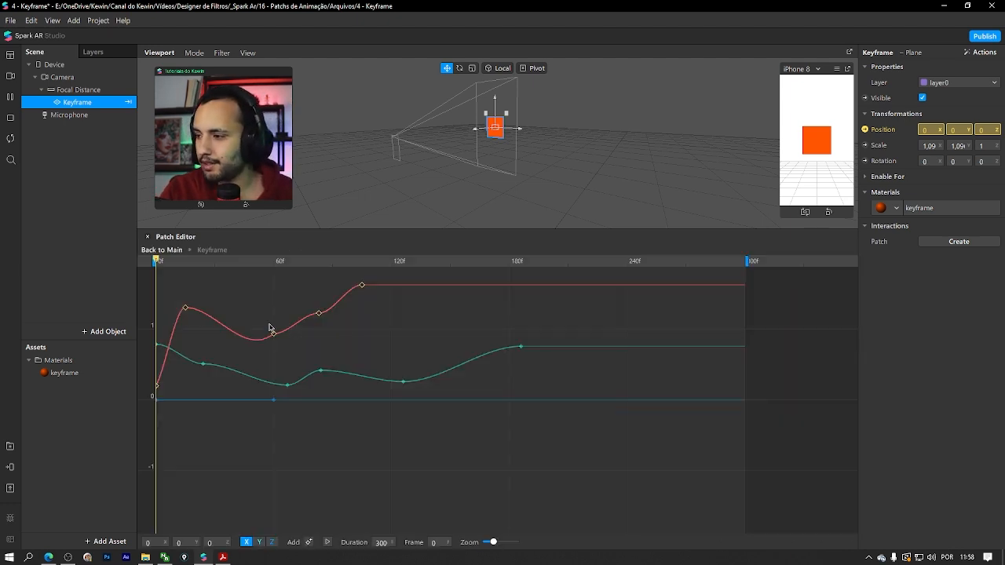
{"action": "left_click", "coordinate": [163, 250]}
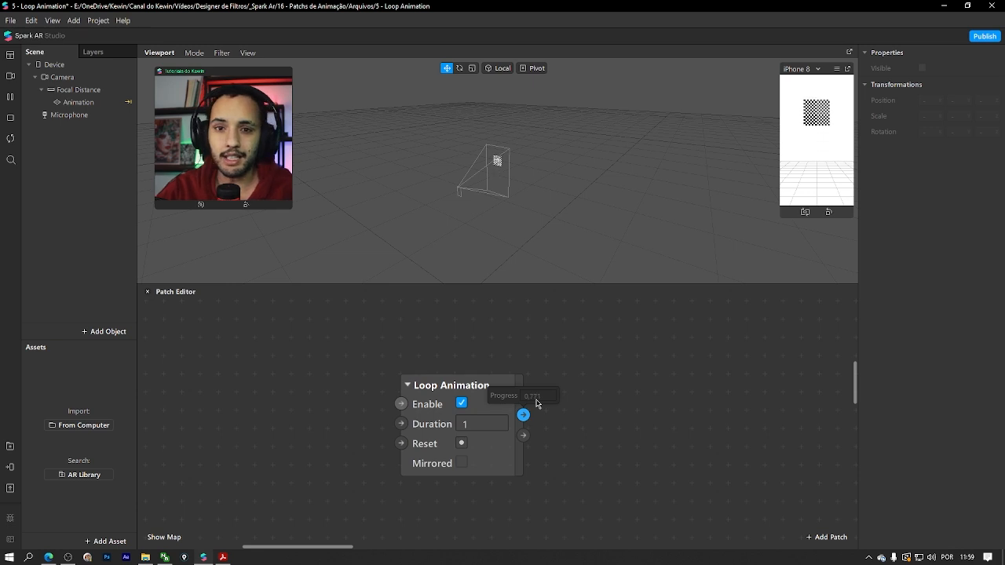
Examine the Loop Animation patch's Enable, Duration and Reset inputs and its Progress output, toggling Enable off and back on
{"action": "left_click", "coordinate": [509, 464]}
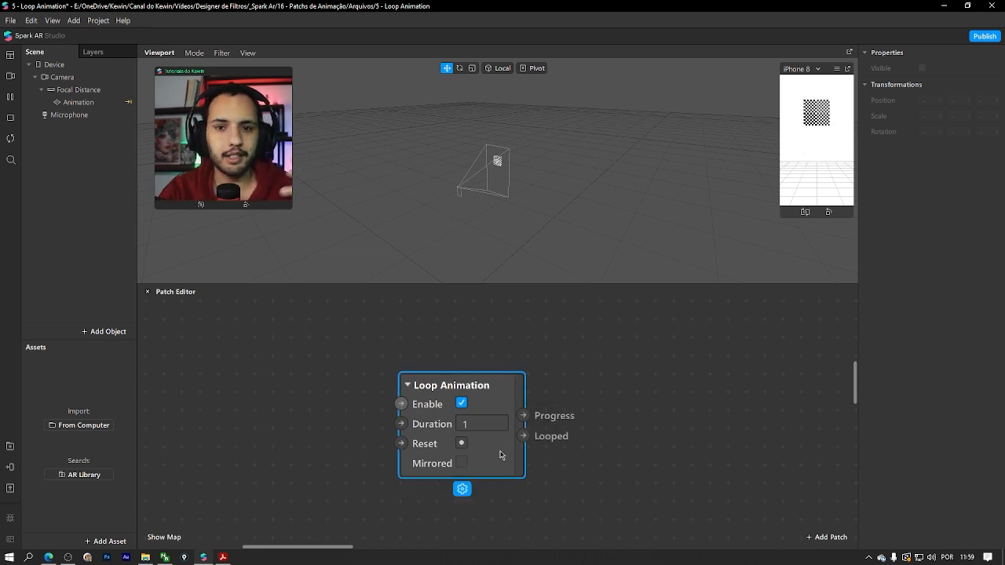
{"action": "scroll", "coordinate": [498, 438], "scroll_direction": "up", "scroll_amount": 2}
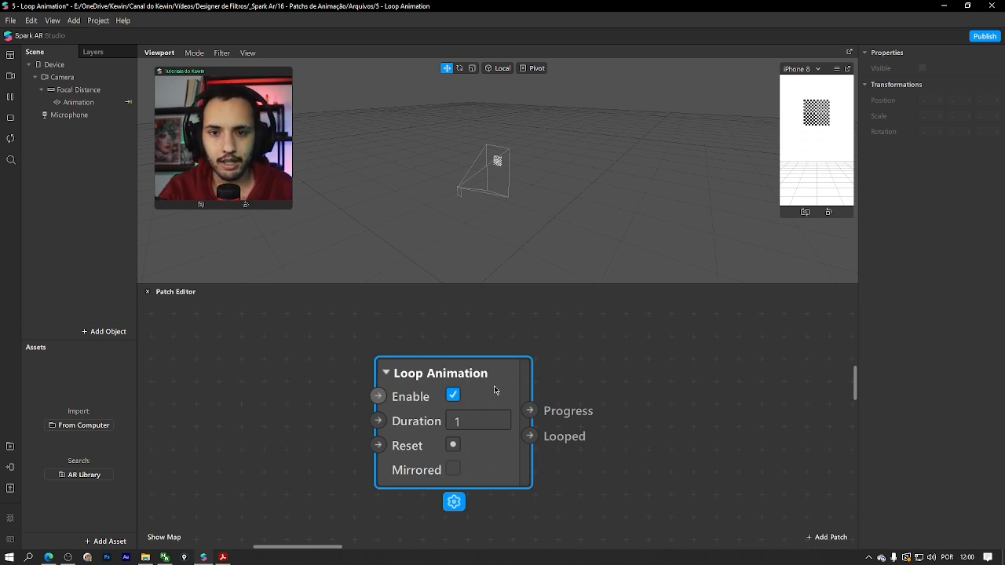
{"action": "left_click", "coordinate": [451, 396]}
{"action": "left_click", "coordinate": [452, 396]}
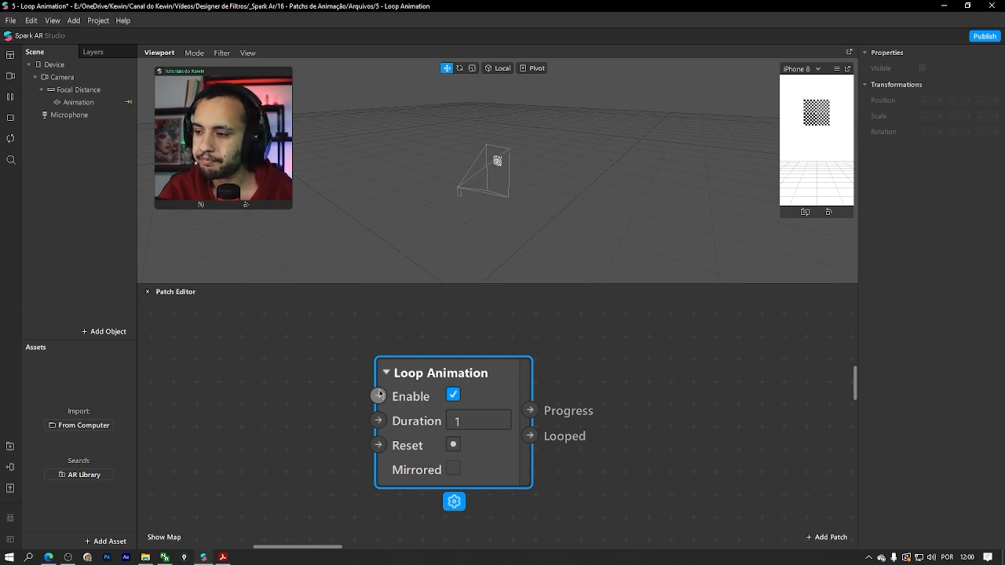
{"action": "left_click", "coordinate": [455, 422]}
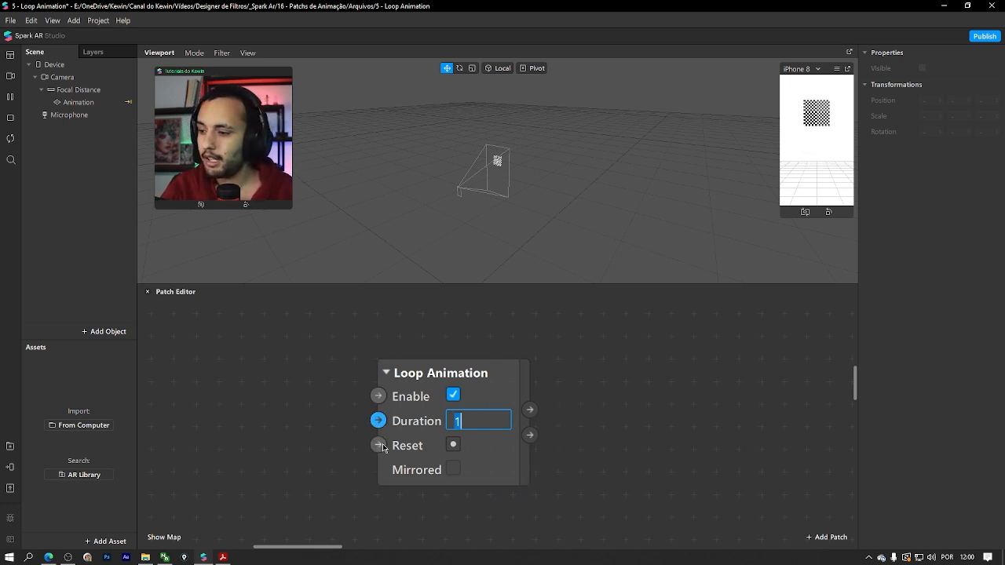
{"action": "left_click", "coordinate": [452, 446]}
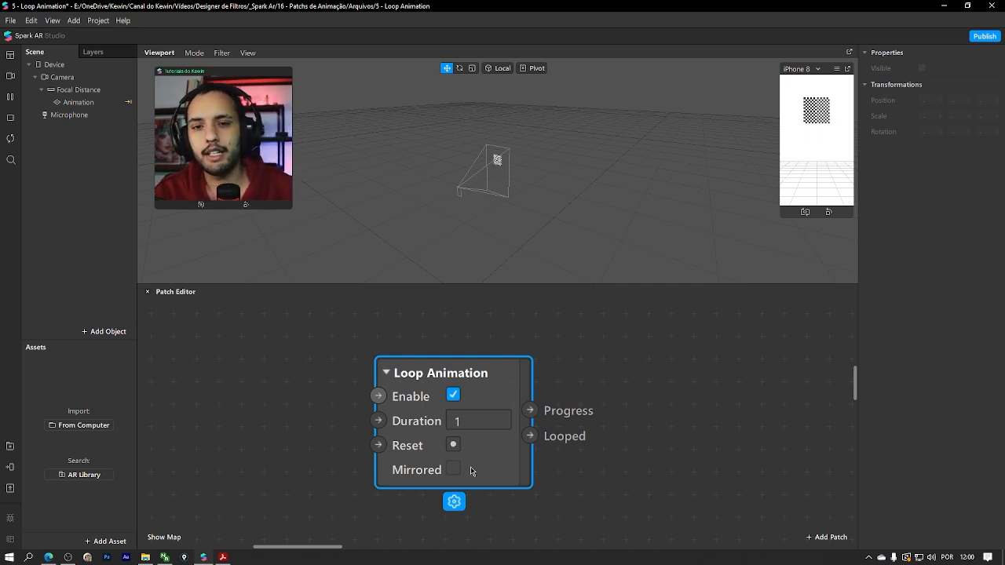
{"action": "left_click", "coordinate": [534, 412]}
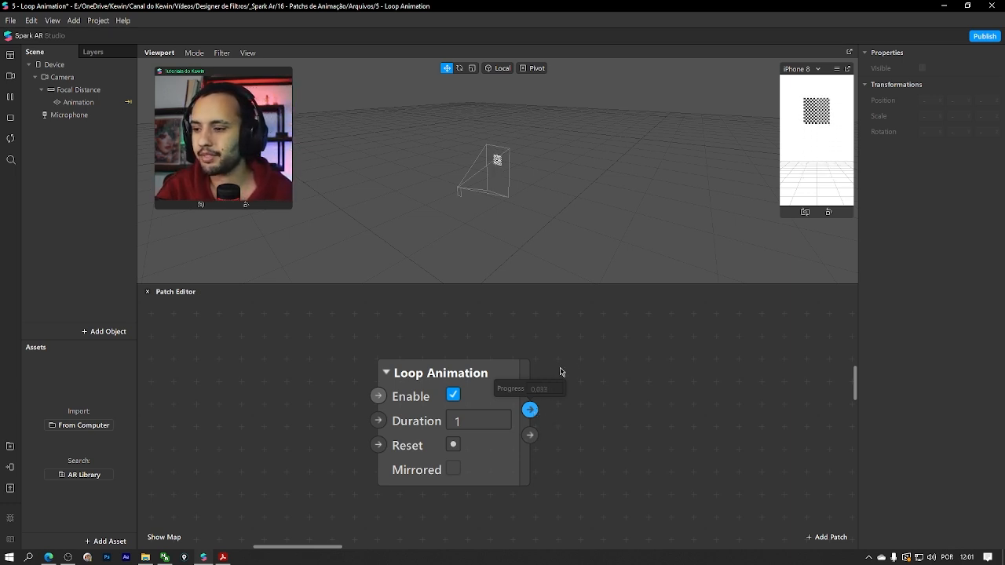
Examine the Patch Loop group and its link to the Transition patch, and return to the standalone Loop Animation patch
{"action": "left_click_drag", "start_coordinate": [747, 366], "coordinate": [533, 407], "text": "alt"}
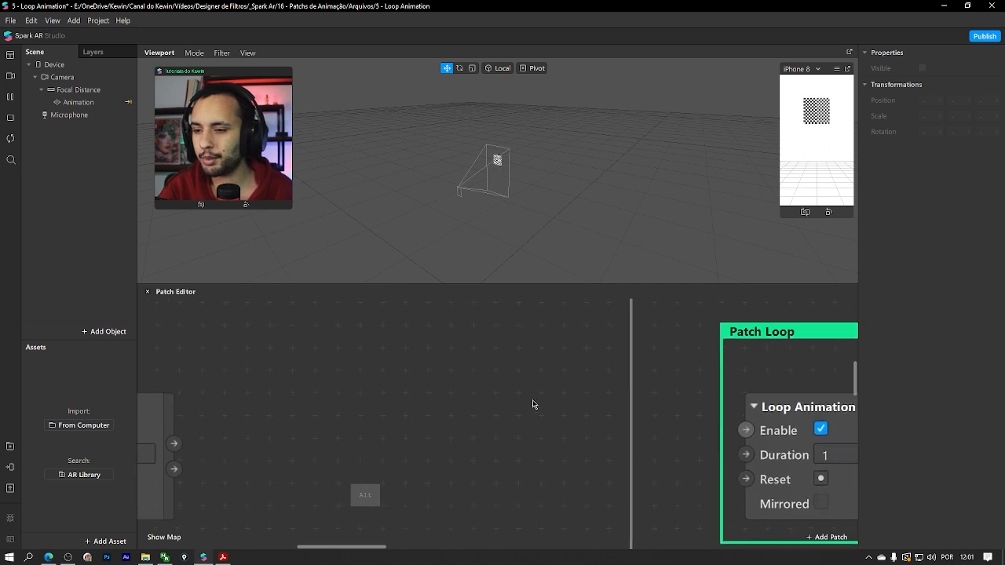
{"action": "left_click_drag", "start_coordinate": [649, 398], "coordinate": [376, 371], "text": "alt"}
{"action": "scroll", "coordinate": [409, 380], "scroll_direction": "down", "scroll_amount": 1, "text": "ctrl"}
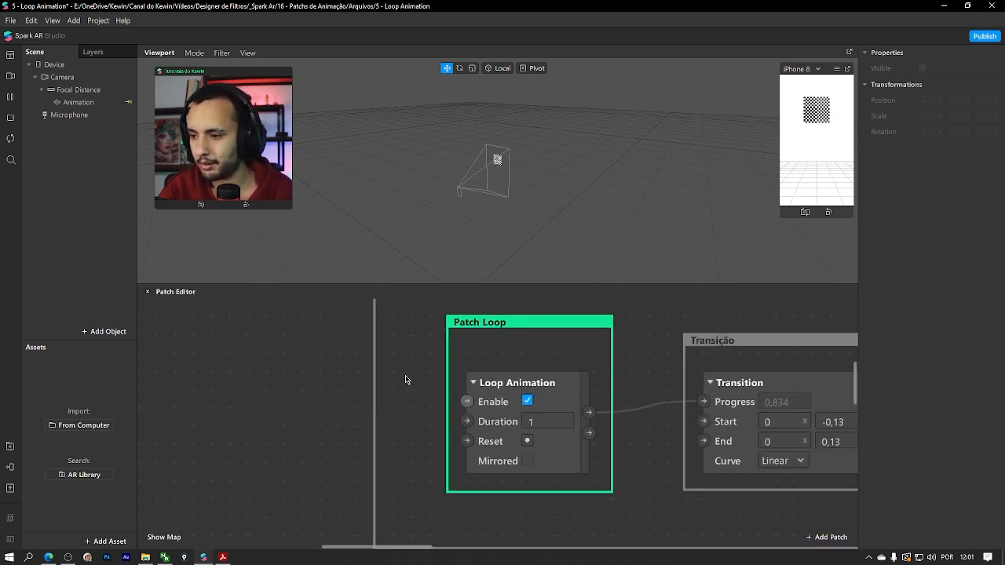
{"action": "left_click_drag", "start_coordinate": [329, 390], "coordinate": [717, 385], "text": "alt"}
{"action": "left_click_drag", "start_coordinate": [488, 417], "coordinate": [565, 390], "text": "alt"}
{"action": "scroll", "coordinate": [462, 404], "scroll_direction": "up", "scroll_amount": 1, "text": "ctrl"}
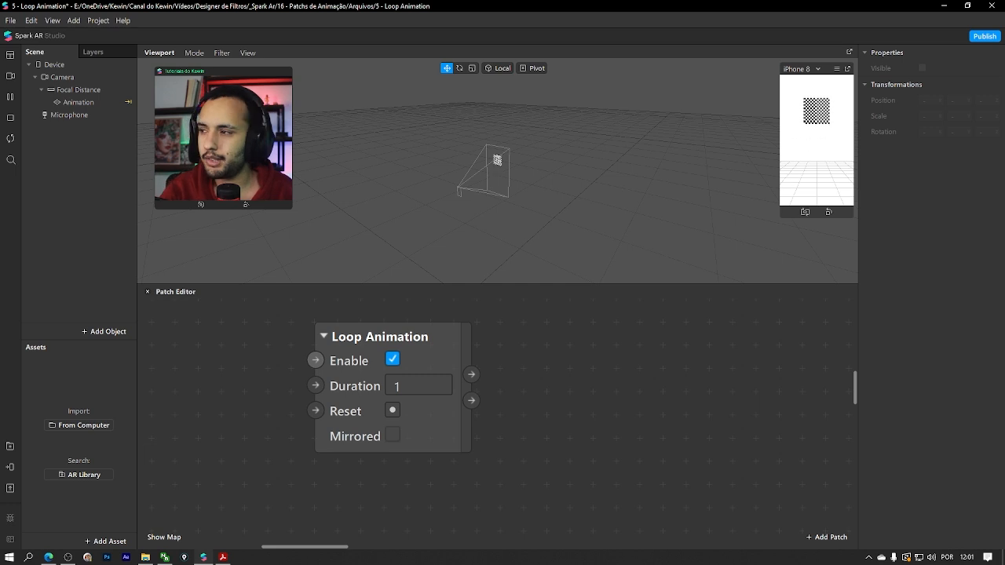
Add a plane to the scene and create a patch for its Visible property, placed well clear of the Loop Animation patch
{"action": "right_click", "coordinate": [80, 172]}
{"action": "mouse_move", "coordinate": [118, 180]}
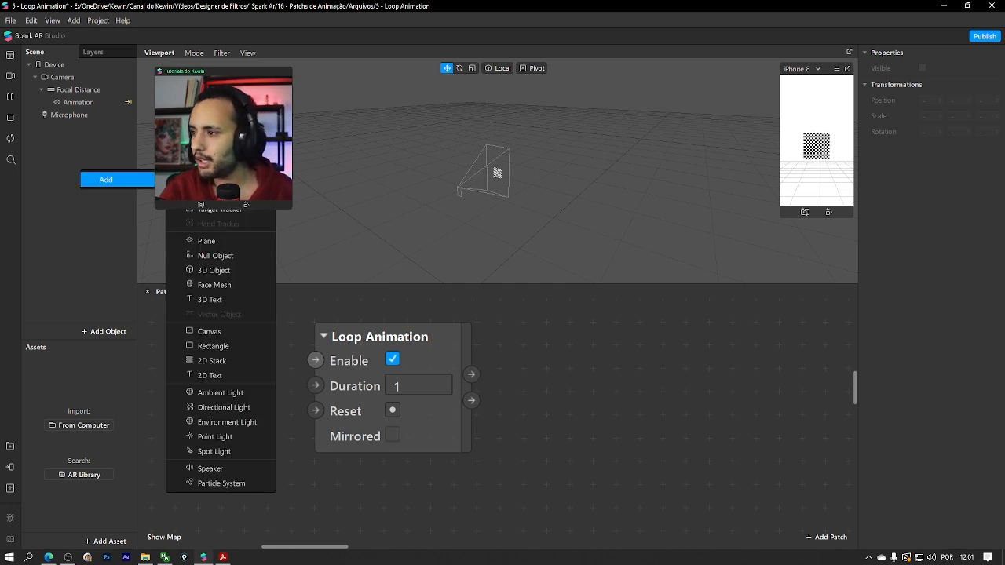
{"action": "left_click", "coordinate": [207, 240]}
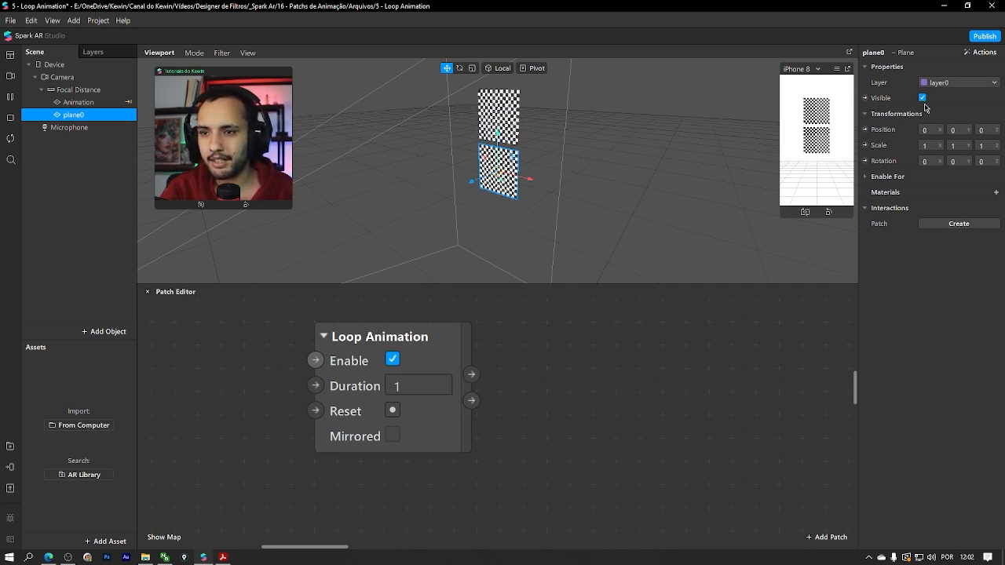
{"action": "left_click", "coordinate": [865, 98]}
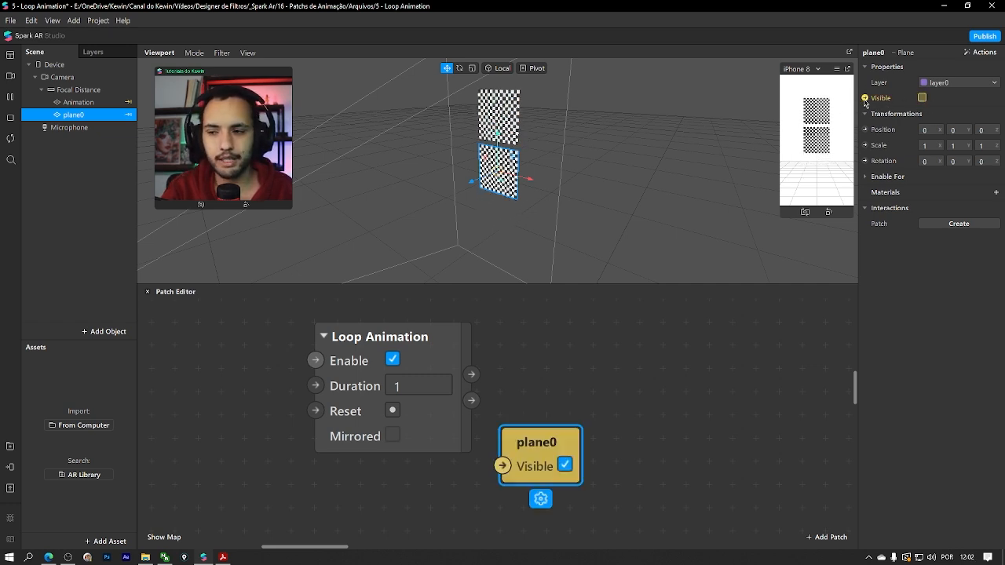
{"action": "left_click_drag", "start_coordinate": [537, 443], "coordinate": [745, 454]}
Set the standalone Loop Animation patch's duration to 0,1
{"action": "left_click", "coordinate": [437, 380]}
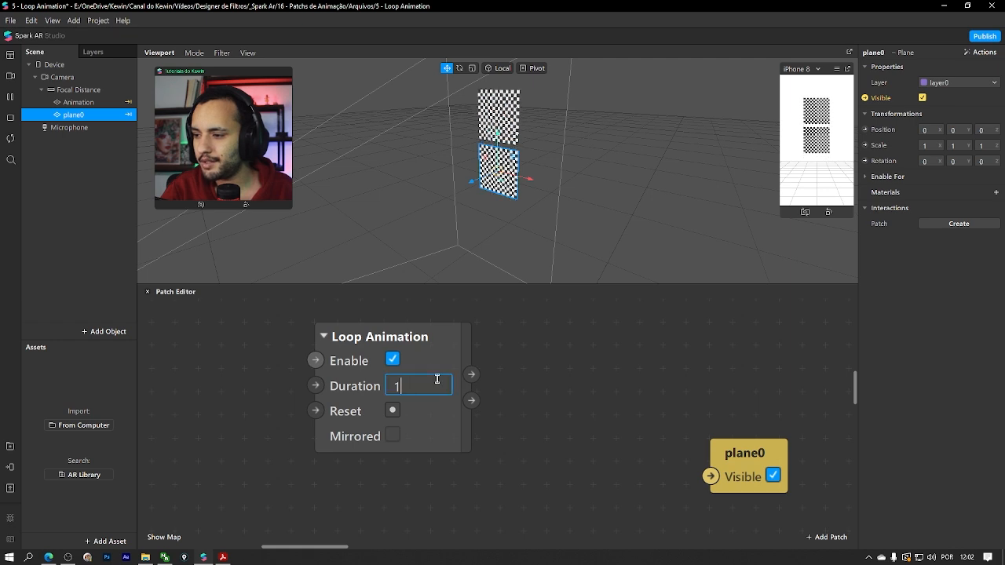
{"action": "key", "text": "BackSpace"}
{"action": "type", "text": "0,"}
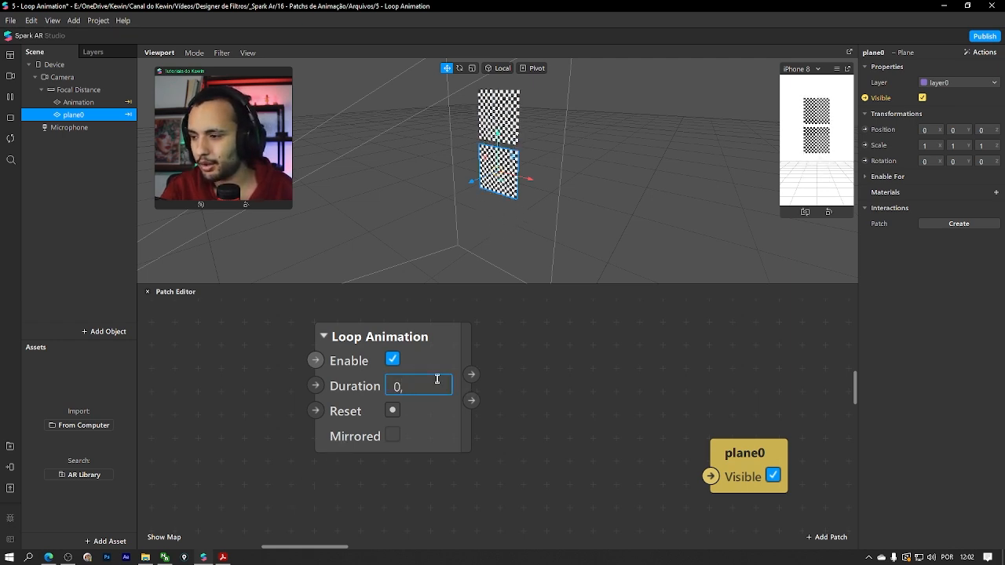
{"action": "type", "text": "1"}
{"action": "key", "text": "Return"}
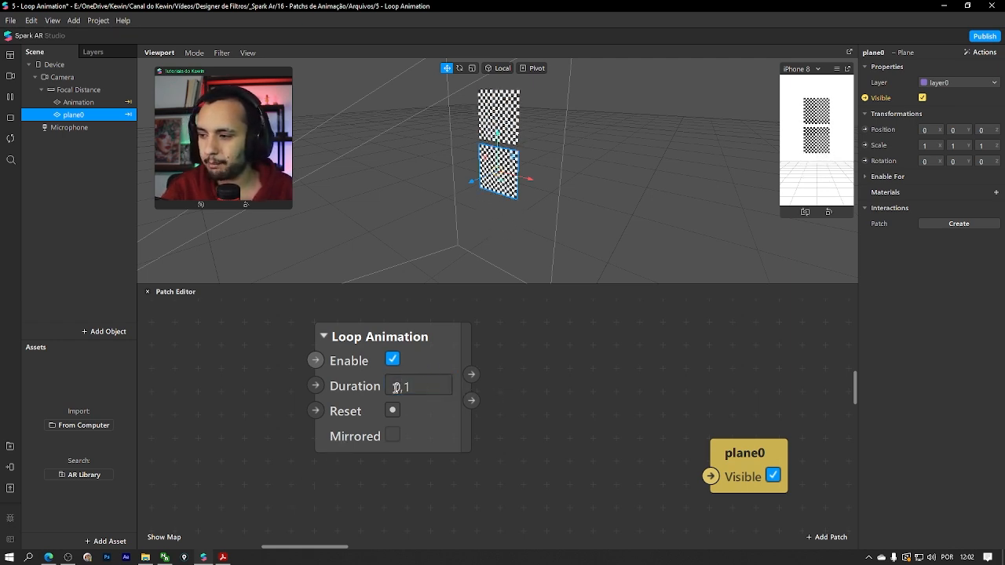
Connect Loop Animation's Looped output to plane0's Visible input through a Switch patch's Flip input, and frame the plane in the viewport
{"action": "left_click", "coordinate": [453, 414]}
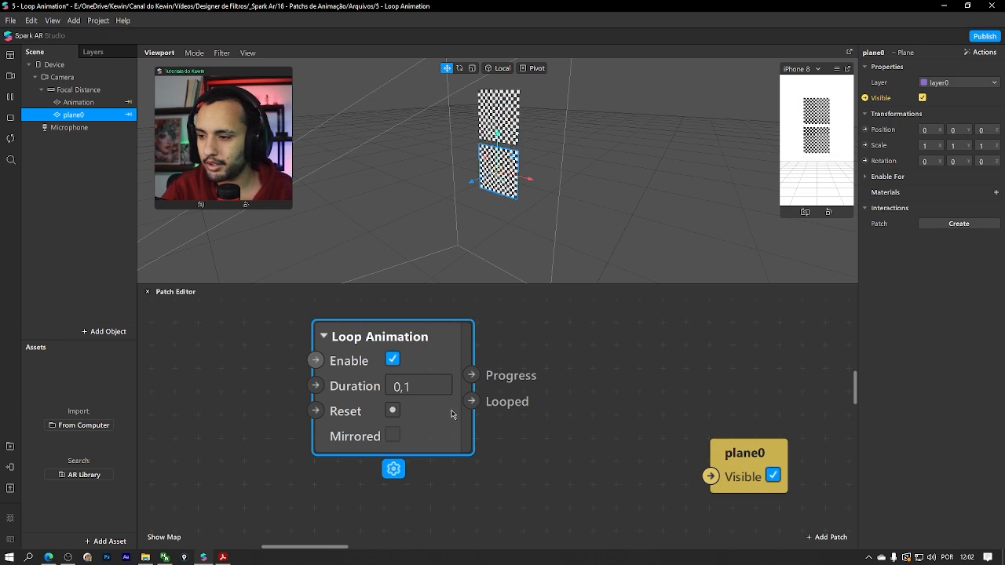
{"action": "left_click_drag", "start_coordinate": [471, 401], "coordinate": [739, 435]}
{"action": "left_click", "coordinate": [738, 458]}
{"action": "left_click_drag", "start_coordinate": [607, 369], "coordinate": [585, 436]}
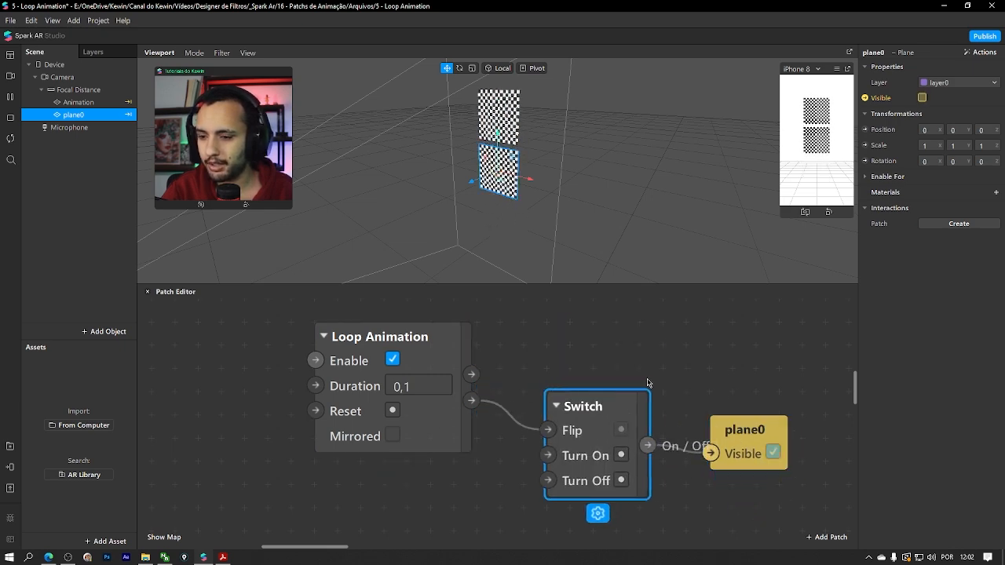
{"action": "key", "text": "f"}
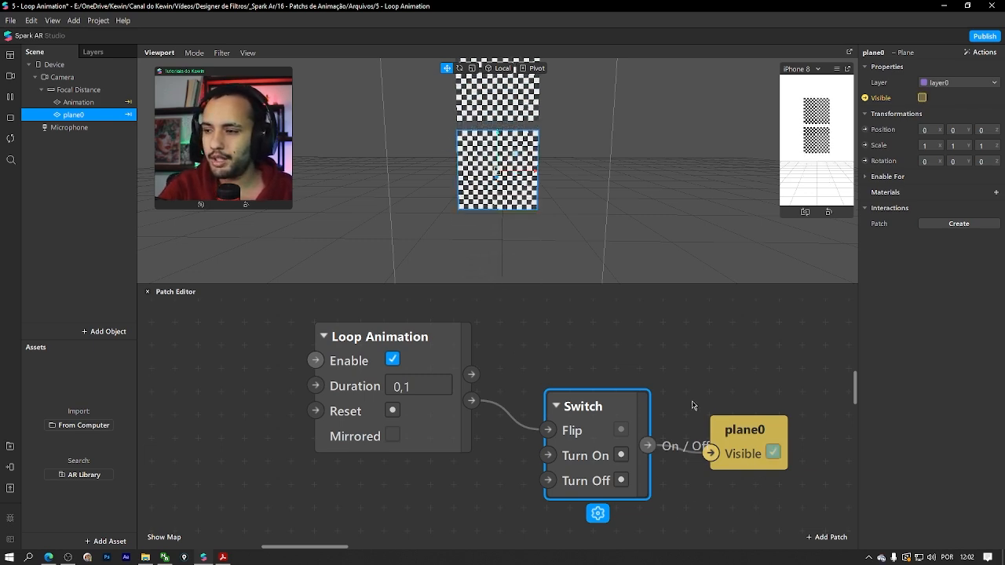
Move plane0 along the X axis to about -0,5 so that it sits clear of the Animation plane
{"action": "left_click", "coordinate": [460, 367]}
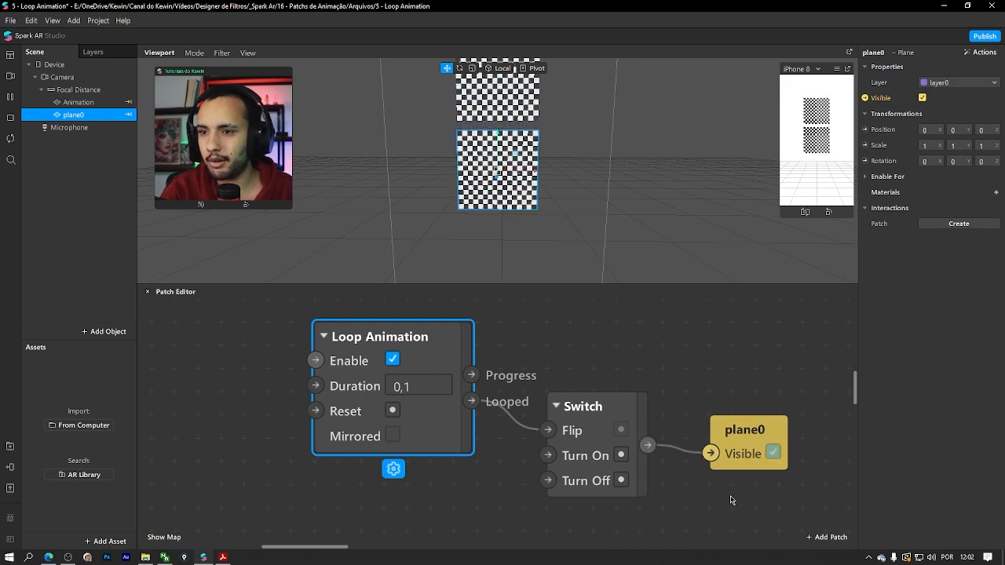
{"action": "left_click_drag", "start_coordinate": [778, 509], "coordinate": [751, 482]}
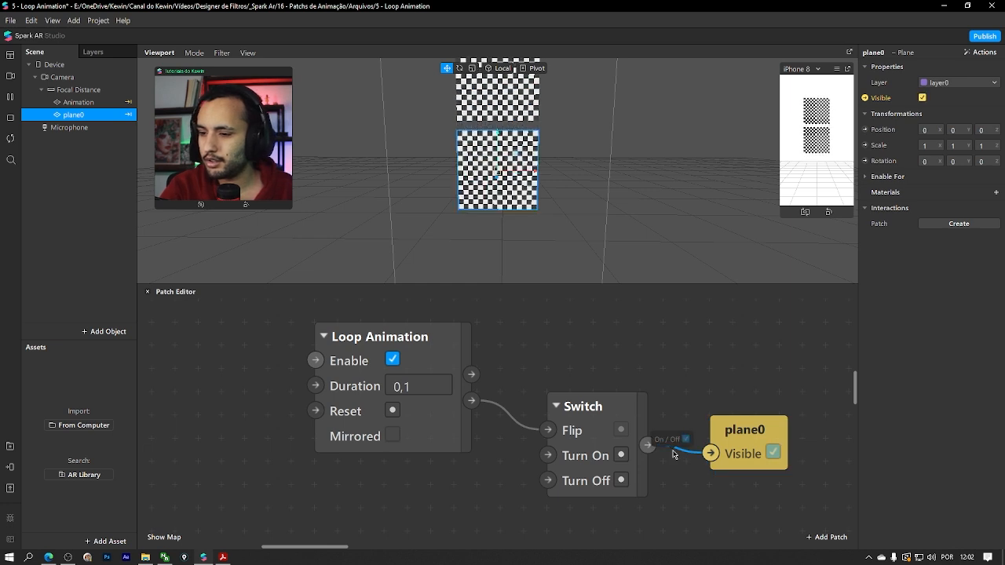
{"action": "left_click_drag", "start_coordinate": [534, 171], "coordinate": [281, 170]}
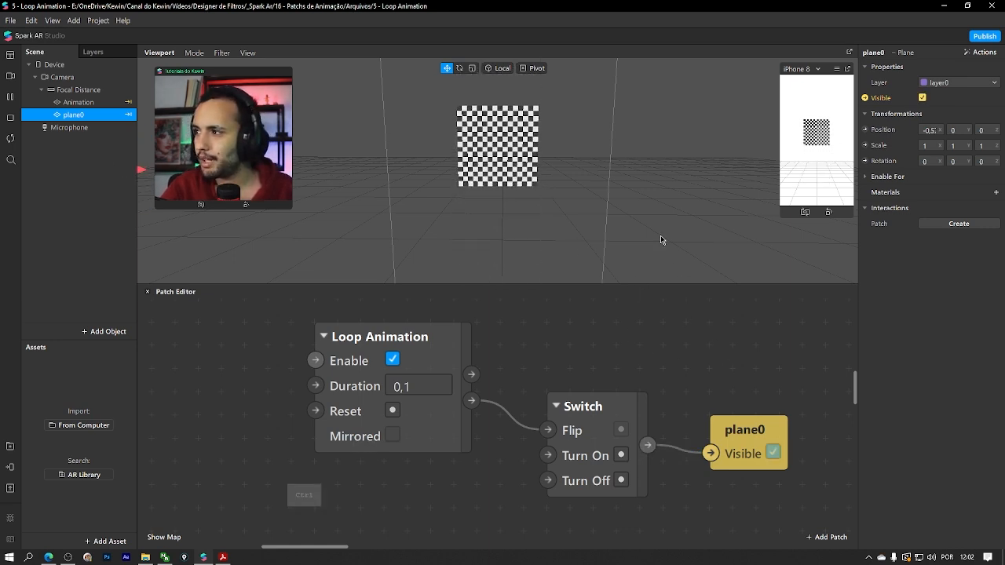
{"action": "scroll", "coordinate": [624, 144], "scroll_direction": "down", "scroll_amount": 5}
{"action": "middle_click_drag", "start_coordinate": [633, 160], "coordinate": [330, 163]}
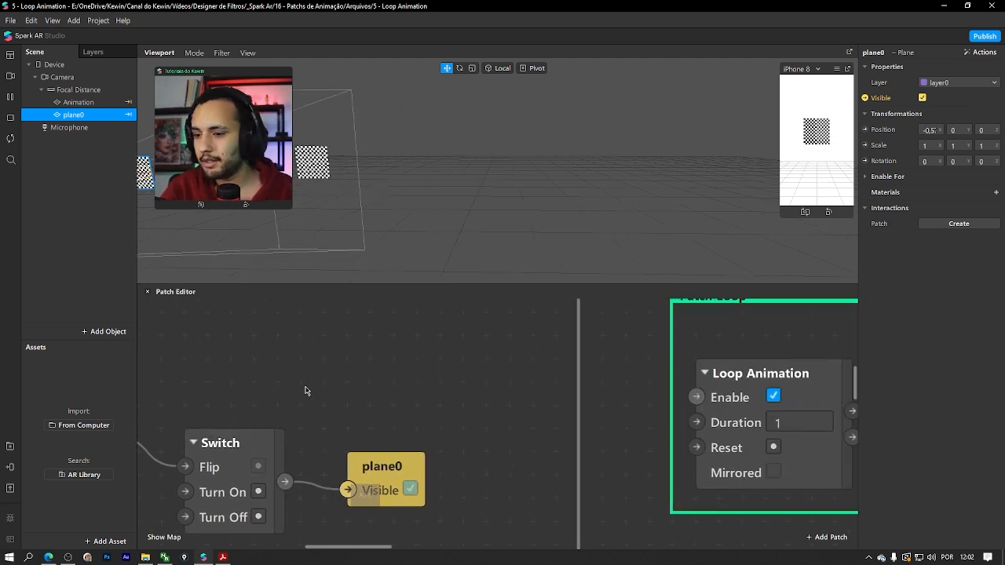
Disable and re-enable the Loop Animation patch inside the Patch Loop group
{"action": "left_click_drag", "start_coordinate": [305, 391], "coordinate": [302, 391], "text": "alt"}
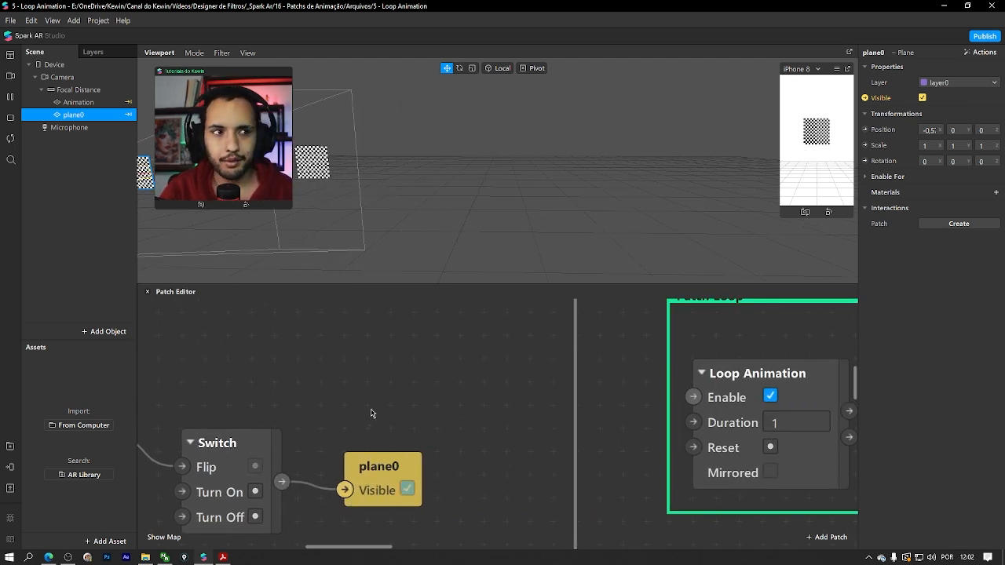
{"action": "left_click_drag", "start_coordinate": [496, 408], "coordinate": [330, 437], "text": "ctrl"}
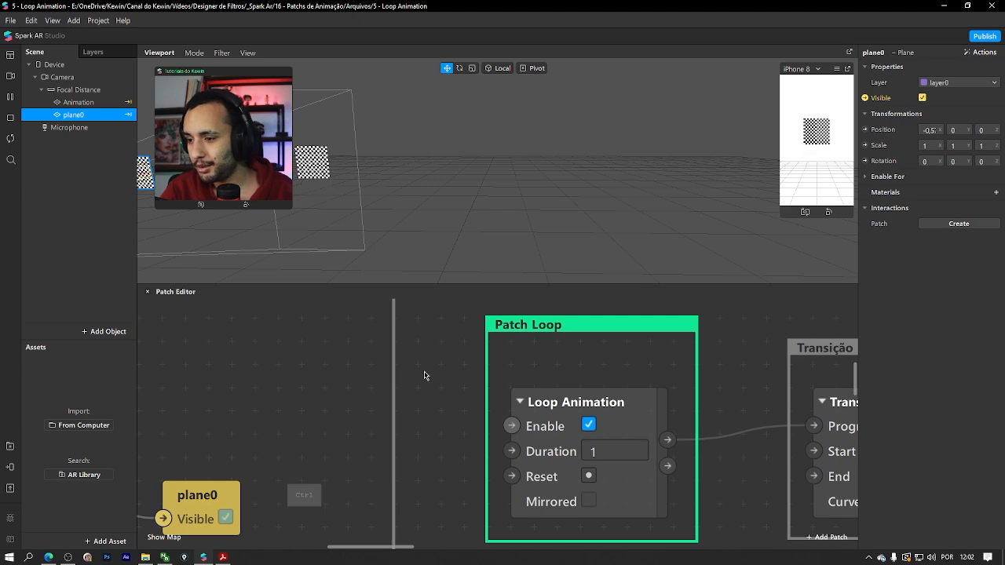
{"action": "scroll", "coordinate": [425, 376], "scroll_direction": "down", "scroll_amount": 5, "text": "ctrl"}
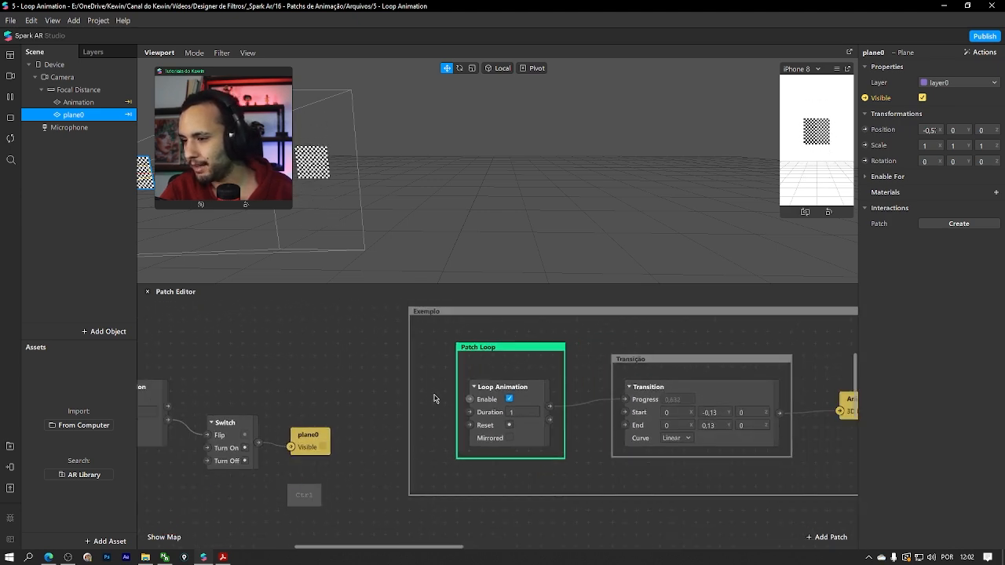
{"action": "scroll", "coordinate": [434, 398], "scroll_direction": "up", "scroll_amount": 4, "text": "ctrl"}
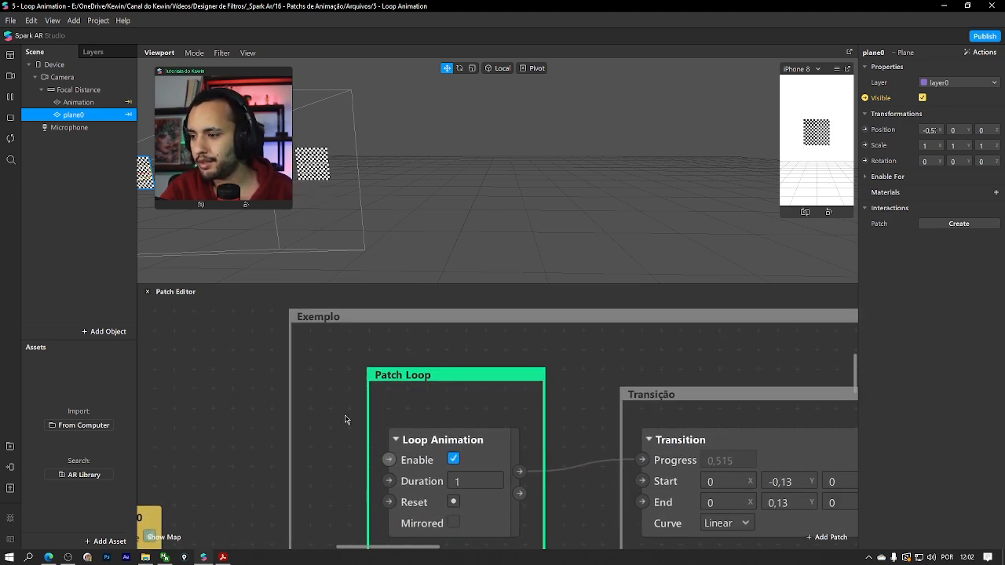
{"action": "scroll", "coordinate": [345, 407], "scroll_direction": "down", "scroll_amount": 2, "text": "ctrl"}
{"action": "scroll", "coordinate": [366, 403], "scroll_direction": "up", "scroll_amount": 2, "text": "ctrl"}
{"action": "left_click_drag", "start_coordinate": [461, 400], "coordinate": [460, 348], "text": "alt"}
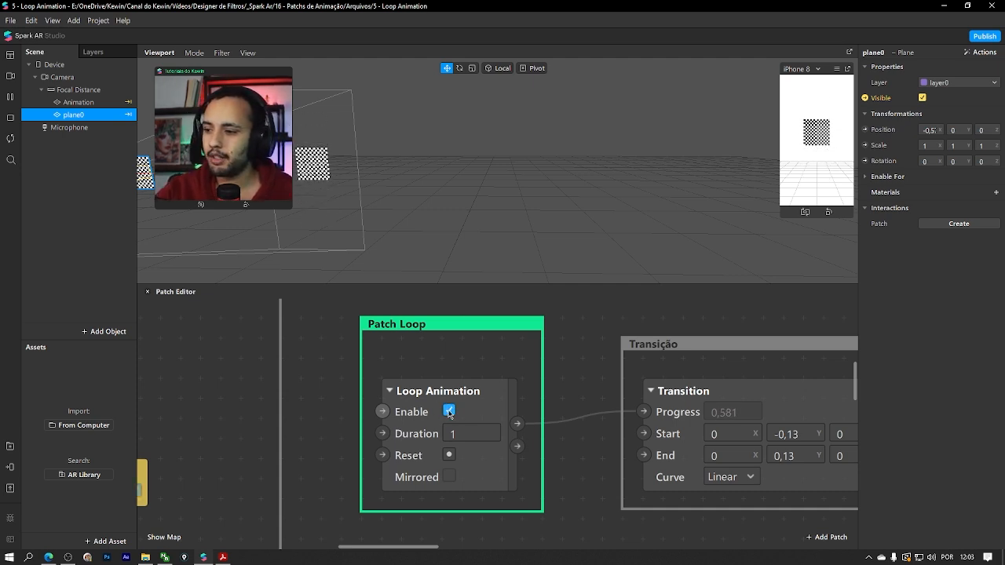
{"action": "left_click", "coordinate": [449, 413]}
{"action": "left_click", "coordinate": [449, 411]}
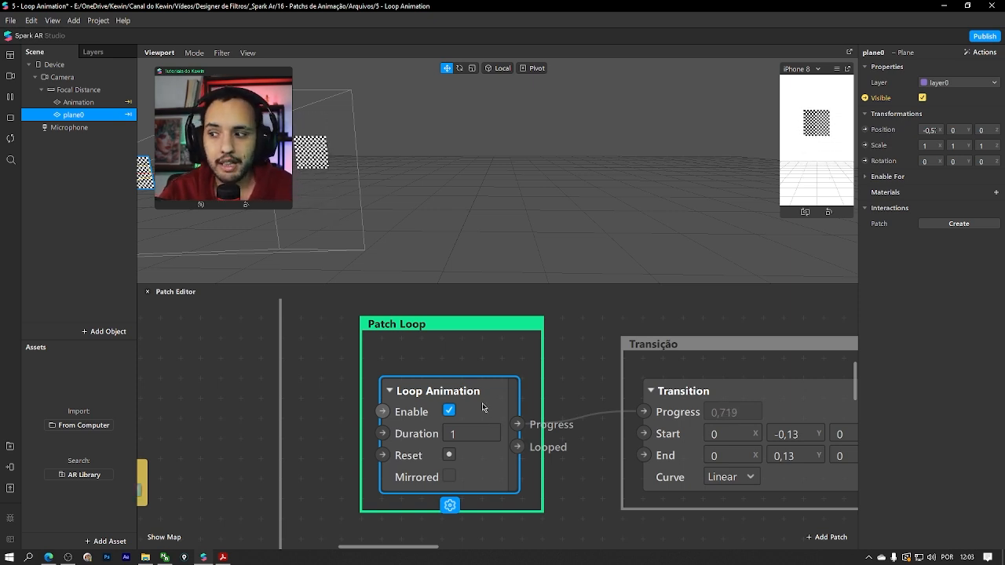
{"action": "left_click", "coordinate": [336, 400]}
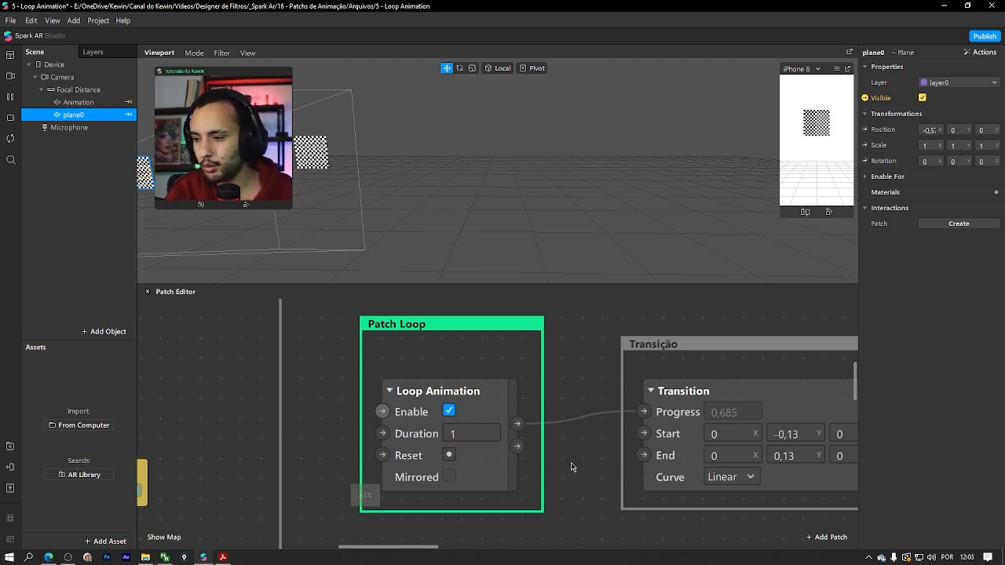
Examine the Transition patch's Progress, Start and End Y values and its link to the Animation plane's 3D Position
{"action": "middle_click_drag", "start_coordinate": [573, 467], "coordinate": [533, 459]}
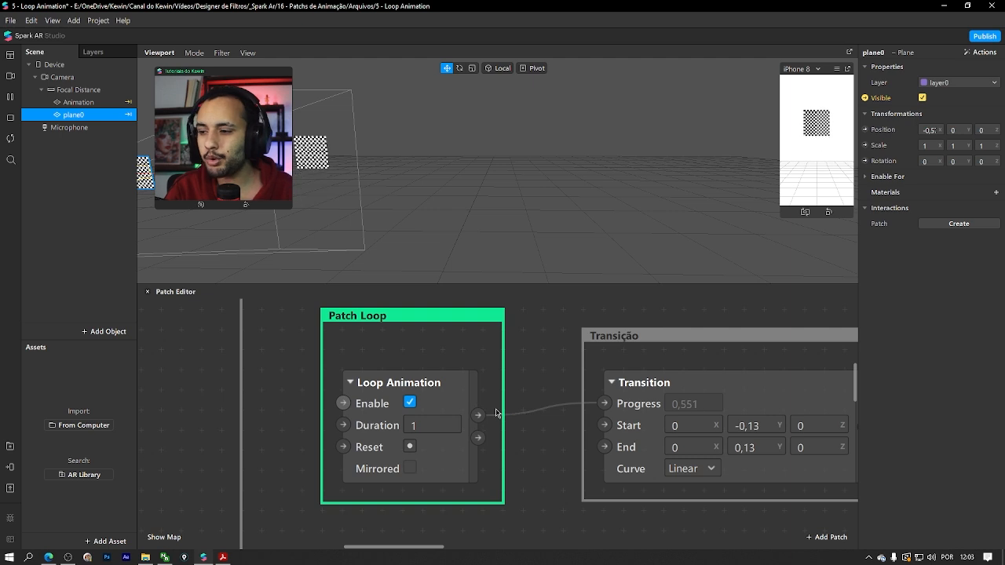
{"action": "left_click", "coordinate": [652, 400]}
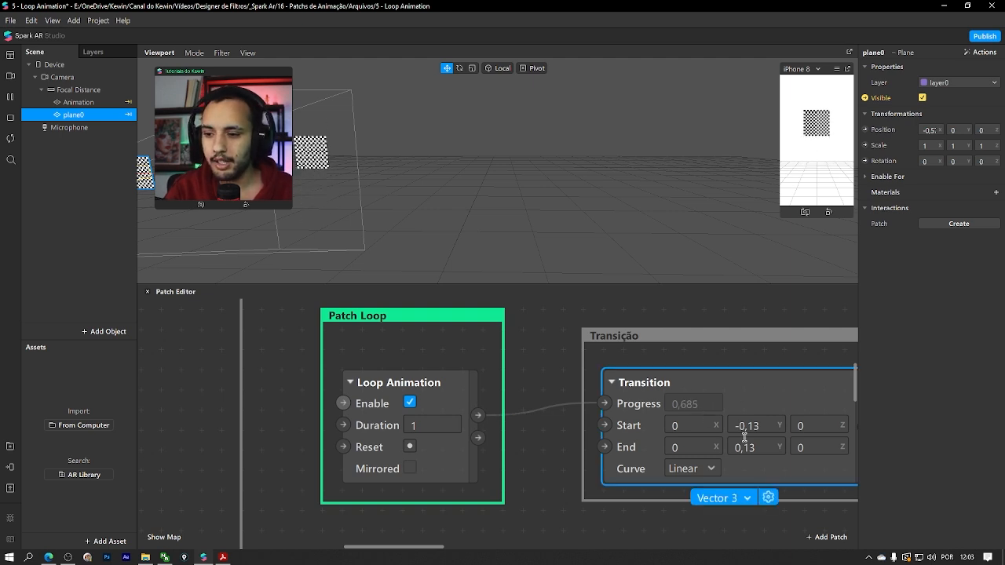
{"action": "left_click", "coordinate": [758, 421]}
{"action": "middle_click_drag", "start_coordinate": [758, 422], "coordinate": [603, 421]}
{"action": "left_click", "coordinate": [610, 444]}
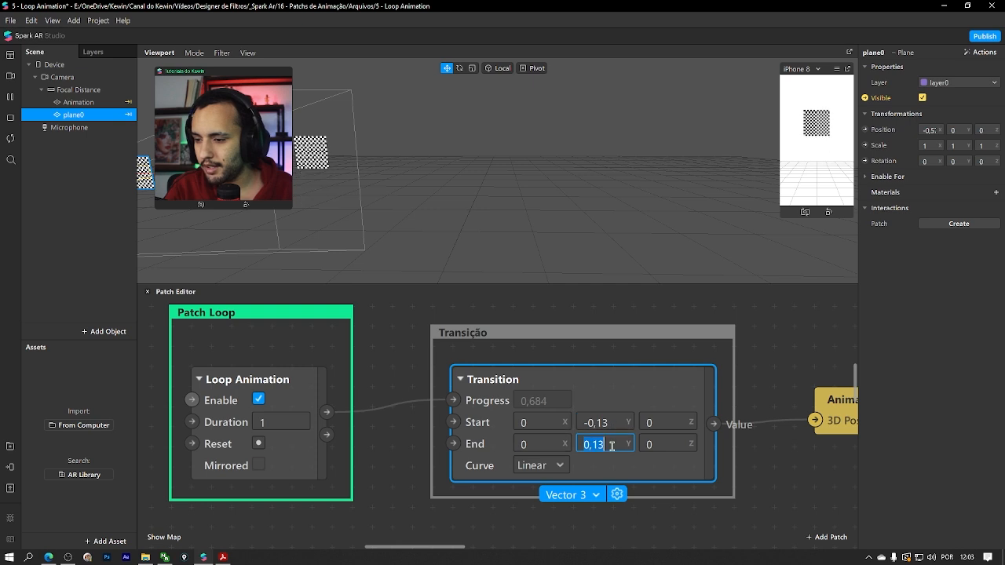
{"action": "left_click", "coordinate": [766, 457]}
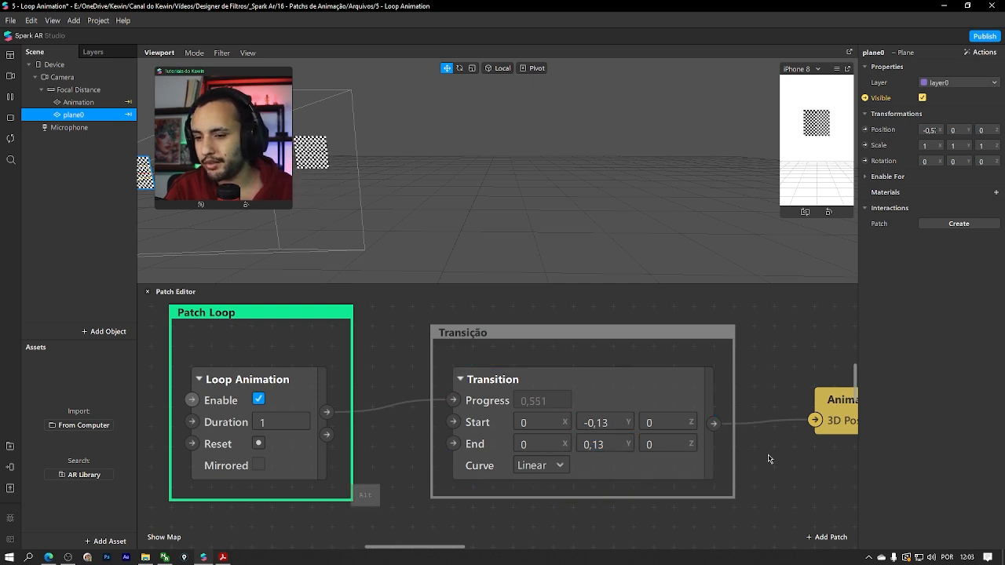
{"action": "middle_click_drag", "start_coordinate": [769, 450], "coordinate": [550, 448]}
{"action": "left_click", "coordinate": [621, 390]}
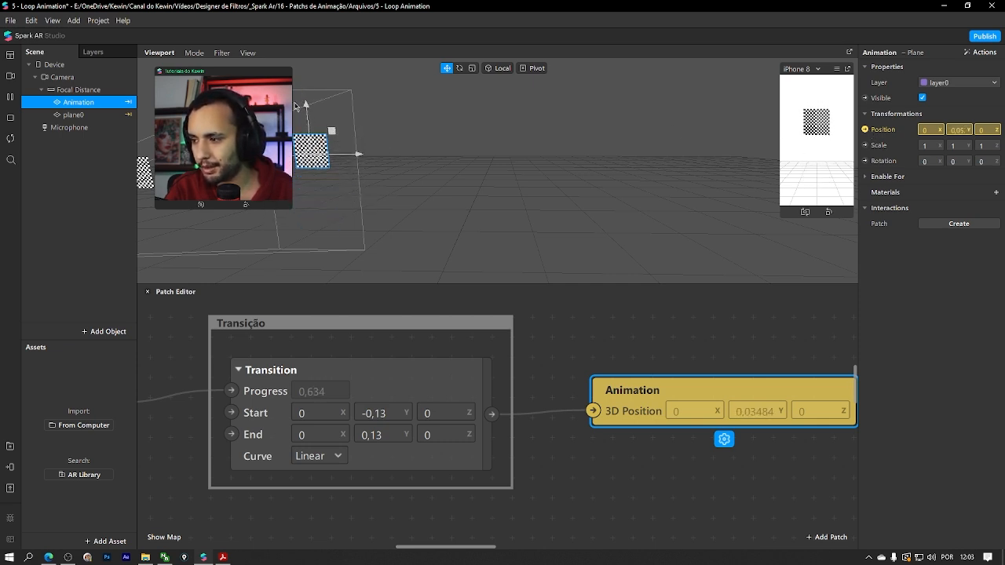
{"action": "left_click", "coordinate": [571, 459]}
Turn on Mirrored for the Loop Animation patch in the Patch Loop group and save the project
{"action": "left_click_drag", "start_coordinate": [196, 468], "coordinate": [705, 458], "text": "alt"}
{"action": "left_click", "coordinate": [550, 441]}
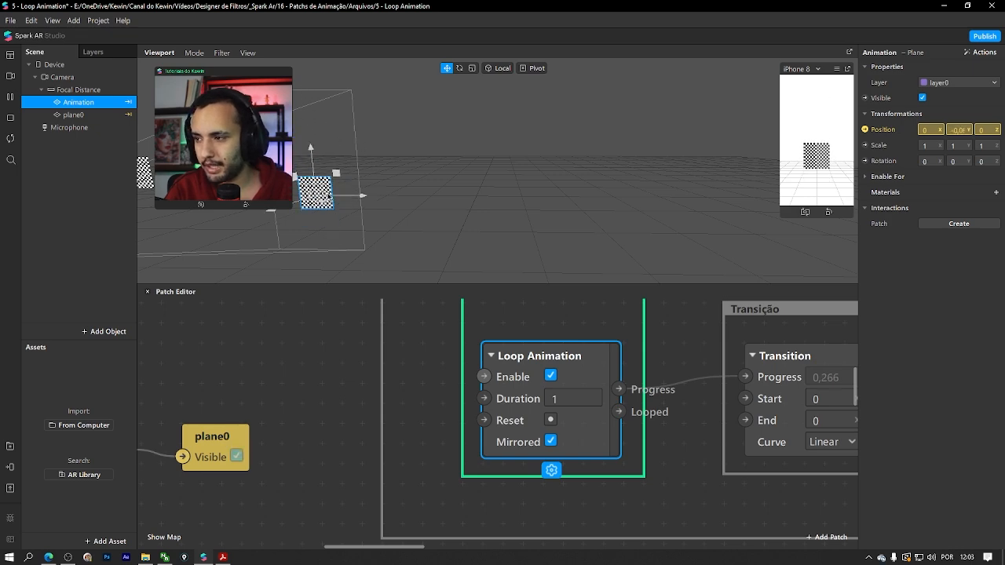
{"action": "scroll", "coordinate": [508, 407], "scroll_direction": "down", "scroll_amount": 5, "text": "ctrl"}
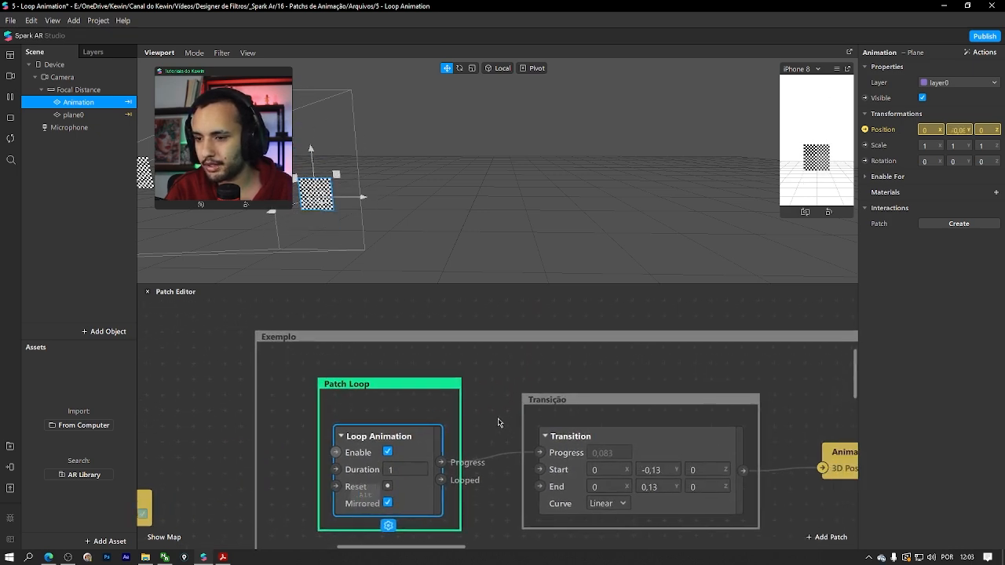
{"action": "left_click_drag", "start_coordinate": [764, 398], "coordinate": [646, 377], "text": "alt"}
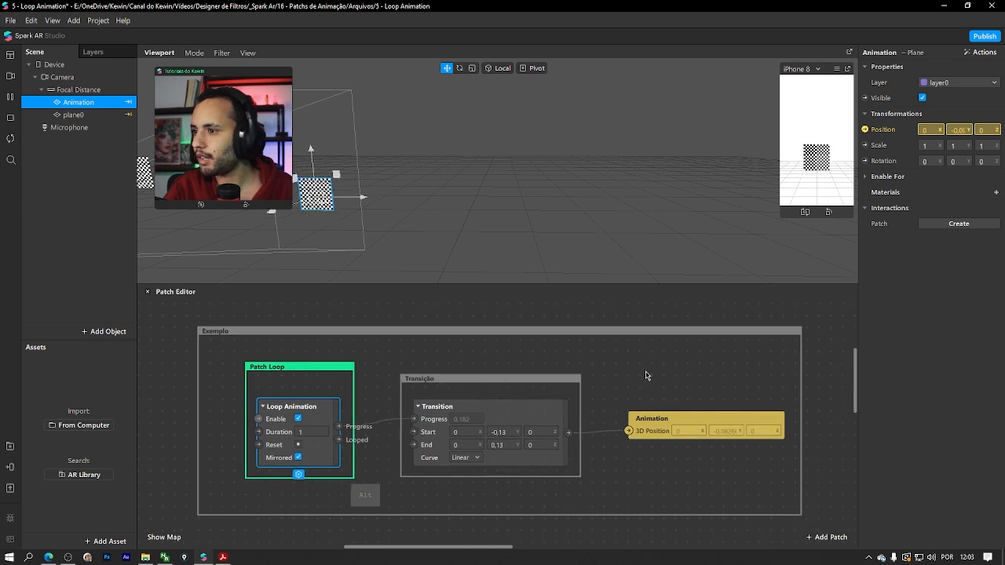
{"action": "key", "text": "ctrl+s"}
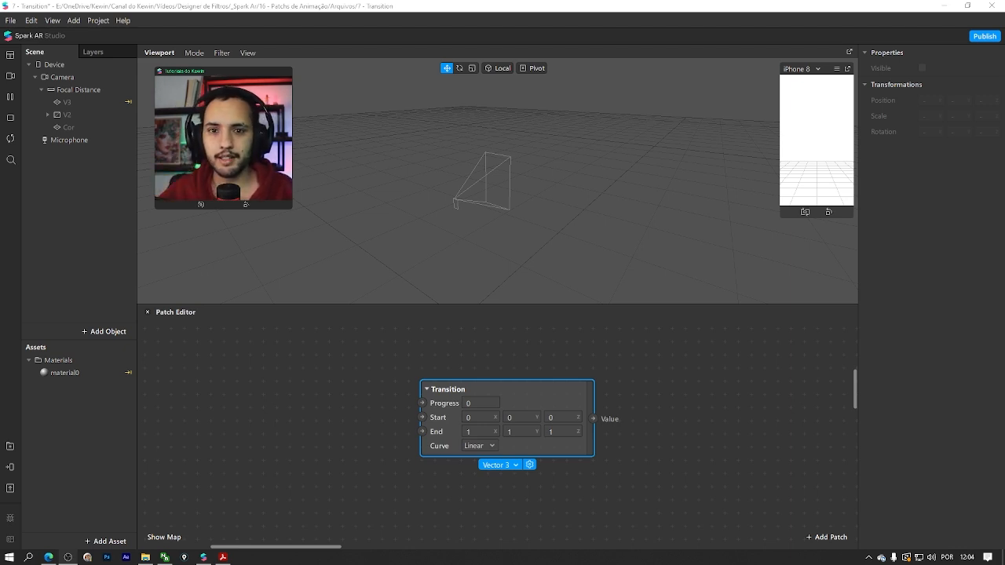
Examine the Transition patch's inputs in the 7 - Transition project and move the patch aside to free space beside it
{"action": "scroll", "coordinate": [481, 400], "scroll_direction": "up", "scroll_amount": 2}
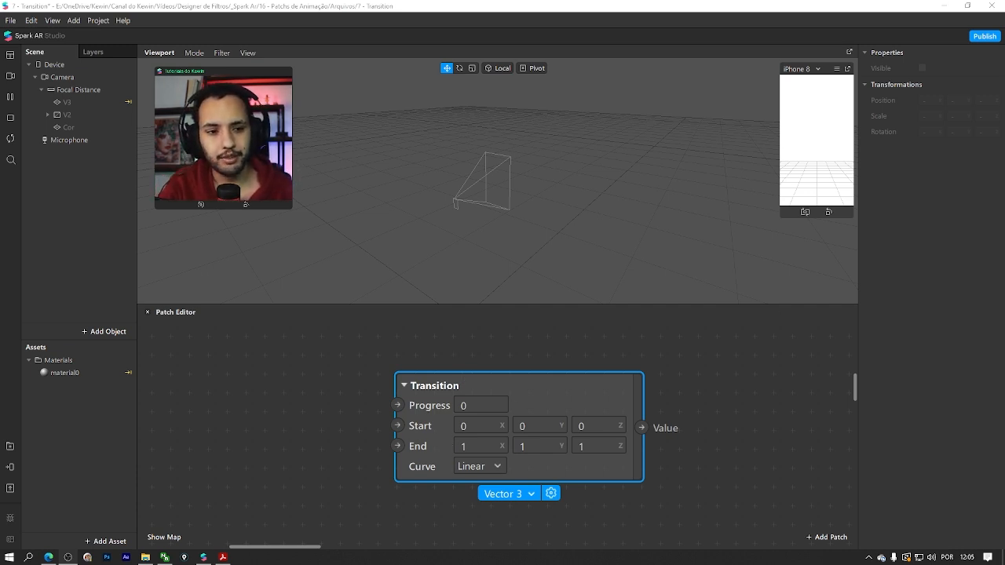
{"action": "left_click", "coordinate": [670, 380]}
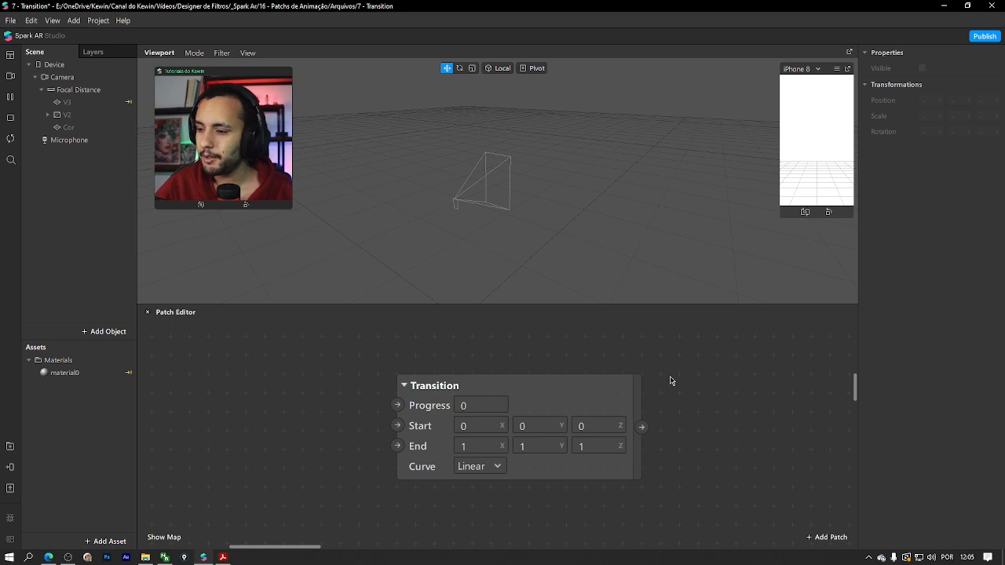
{"action": "left_click", "coordinate": [424, 444]}
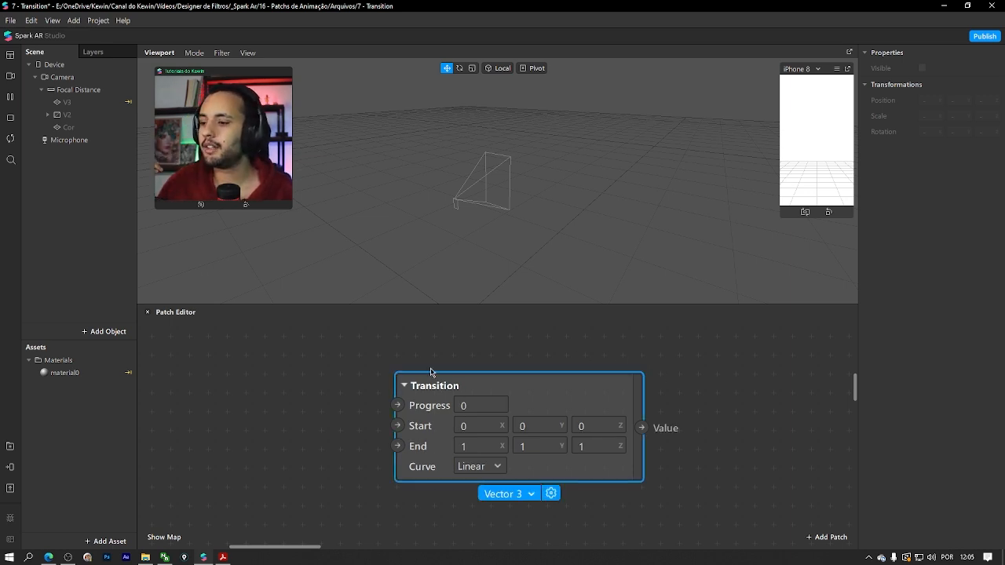
{"action": "left_click", "coordinate": [400, 407]}
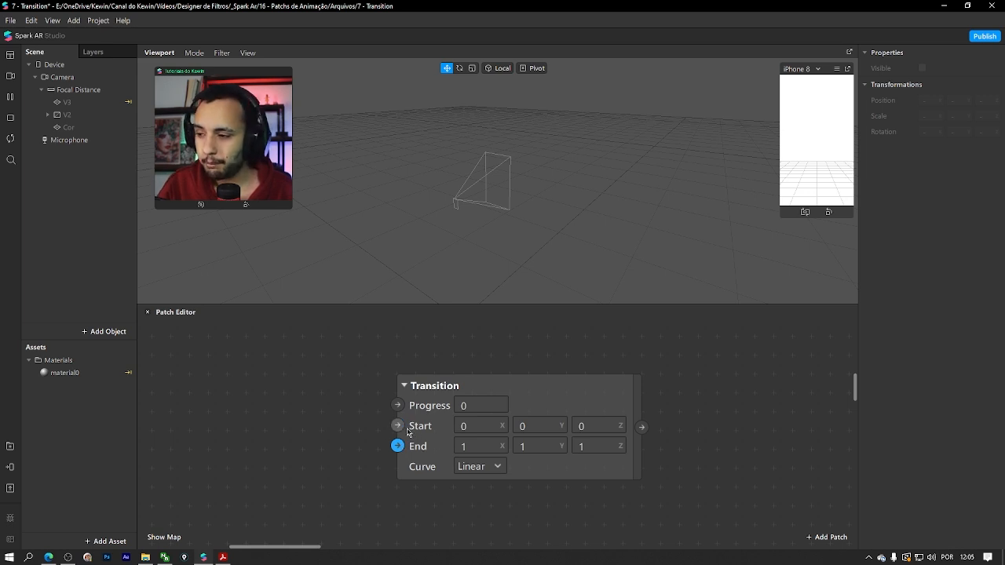
{"action": "left_click_drag", "start_coordinate": [428, 450], "coordinate": [541, 425]}
Try feeding a second Transition patch's Value output into the first one's End input, and remove the second patch
{"action": "left_click", "coordinate": [426, 487]}
{"action": "double_click", "coordinate": [402, 482]}
{"action": "type", "text": "tran"}
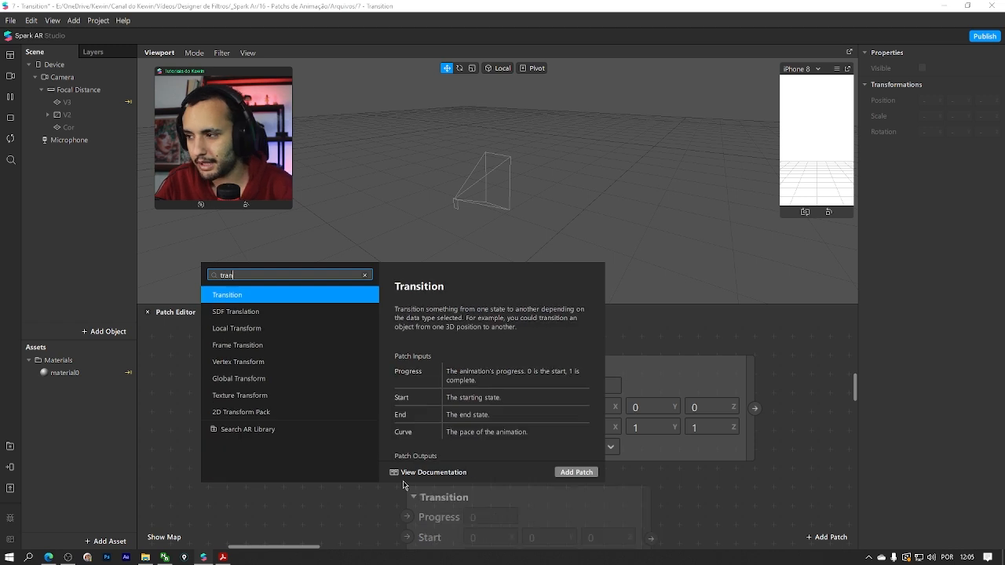
{"action": "key", "text": "Return"}
{"action": "left_click_drag", "start_coordinate": [652, 540], "coordinate": [511, 427]}
{"action": "left_click_drag", "start_coordinate": [610, 514], "coordinate": [409, 496]}
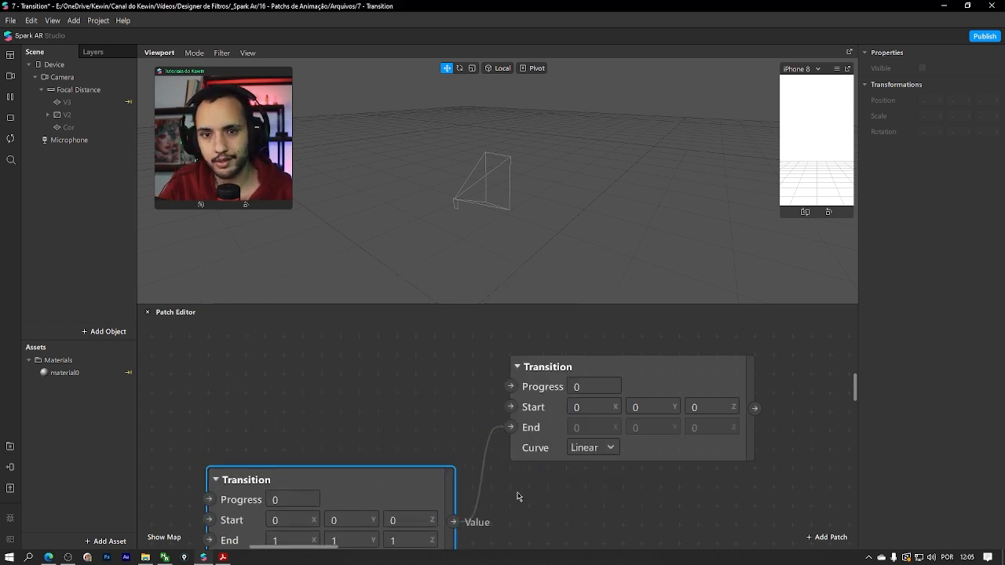
{"action": "key", "text": "Delete"}
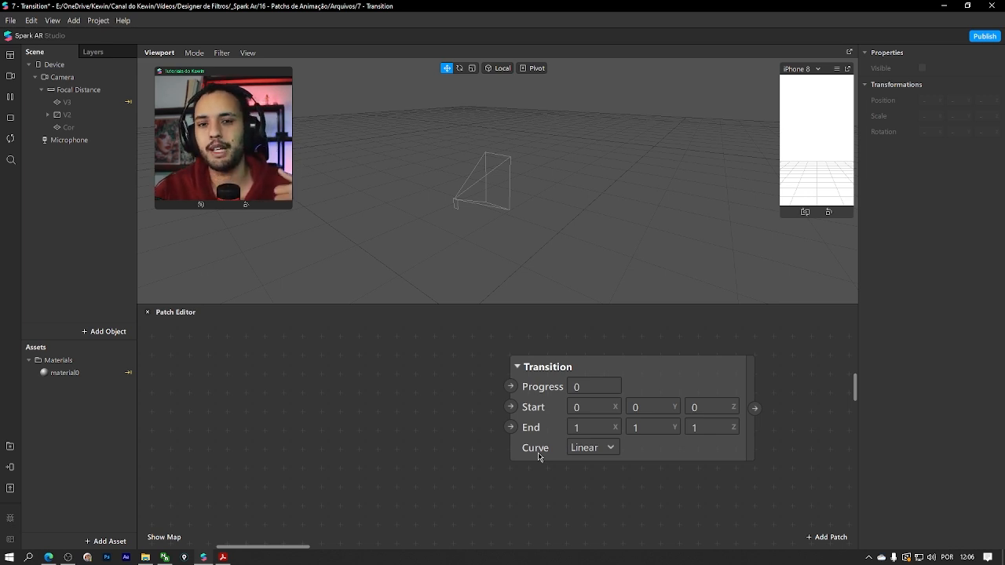
List the Transition patch's Curve options and switch to the browser to search Google Images for "curva sinusoidal"
{"action": "left_click", "coordinate": [581, 448]}
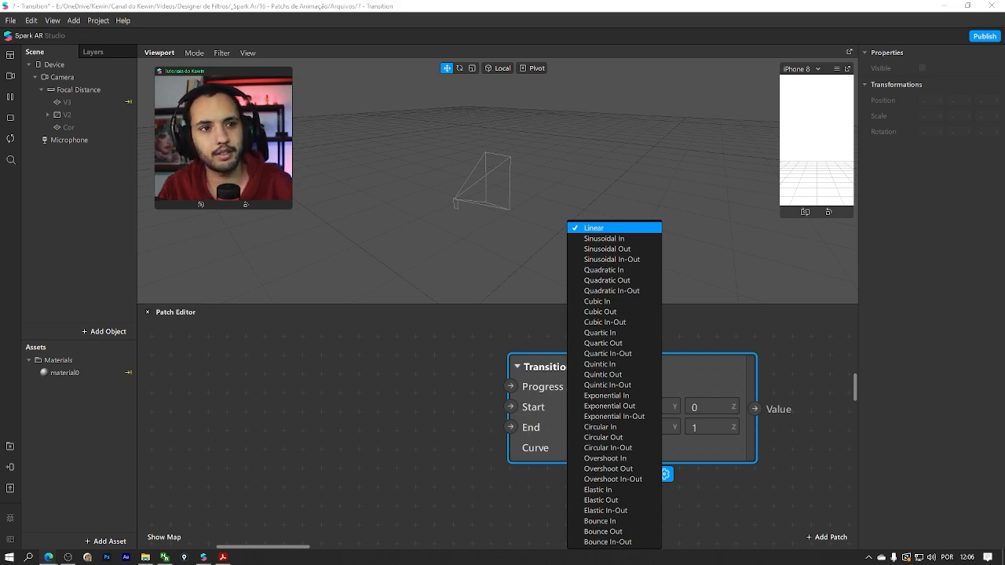
{"action": "left_click_drag", "start_coordinate": [1004, 47], "coordinate": [577, 1]}
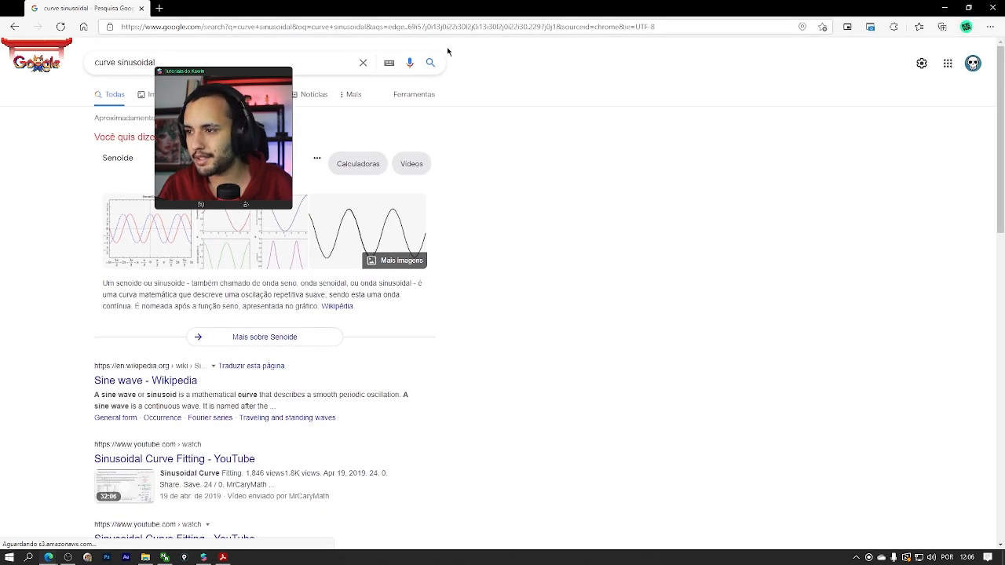
{"action": "left_click", "coordinate": [169, 136]}
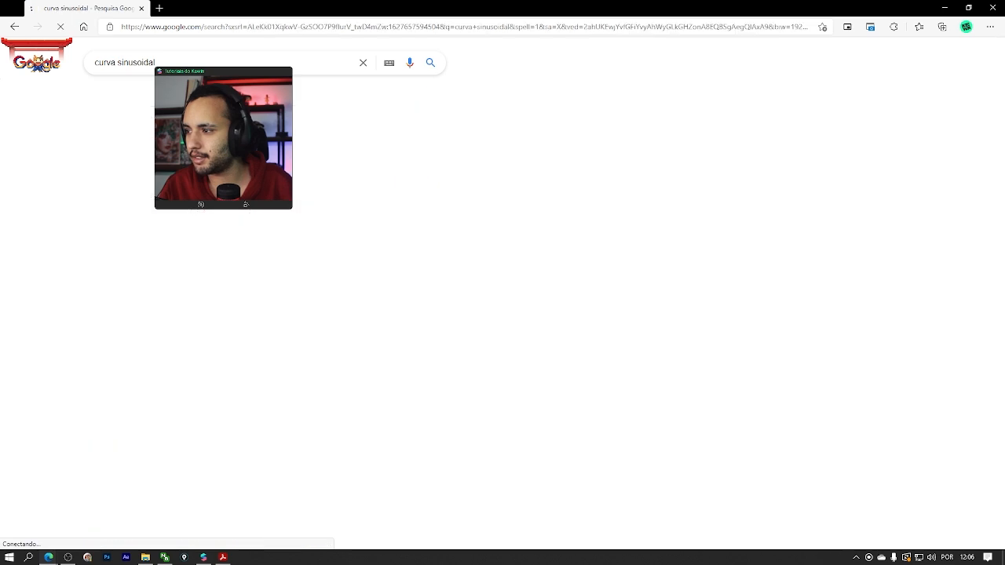
{"action": "left_click", "coordinate": [148, 94]}
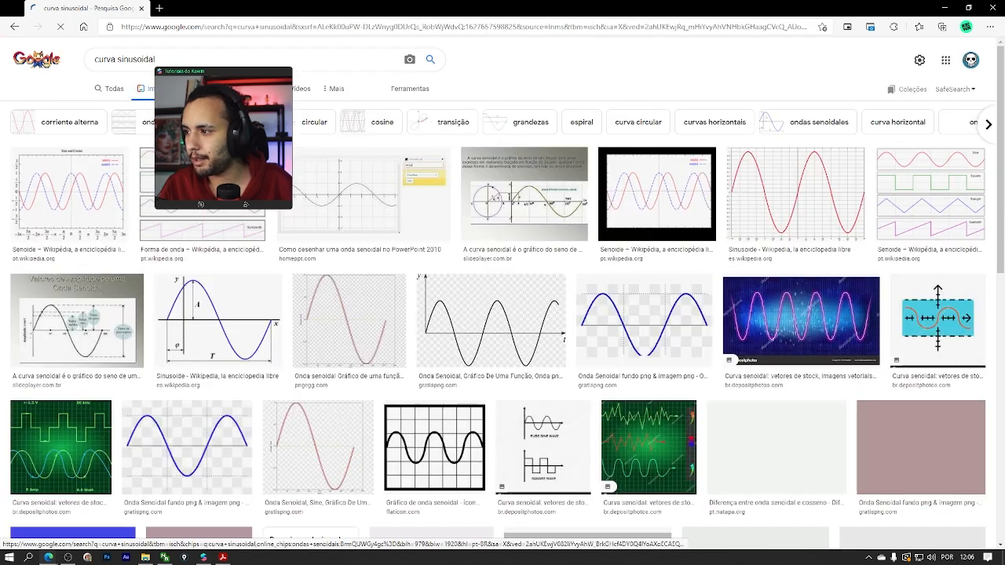
Examine the sine curve and waveform image results and compare them with the Transition patch's Curve options in Spark AR Studio
{"action": "left_click", "coordinate": [216, 284]}
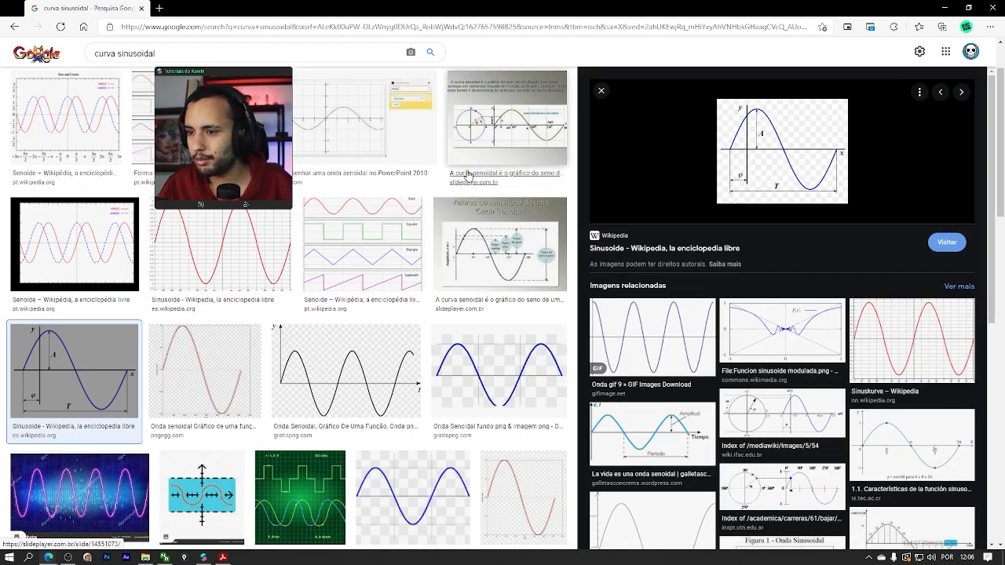
{"action": "left_click", "coordinate": [387, 134]}
{"action": "left_click", "coordinate": [222, 130]}
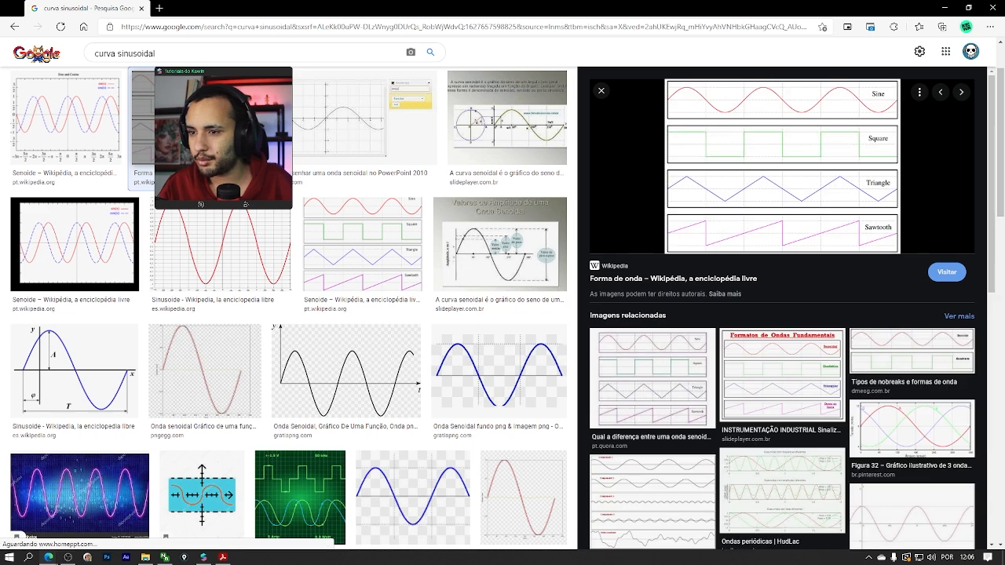
{"action": "left_click", "coordinate": [204, 558]}
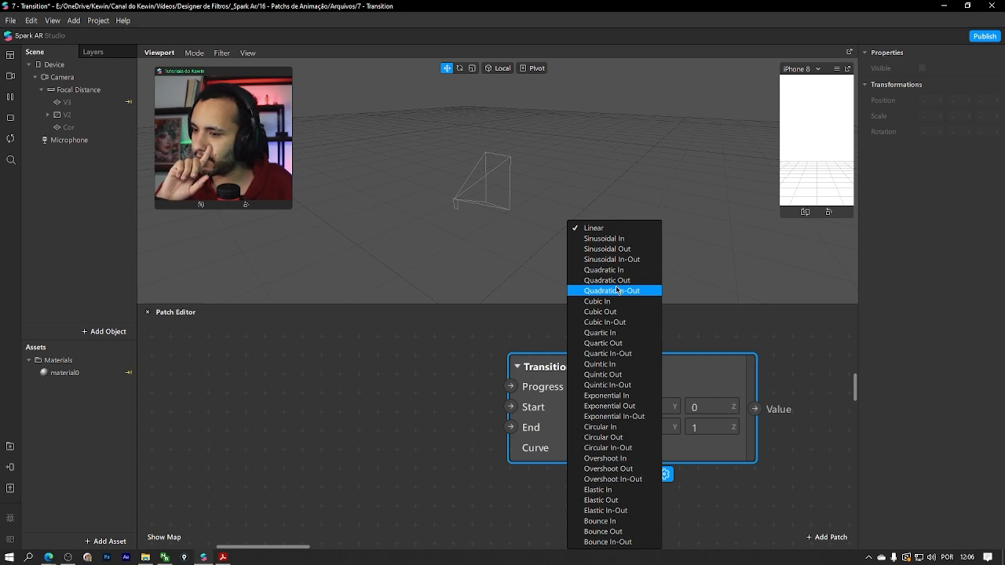
{"action": "key", "text": "alt+Tab"}
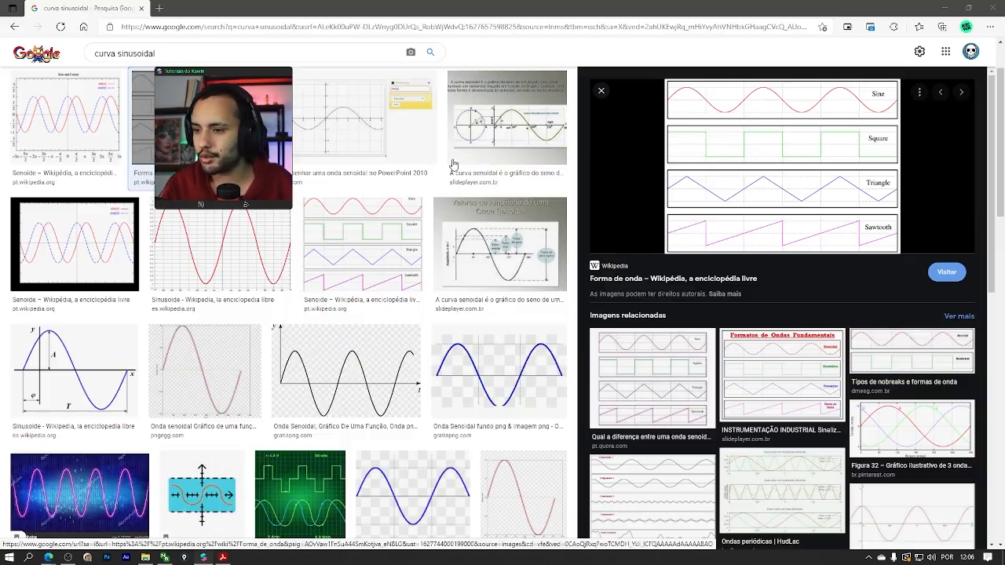
Search Google Images for "curve quadratic" and preview the StudyPug parabola and the GeoGebra quadratic equation graph
{"action": "double_click", "coordinate": [126, 53]}
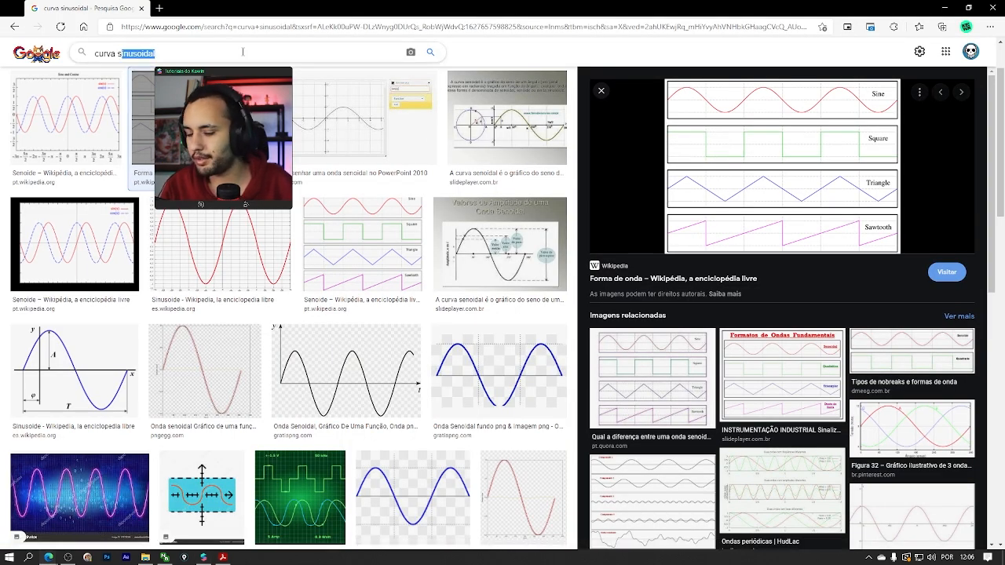
{"action": "key", "text": "BackSpace"}
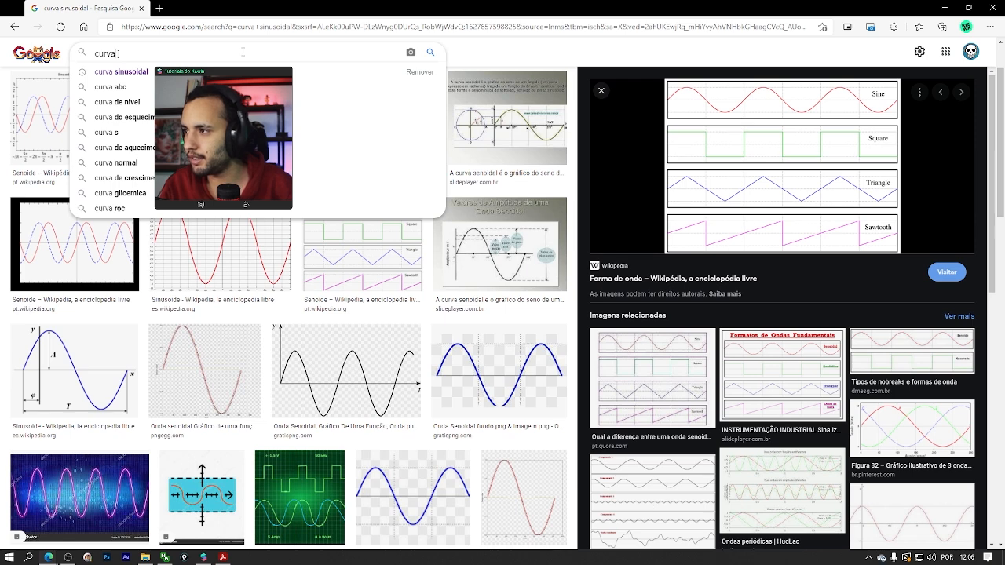
{"action": "key", "text": "BackSpace"}
{"action": "key", "text": "BackSpace"}
{"action": "type", "text": "o quadrac"}
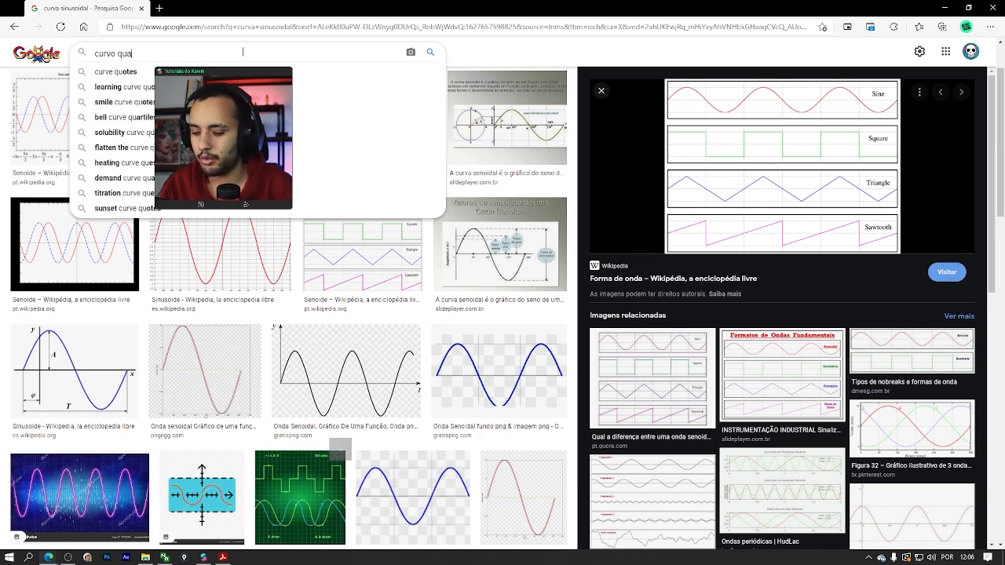
{"action": "type", "text": "it"}
{"action": "key", "text": "Return"}
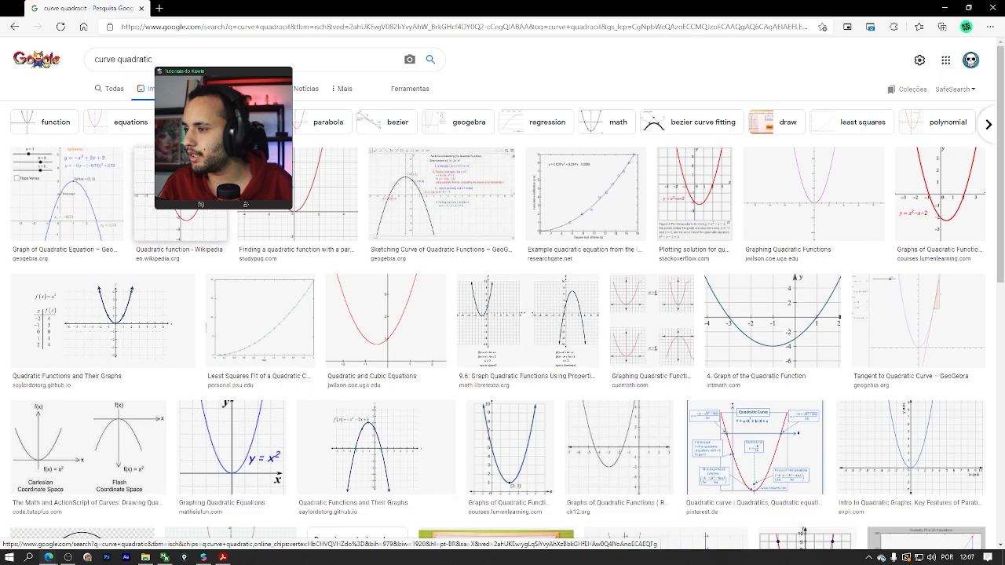
{"action": "left_click", "coordinate": [319, 187]}
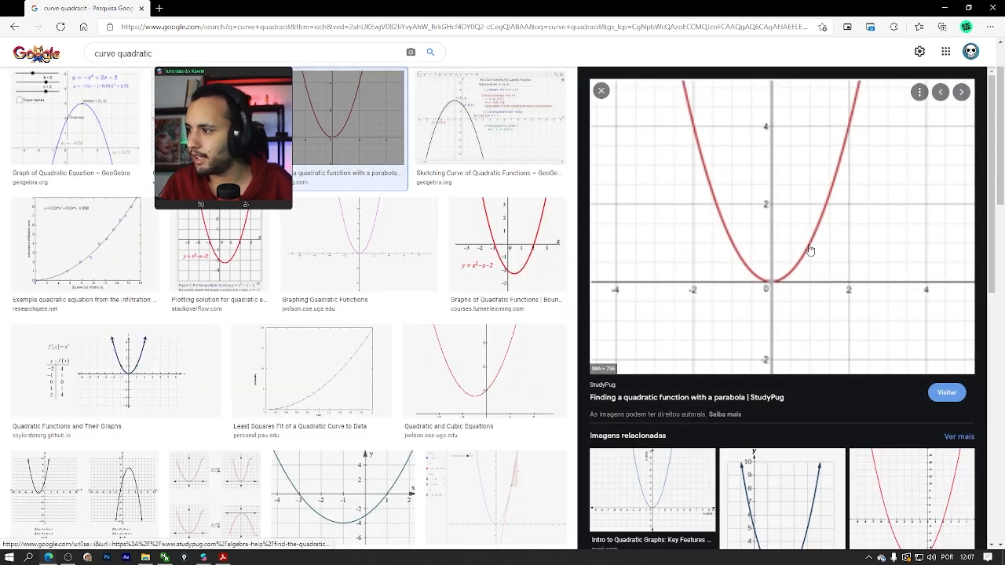
{"action": "left_click", "coordinate": [85, 118]}
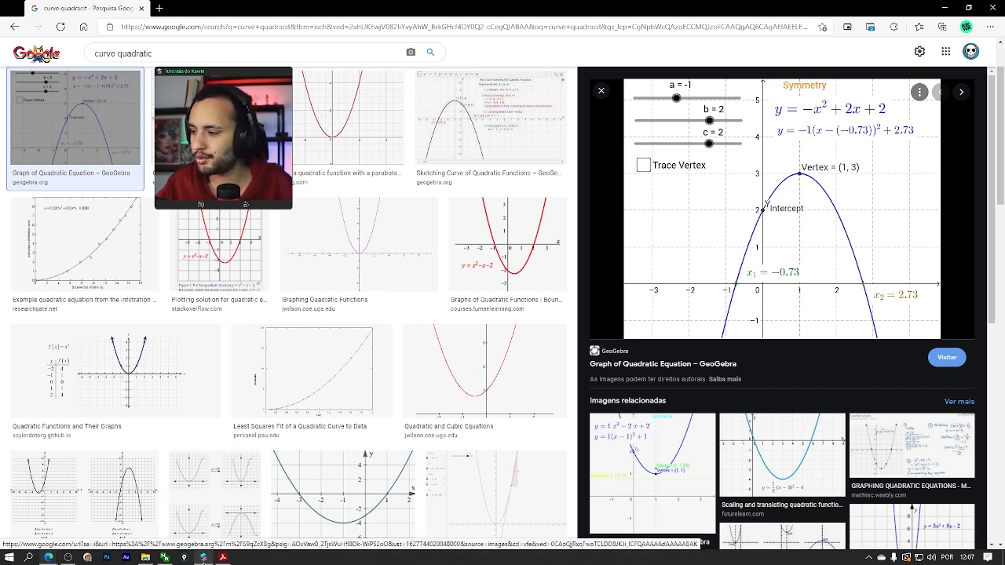
Switch back to Spark AR Studio and review the Transition patch's list of Curve options without changing the selection
{"action": "left_click", "coordinate": [203, 557]}
{"action": "left_click", "coordinate": [394, 468]}
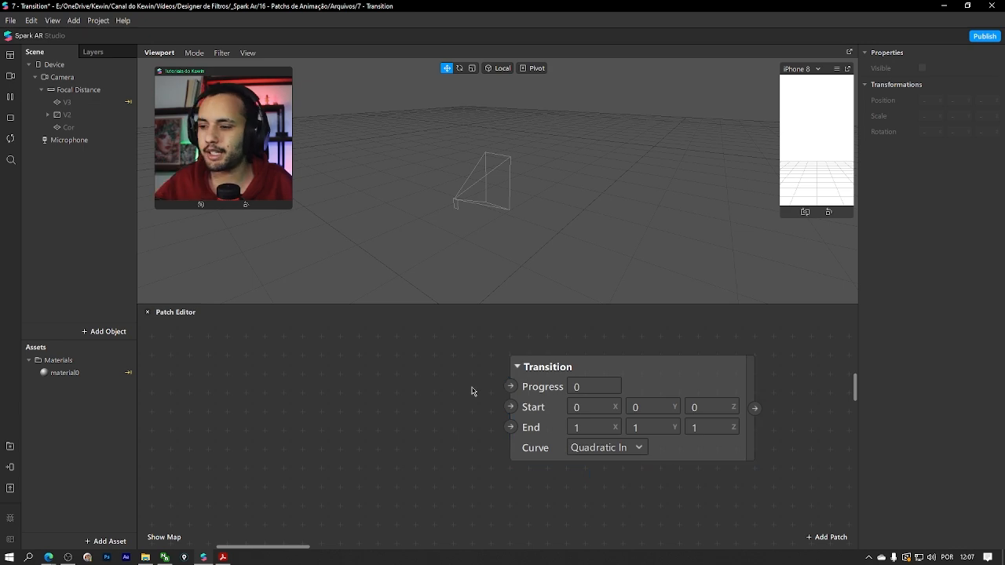
{"action": "left_click", "coordinate": [610, 449]}
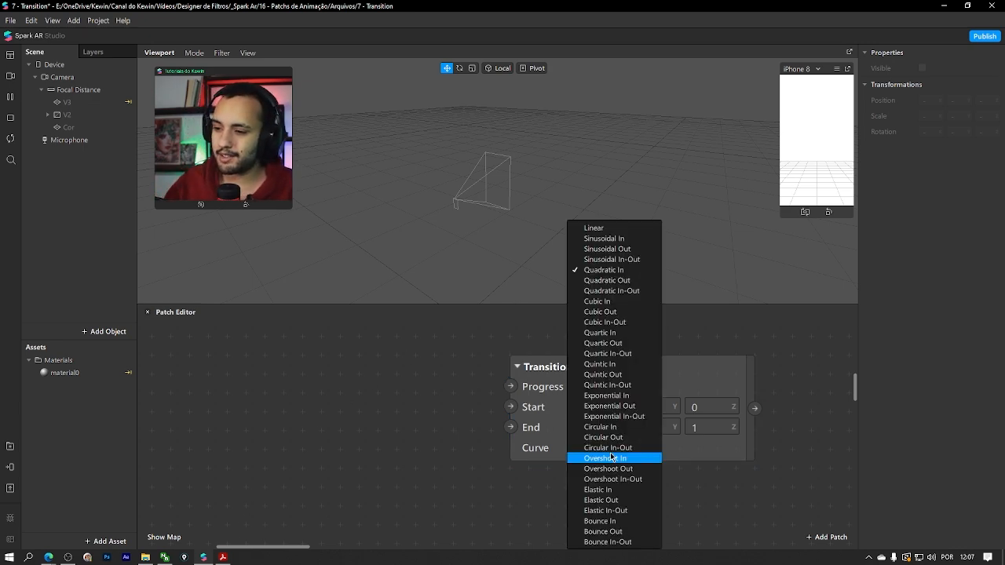
{"action": "left_click", "coordinate": [203, 557]}
{"action": "left_click", "coordinate": [204, 558]}
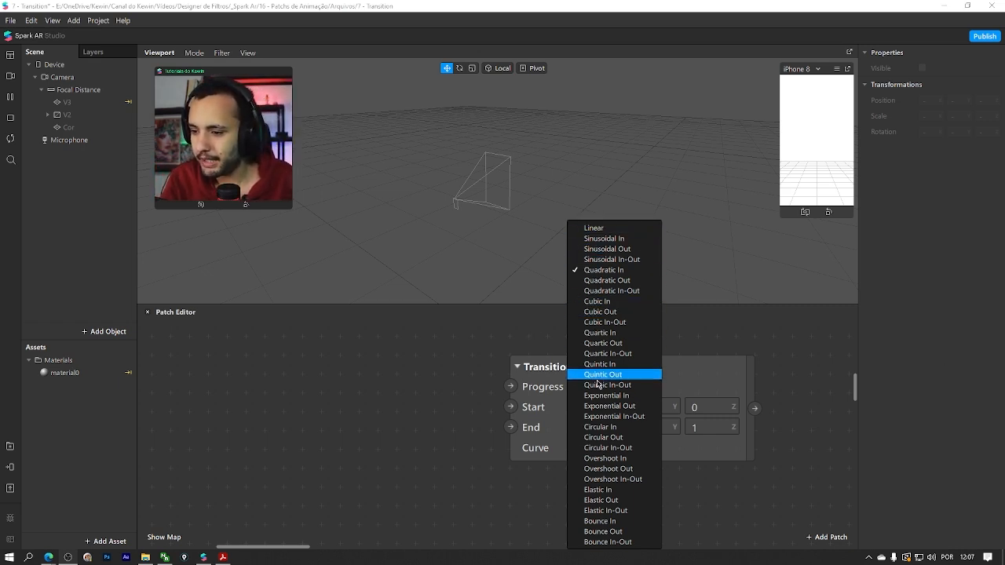
{"action": "left_click", "coordinate": [722, 515]}
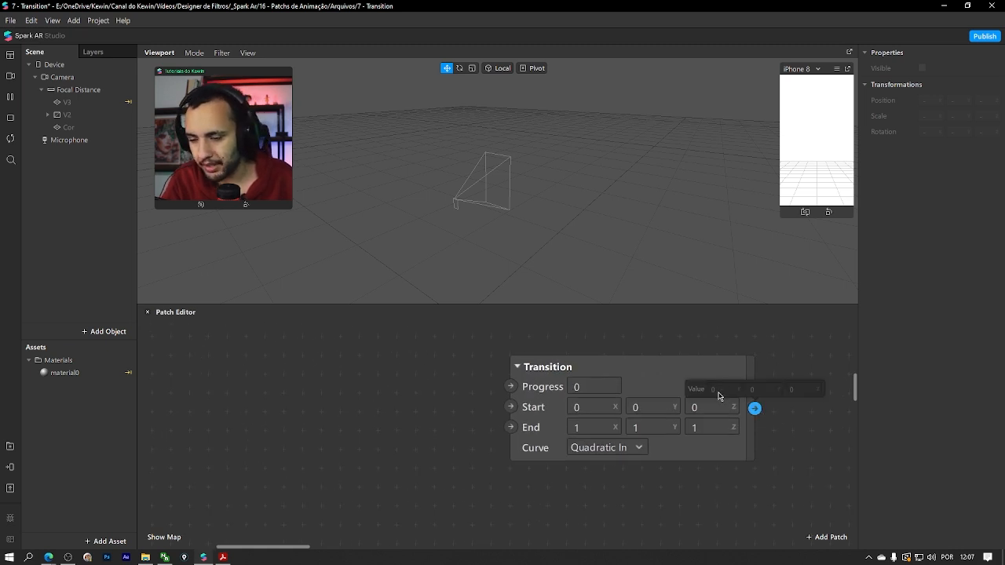
Set the Transition patch's Progress to 0,5 and compare its Start and End values with the output Value
{"action": "left_click", "coordinate": [563, 410]}
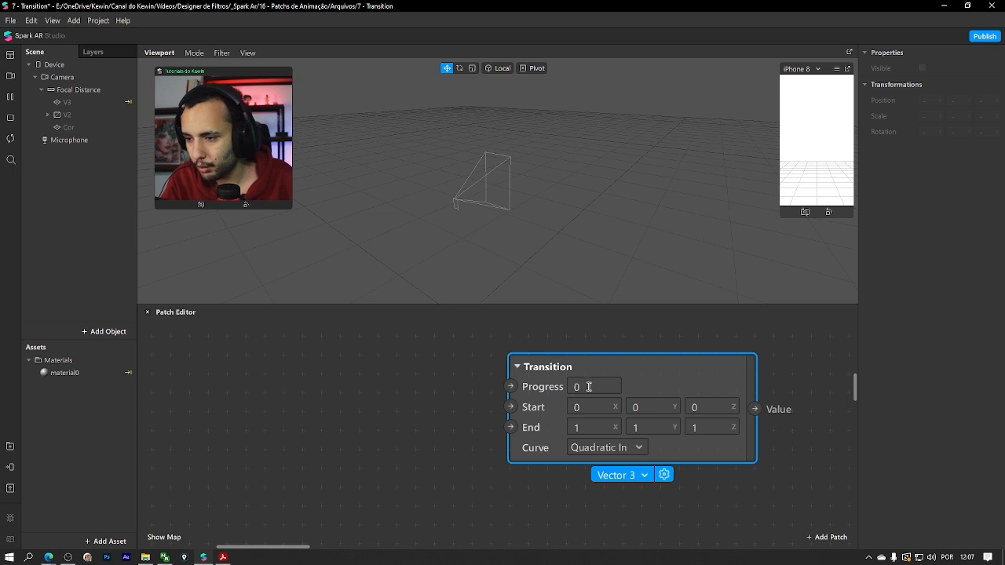
{"action": "left_click_drag", "start_coordinate": [594, 374], "coordinate": [571, 375]}
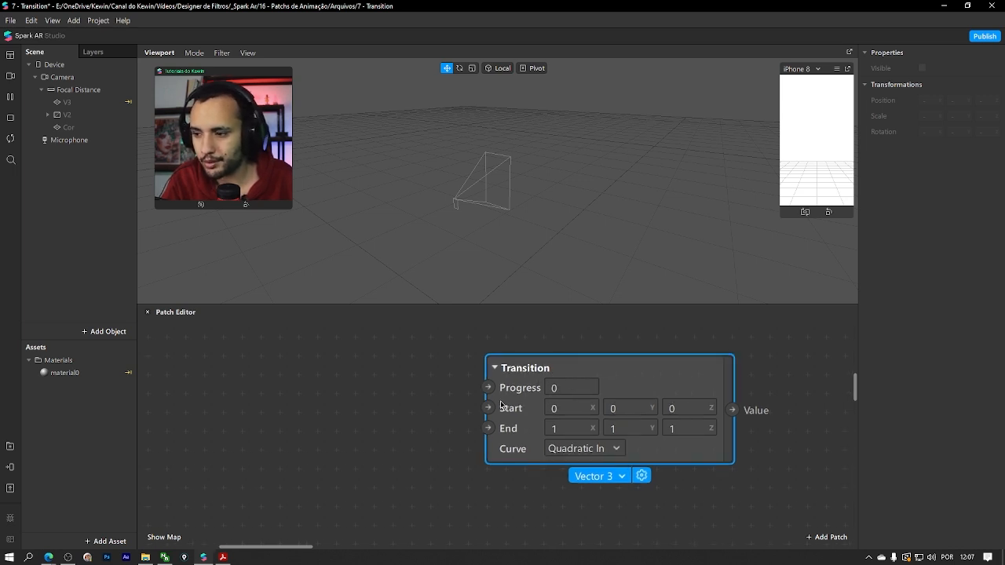
{"action": "left_click", "coordinate": [562, 387]}
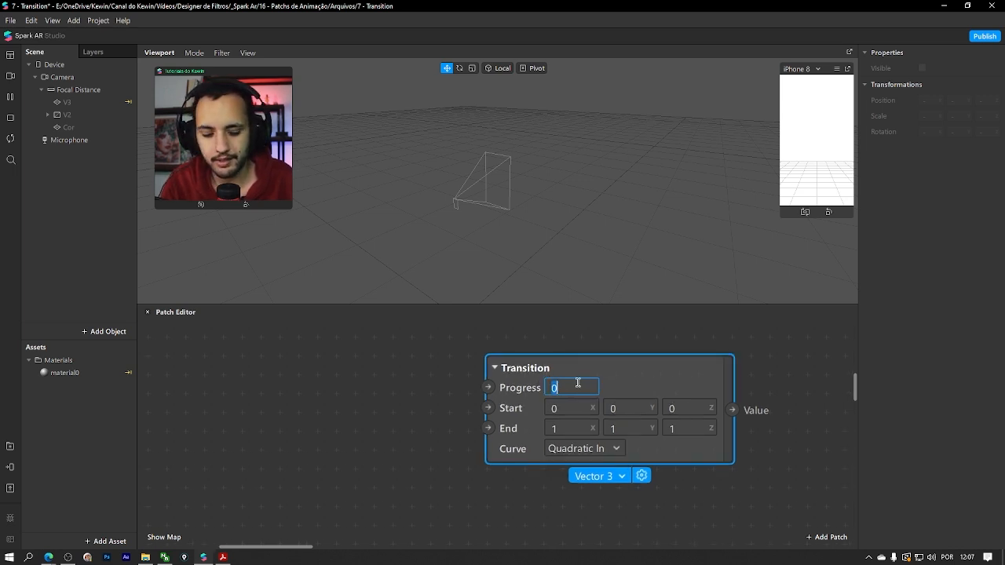
{"action": "type", "text": "0,5"}
{"action": "key", "text": "Return"}
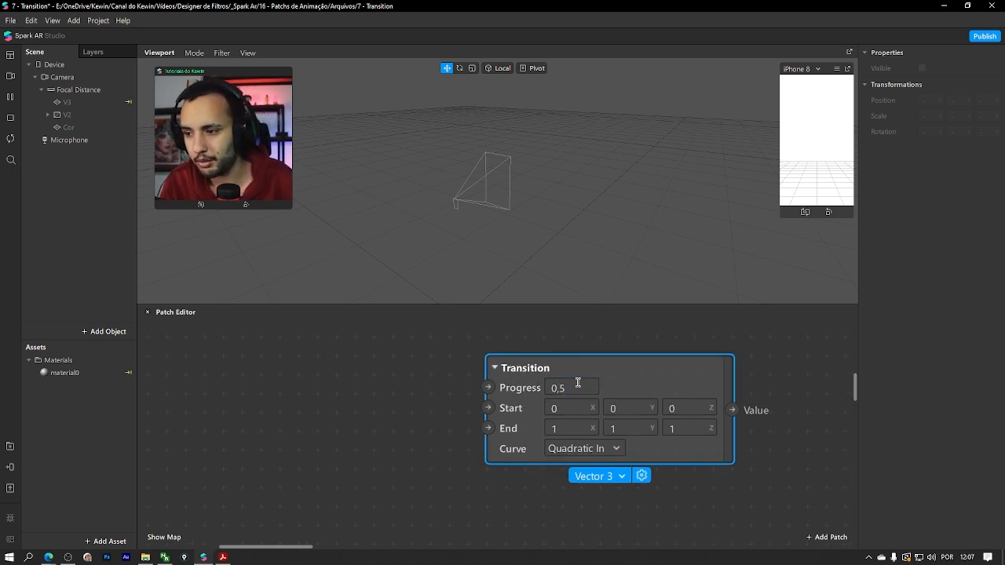
{"action": "left_click", "coordinate": [565, 426]}
{"action": "left_click", "coordinate": [564, 411]}
{"action": "left_click", "coordinate": [564, 425]}
{"action": "left_click", "coordinate": [564, 409]}
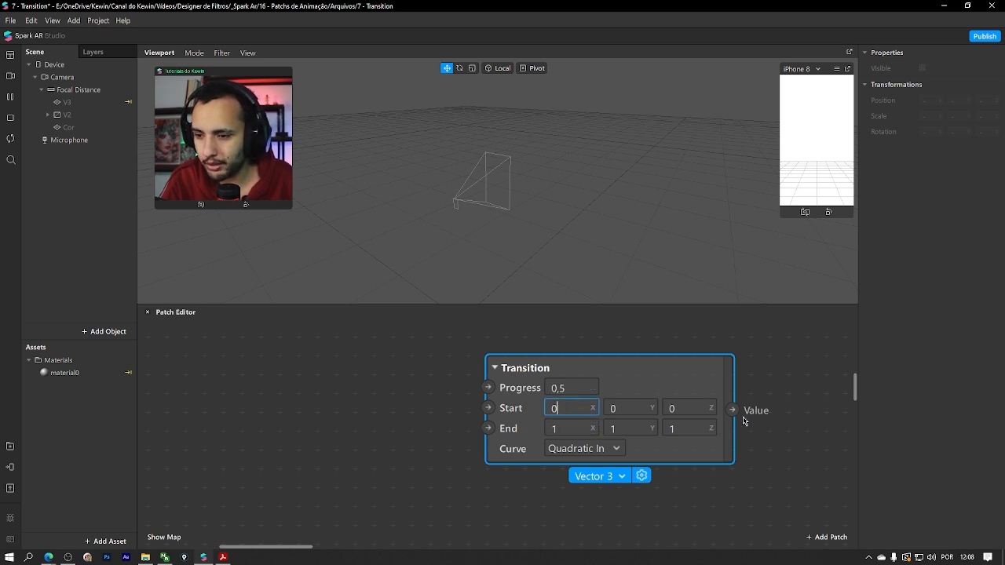
{"action": "left_click", "coordinate": [733, 409]}
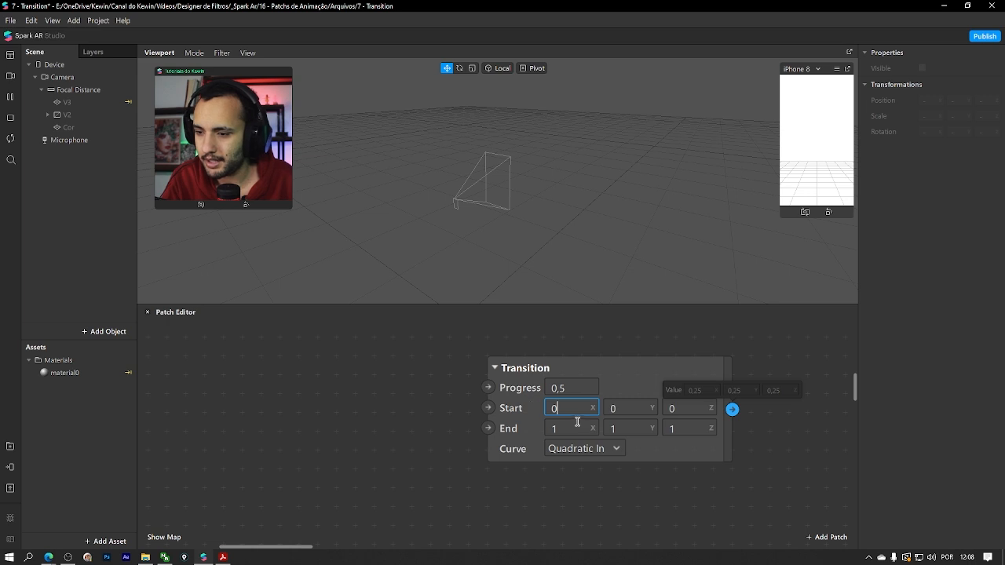
Set the Transition patch's Progress to 1 and back to 0, checking the output Value each time
{"action": "left_click", "coordinate": [576, 389]}
{"action": "type", "text": "1"}
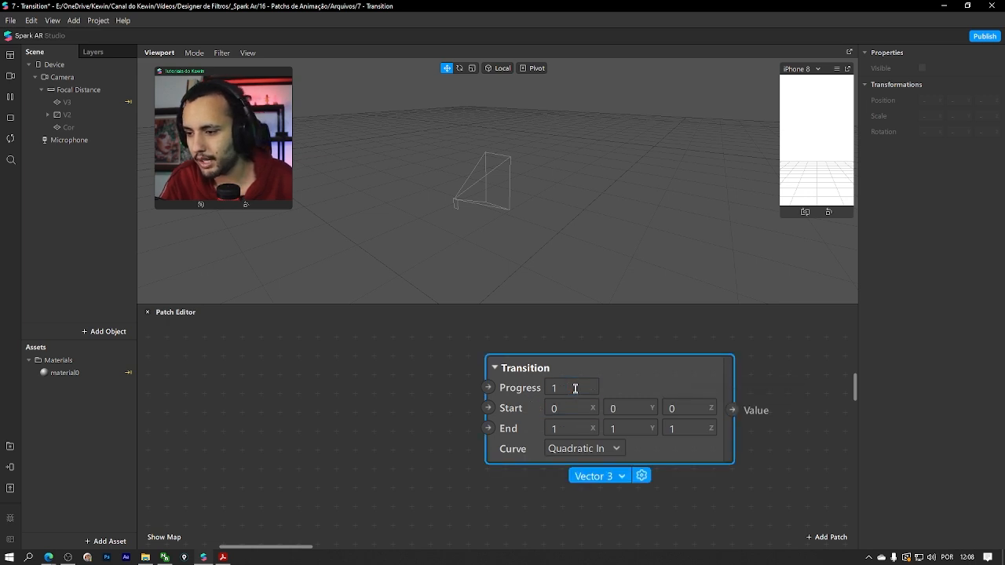
{"action": "left_click", "coordinate": [733, 409]}
{"action": "left_click", "coordinate": [563, 386]}
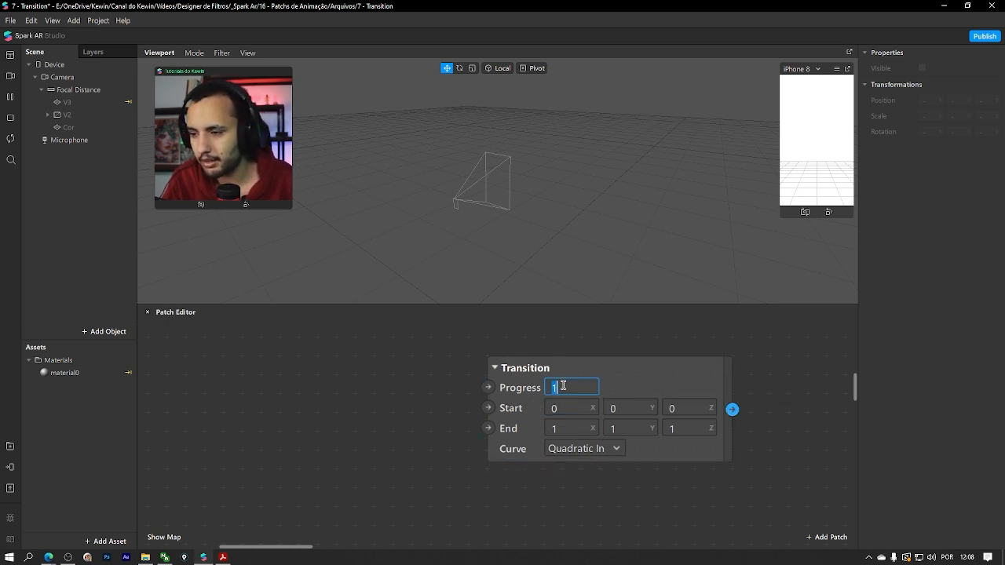
{"action": "type", "text": "0"}
{"action": "left_click", "coordinate": [733, 409]}
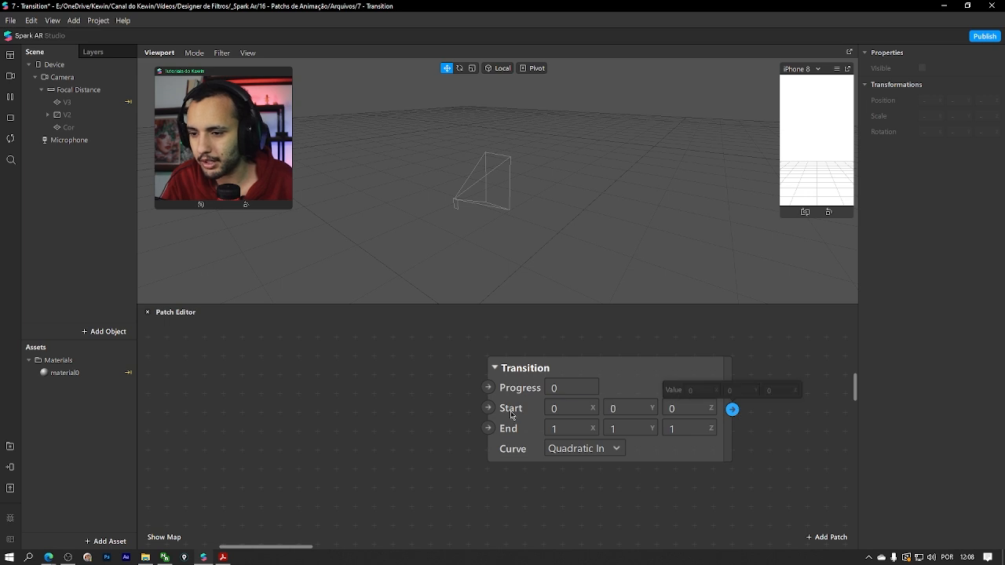
Open the Transition patch's Patch Info and reposition the patch to make room for the description
{"action": "left_click", "coordinate": [518, 410]}
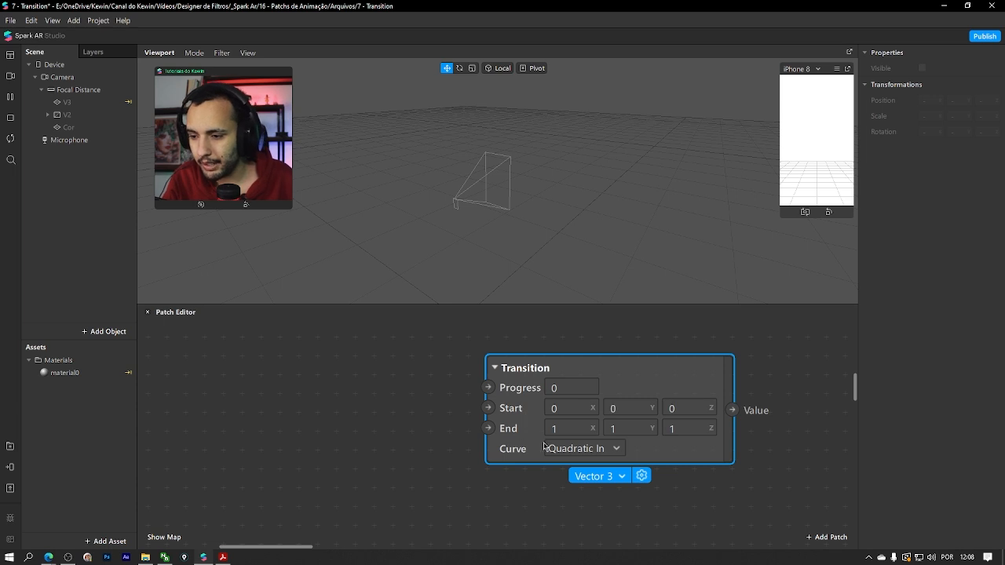
{"action": "left_click", "coordinate": [641, 476]}
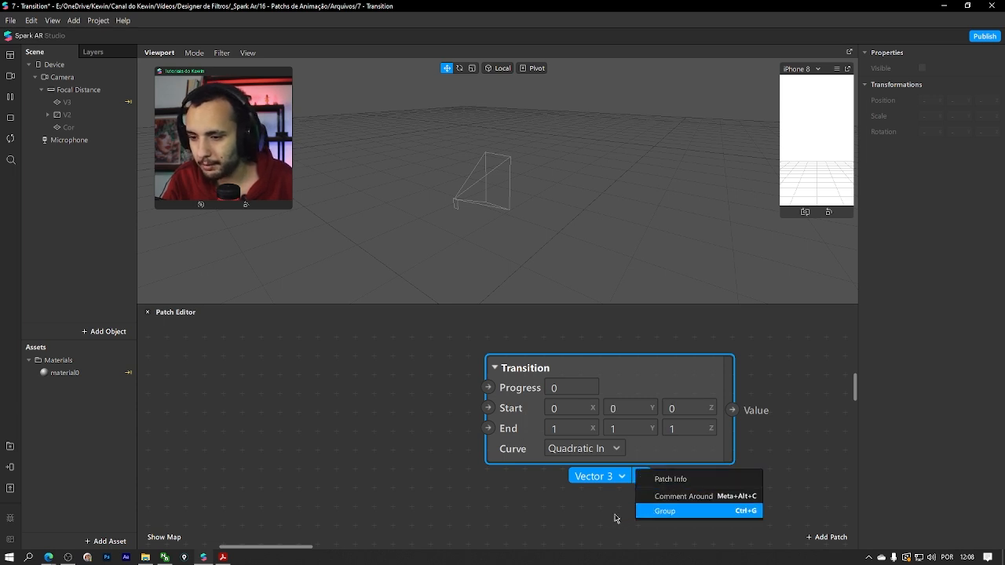
{"action": "left_click", "coordinate": [674, 480]}
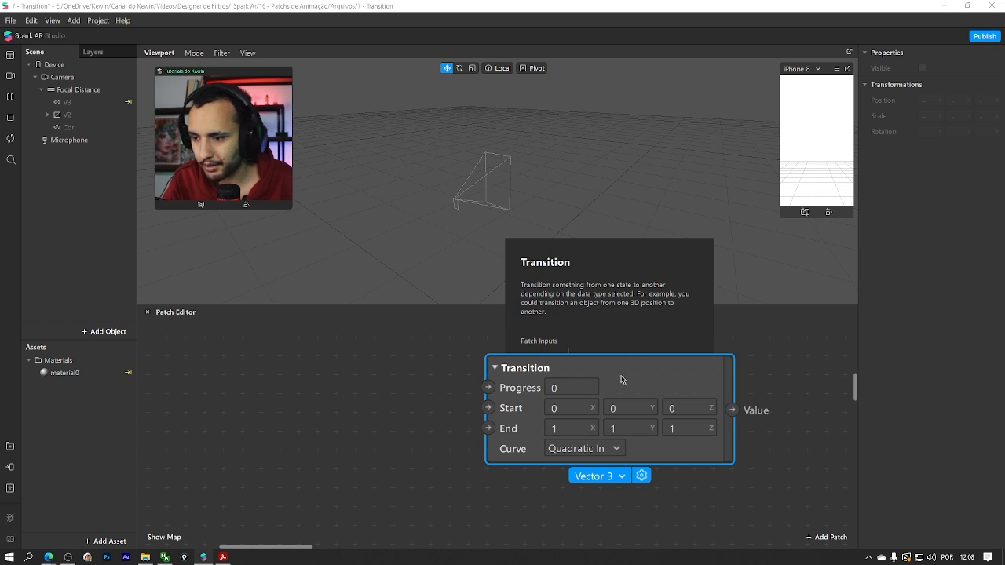
{"action": "left_click_drag", "start_coordinate": [622, 380], "coordinate": [408, 412]}
{"action": "left_click", "coordinate": [398, 495]}
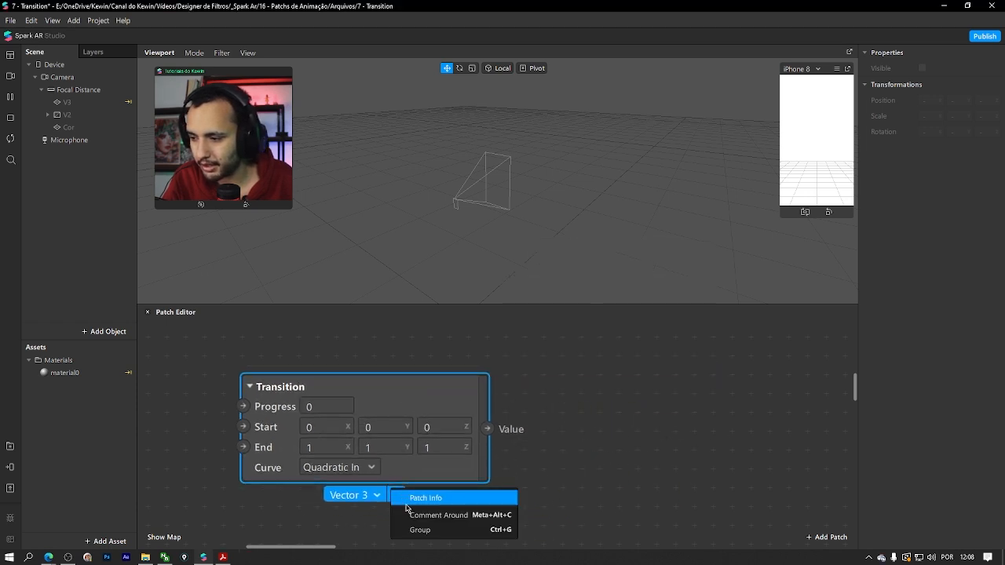
{"action": "left_click", "coordinate": [415, 498]}
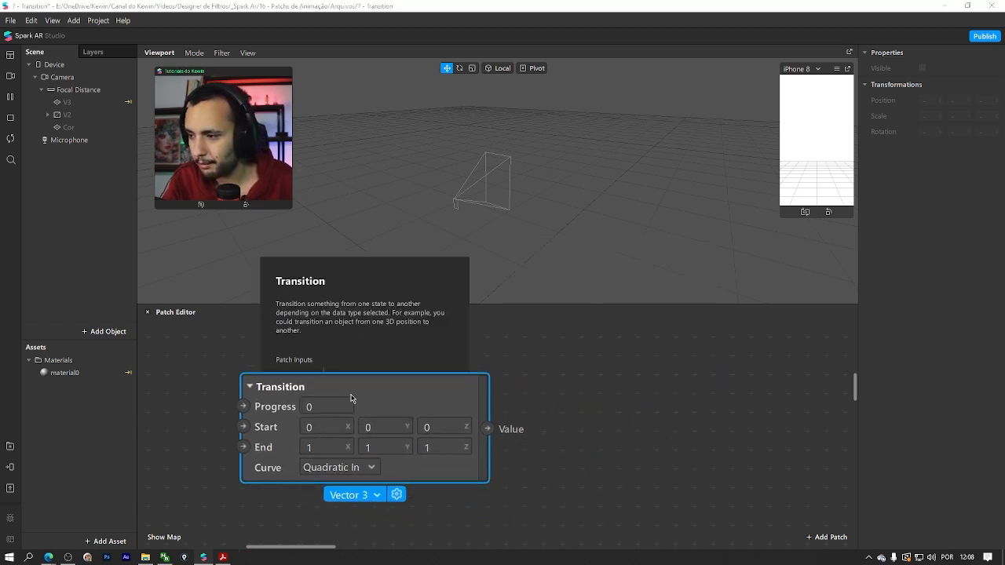
Read the descriptions of the patch inputs and outputs in the Transition patch's info
{"action": "scroll", "coordinate": [541, 374], "scroll_direction": "down", "scroll_amount": 5, "text": "ctrl"}
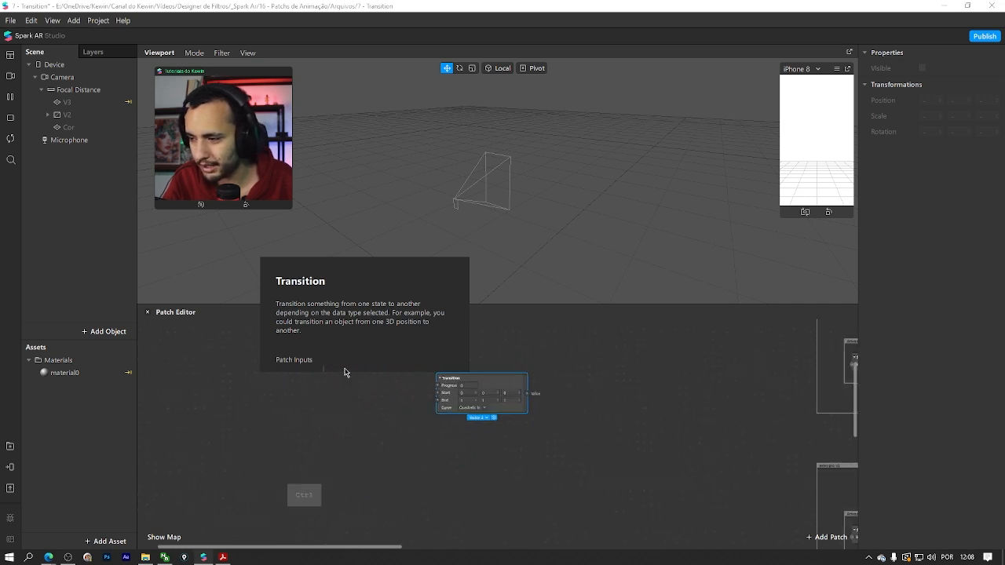
{"action": "scroll", "coordinate": [507, 374], "scroll_direction": "up", "scroll_amount": 5, "text": "ctrl"}
{"action": "scroll", "coordinate": [435, 336], "scroll_direction": "down", "scroll_amount": 2}
{"action": "scroll", "coordinate": [436, 335], "scroll_direction": "down", "scroll_amount": 3}
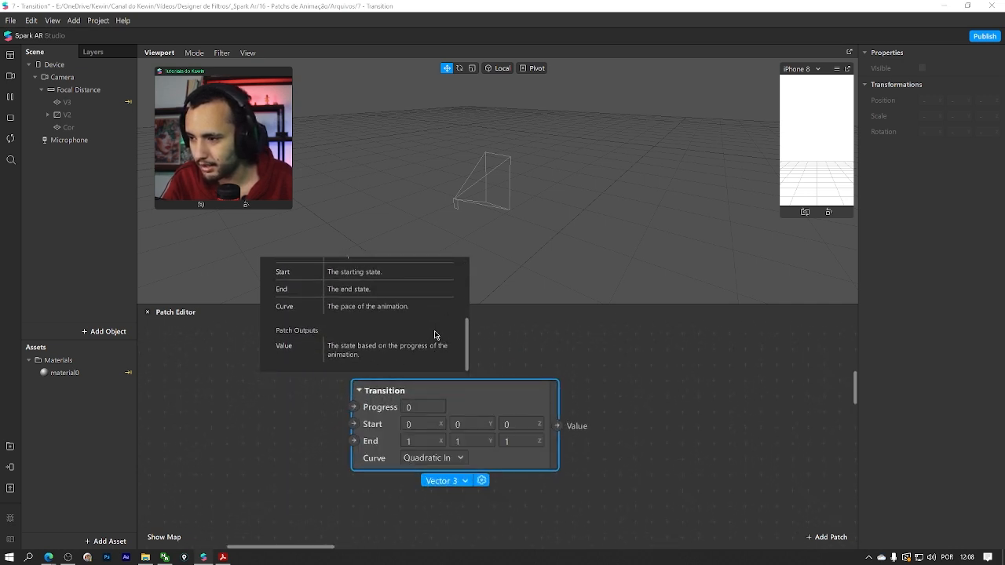
{"action": "scroll", "coordinate": [393, 329], "scroll_direction": "up", "scroll_amount": 5}
{"action": "scroll", "coordinate": [366, 338], "scroll_direction": "down", "scroll_amount": 3}
{"action": "scroll", "coordinate": [365, 337], "scroll_direction": "down", "scroll_amount": 2}
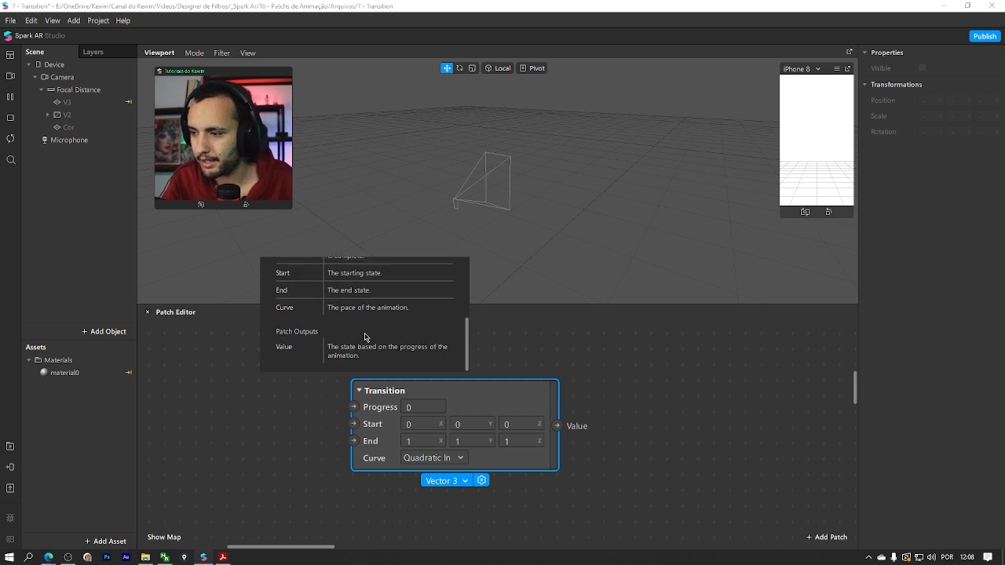
{"action": "scroll", "coordinate": [366, 338], "scroll_direction": "up", "scroll_amount": 5}
{"action": "scroll", "coordinate": [387, 339], "scroll_direction": "down", "scroll_amount": 3}
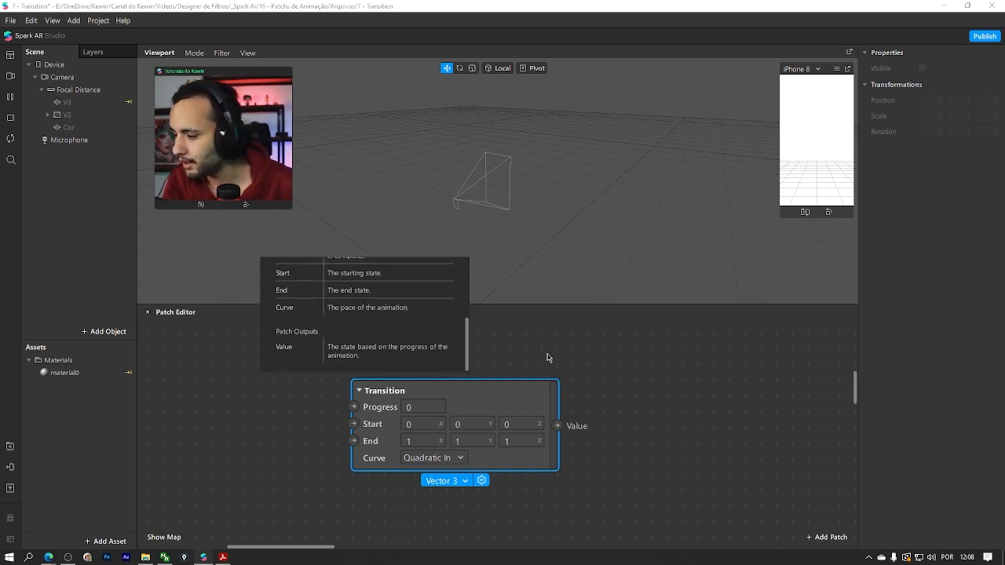
List the Transition patch's data types, reposition the patch and inspect its output Value
{"action": "left_click", "coordinate": [463, 481]}
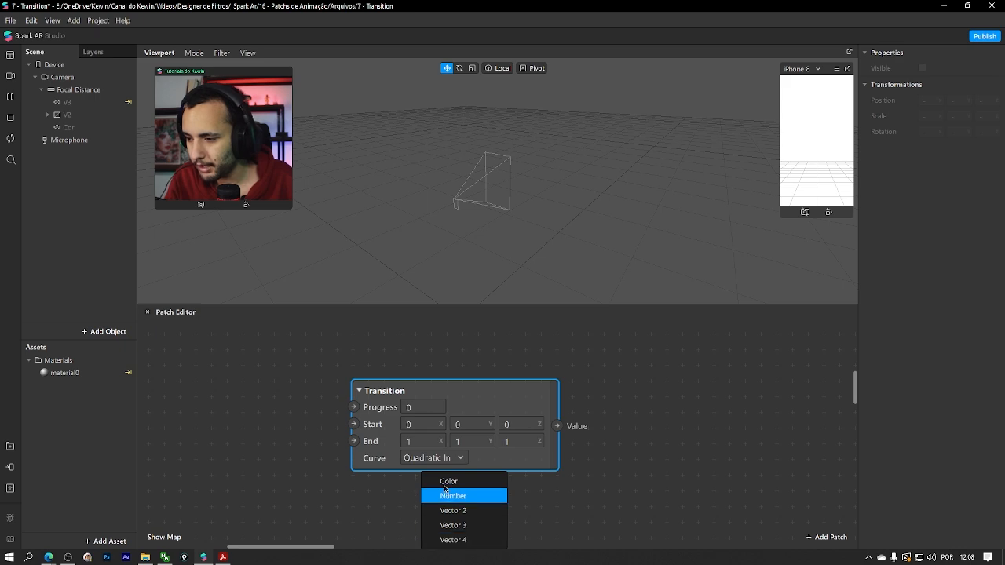
{"action": "left_click_drag", "start_coordinate": [519, 464], "coordinate": [630, 433]}
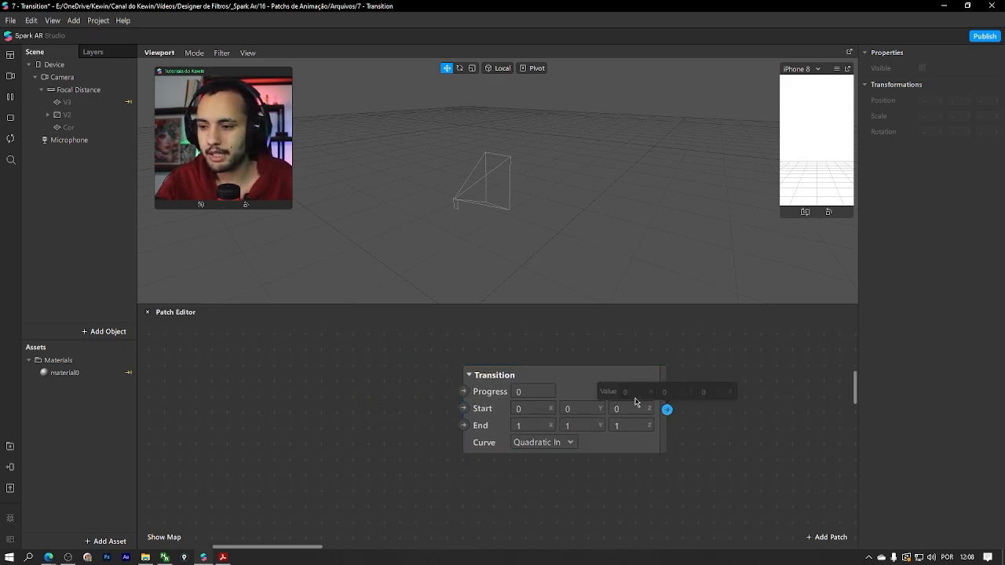
{"action": "left_click", "coordinate": [634, 442]}
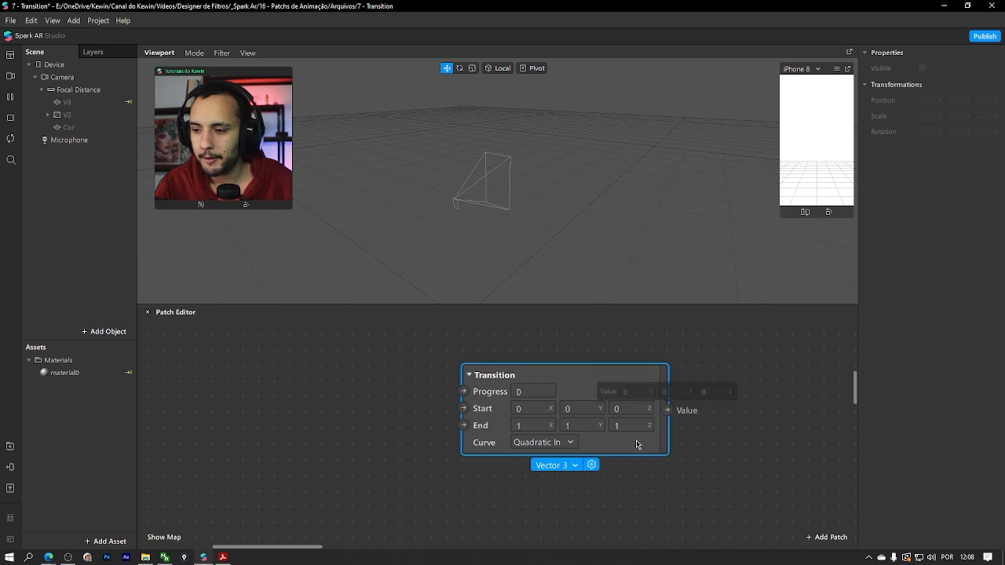
Try the Vector 4 and Vector 2 data types on the Transition patch
{"action": "left_click", "coordinate": [555, 470]}
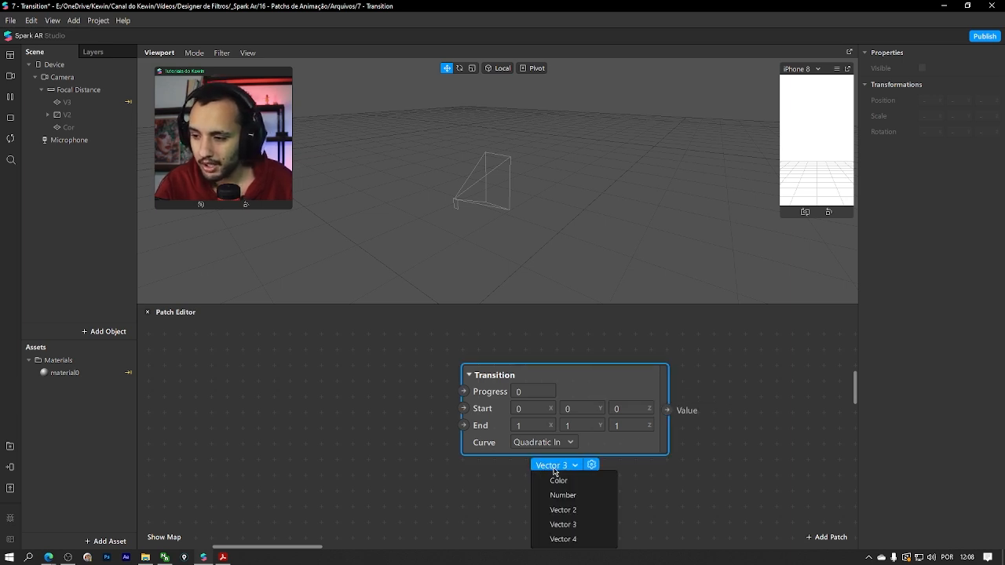
{"action": "left_click", "coordinate": [560, 539]}
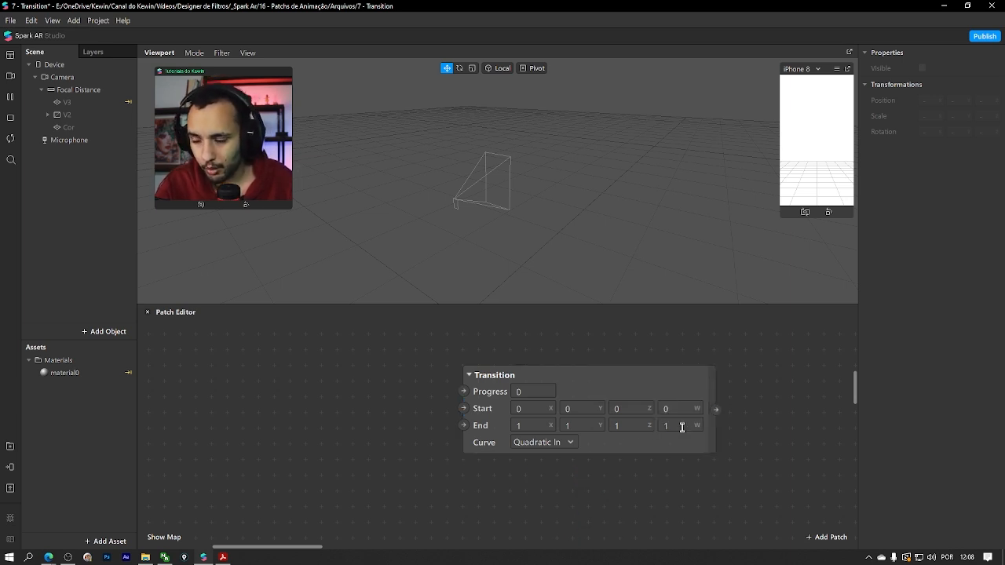
{"action": "left_click", "coordinate": [593, 449]}
{"action": "left_click", "coordinate": [589, 470]}
{"action": "left_click", "coordinate": [585, 510]}
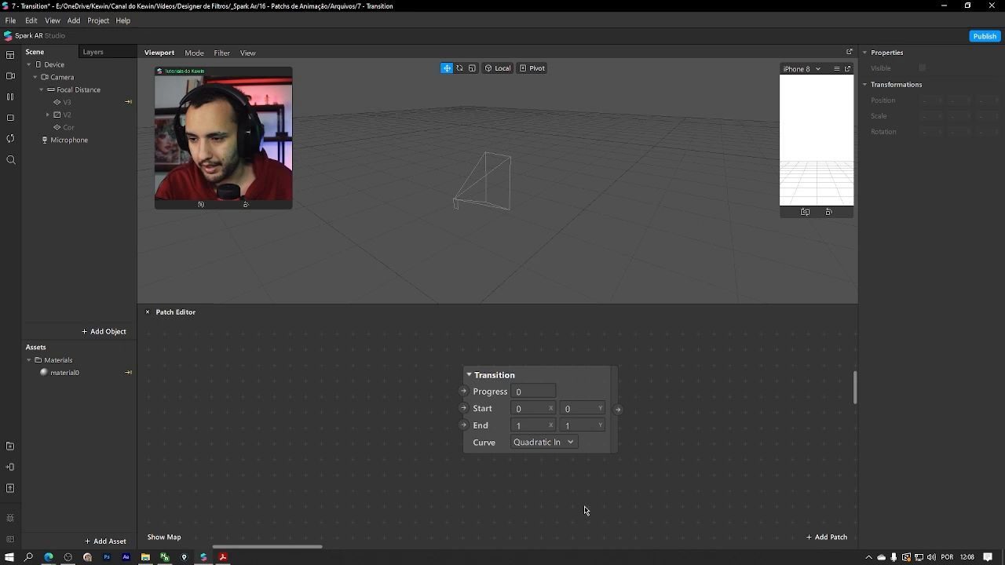
Set the Transition patch's data type to Number
{"action": "left_click", "coordinate": [595, 448]}
{"action": "left_click", "coordinate": [545, 467]}
{"action": "left_click", "coordinate": [545, 499]}
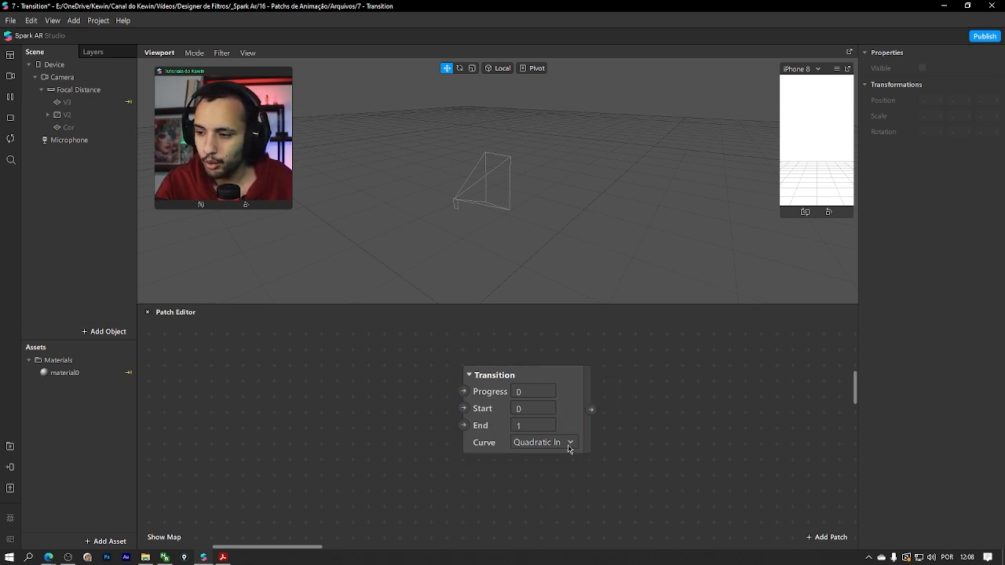
Try the Color data type on the standalone Transition patch and inspect its output Value
{"action": "left_click", "coordinate": [547, 444]}
{"action": "left_click", "coordinate": [515, 465]}
{"action": "left_click", "coordinate": [512, 482]}
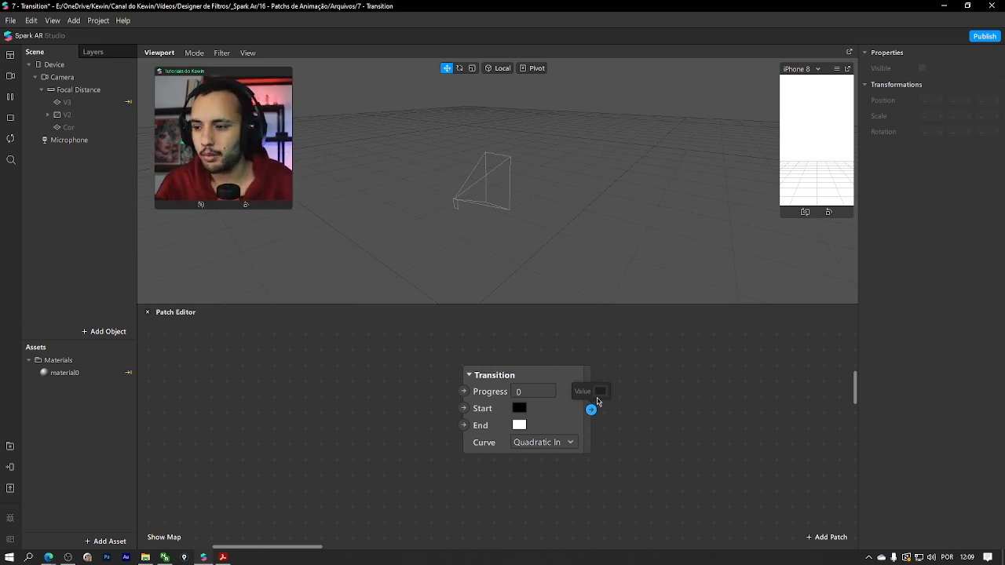
Set the standalone Transition patch's data type to Vector 3
{"action": "left_click", "coordinate": [562, 405]}
{"action": "left_click", "coordinate": [514, 466]}
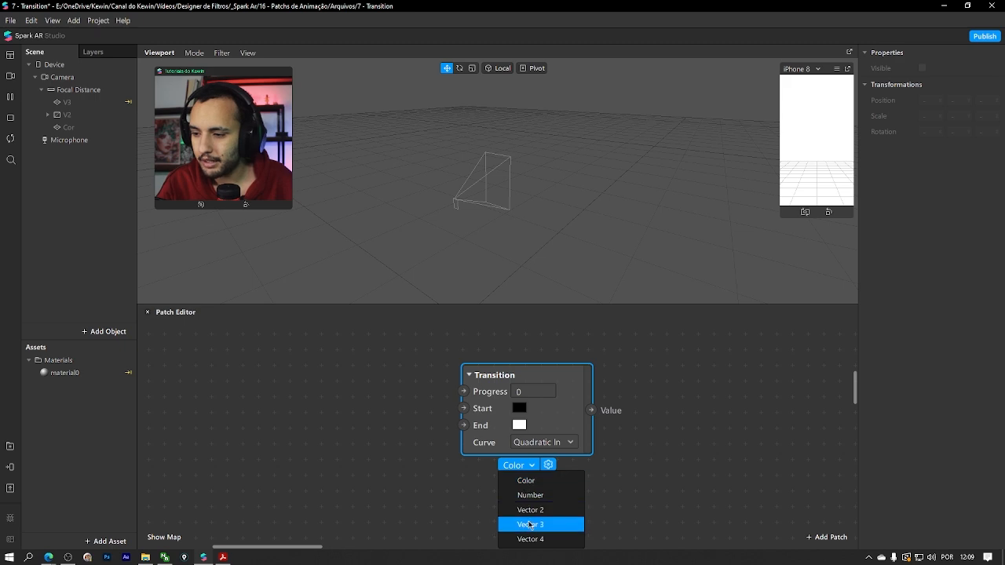
{"action": "left_click", "coordinate": [531, 524]}
Find the example patch chain in the Animação group and make its target plane V3 visible
{"action": "scroll", "coordinate": [764, 413], "scroll_direction": "down", "scroll_amount": 5, "text": "alt"}
{"action": "left_click_drag", "start_coordinate": [769, 401], "coordinate": [400, 419], "text": "alt"}
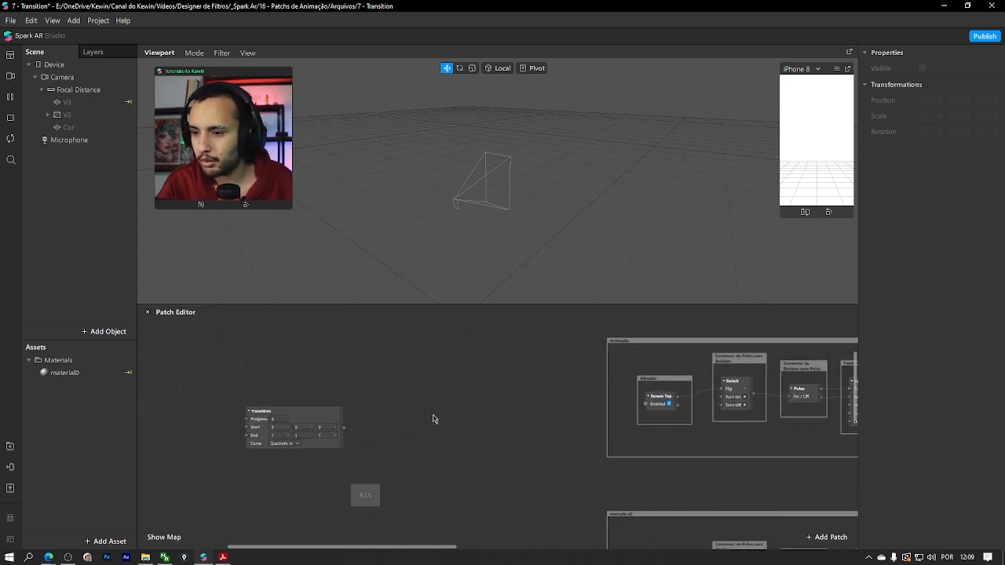
{"action": "left_click_drag", "start_coordinate": [488, 419], "coordinate": [239, 429], "text": "alt"}
{"action": "left_click_drag", "start_coordinate": [724, 484], "coordinate": [580, 486], "text": "alt"}
{"action": "scroll", "coordinate": [594, 472], "scroll_direction": "up", "scroll_amount": 2, "text": "ctrl"}
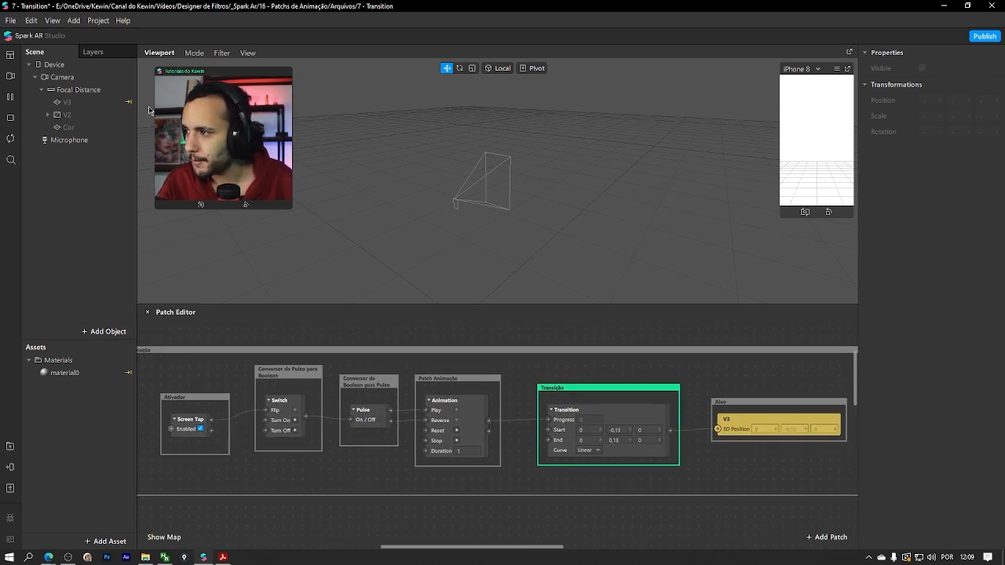
{"action": "left_click", "coordinate": [98, 103]}
{"action": "left_click", "coordinate": [922, 99]}
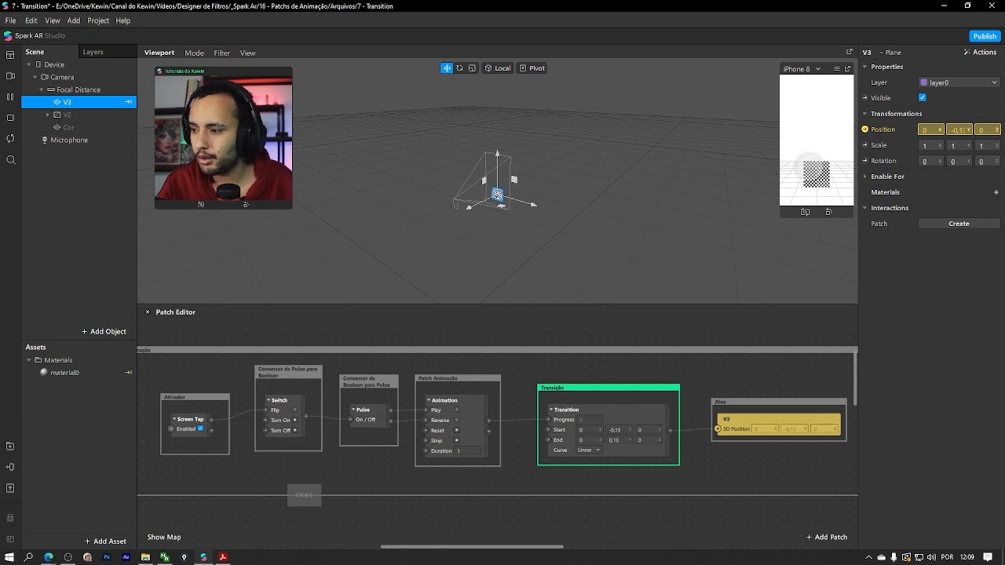
Examine how the Screen Tap patch feeds the Switch patch's Flip input, and check the Switch's On / Off output
{"action": "scroll", "coordinate": [225, 381], "scroll_direction": "up", "scroll_amount": 4}
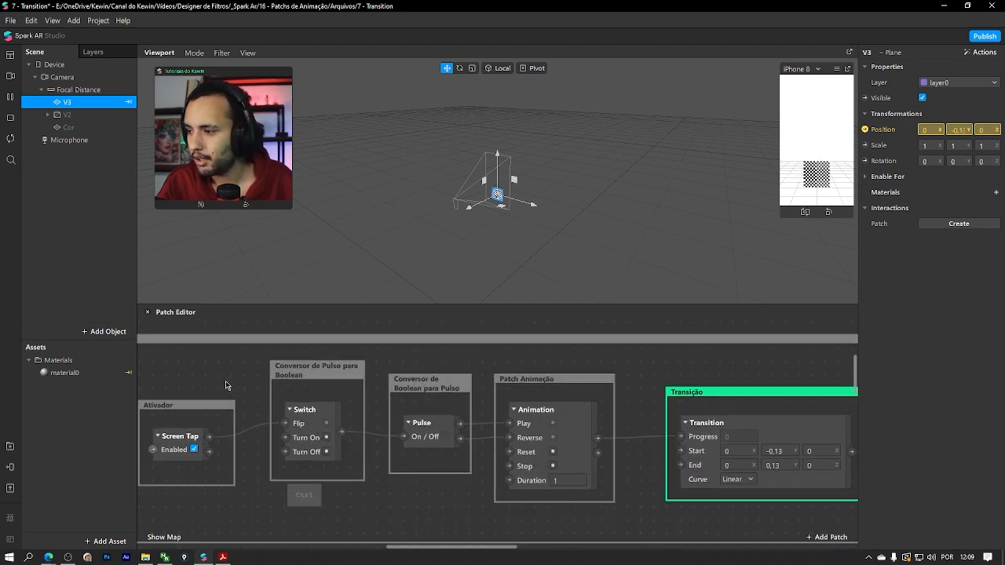
{"action": "left_click_drag", "start_coordinate": [226, 381], "coordinate": [407, 376]}
{"action": "scroll", "coordinate": [408, 381], "scroll_direction": "up", "scroll_amount": 1}
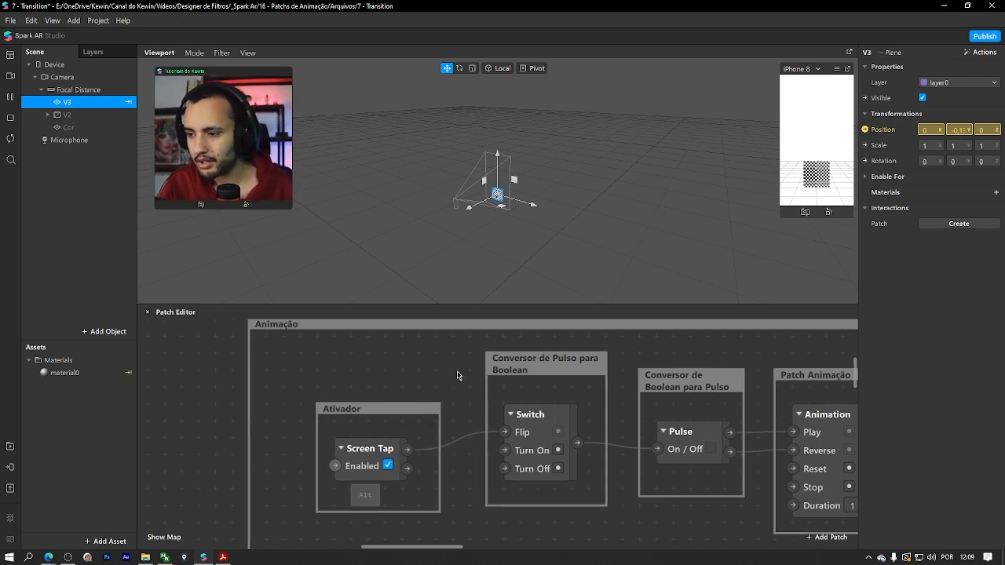
{"action": "left_click_drag", "start_coordinate": [456, 371], "coordinate": [376, 362], "text": "alt"}
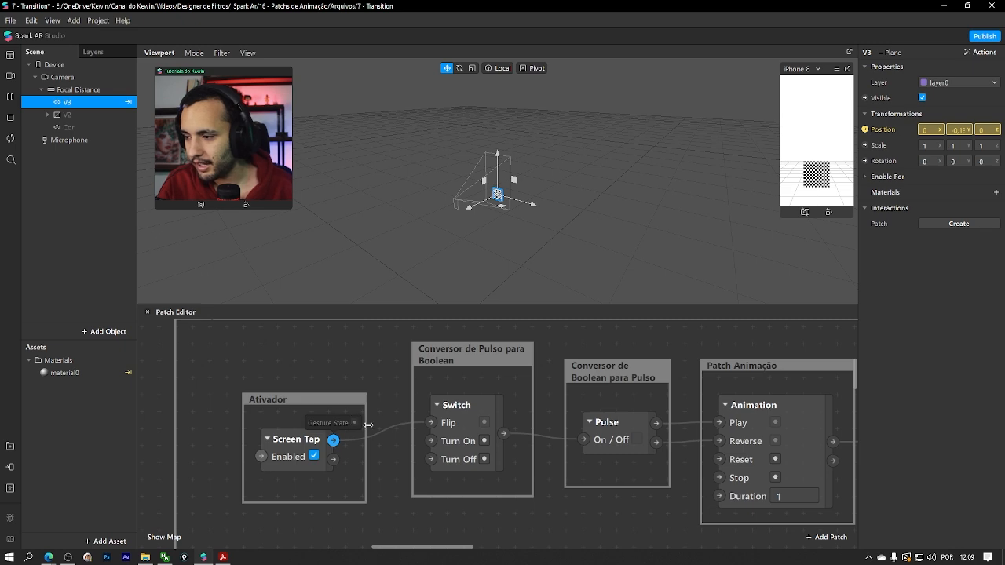
{"action": "left_click", "coordinate": [447, 423]}
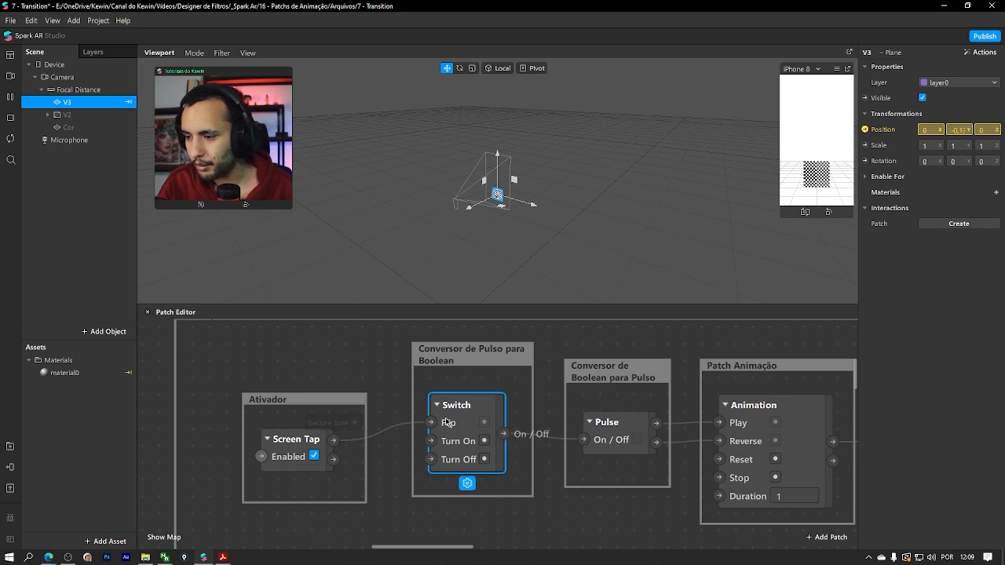
{"action": "left_click", "coordinate": [504, 434]}
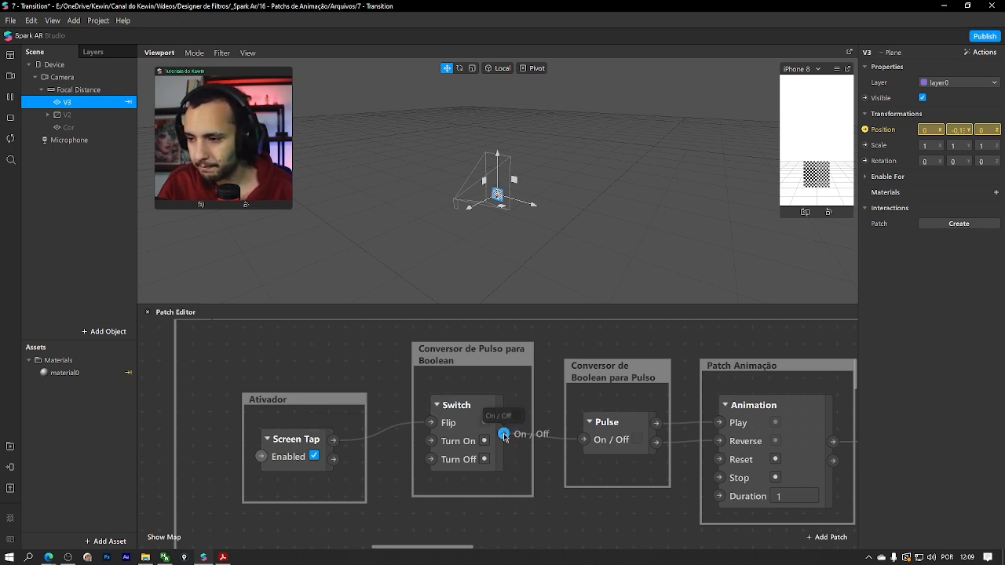
{"action": "left_click", "coordinate": [497, 451]}
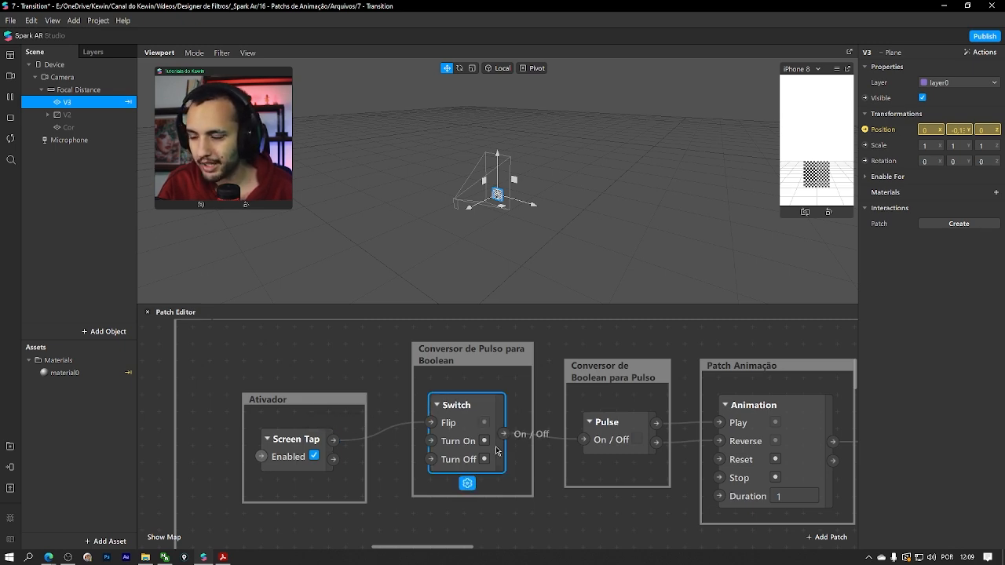
Examine the Pulse patch's Turned On and Turned Off outputs and their connections to the Animation patch's Play and Reverse inputs
{"action": "left_click", "coordinate": [620, 444]}
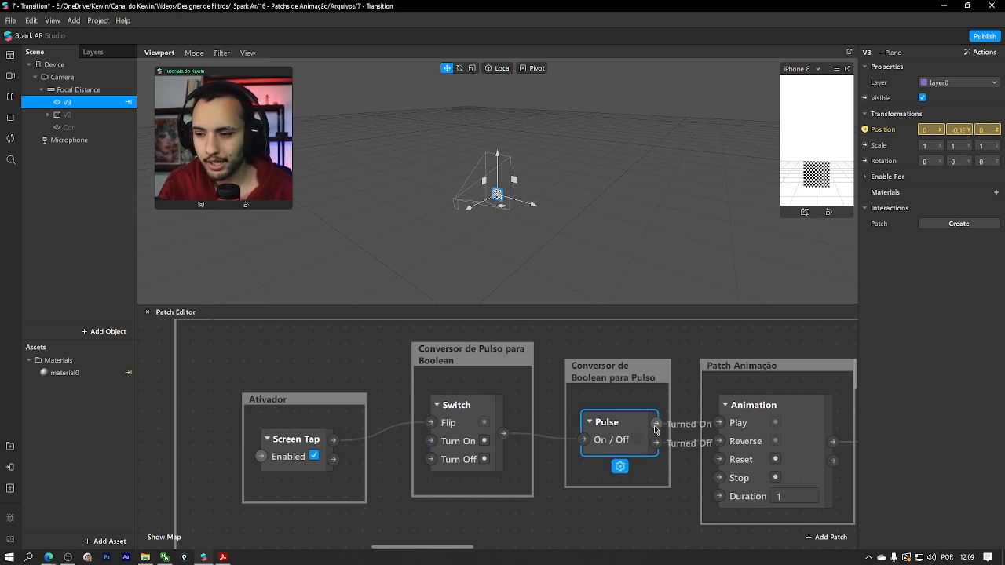
{"action": "left_click", "coordinate": [657, 429]}
{"action": "left_click", "coordinate": [657, 444]}
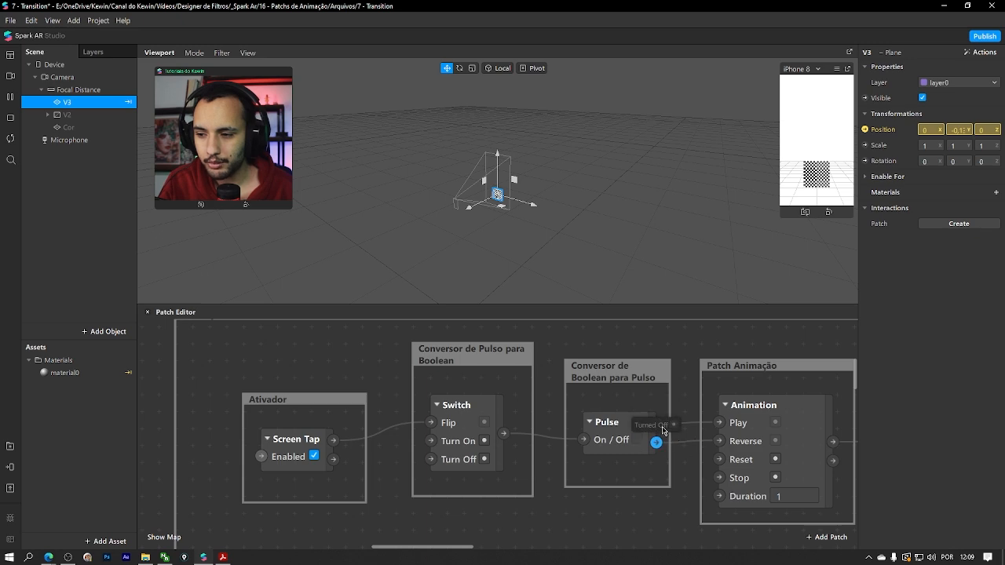
{"action": "left_click", "coordinate": [625, 442]}
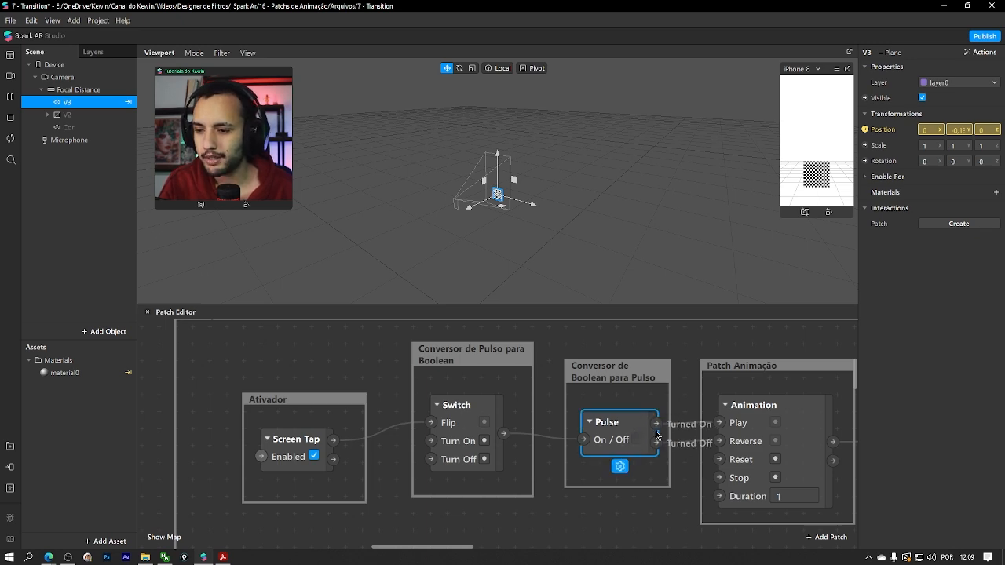
{"action": "left_click", "coordinate": [721, 426]}
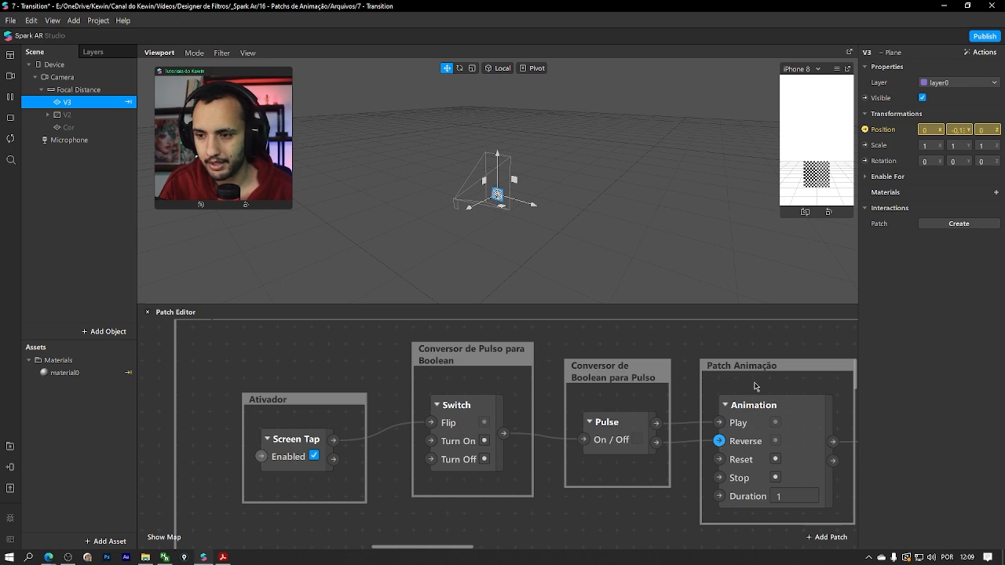
Trigger the animation with simulated screen taps and watch the Transition patch's Progress and V3's 3D Position
{"action": "middle_click_drag", "start_coordinate": [755, 385], "coordinate": [304, 372]}
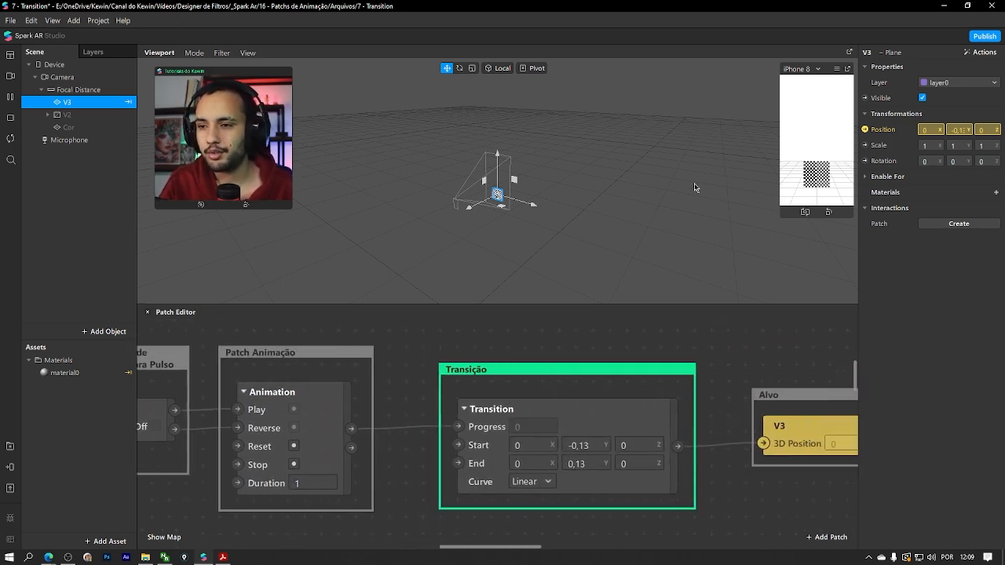
{"action": "left_click", "coordinate": [155, 425]}
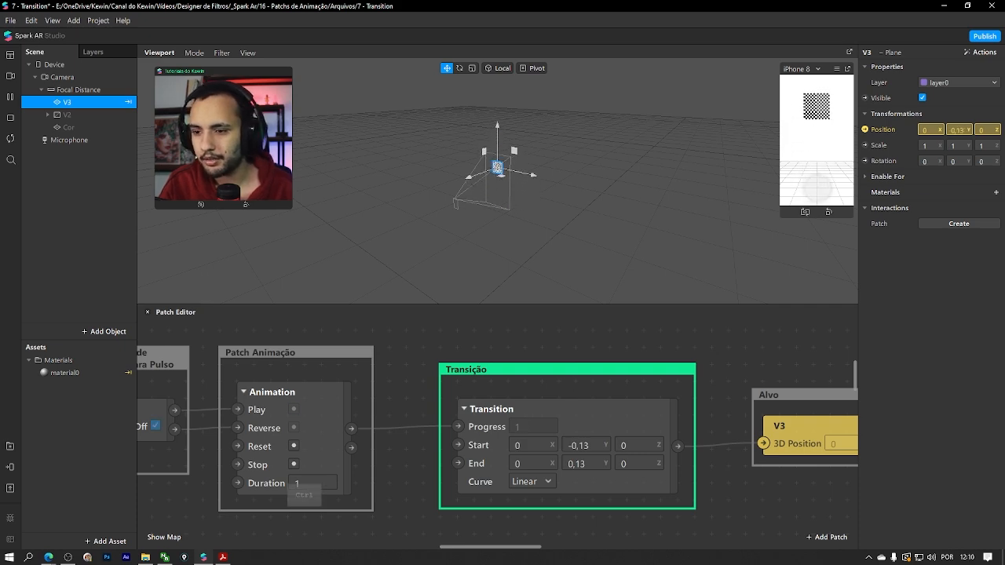
{"action": "middle_click_drag", "start_coordinate": [796, 363], "coordinate": [536, 354]}
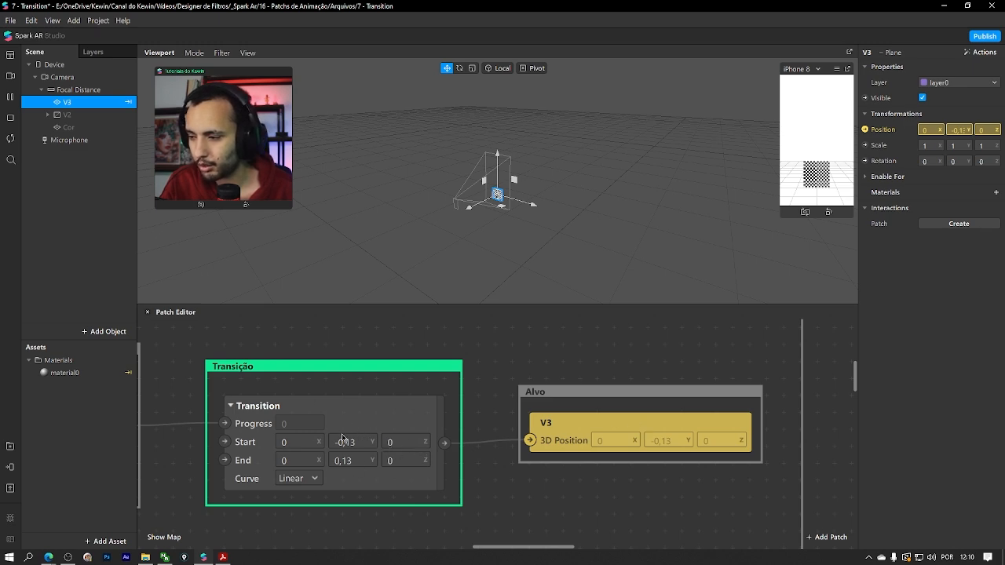
{"action": "key", "text": "ctrl"}
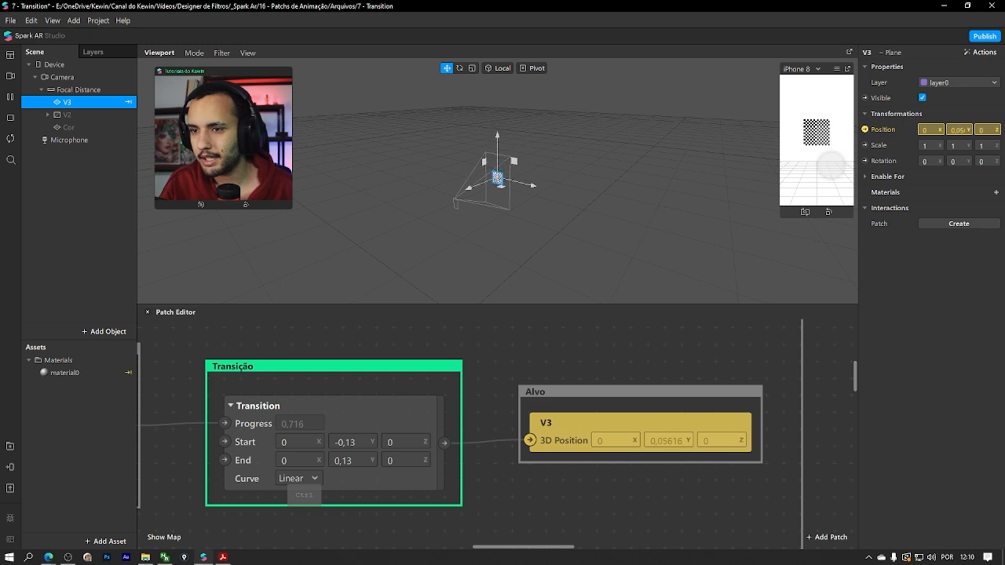
Set the V3 Transition patch's curve to Quadratic In-Out and test the movement in an enlarged, detached preview
{"action": "left_click", "coordinate": [296, 479]}
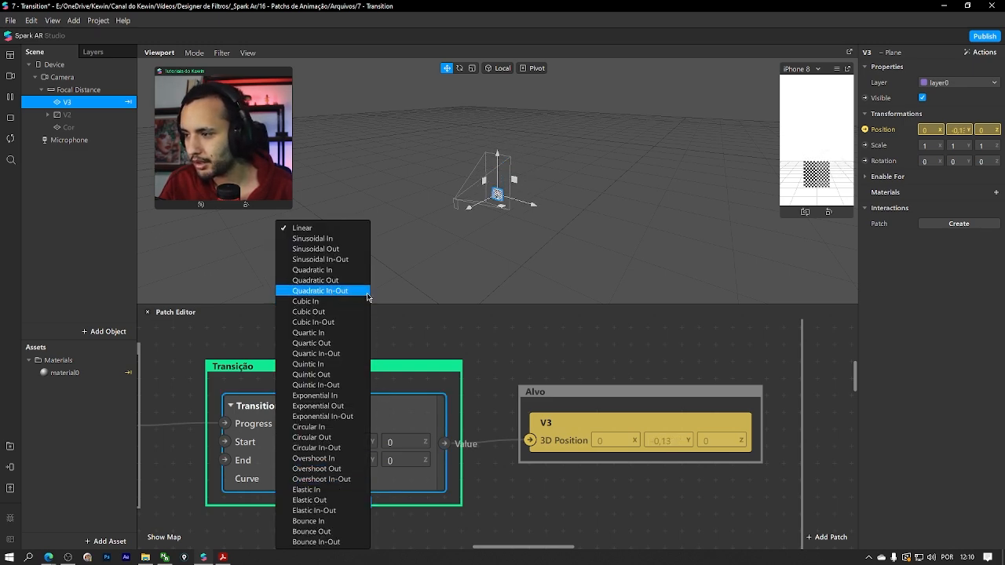
{"action": "left_click", "coordinate": [335, 291]}
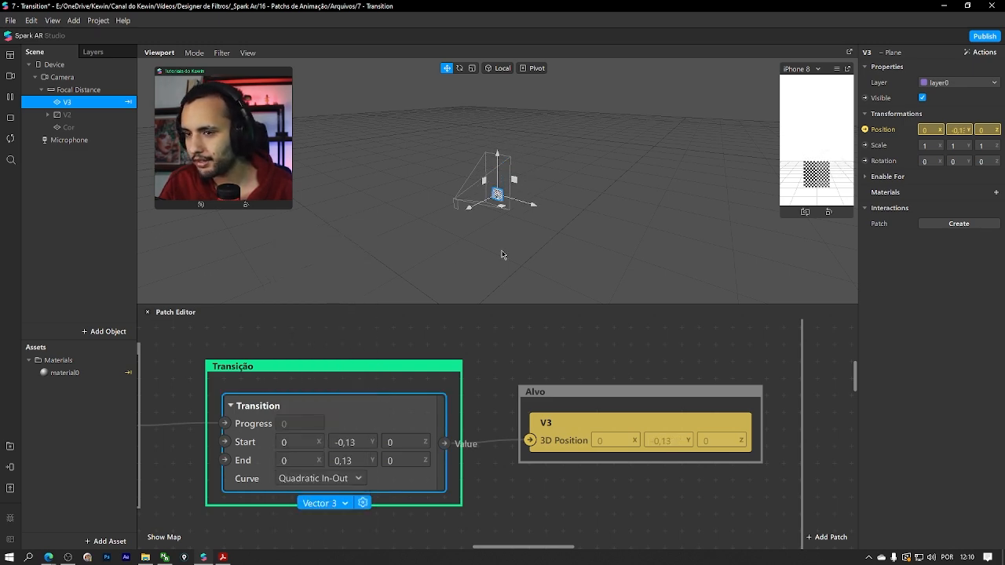
{"action": "left_click", "coordinate": [848, 75]}
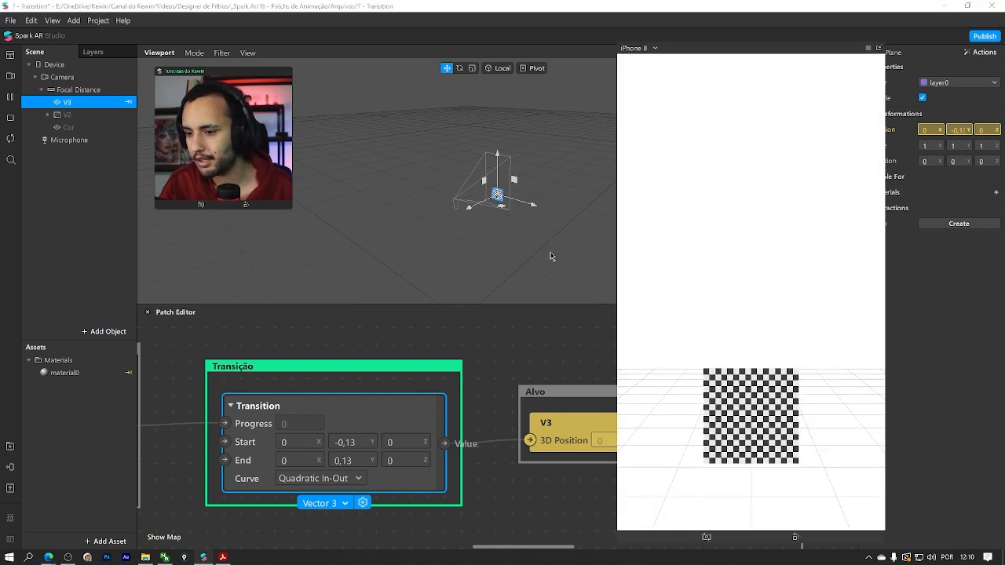
{"action": "left_click", "coordinate": [512, 367]}
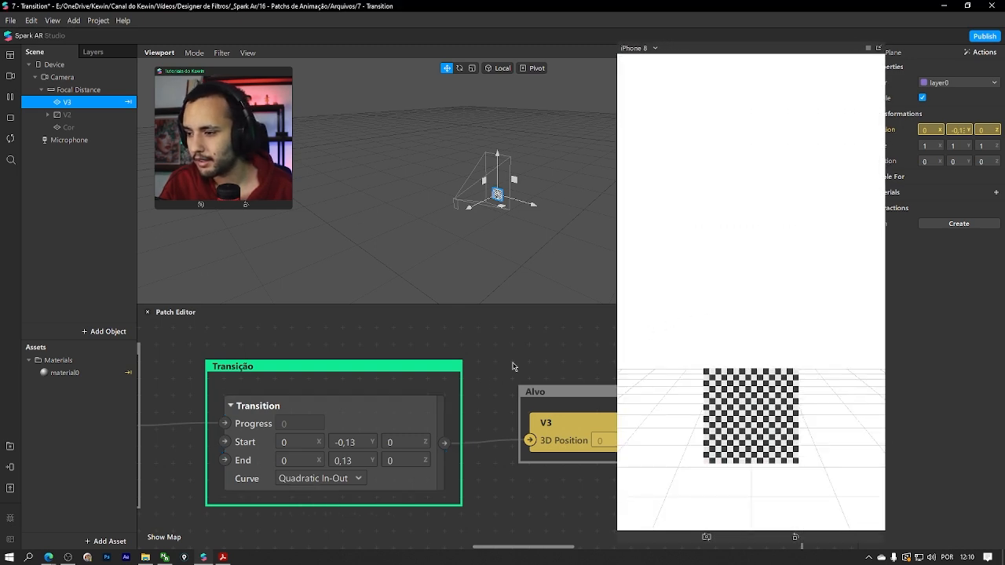
{"action": "left_click", "coordinate": [868, 47]}
{"action": "left_click", "coordinate": [844, 68]}
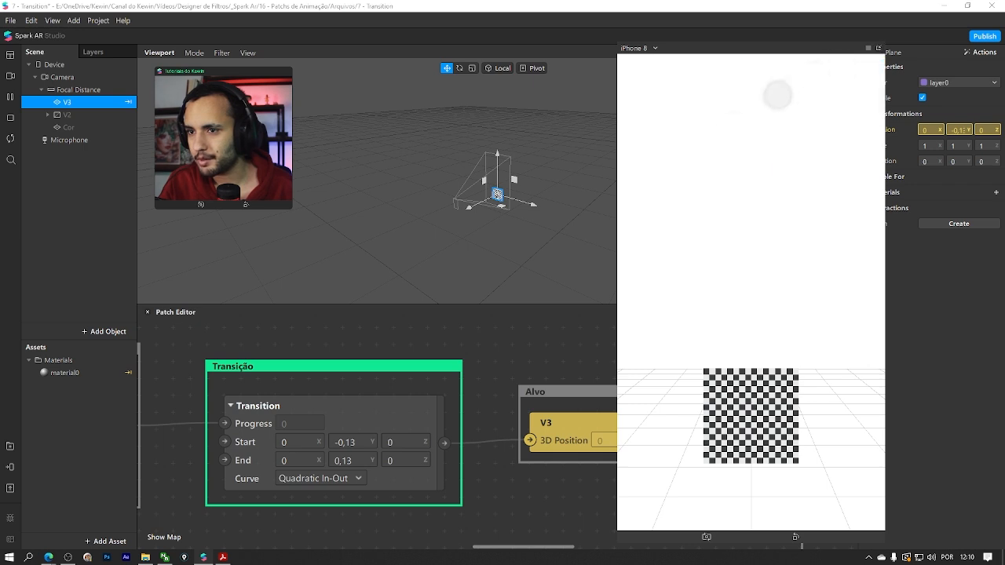
{"action": "left_click", "coordinate": [668, 319]}
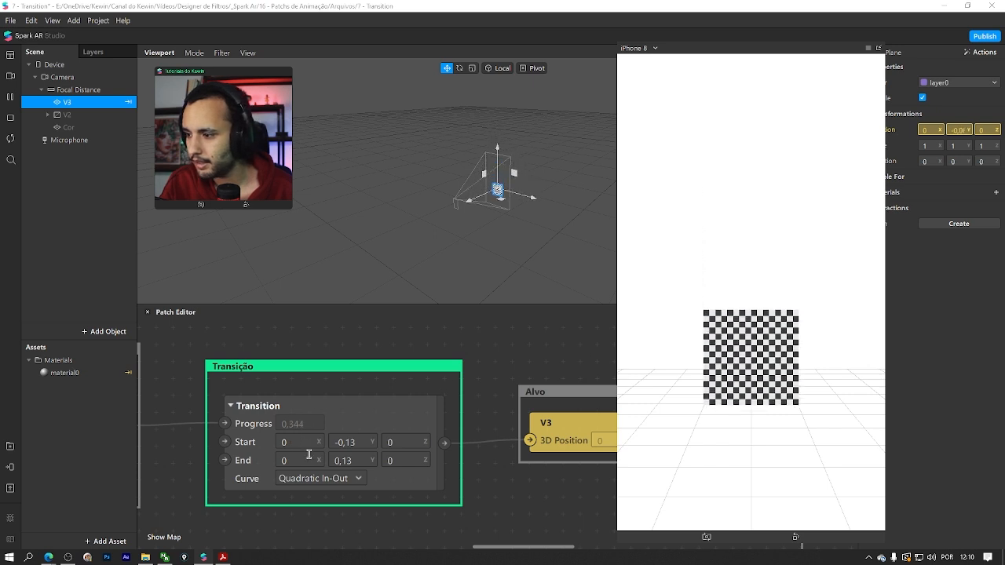
Try the Bounce In-Out and Bounce Out curves on the V3 Transition patch, testing each in the preview
{"action": "left_click", "coordinate": [328, 479]}
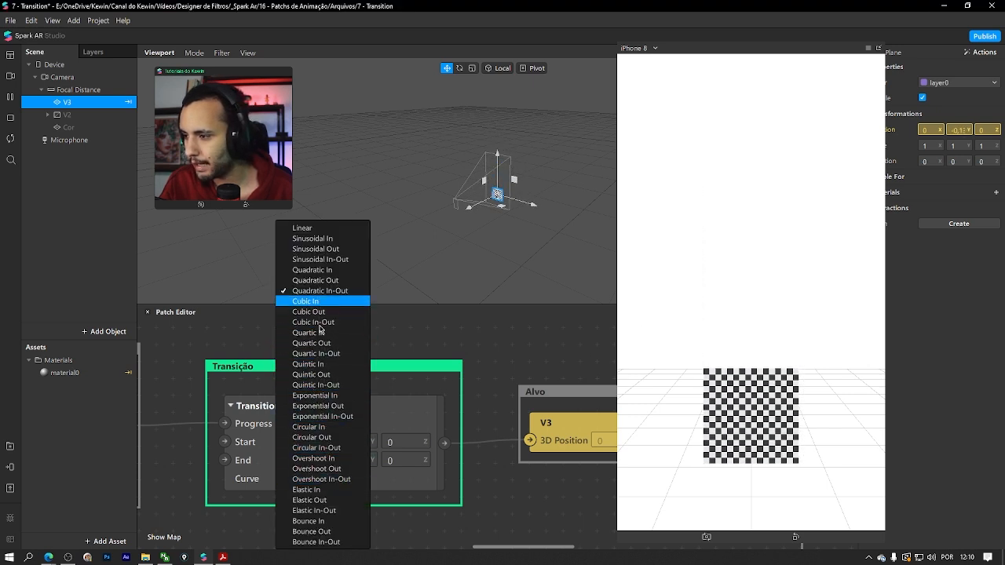
{"action": "left_click", "coordinate": [314, 542]}
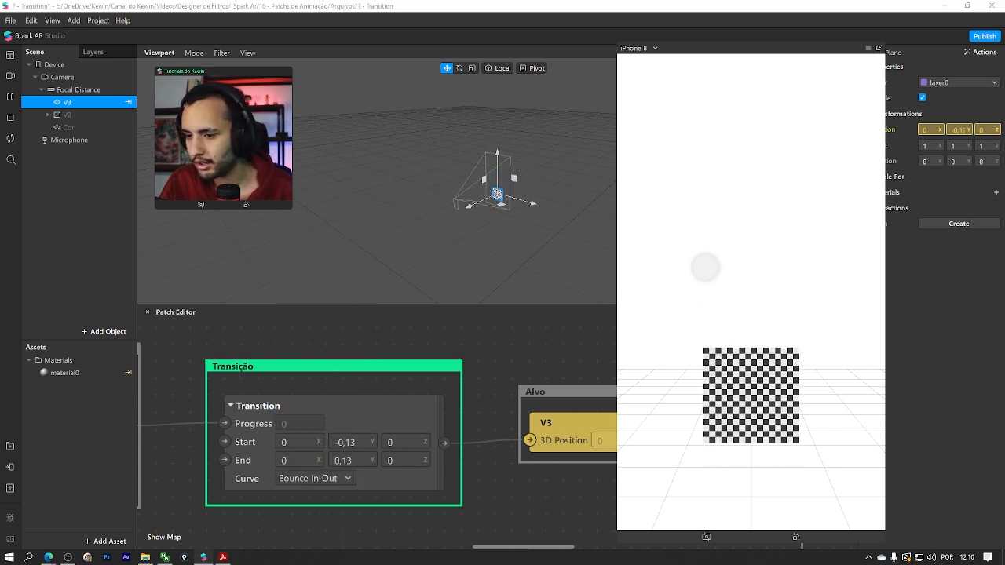
{"action": "left_click", "coordinate": [314, 478]}
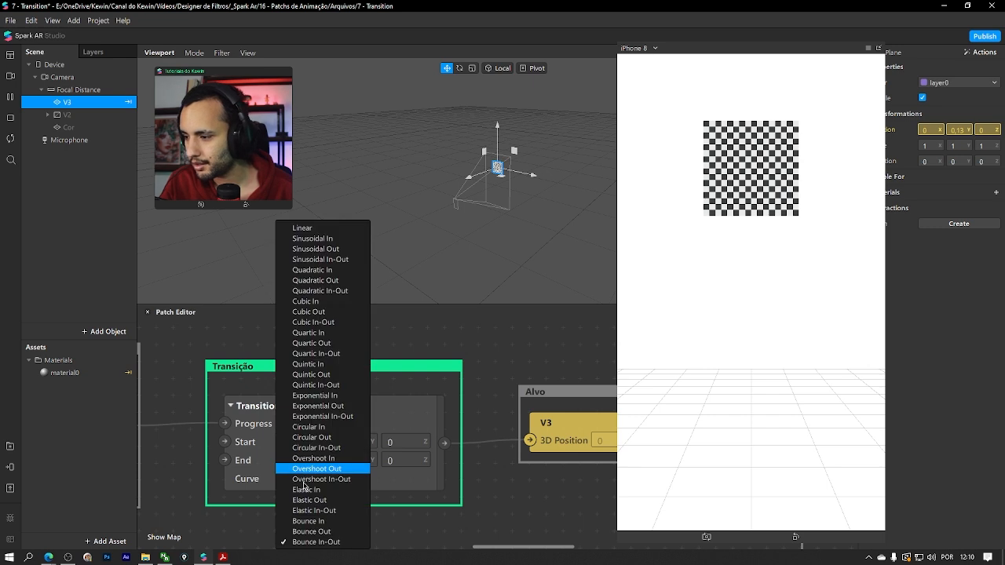
{"action": "left_click", "coordinate": [328, 534]}
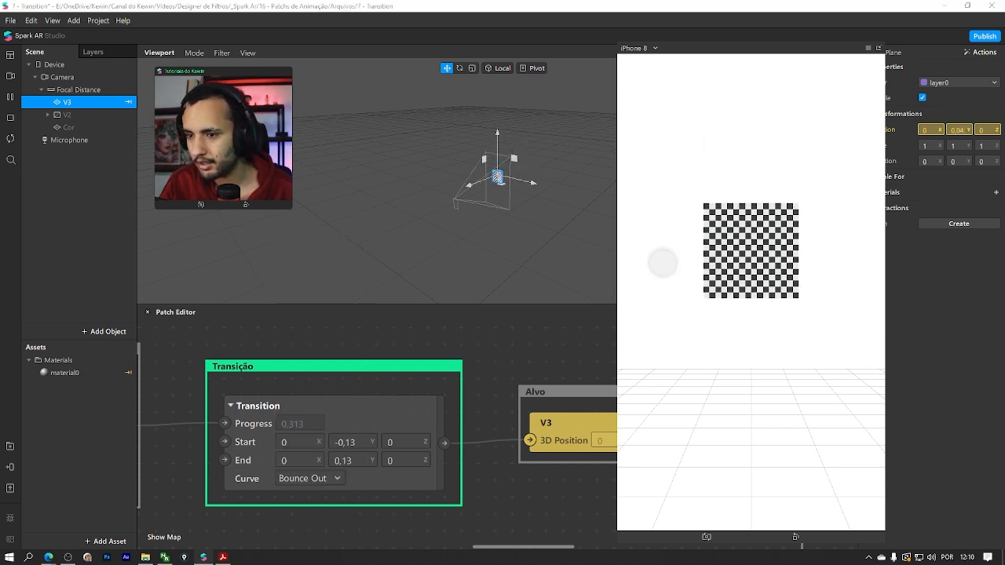
Try the Overshoot In and Overshoot In-Out curves on the V3 Transition patch, testing each in the preview
{"action": "left_click", "coordinate": [310, 478]}
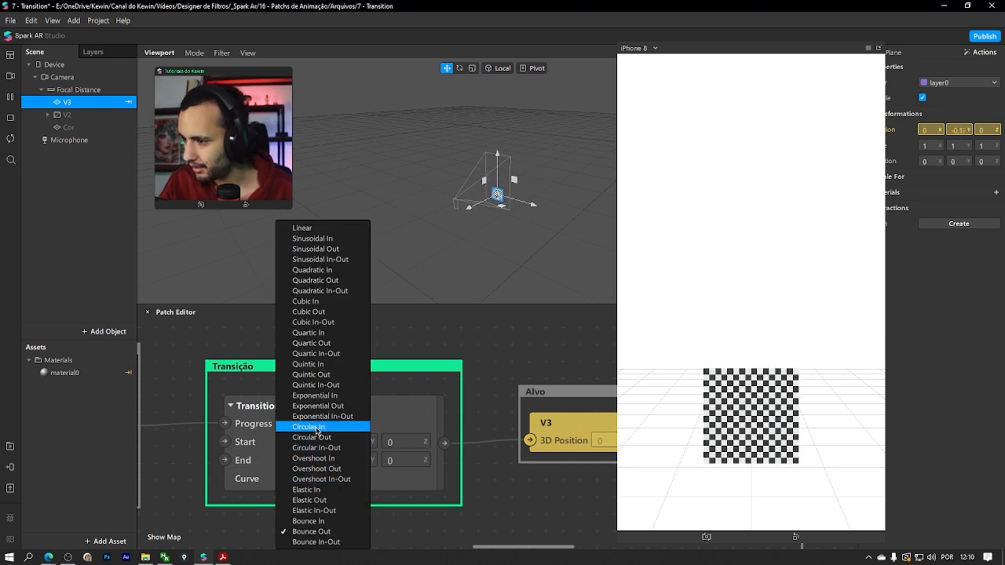
{"action": "left_click", "coordinate": [316, 458]}
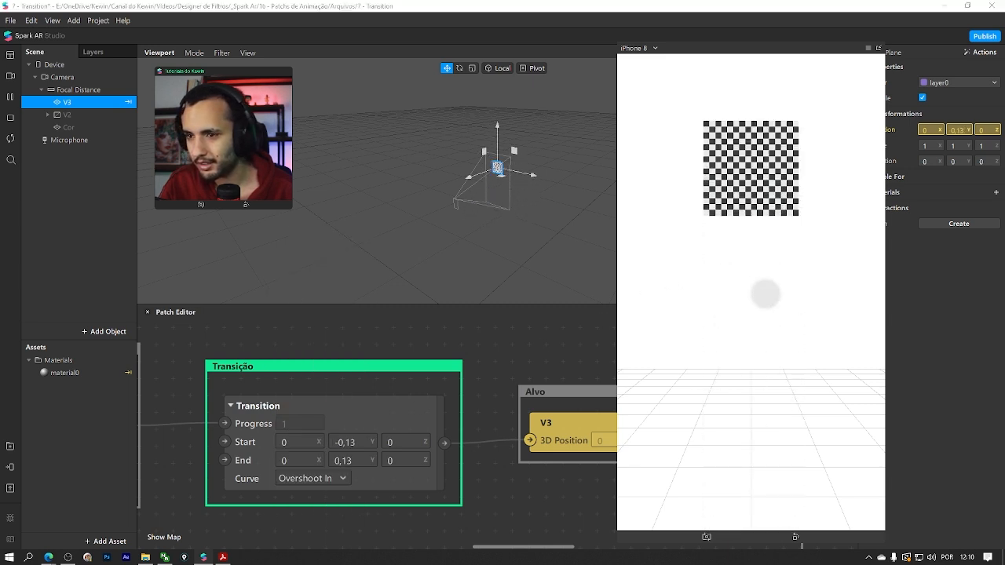
{"action": "left_click", "coordinate": [310, 478]}
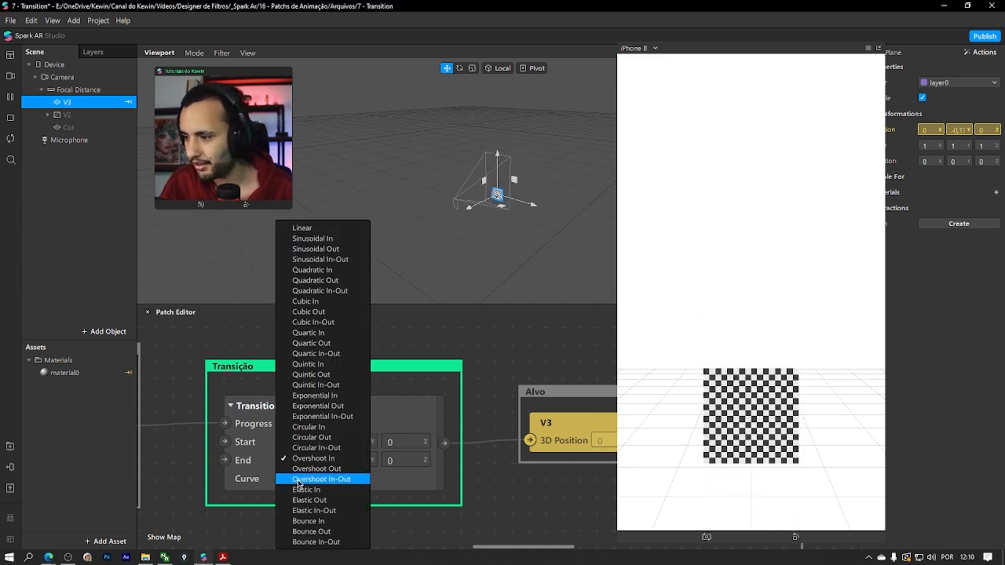
{"action": "left_click", "coordinate": [316, 479]}
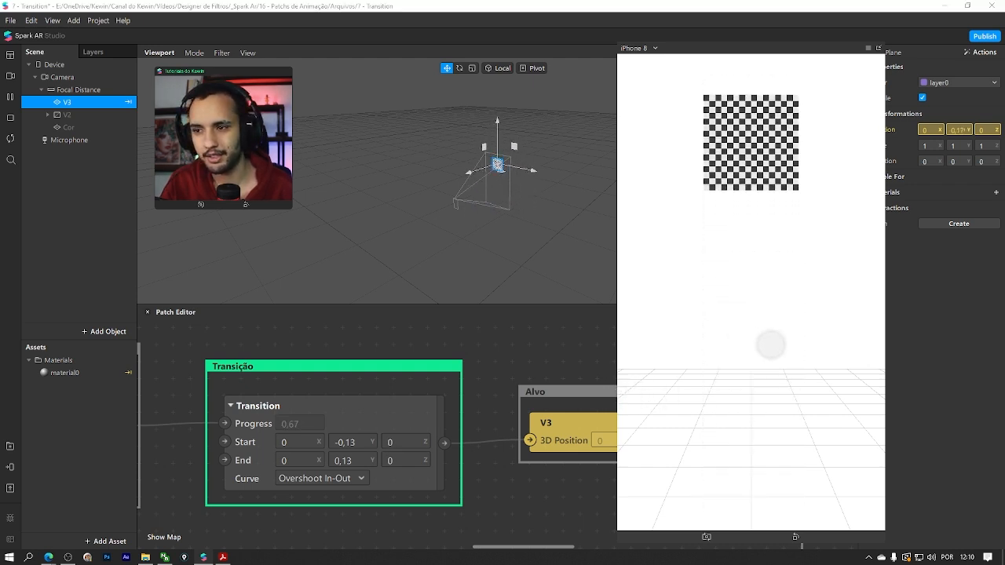
Set the V3 Transition patch's curve to Linear
{"action": "left_click", "coordinate": [343, 479]}
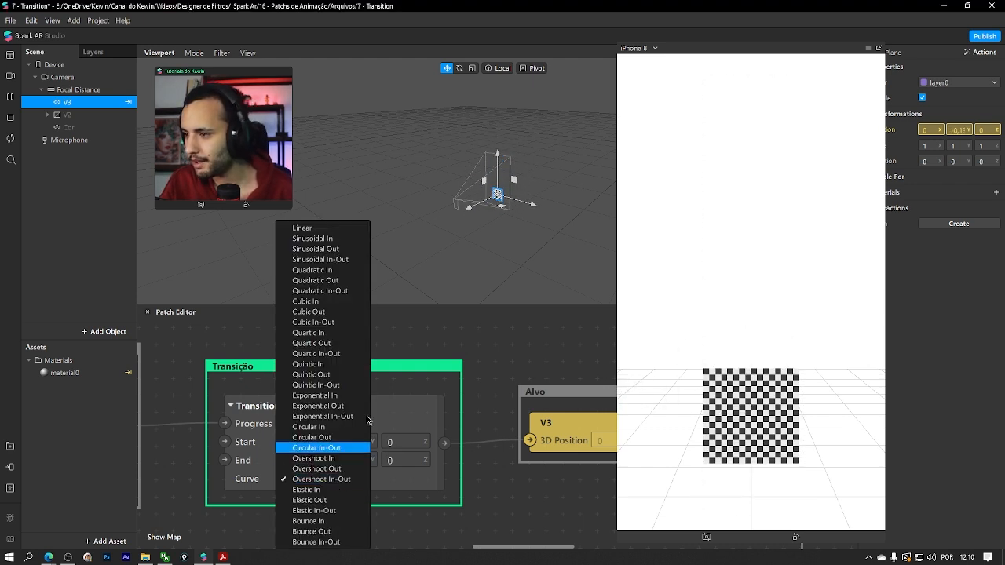
{"action": "left_click", "coordinate": [302, 228]}
{"action": "scroll", "coordinate": [491, 372], "scroll_direction": "down", "scroll_amount": 4, "text": "ctrl"}
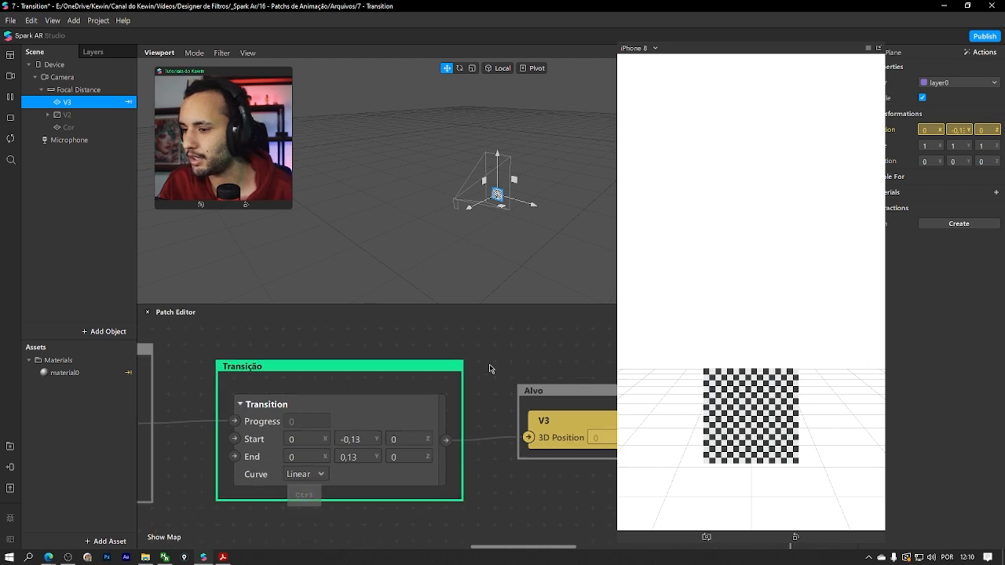
Hide the V3 plane and make the V2 canvas visible
{"action": "scroll", "coordinate": [490, 372], "scroll_direction": "down", "scroll_amount": 3, "text": "ctrl"}
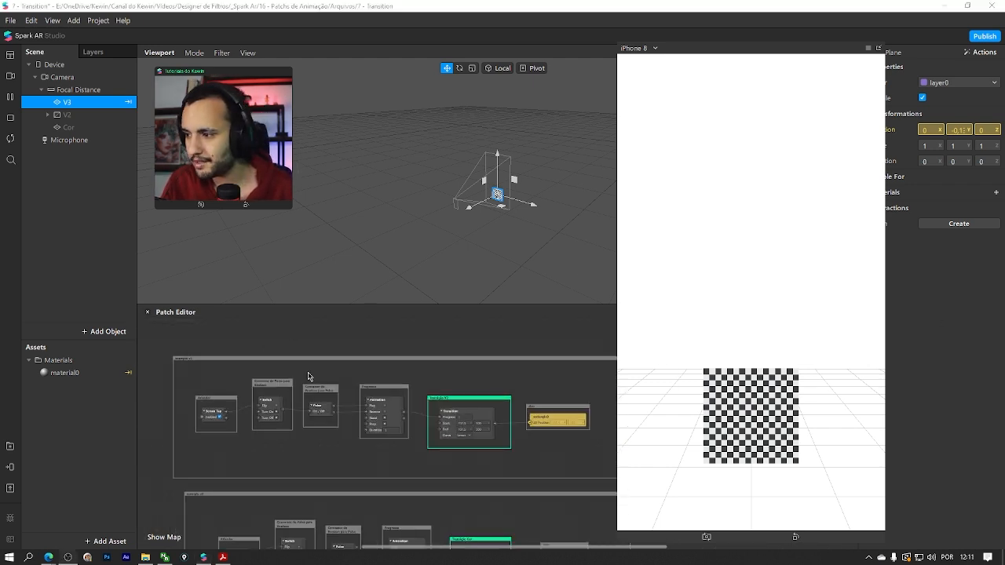
{"action": "scroll", "coordinate": [421, 394], "scroll_direction": "up", "scroll_amount": 5, "text": "ctrl"}
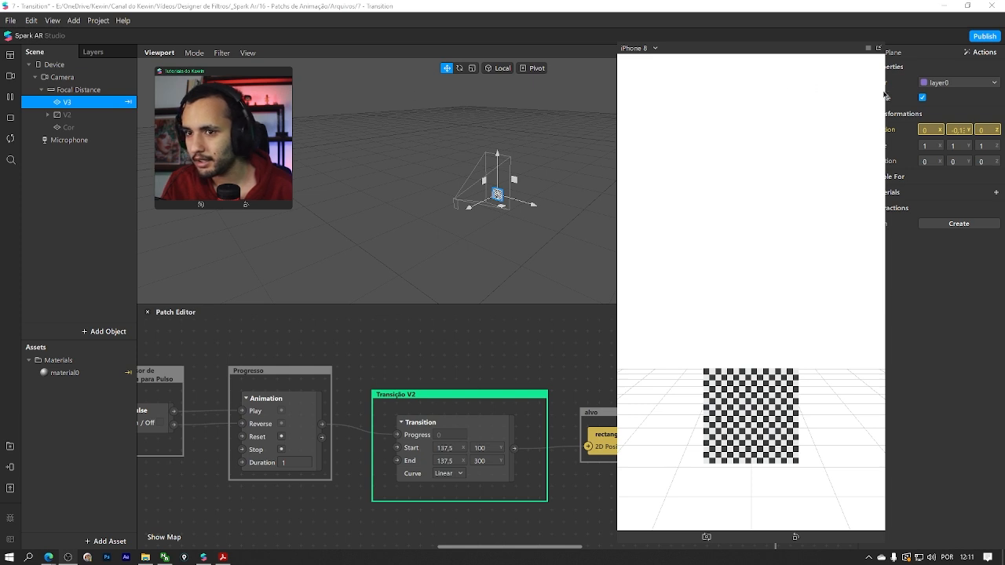
{"action": "left_click", "coordinate": [922, 98]}
{"action": "left_click", "coordinate": [67, 114]}
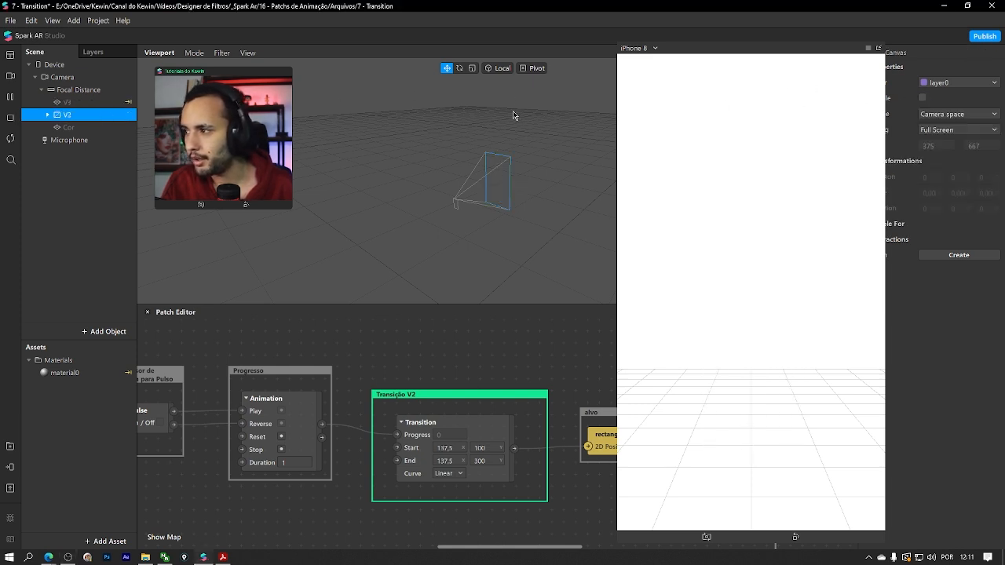
{"action": "left_click", "coordinate": [922, 98]}
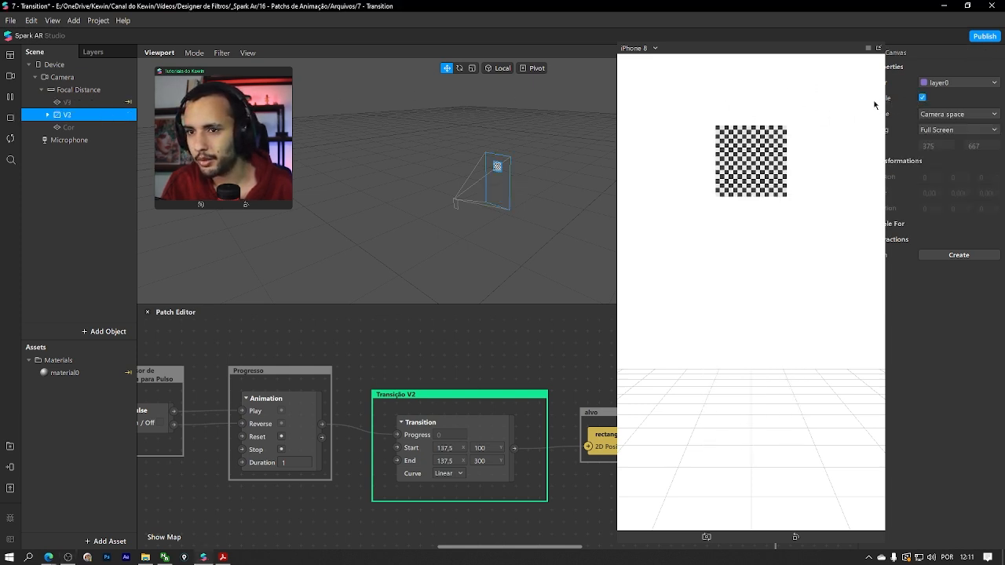
Select rectangle0 inside the V2 canvas, review its patch chain, and test the Vector 2 transition by tapping in the preview
{"action": "left_click", "coordinate": [48, 115]}
{"action": "left_click", "coordinate": [79, 128]}
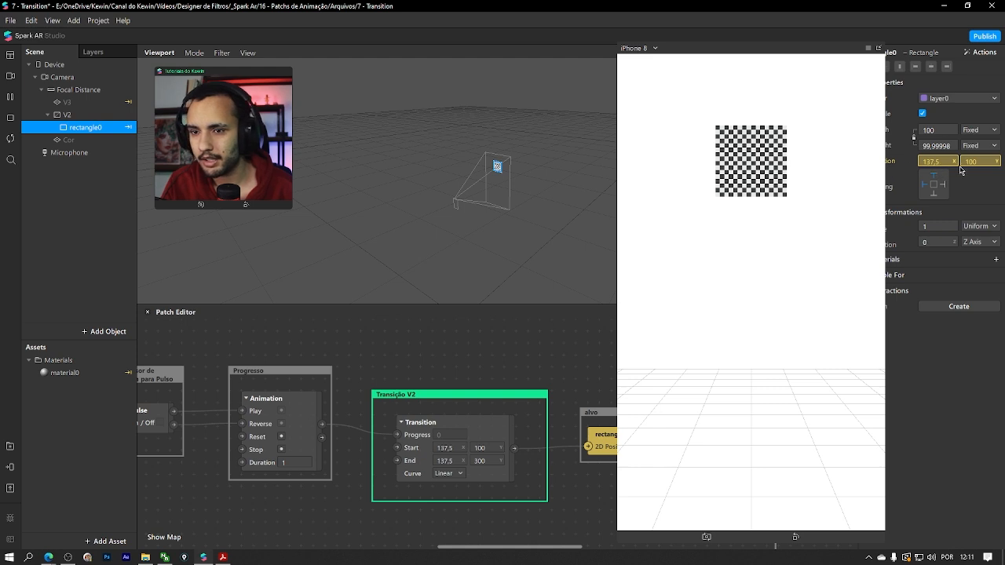
{"action": "left_click_drag", "start_coordinate": [492, 358], "coordinate": [680, 326], "text": "alt"}
{"action": "left_click_drag", "start_coordinate": [190, 436], "coordinate": [370, 412], "text": "alt"}
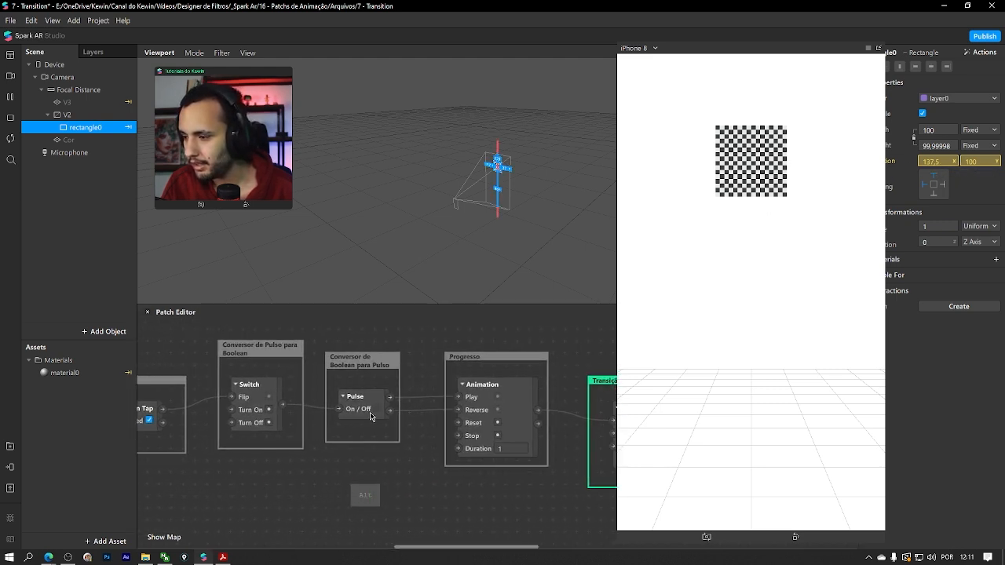
{"action": "left_click_drag", "start_coordinate": [455, 487], "coordinate": [417, 466], "text": "alt"}
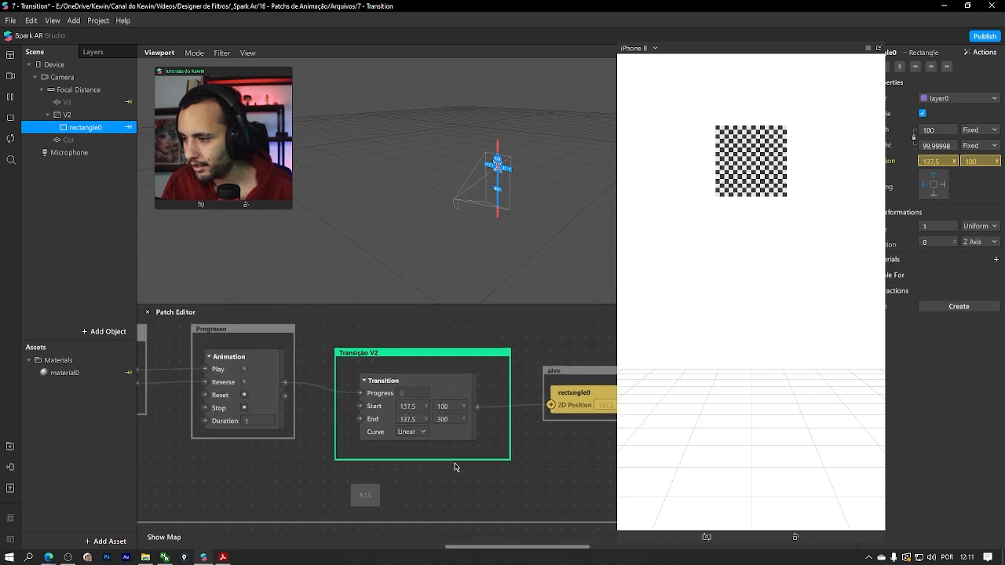
{"action": "scroll", "coordinate": [420, 391], "scroll_direction": "up", "scroll_amount": 2, "text": "ctrl"}
{"action": "left_click", "coordinate": [768, 285]}
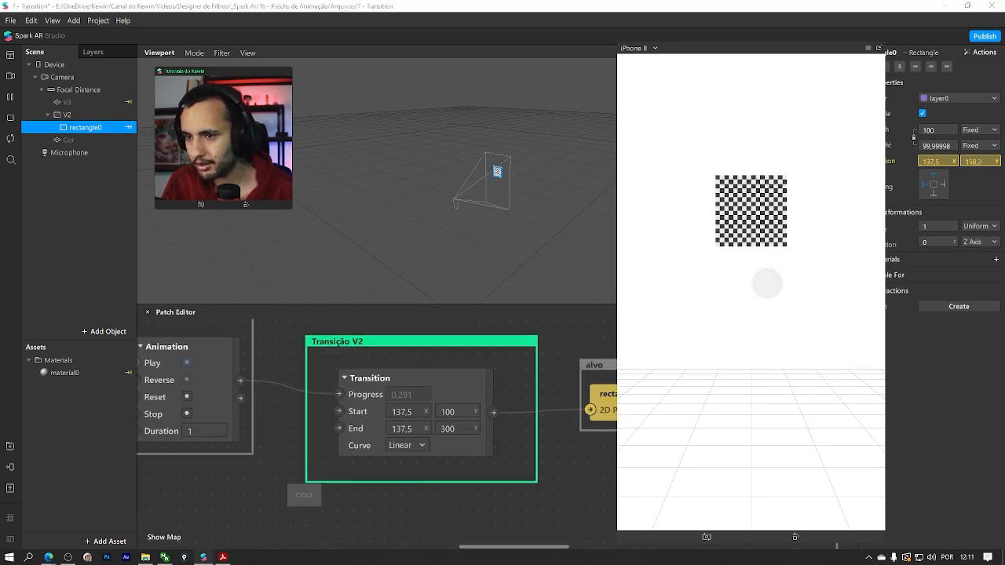
{"action": "left_click", "coordinate": [789, 358]}
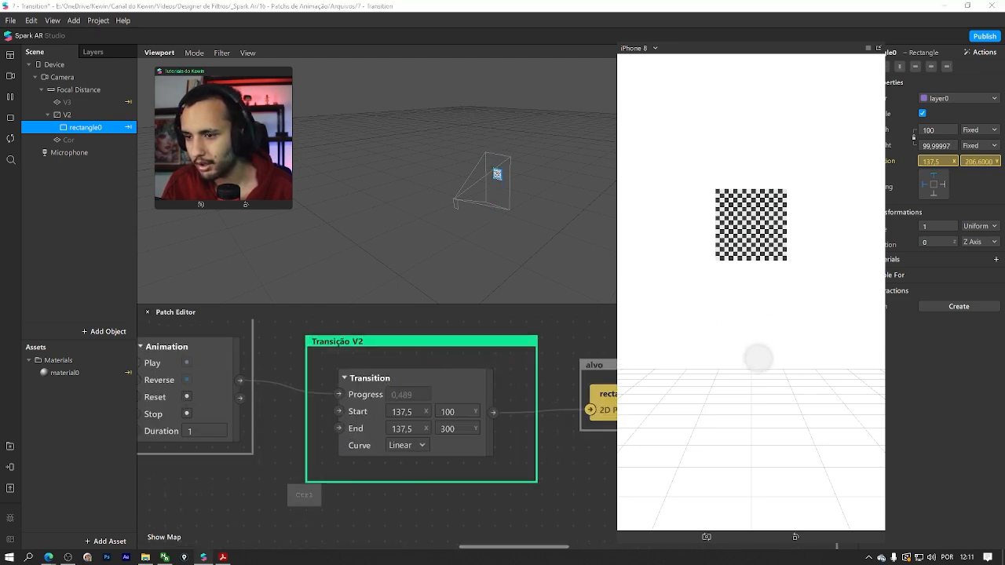
Hide rectangle0, inspect material0 as the colour transition's target, and make the Cor plane visible
{"action": "left_click", "coordinate": [921, 114]}
{"action": "left_click_drag", "start_coordinate": [290, 476], "coordinate": [397, 305], "text": "alt"}
{"action": "left_click_drag", "start_coordinate": [382, 406], "coordinate": [484, 311], "text": "alt"}
{"action": "scroll", "coordinate": [471, 349], "scroll_direction": "down", "scroll_amount": 2, "text": "ctrl"}
{"action": "scroll", "coordinate": [457, 363], "scroll_direction": "down", "scroll_amount": 2, "text": "ctrl"}
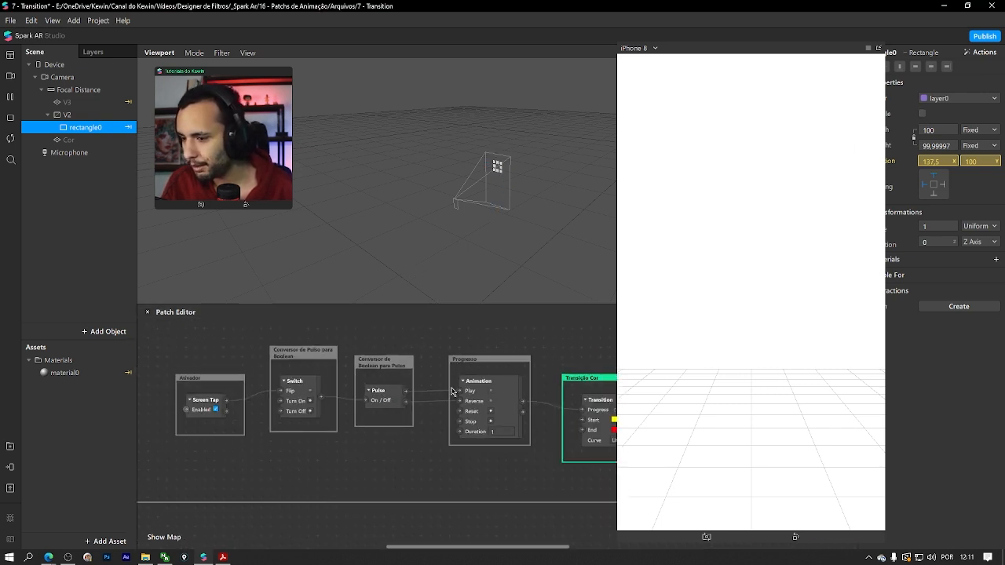
{"action": "left_click_drag", "start_coordinate": [520, 471], "coordinate": [283, 471], "text": "alt"}
{"action": "scroll", "coordinate": [491, 430], "scroll_direction": "up", "scroll_amount": 2, "text": "ctrl"}
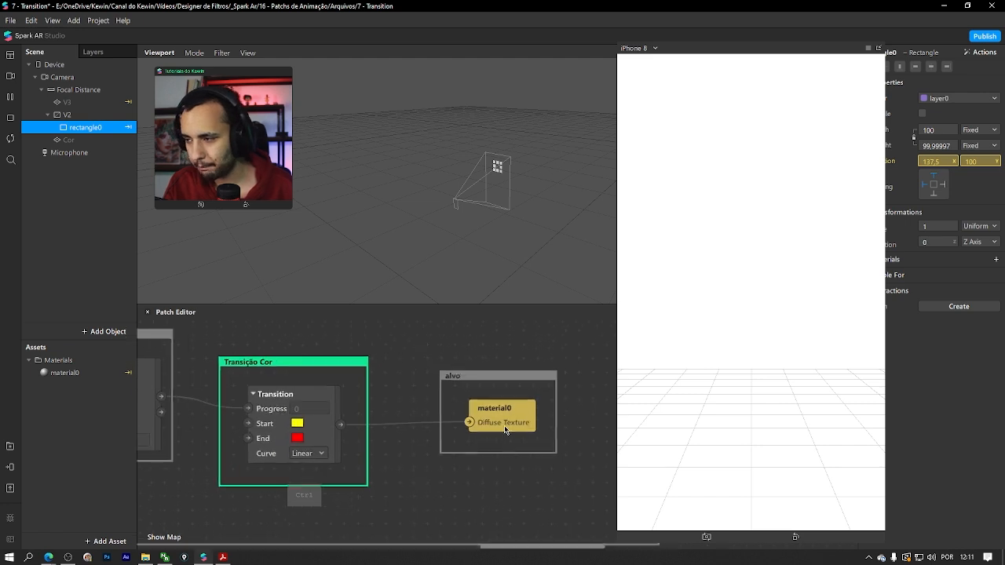
{"action": "left_click", "coordinate": [55, 373]}
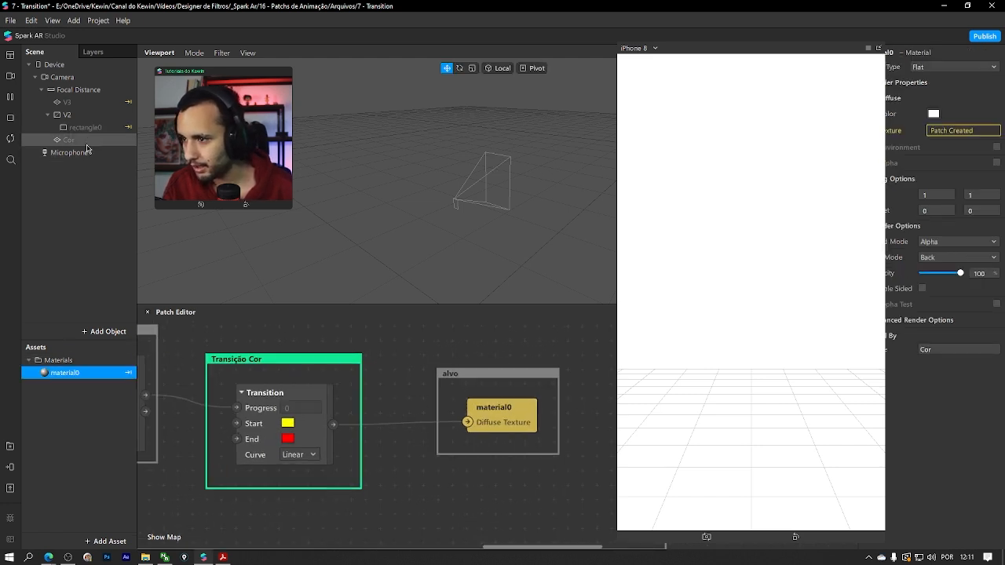
{"action": "left_click", "coordinate": [88, 141]}
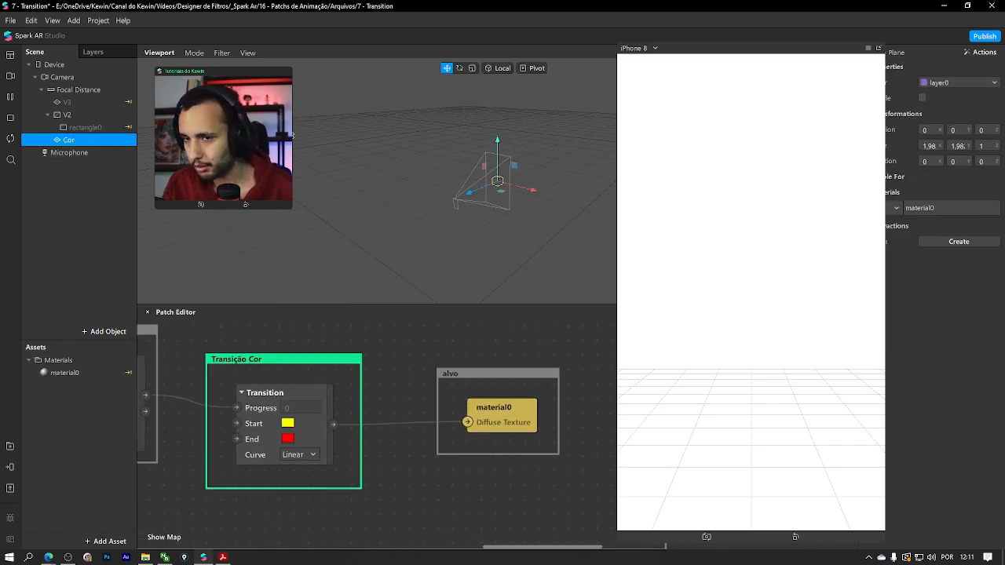
{"action": "left_click", "coordinate": [922, 98]}
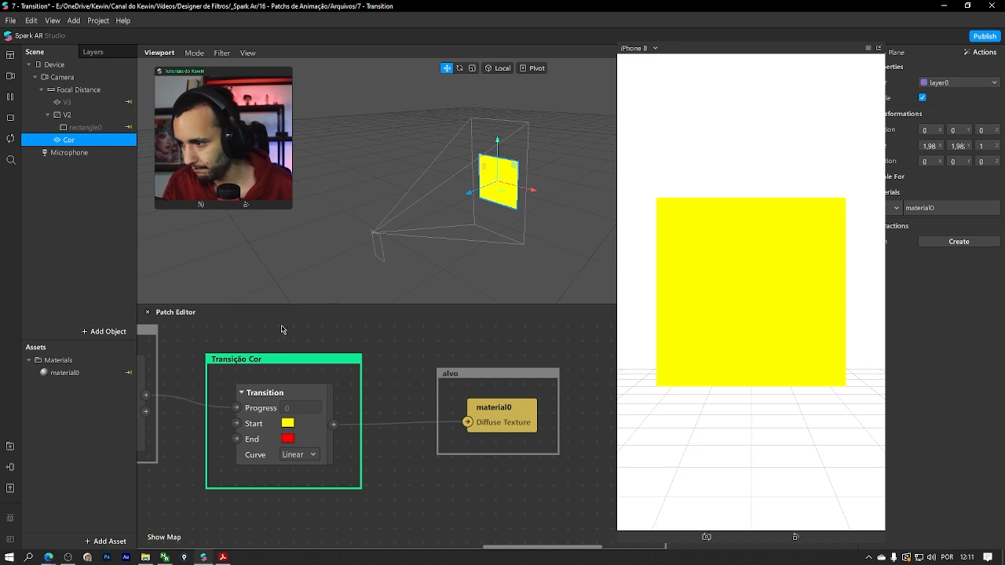
Test the Cor plane's yellow-to-red transition by tapping in the preview, and pick Color as its Transition patch's data type
{"action": "left_click_drag", "start_coordinate": [251, 339], "coordinate": [426, 339], "text": "alt"}
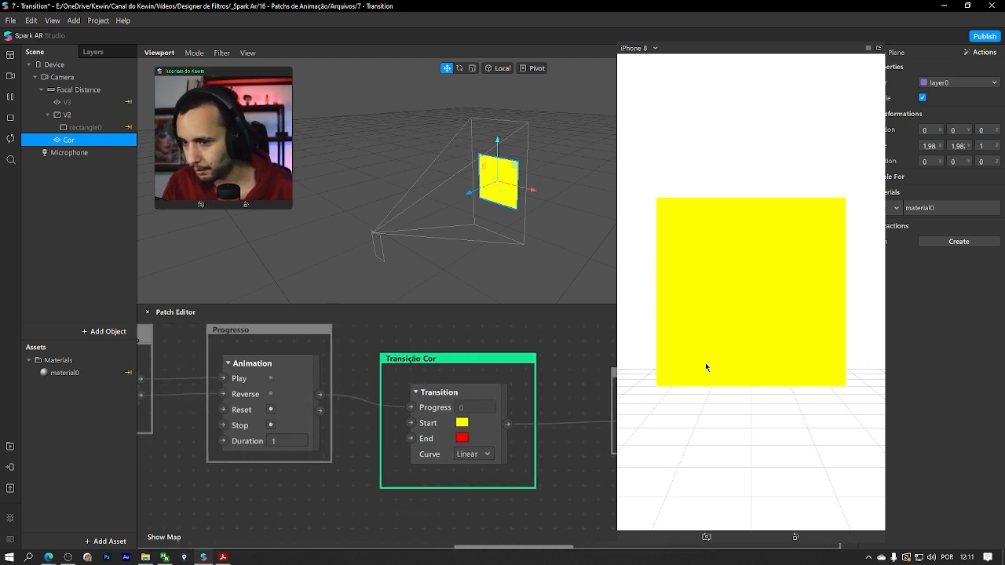
{"action": "left_click", "coordinate": [753, 343], "text": "ctrl"}
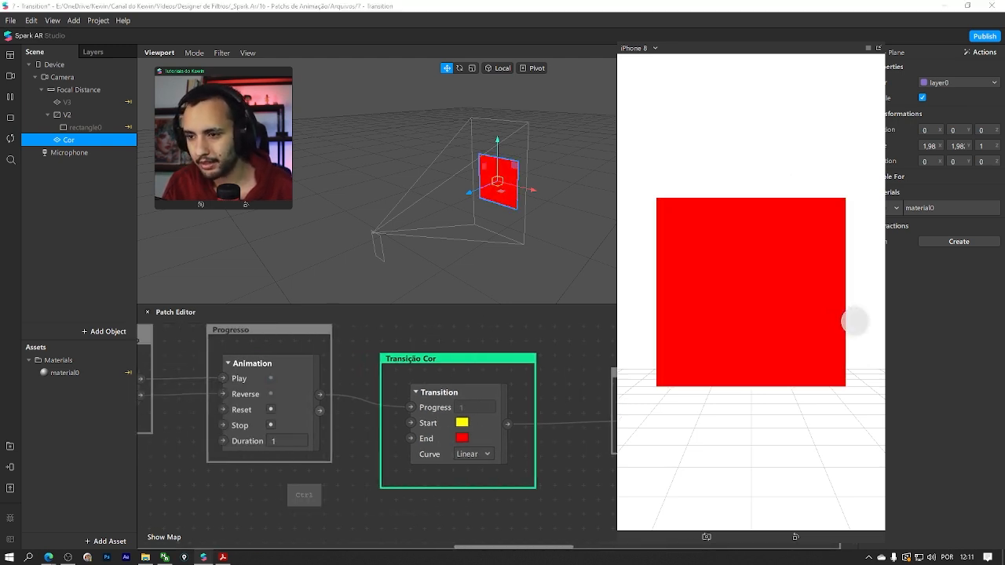
{"action": "left_click", "coordinate": [855, 321]}
{"action": "left_click", "coordinate": [847, 323]}
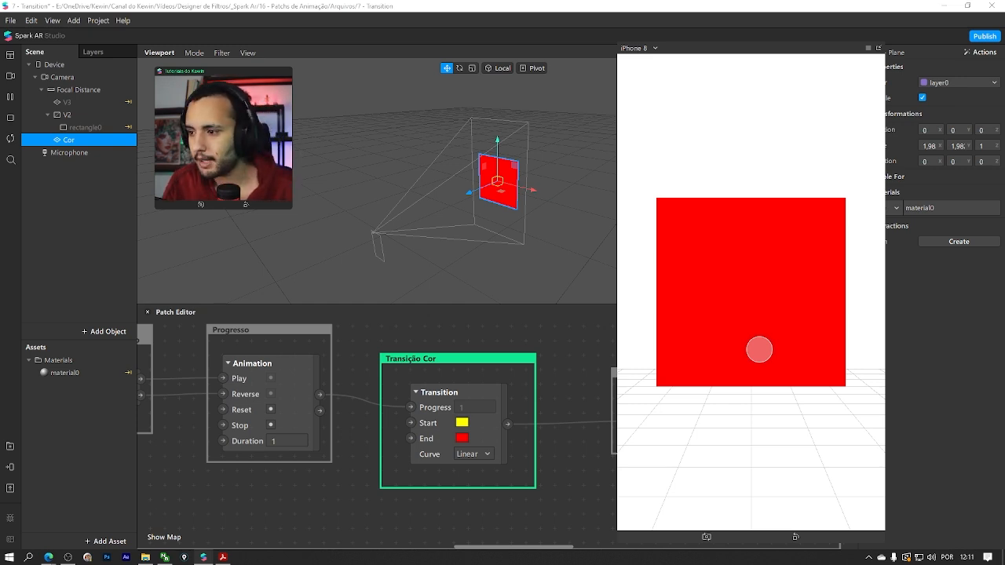
{"action": "left_click", "coordinate": [444, 473]}
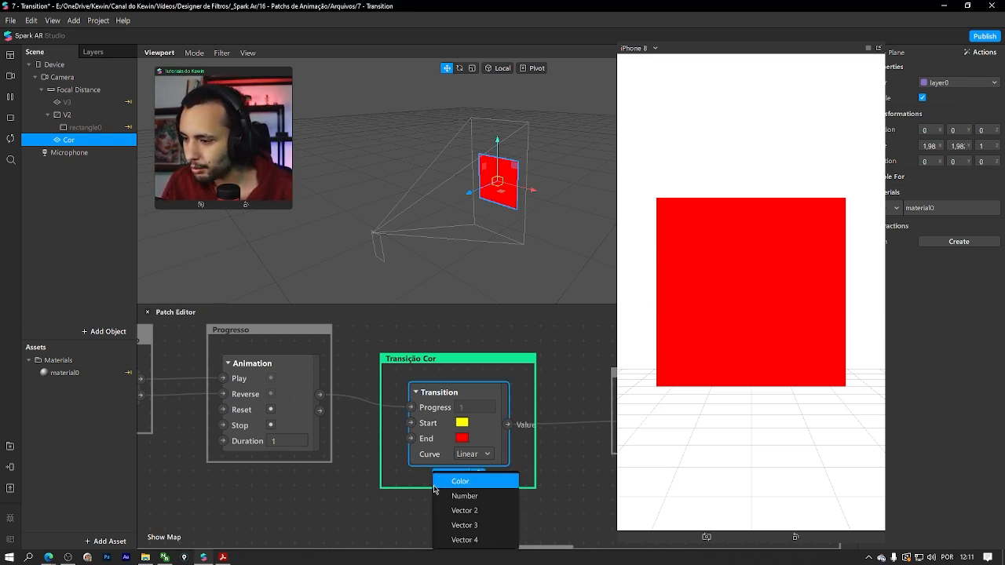
{"action": "left_click", "coordinate": [436, 482]}
Review the V3, V2 and Cor example groups and the standalone Transition patch in the patch graph
{"action": "scroll", "coordinate": [536, 371], "scroll_direction": "down", "scroll_amount": 5, "text": "ctrl"}
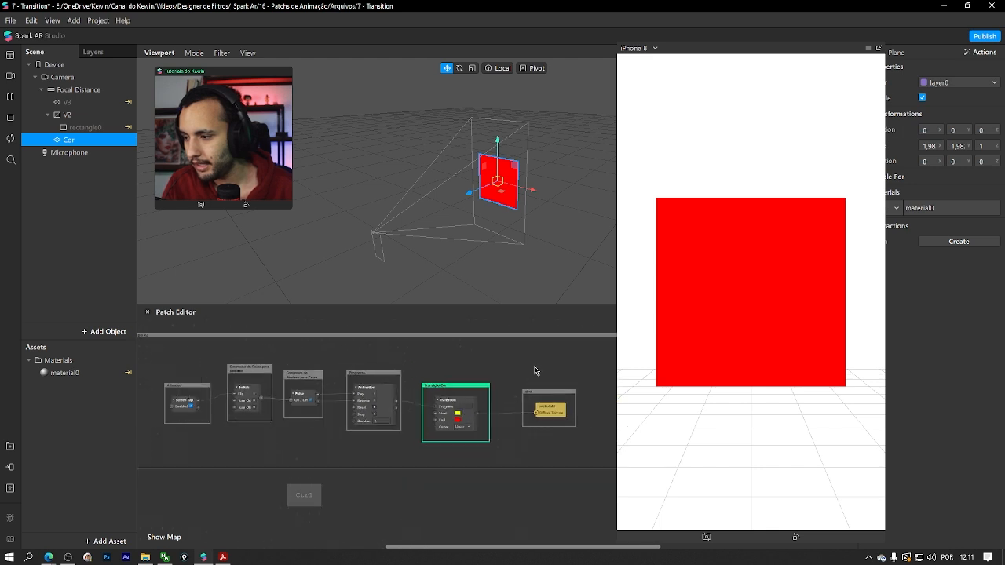
{"action": "mouse_move", "coordinate": [275, 457]}
{"action": "left_mouse_down", "text": "alt"}
{"action": "mouse_move", "coordinate": [424, 479]}
{"action": "mouse_move", "coordinate": [434, 545]}
{"action": "mouse_move", "coordinate": [421, 551]}
{"action": "left_mouse_up", "text": "alt"}
{"action": "left_click_drag", "start_coordinate": [384, 379], "coordinate": [385, 525], "text": "alt"}
{"action": "left_click_drag", "start_coordinate": [421, 384], "coordinate": [396, 497], "text": "alt"}
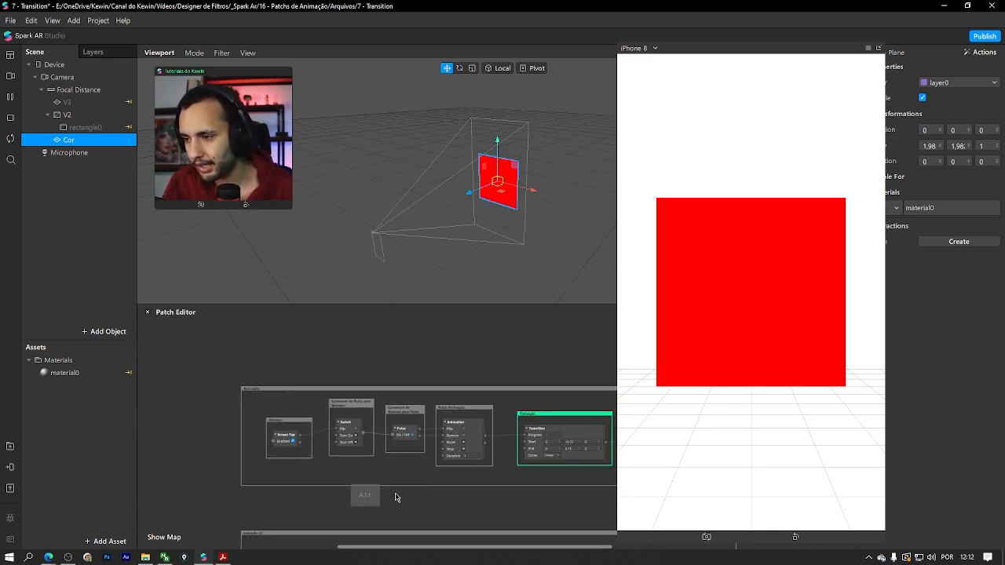
{"action": "scroll", "coordinate": [361, 338], "scroll_direction": "down", "scroll_amount": 3, "text": "ctrl"}
{"action": "scroll", "coordinate": [471, 357], "scroll_direction": "down", "scroll_amount": 4, "text": "ctrl"}
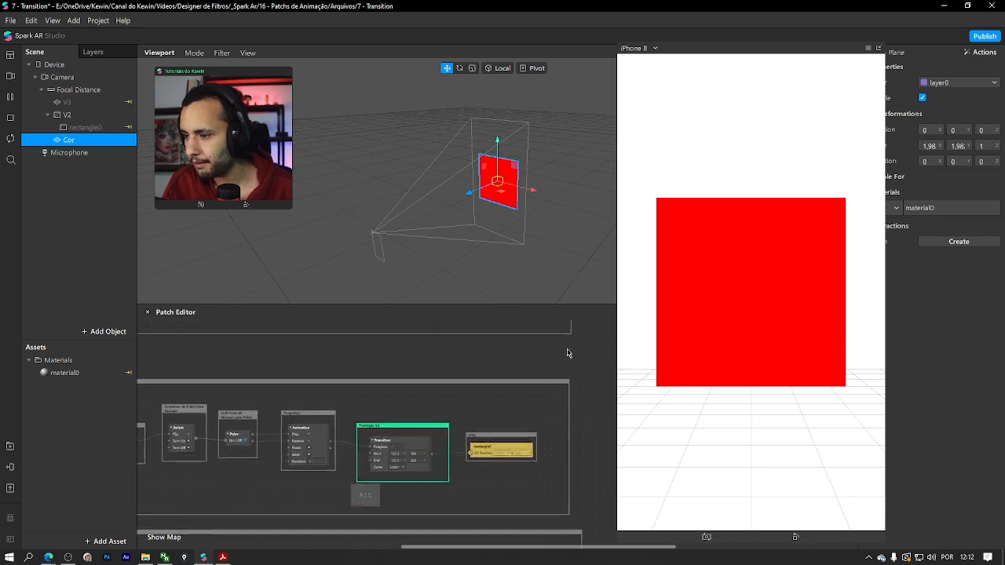
{"action": "scroll", "coordinate": [310, 404], "scroll_direction": "up", "scroll_amount": 5, "text": "ctrl"}
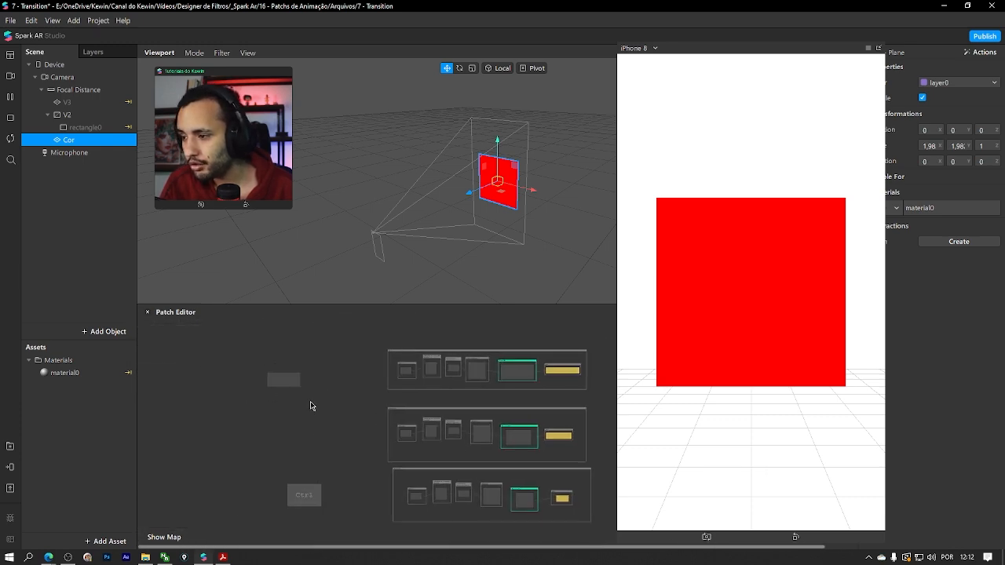
{"action": "left_click_drag", "start_coordinate": [310, 401], "coordinate": [444, 446], "text": "alt"}
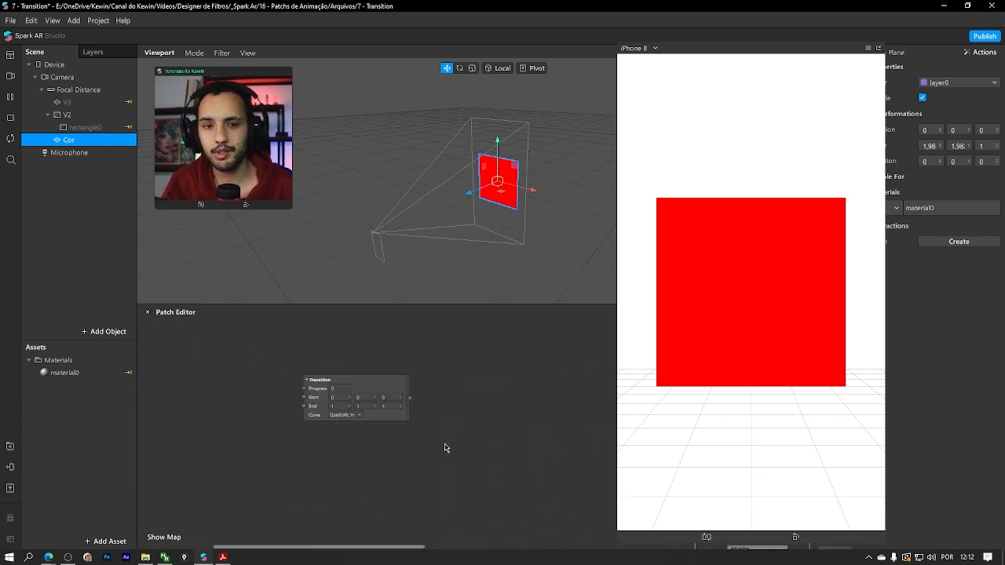
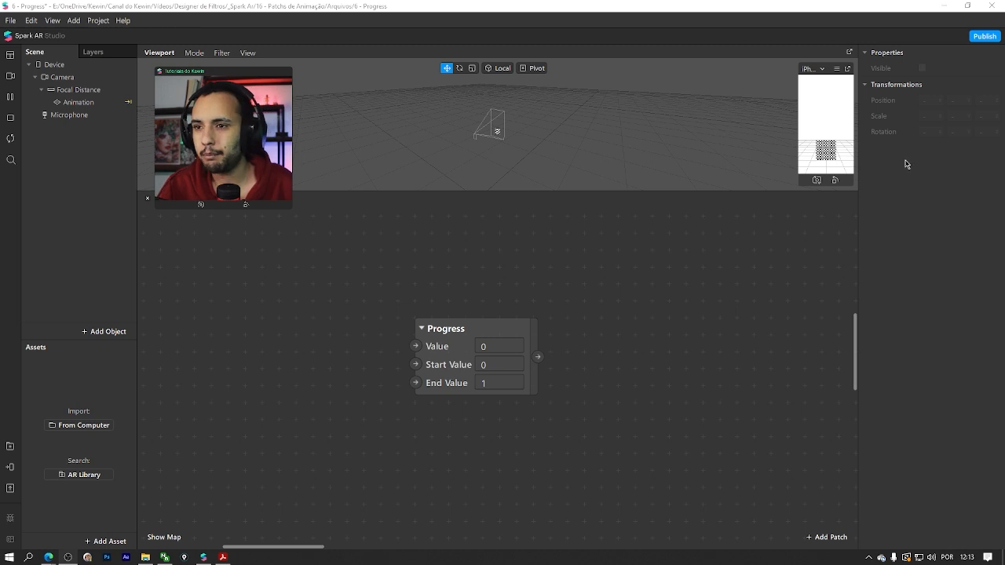
In the 6 - Progress project, switch the preview to the first simulated face video and add a face tracker to the scene
{"action": "left_click", "coordinate": [316, 234]}
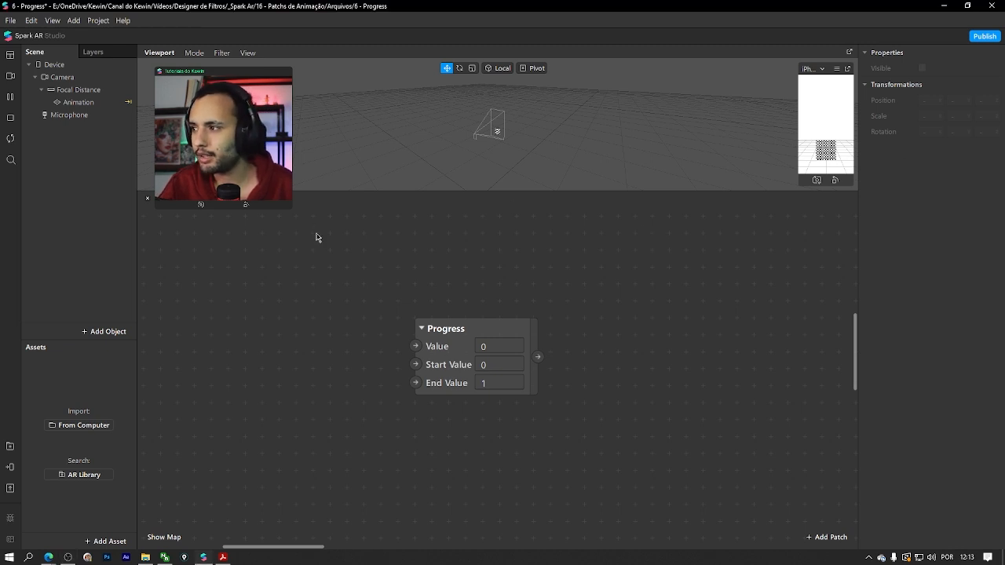
{"action": "left_click", "coordinate": [7, 77]}
{"action": "left_click", "coordinate": [42, 173]}
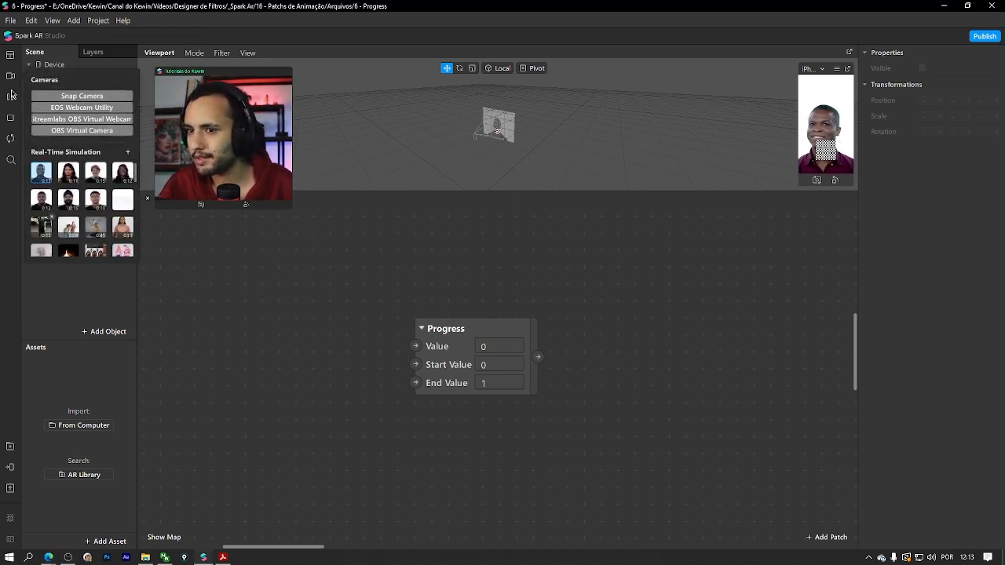
{"action": "right_click", "coordinate": [75, 225]}
{"action": "mouse_move", "coordinate": [110, 227]}
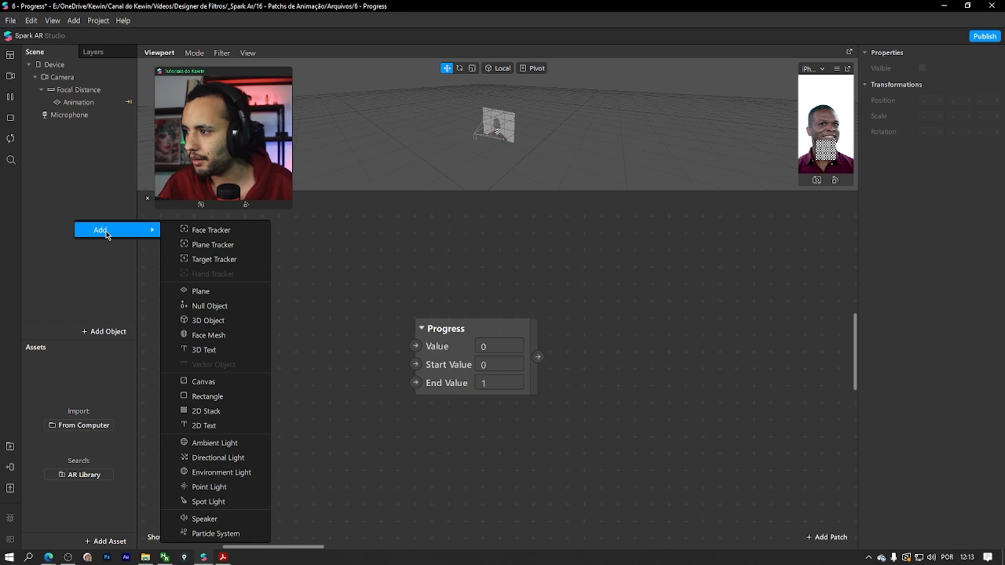
{"action": "left_click", "coordinate": [208, 228]}
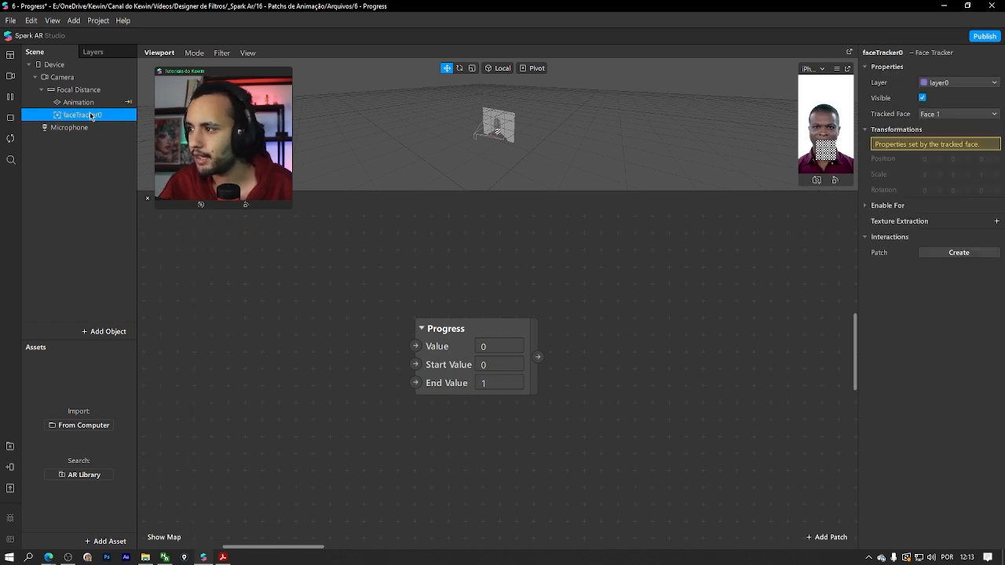
Bring faceTracker0 into the patch graph below the Progress patch
{"action": "left_click_drag", "start_coordinate": [83, 115], "coordinate": [384, 426]}
{"action": "scroll", "coordinate": [384, 426], "scroll_direction": "down", "scroll_amount": 3}
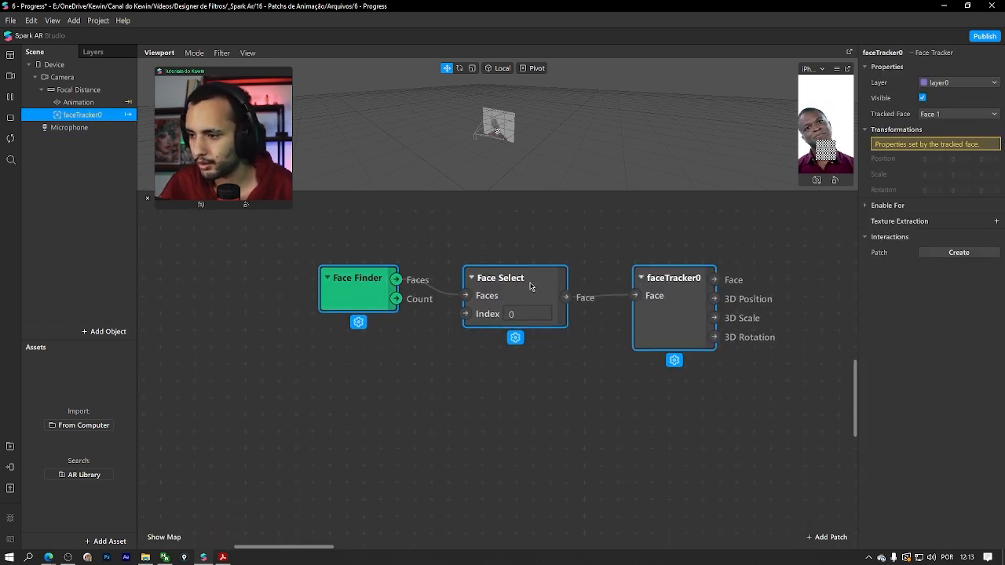
{"action": "middle_click_drag", "start_coordinate": [581, 321], "coordinate": [364, 441]}
{"action": "left_click", "coordinate": [365, 440]}
Add a Value patch connected to faceTracker0's 3D Rotation output and set its data type to Vector 3
{"action": "left_click_drag", "start_coordinate": [494, 450], "coordinate": [539, 475]}
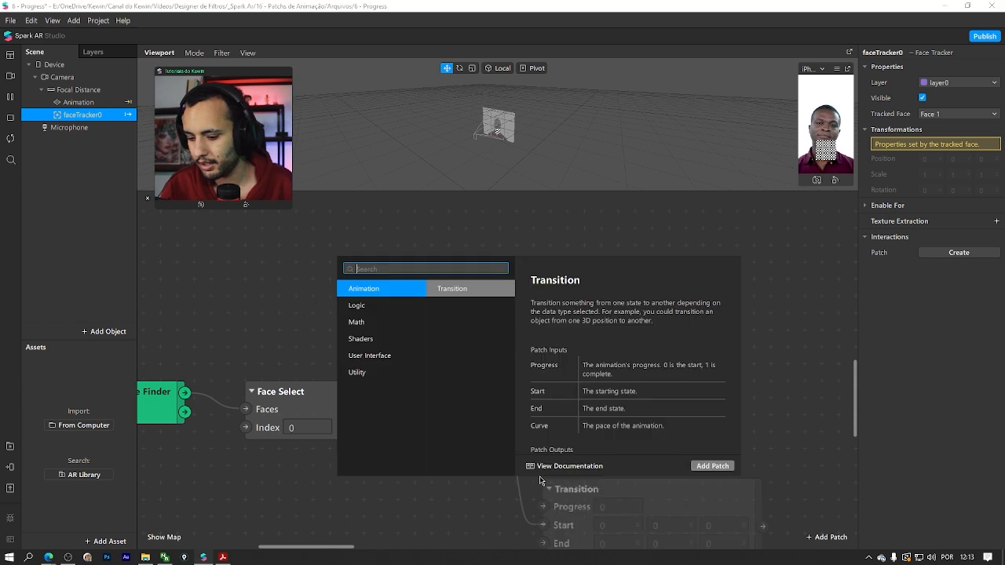
{"action": "type", "text": "val"}
{"action": "key", "text": "Return"}
{"action": "left_click", "coordinate": [582, 493]}
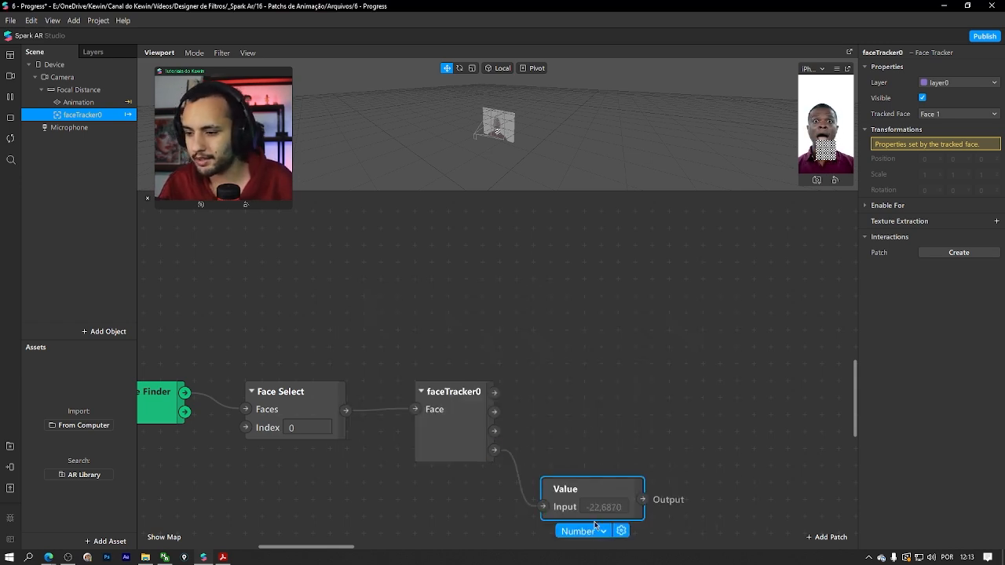
{"action": "left_click", "coordinate": [595, 528]}
{"action": "left_click", "coordinate": [598, 525]}
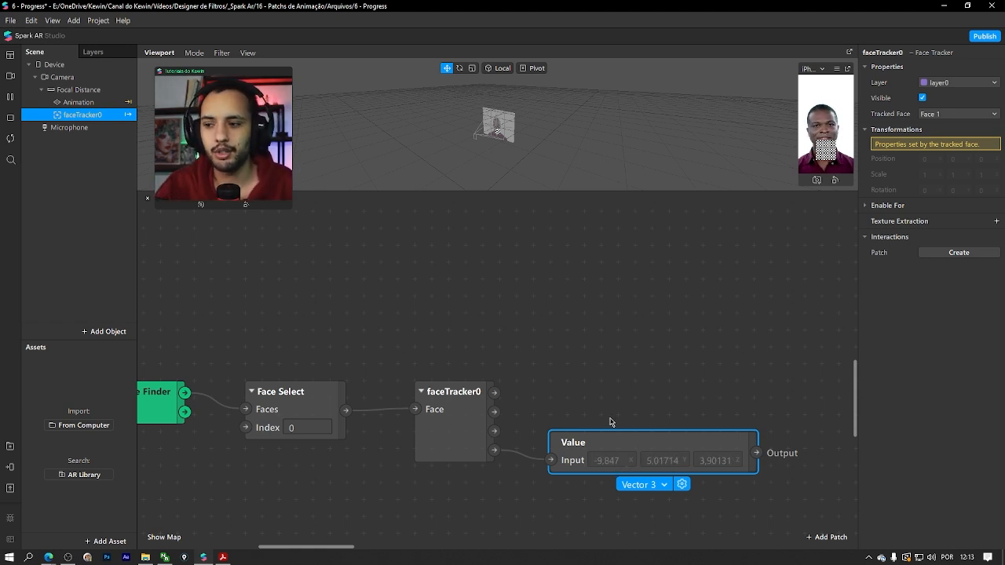
Delete the Face Finder, Face Select, faceTracker0 and Value patches from the graph
{"action": "scroll", "coordinate": [615, 365], "scroll_direction": "down", "scroll_amount": 3}
{"action": "left_click_drag", "start_coordinate": [751, 325], "coordinate": [280, 491]}
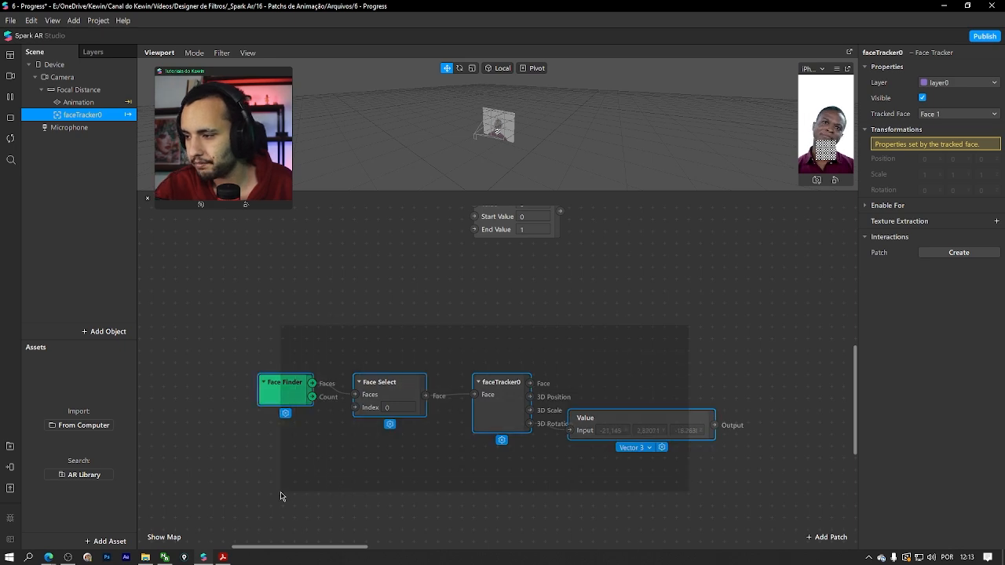
{"action": "key", "text": "Delete"}
Set the Progress patch's Start Value to 45 and End Value to 0
{"action": "scroll", "coordinate": [516, 366], "scroll_direction": "up", "scroll_amount": 4}
{"action": "scroll", "coordinate": [546, 410], "scroll_direction": "up", "scroll_amount": 2, "text": "ctrl"}
{"action": "scroll", "coordinate": [546, 410], "scroll_direction": "up", "scroll_amount": 1, "text": "ctrl"}
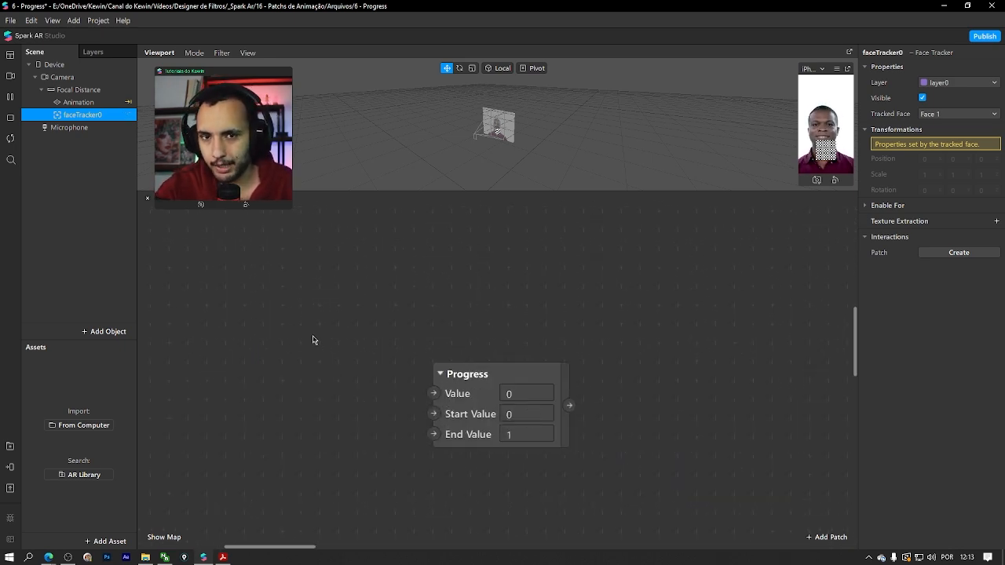
{"action": "left_click", "coordinate": [512, 414]}
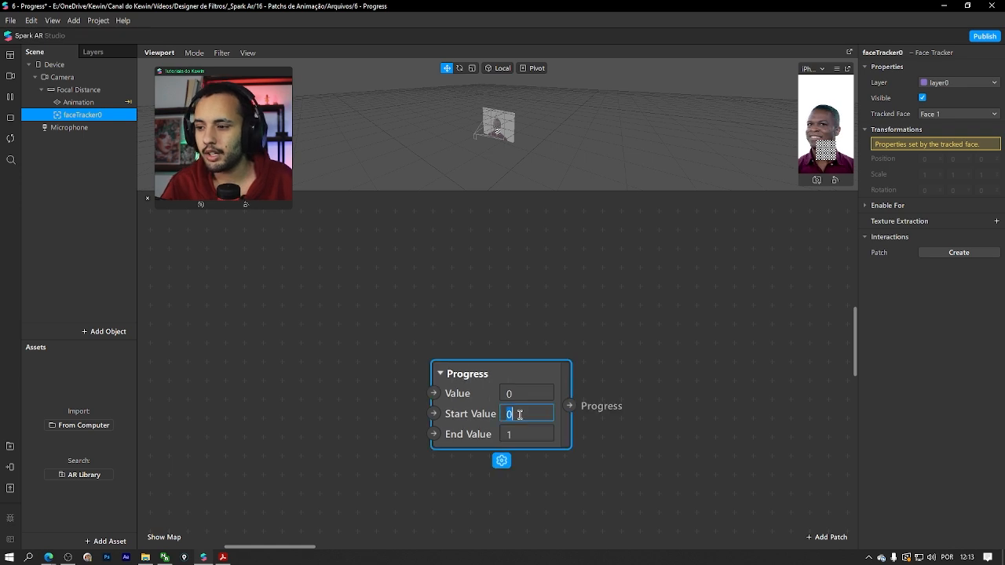
{"action": "type", "text": "45"}
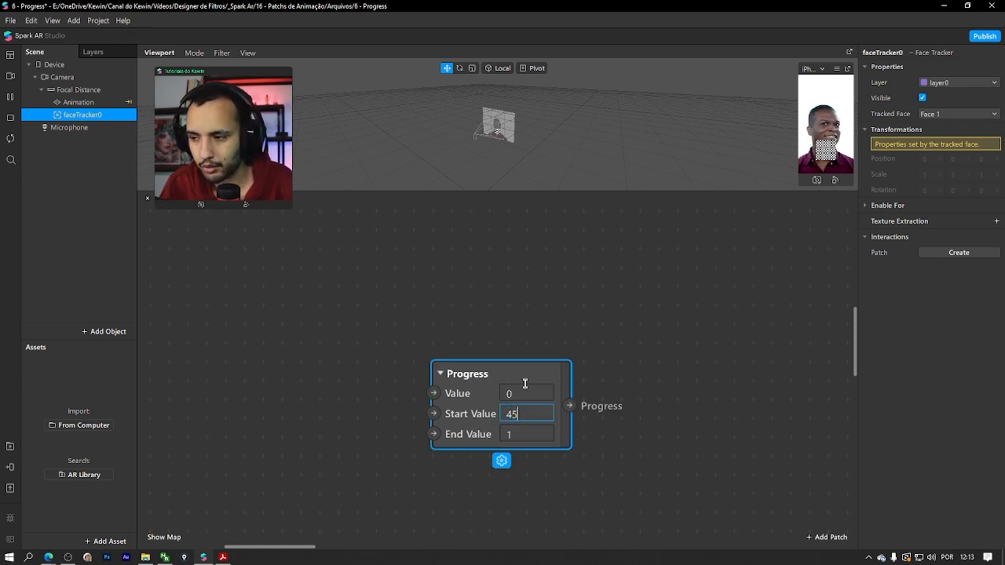
{"action": "key", "text": "Return"}
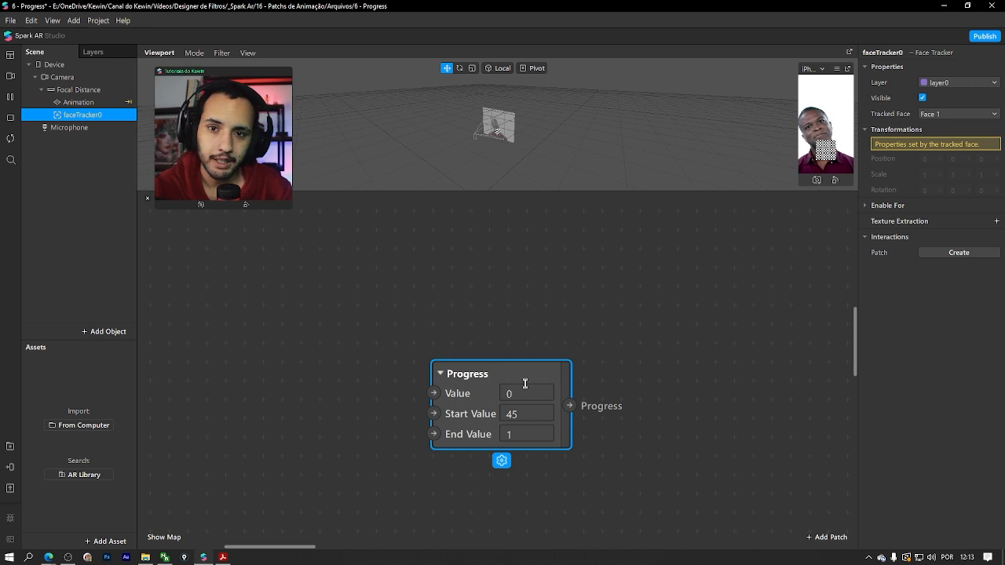
{"action": "left_click", "coordinate": [516, 434]}
{"action": "type", "text": "0"}
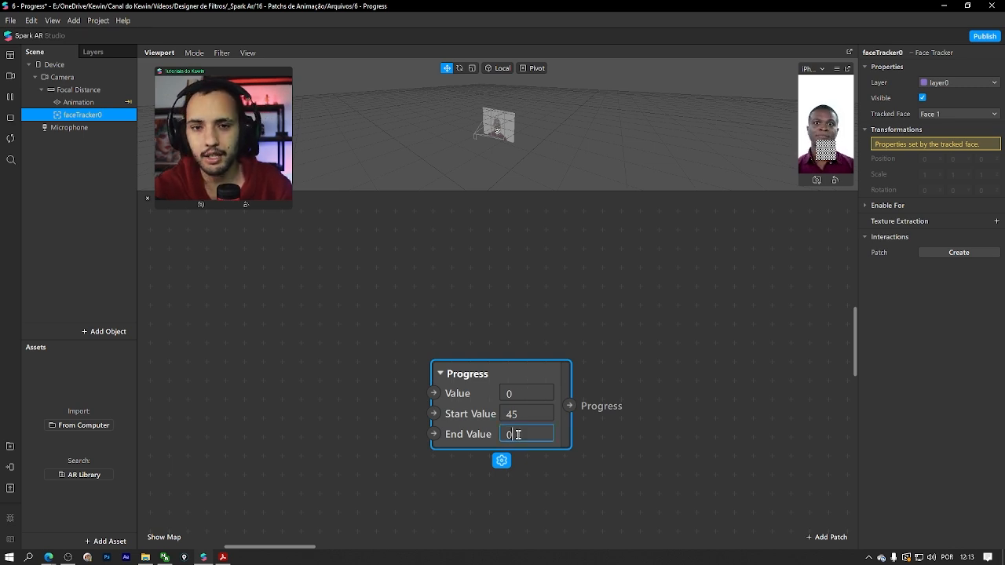
{"action": "key", "text": "Return"}
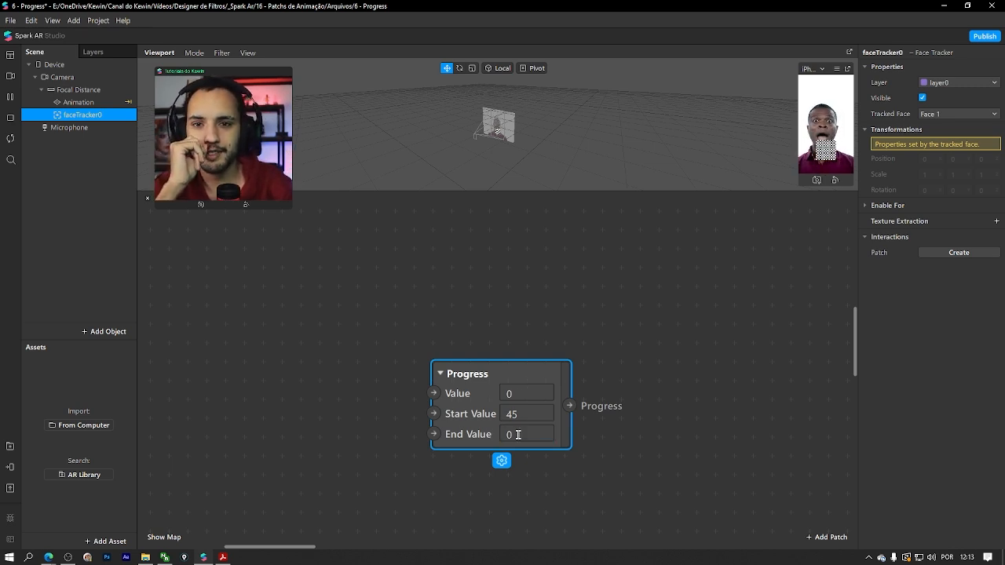
Add a Value patch connected to the Progress patch's output and switch the preview to the blank white simulation
{"action": "left_click_drag", "start_coordinate": [570, 406], "coordinate": [638, 409]}
{"action": "type", "text": "valu"}
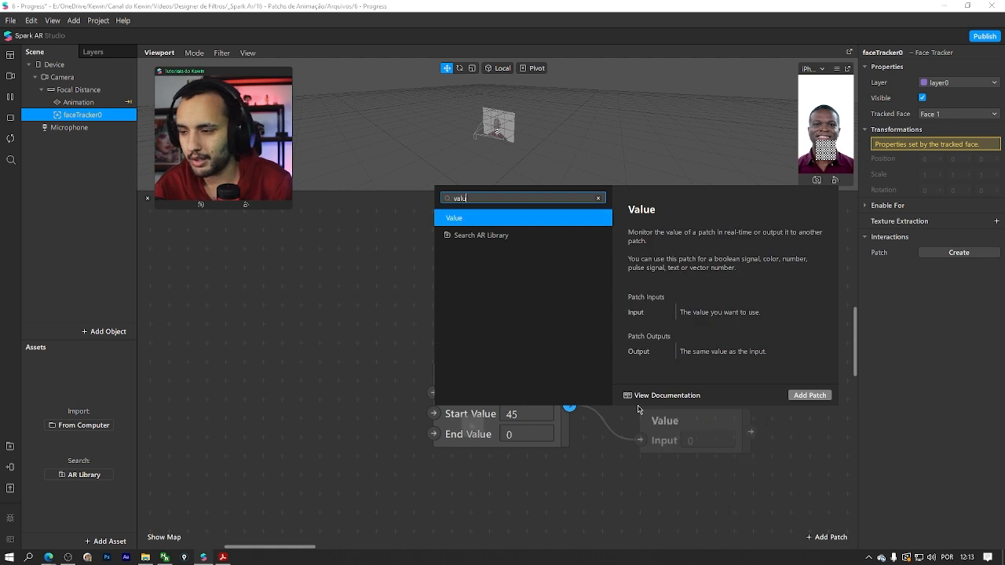
{"action": "key", "text": "Return"}
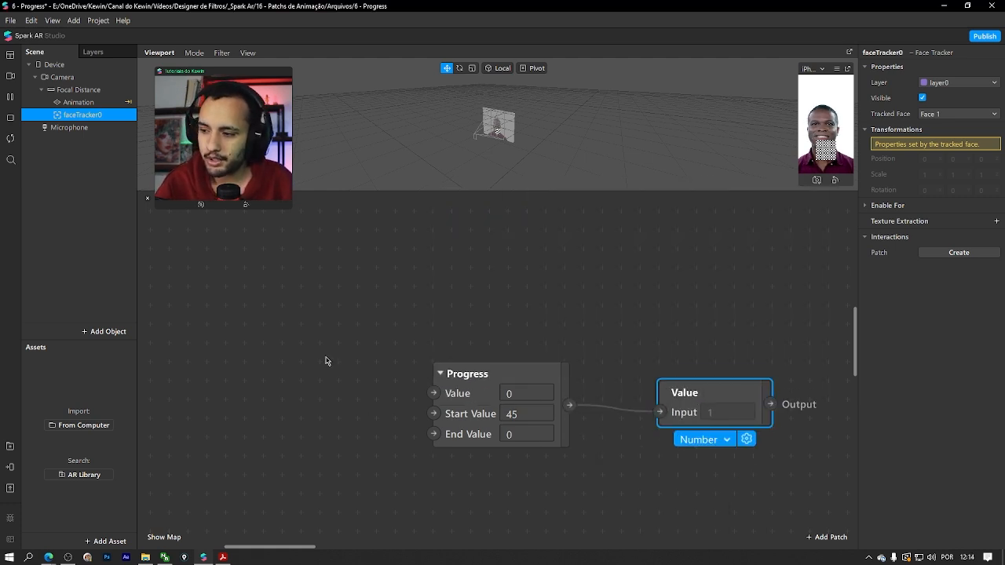
{"action": "left_click", "coordinate": [10, 75]}
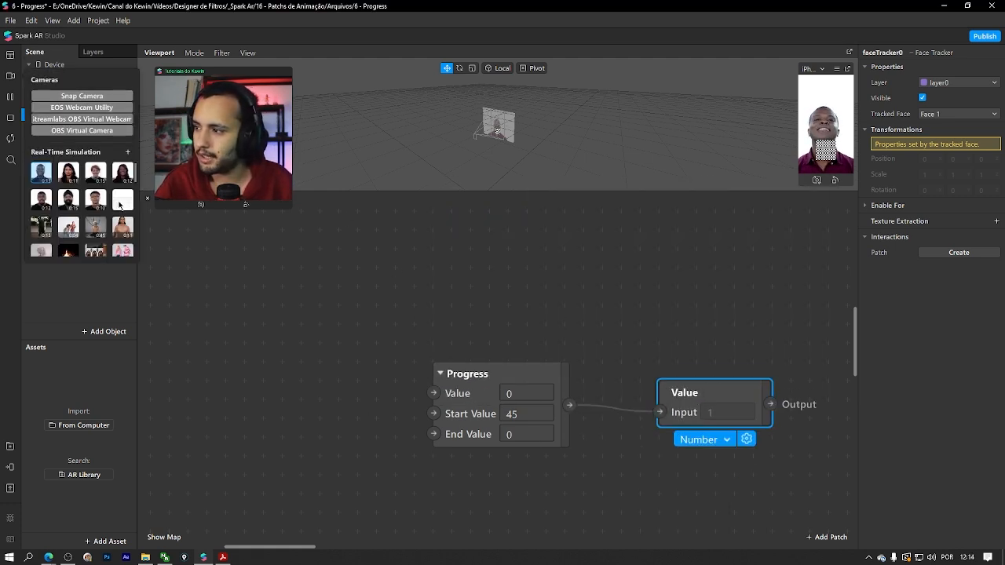
Move the Value patch slightly up beside the Progress patch and set the Progress patch's Value to 45
{"action": "left_click", "coordinate": [529, 393]}
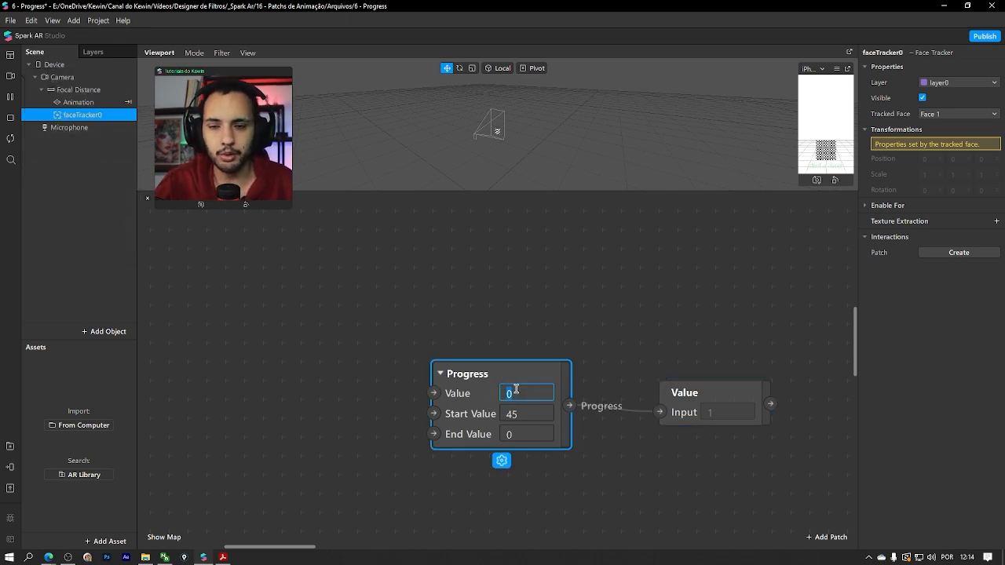
{"action": "left_click", "coordinate": [513, 434]}
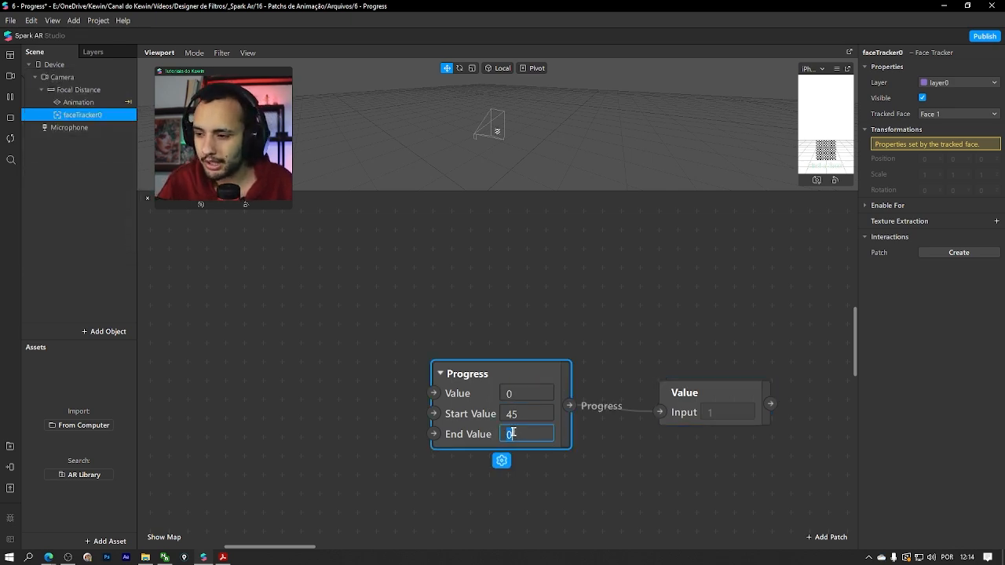
{"action": "left_click", "coordinate": [432, 435]}
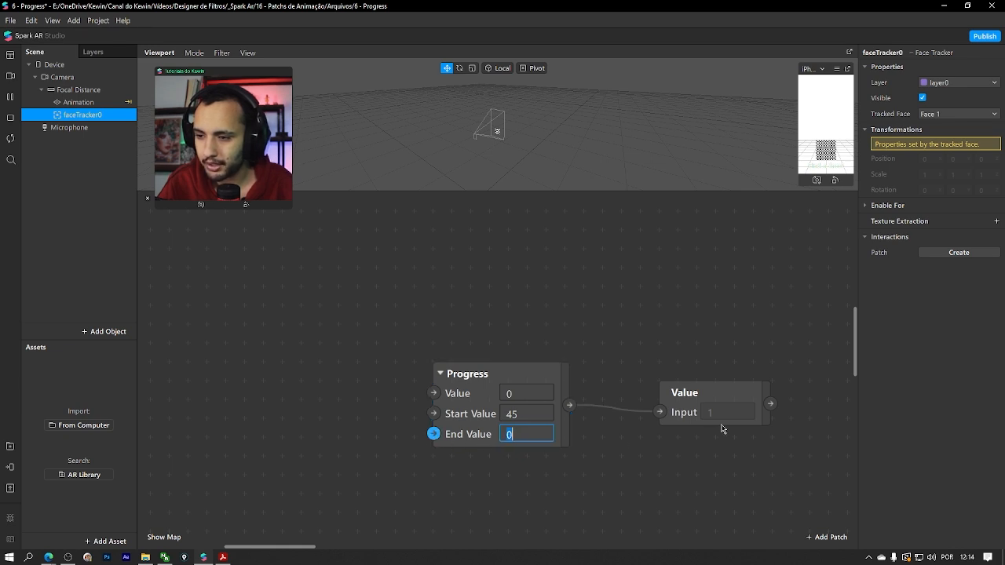
{"action": "left_click_drag", "start_coordinate": [703, 395], "coordinate": [698, 376]}
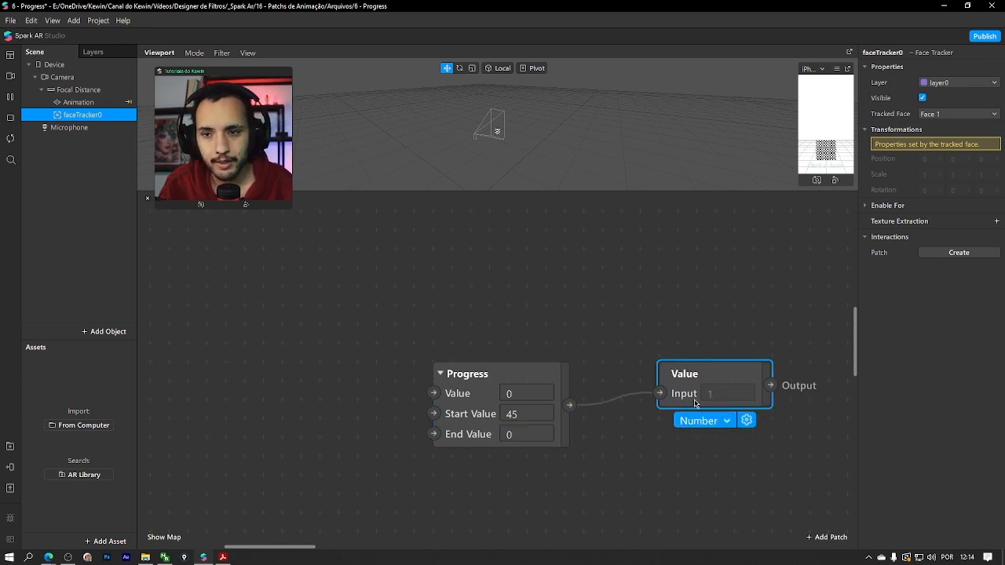
{"action": "left_click", "coordinate": [518, 414]}
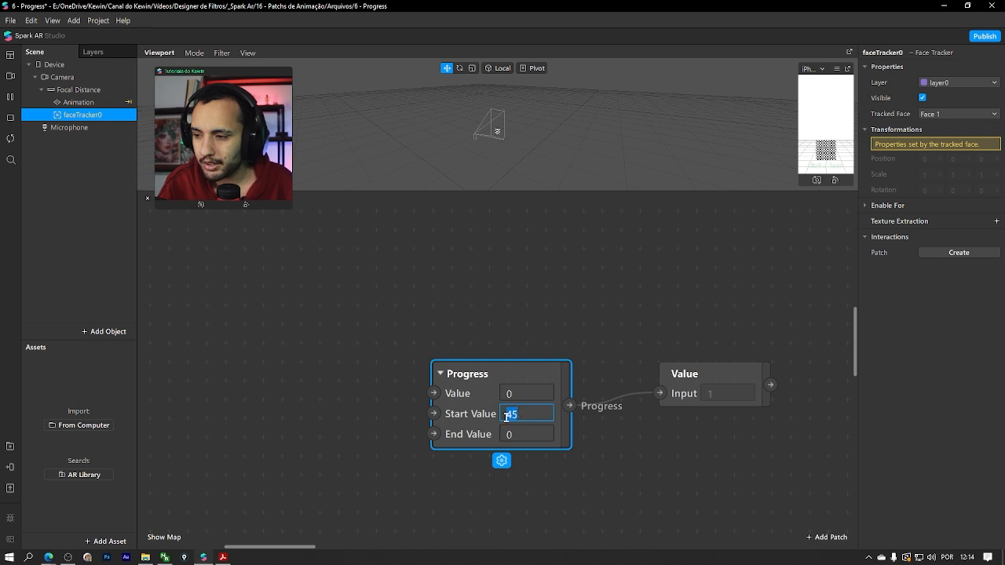
{"action": "left_click", "coordinate": [509, 393]}
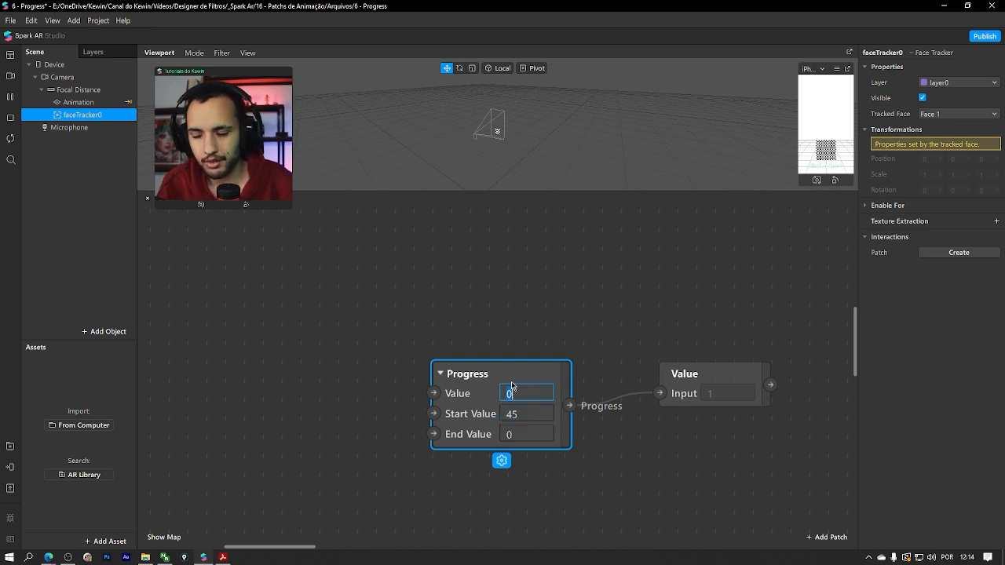
{"action": "key", "text": "Return"}
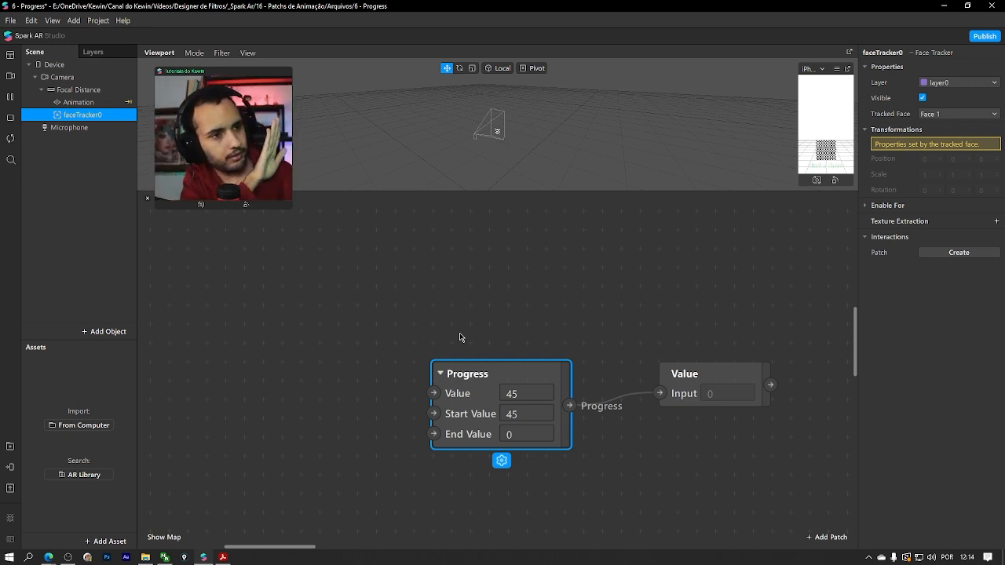
{"action": "left_click", "coordinate": [541, 324]}
{"action": "left_click_drag", "start_coordinate": [455, 312], "coordinate": [722, 488]}
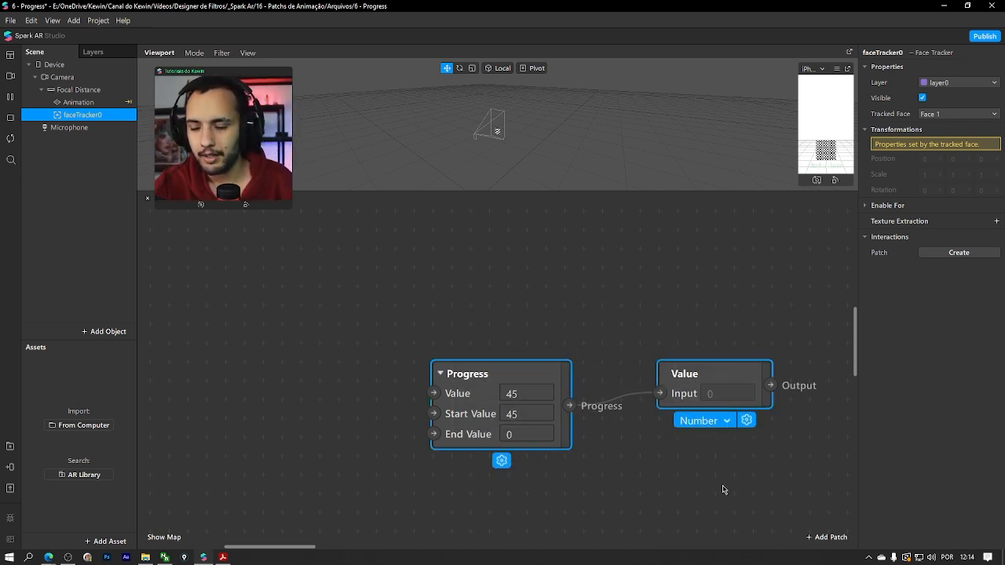
{"action": "key", "text": "Delete"}
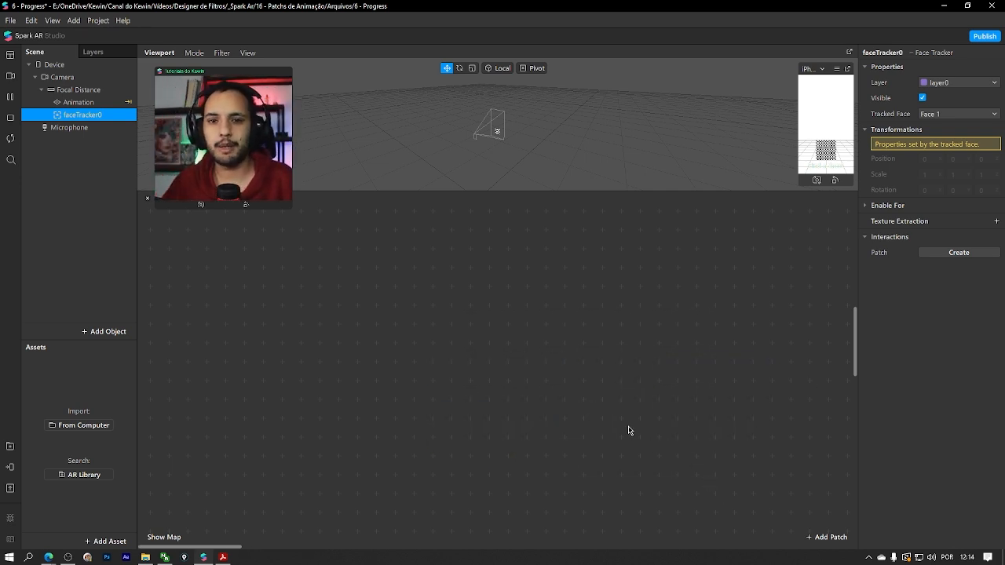
{"action": "key", "text": "ctrl+z"}
Delete the Value patch connected to the Progress patch's output
{"action": "left_click", "coordinate": [680, 379]}
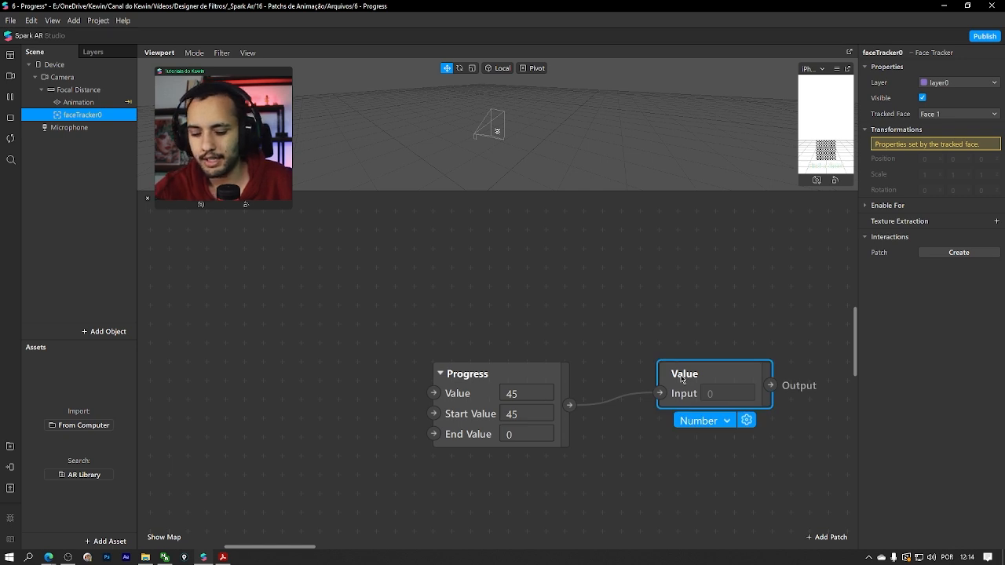
{"action": "key", "text": "Delete"}
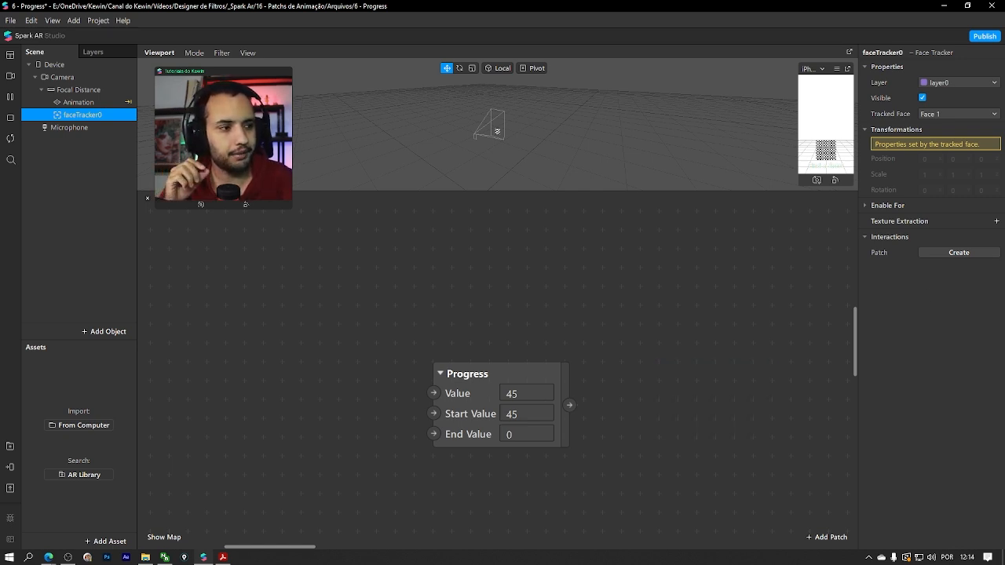
{"action": "left_click", "coordinate": [652, 357]}
Examine the Animação group from the Screen Tap, Delay and Animation patches through to the Transição patch
{"action": "left_click_drag", "start_coordinate": [722, 321], "coordinate": [361, 309], "text": "alt"}
{"action": "left_click_drag", "start_coordinate": [726, 284], "coordinate": [314, 306], "text": "alt"}
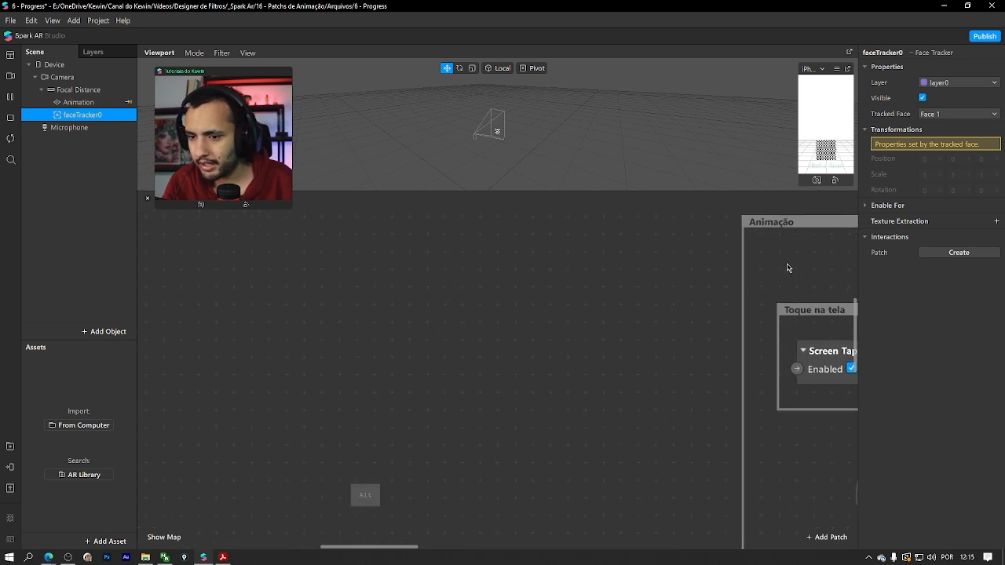
{"action": "left_click_drag", "start_coordinate": [787, 266], "coordinate": [445, 258], "text": "alt"}
{"action": "left_click", "coordinate": [504, 358]}
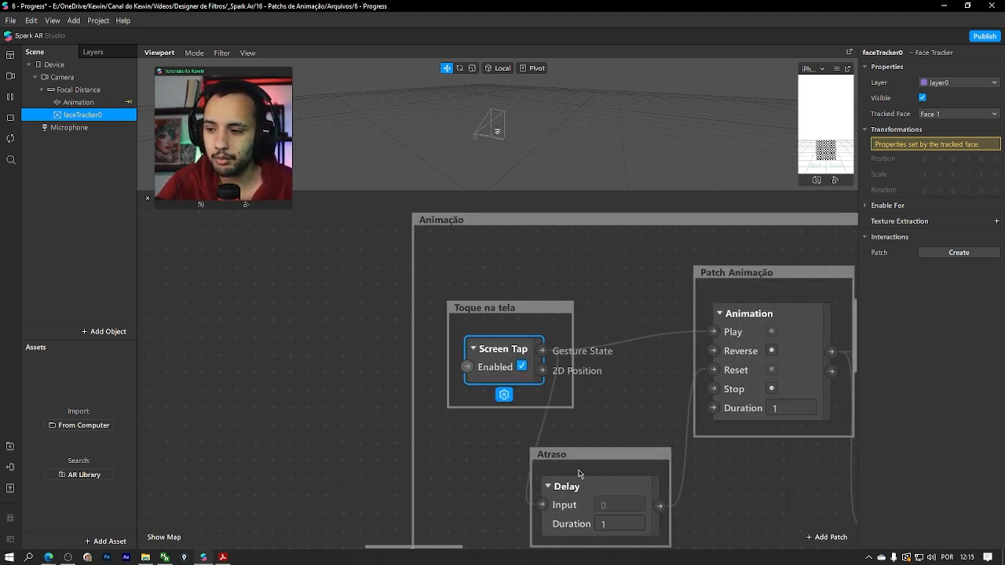
{"action": "left_click", "coordinate": [651, 319]}
{"action": "left_click_drag", "start_coordinate": [629, 295], "coordinate": [302, 294], "text": "alt"}
{"action": "left_click_drag", "start_coordinate": [587, 305], "coordinate": [210, 306], "text": "alt"}
{"action": "mouse_move", "coordinate": [632, 345]}
{"action": "left_mouse_down", "text": "alt"}
{"action": "mouse_move", "coordinate": [306, 274]}
{"action": "mouse_move", "coordinate": [248, 277]}
{"action": "left_mouse_up", "text": "alt"}
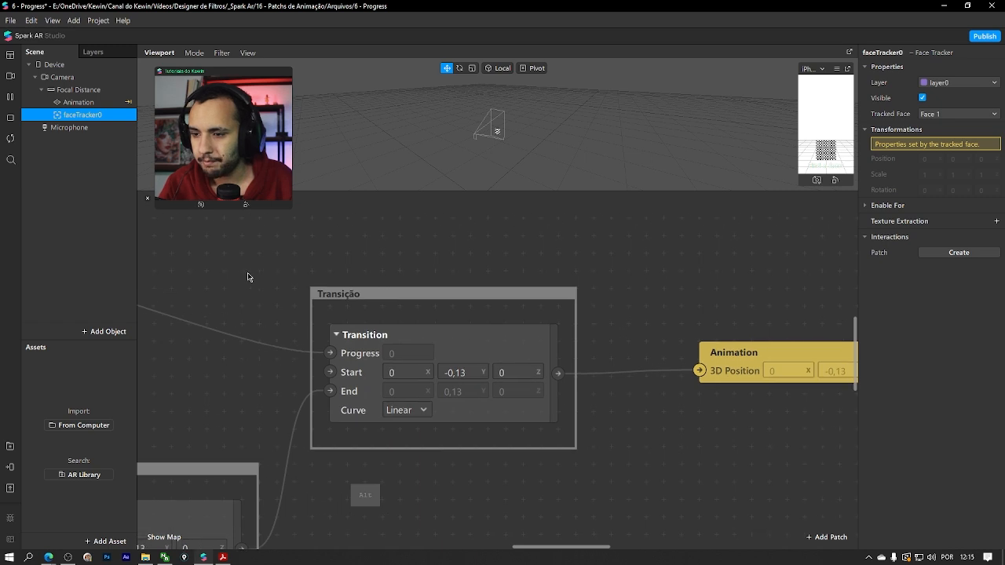
{"action": "scroll", "coordinate": [248, 277], "scroll_direction": "up", "scroll_amount": 3}
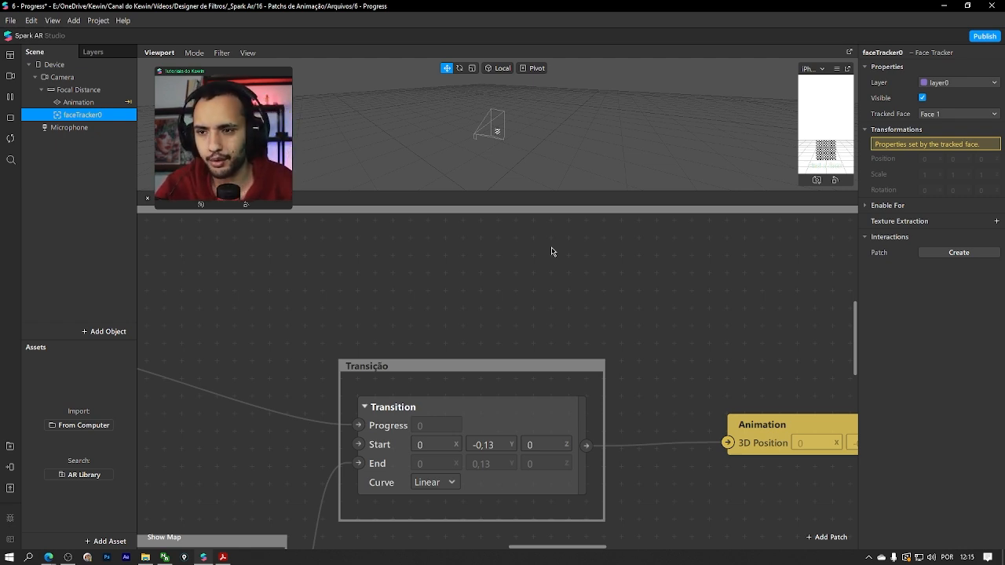
{"action": "left_click_drag", "start_coordinate": [561, 309], "coordinate": [564, 251]}
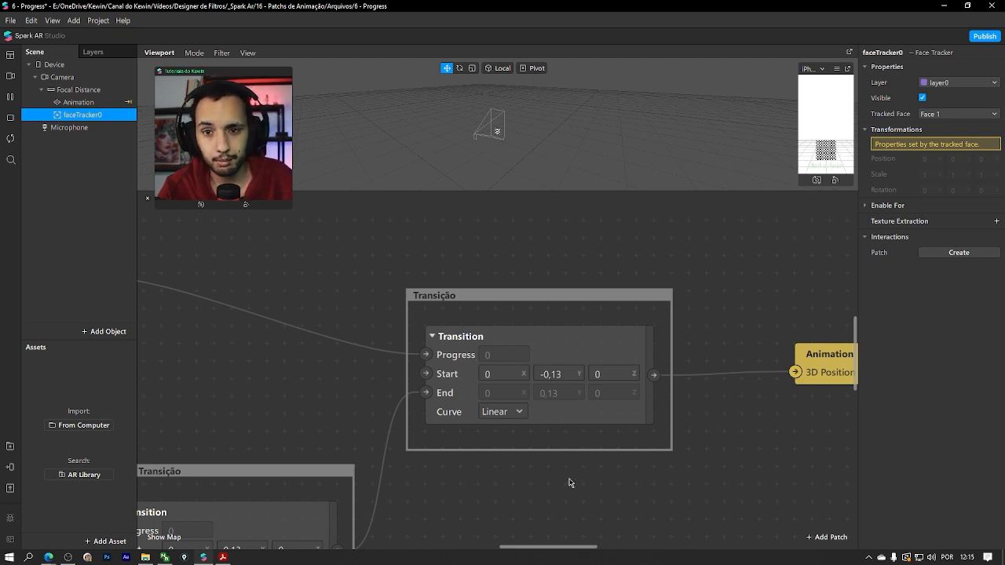
Inspect the Y components of the Start and End values in the Segunda Transição patch
{"action": "left_click_drag", "start_coordinate": [576, 550], "coordinate": [539, 550]}
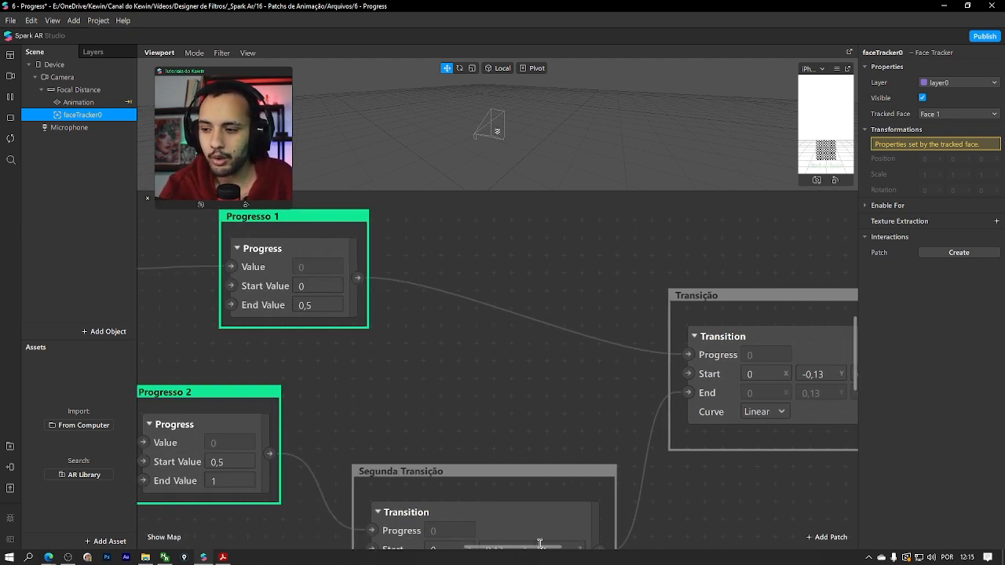
{"action": "scroll", "coordinate": [502, 415], "scroll_direction": "down", "scroll_amount": 5}
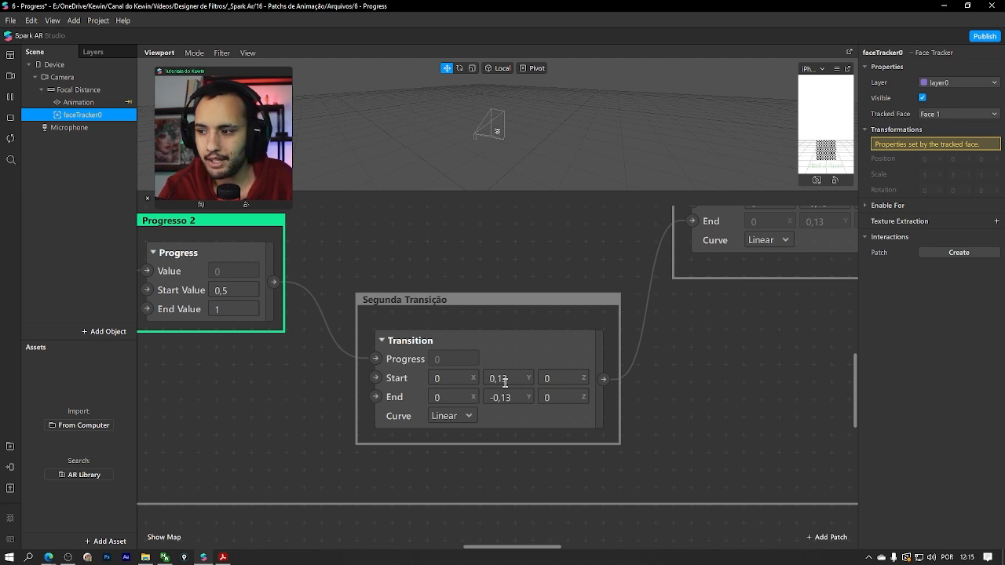
{"action": "left_click", "coordinate": [514, 377]}
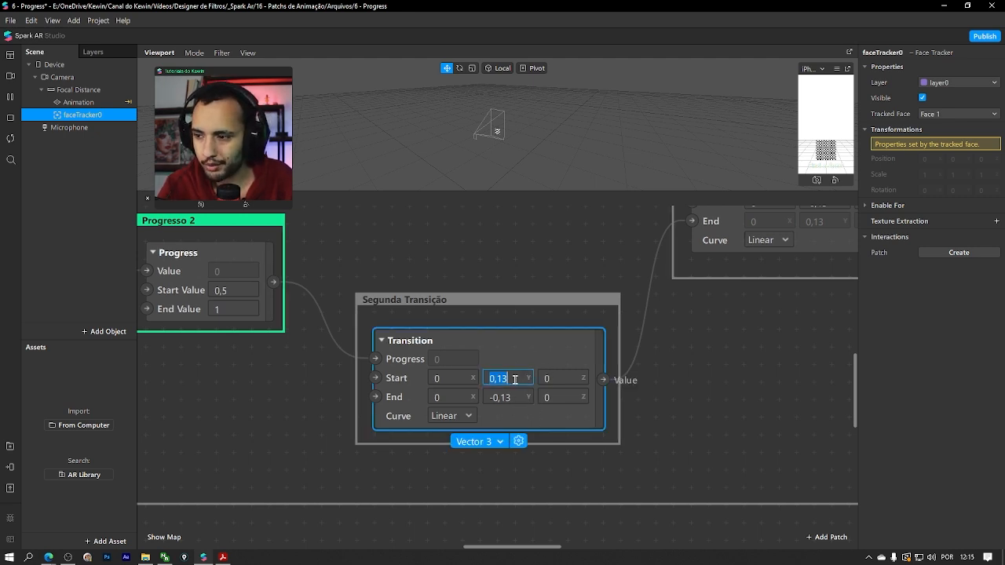
{"action": "left_click", "coordinate": [500, 379]}
{"action": "left_click", "coordinate": [507, 397]}
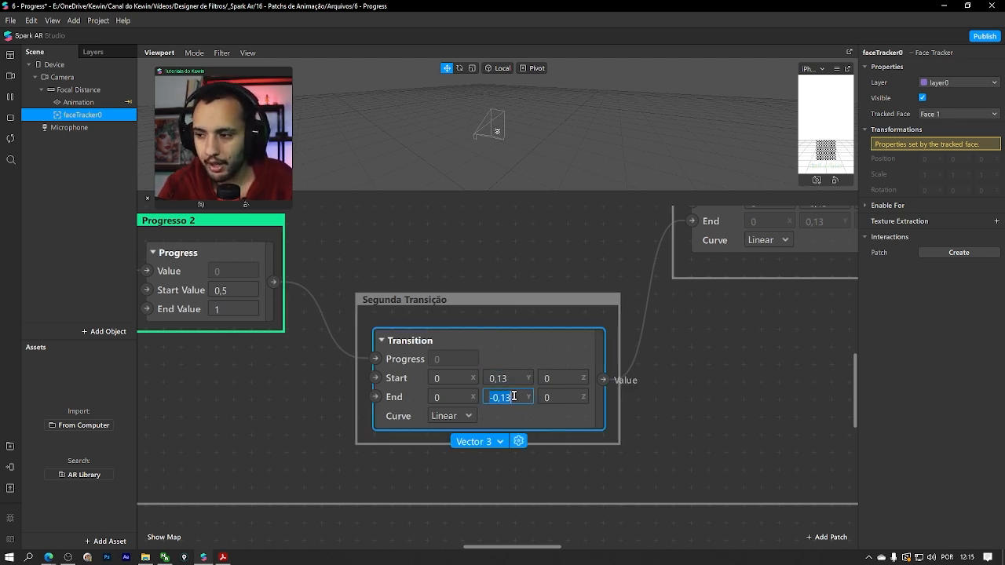
{"action": "left_click", "coordinate": [511, 398]}
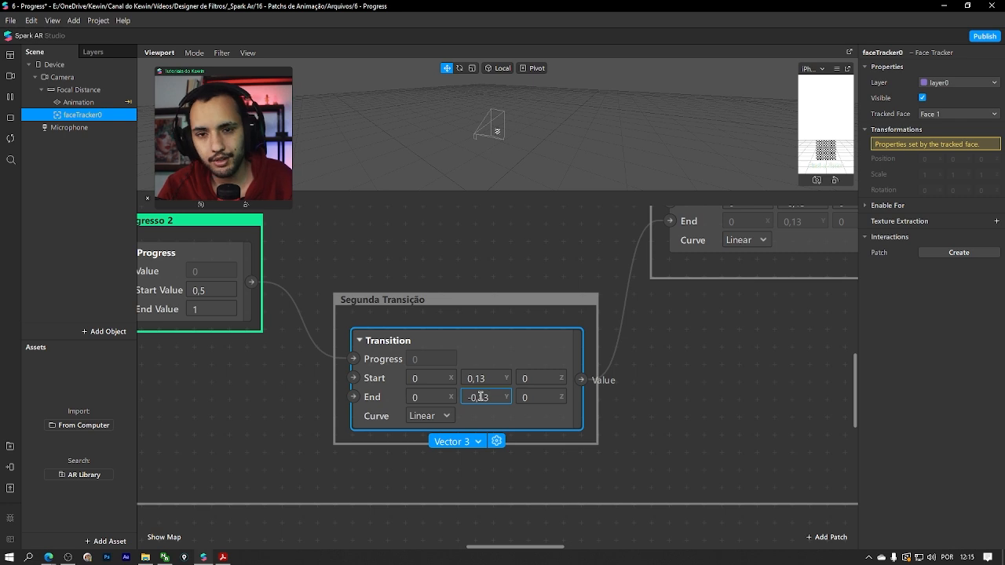
Examine how Segunda Transição feeds the Transição patch's End and how the Animation patch drives Progresso 1 and Progresso 2
{"action": "scroll", "coordinate": [550, 377], "scroll_direction": "up", "scroll_amount": 2}
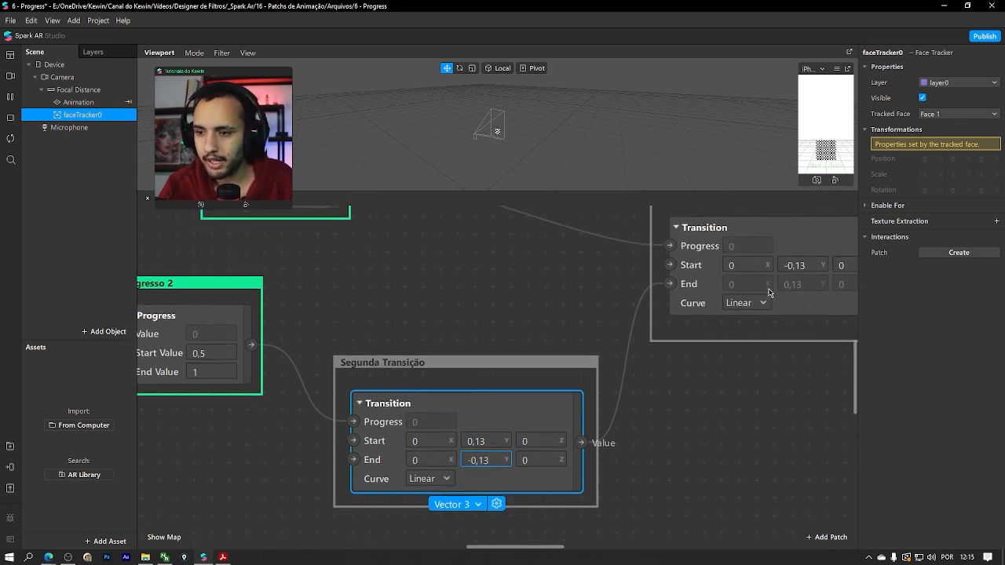
{"action": "left_click", "coordinate": [771, 409]}
{"action": "middle_click_drag", "start_coordinate": [763, 374], "coordinate": [635, 427]}
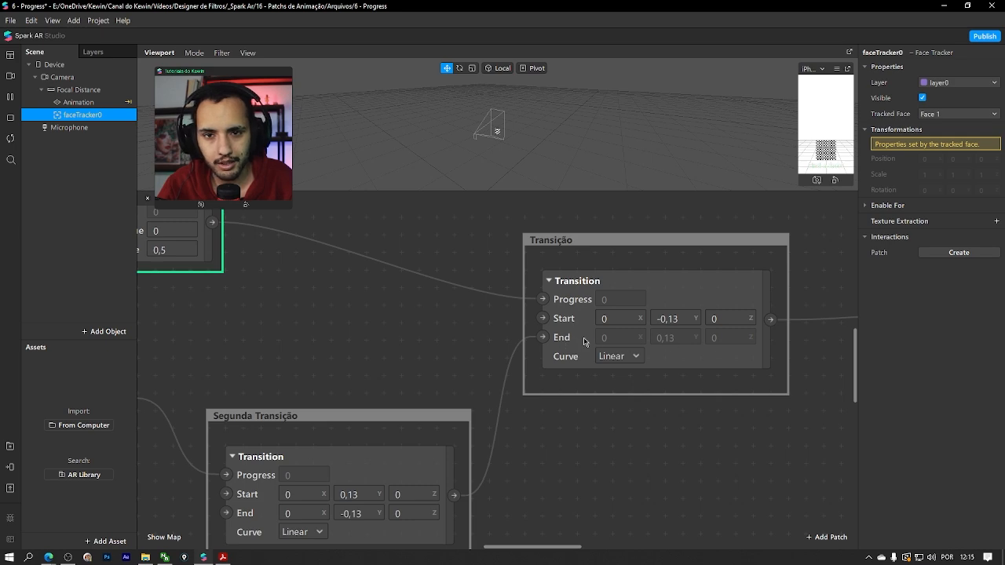
{"action": "middle_click_drag", "start_coordinate": [317, 316], "coordinate": [640, 411]}
{"action": "left_click_drag", "start_coordinate": [640, 411], "coordinate": [739, 421], "text": "alt"}
{"action": "scroll", "coordinate": [674, 388], "scroll_direction": "down", "scroll_amount": 2, "text": "ctrl"}
{"action": "scroll", "coordinate": [636, 380], "scroll_direction": "up", "scroll_amount": 1, "text": "ctrl"}
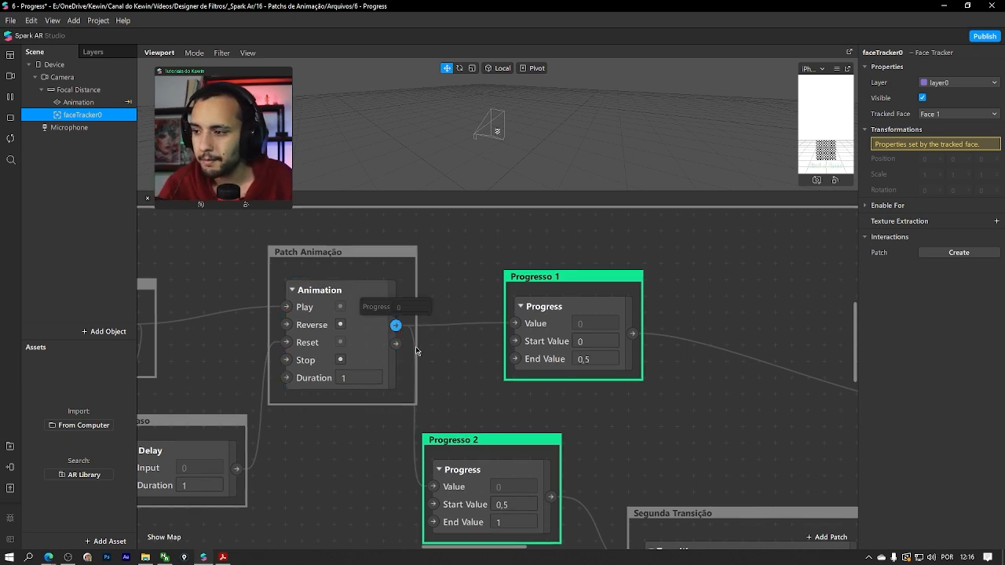
{"action": "scroll", "coordinate": [415, 347], "scroll_direction": "down", "scroll_amount": 3, "text": "ctrl"}
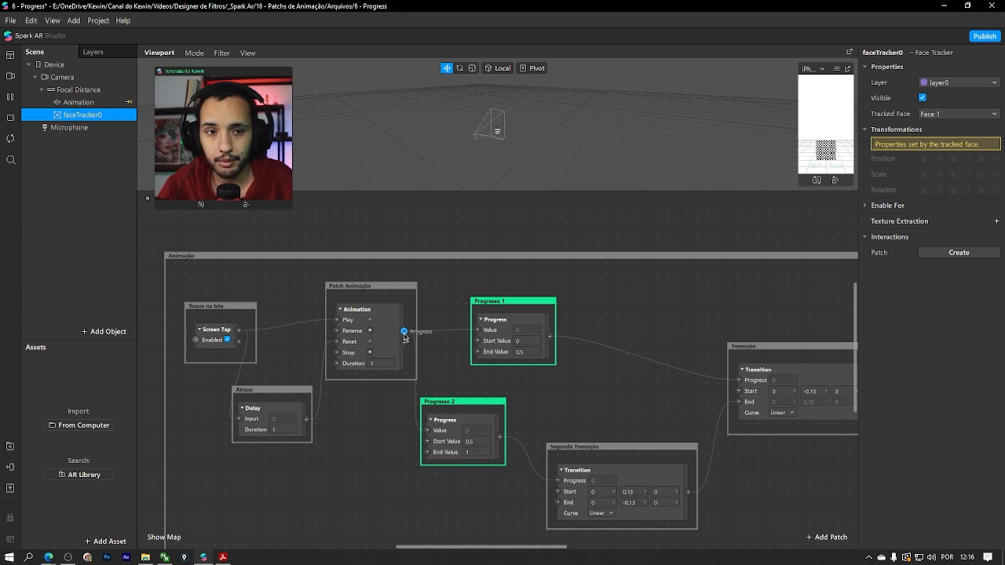
{"action": "scroll", "coordinate": [496, 344], "scroll_direction": "up", "scroll_amount": 5, "text": "ctrl"}
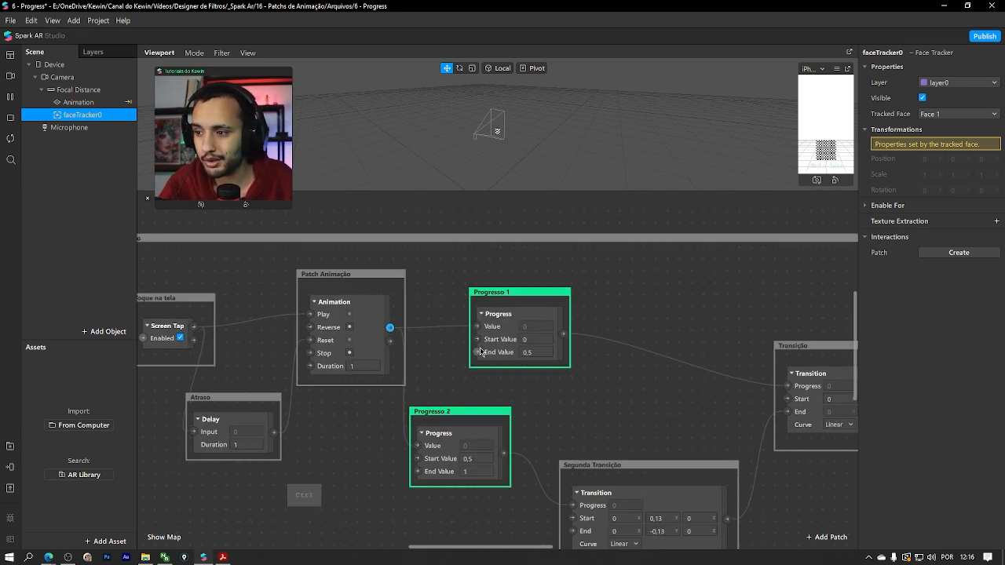
Inspect the Start Value and End Value of Progresso 1 and the Transição patch it drives
{"action": "left_click", "coordinate": [547, 338]}
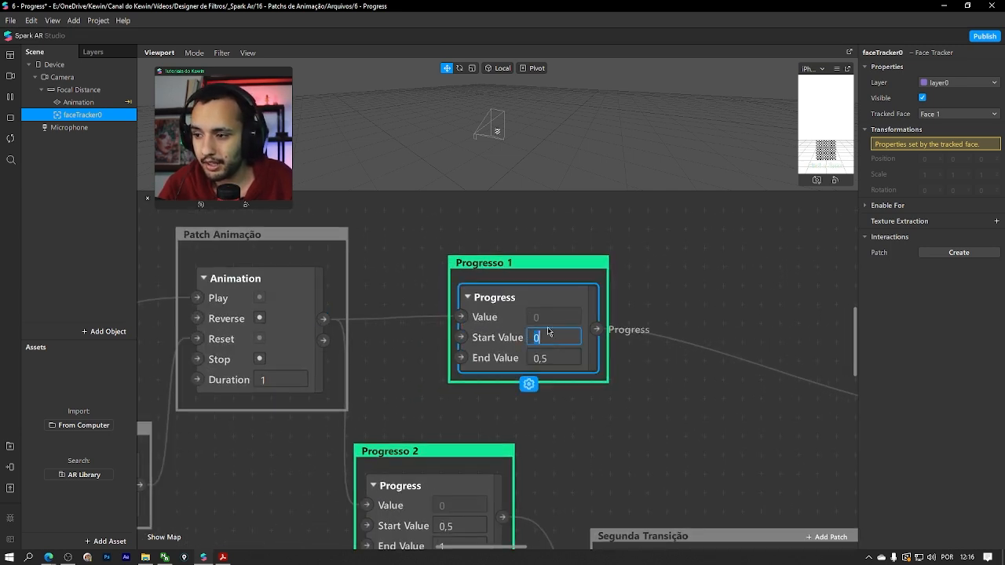
{"action": "left_click", "coordinate": [487, 300]}
{"action": "left_click_drag", "start_coordinate": [726, 303], "coordinate": [651, 304], "text": "alt"}
{"action": "left_click", "coordinate": [270, 307]}
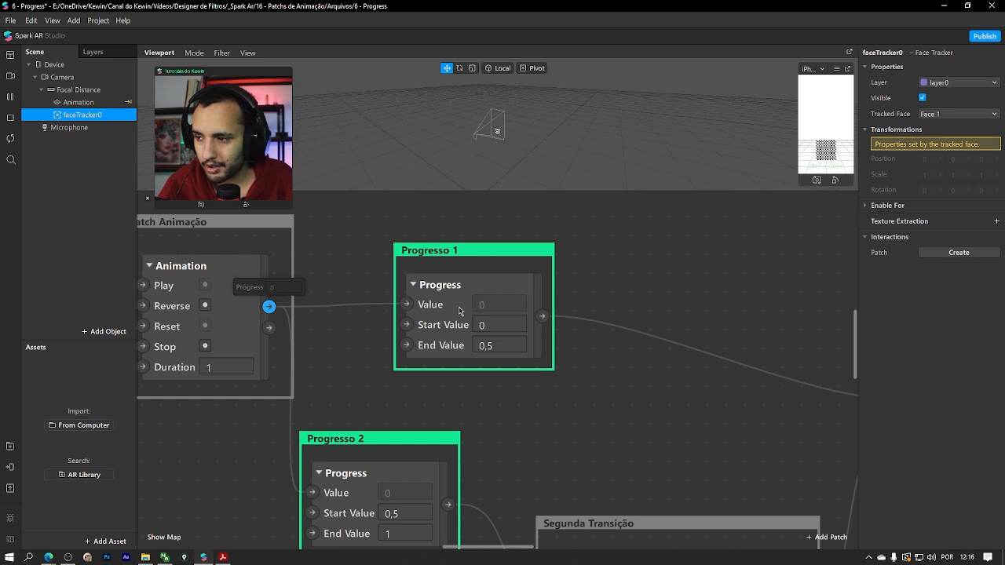
{"action": "scroll", "coordinate": [644, 368], "scroll_direction": "right", "scroll_amount": 5}
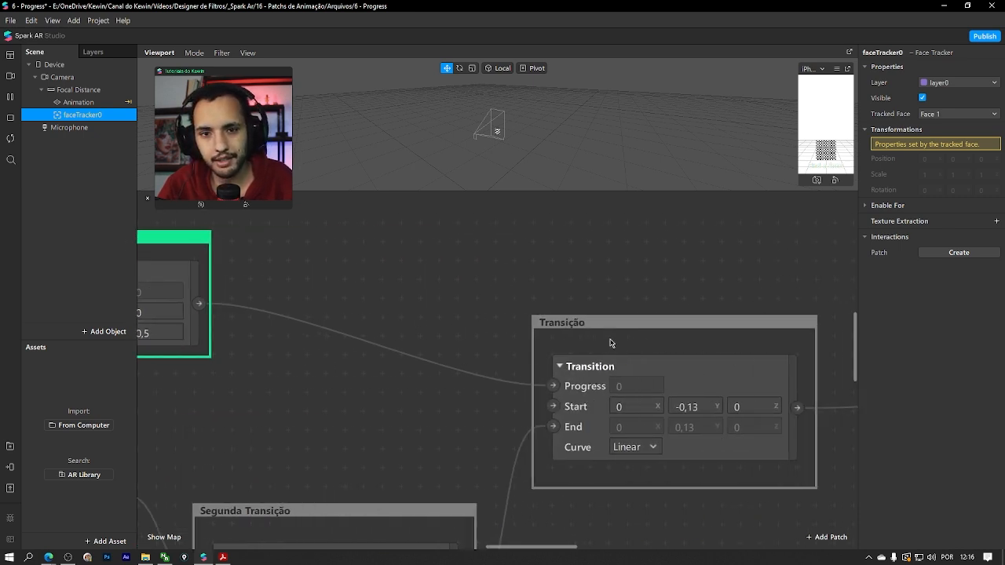
{"action": "left_click", "coordinate": [625, 405]}
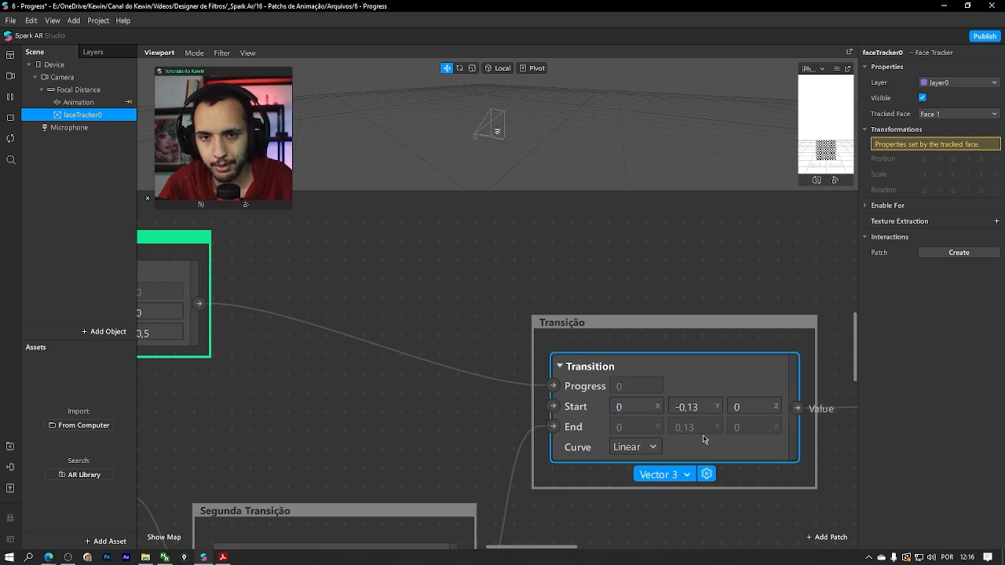
Inspect the Start Value and End Value of Progresso 2 and its connection to Segunda Transição
{"action": "left_click_drag", "start_coordinate": [323, 404], "coordinate": [673, 303]}
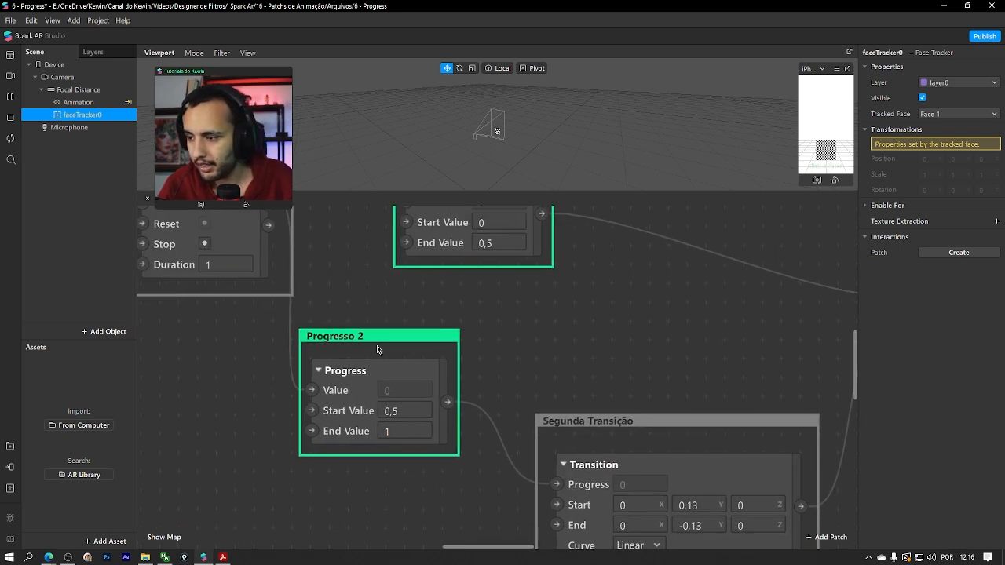
{"action": "left_click", "coordinate": [405, 409]}
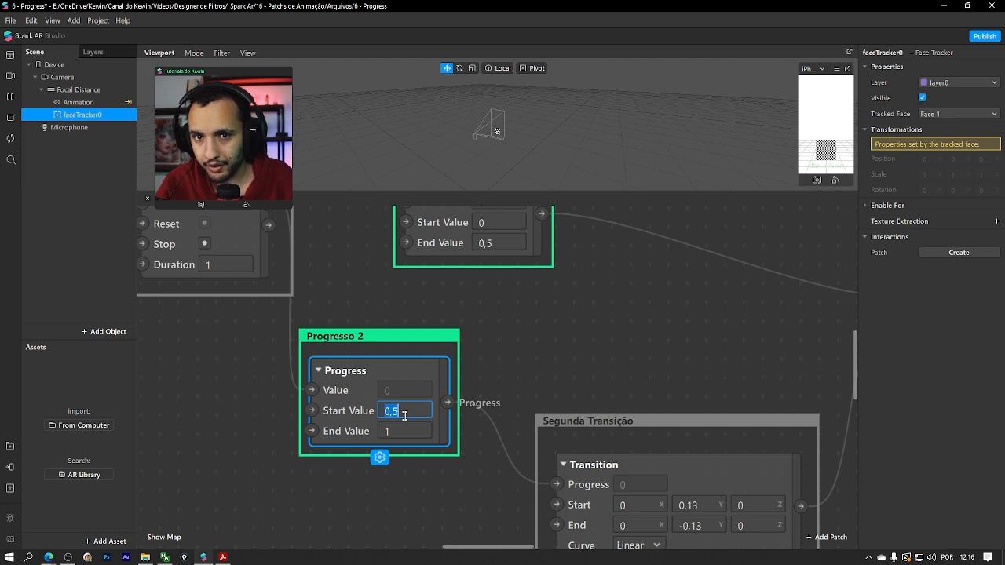
{"action": "key", "text": "Return"}
{"action": "left_click", "coordinate": [401, 431]}
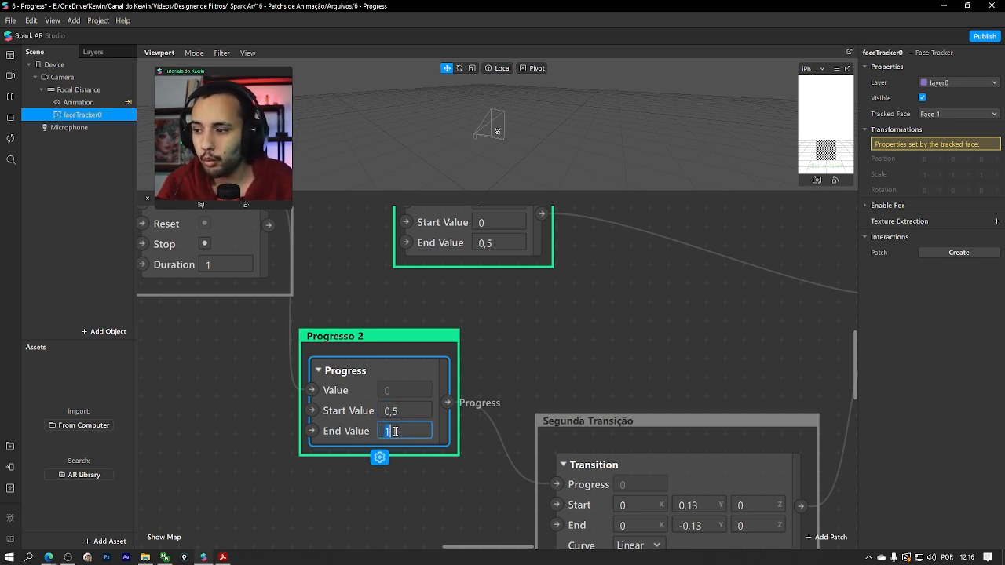
{"action": "scroll", "coordinate": [325, 302], "scroll_direction": "up", "scroll_amount": 1}
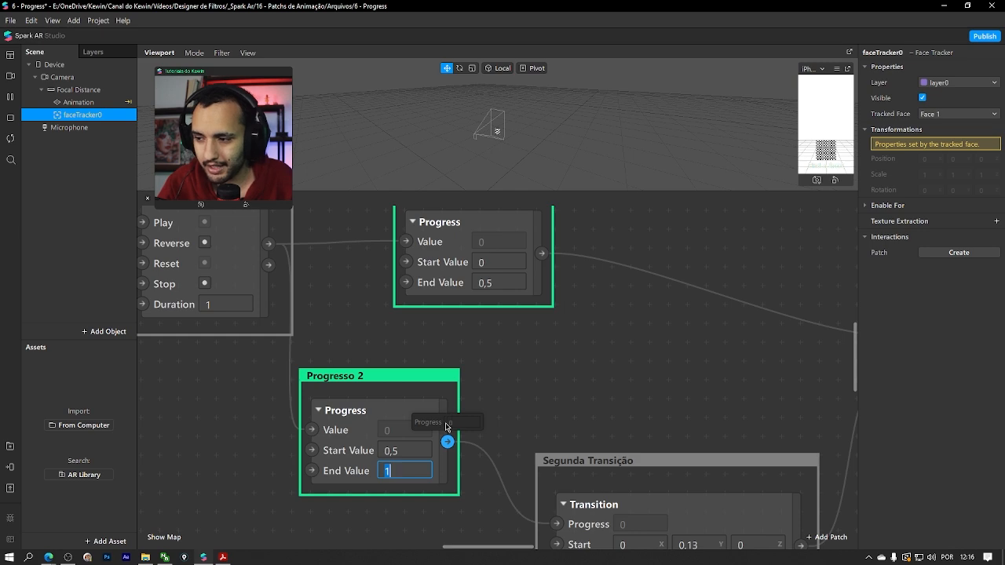
{"action": "middle_click_drag", "start_coordinate": [589, 410], "coordinate": [487, 299]}
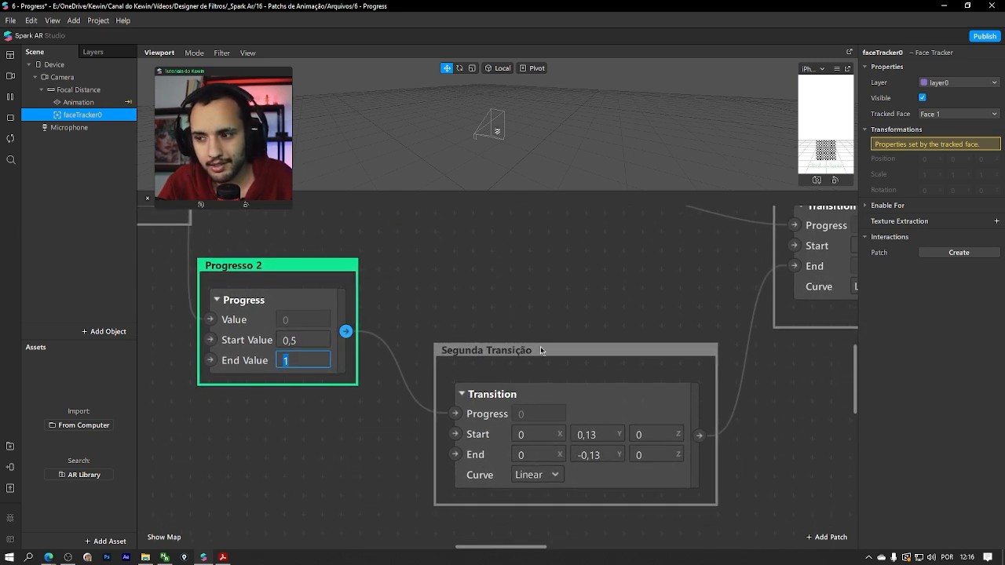
{"action": "left_click_drag", "start_coordinate": [620, 269], "coordinate": [550, 381], "text": "alt"}
Trace the Animation patch's Progress output through Progresso 1 into the Progress input of the Transição patch
{"action": "scroll", "coordinate": [487, 340], "scroll_direction": "down", "scroll_amount": 3, "text": "ctrl"}
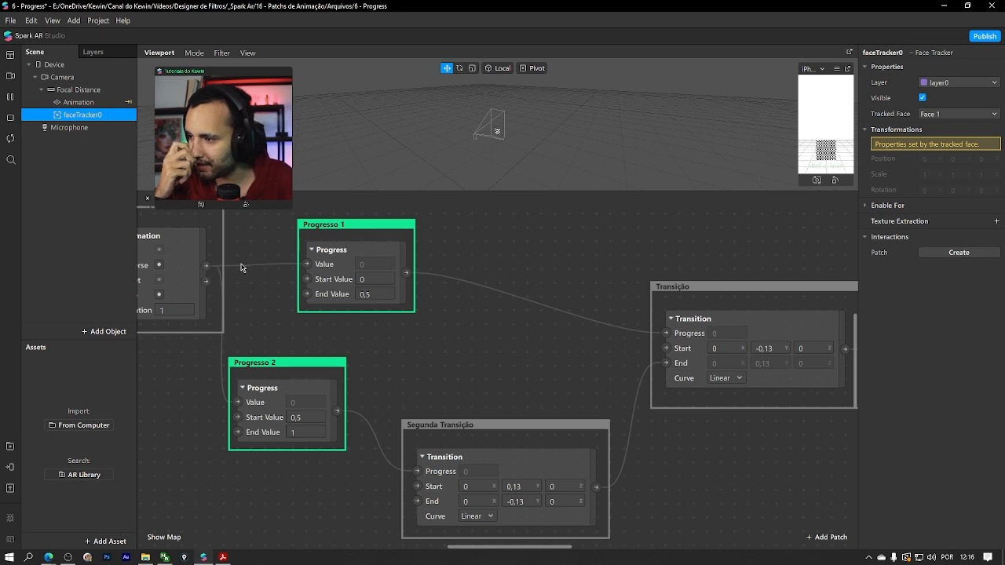
{"action": "left_click", "coordinate": [182, 260]}
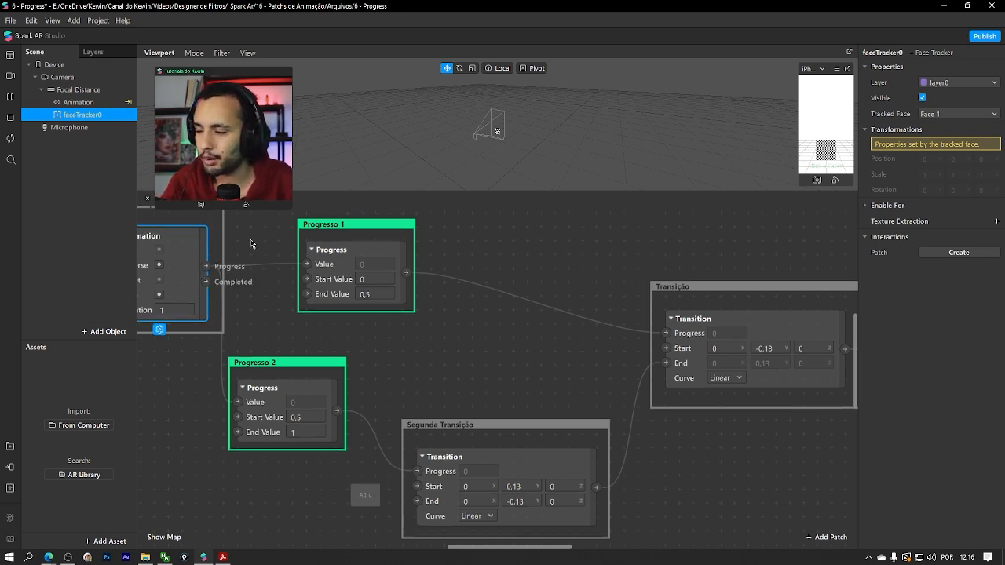
{"action": "middle_click_drag", "start_coordinate": [227, 250], "coordinate": [343, 256]}
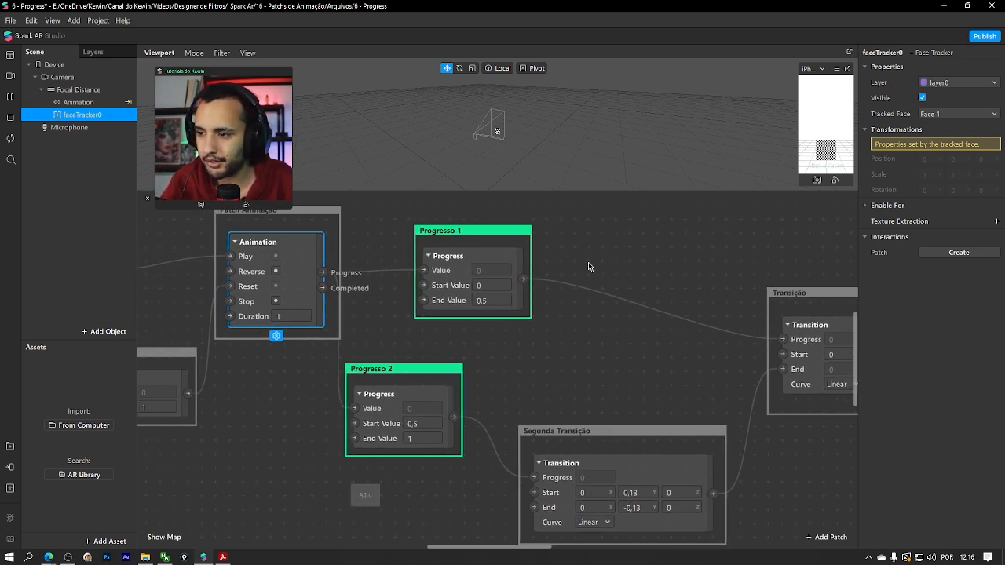
{"action": "left_click_drag", "start_coordinate": [603, 270], "coordinate": [498, 274], "text": "alt"}
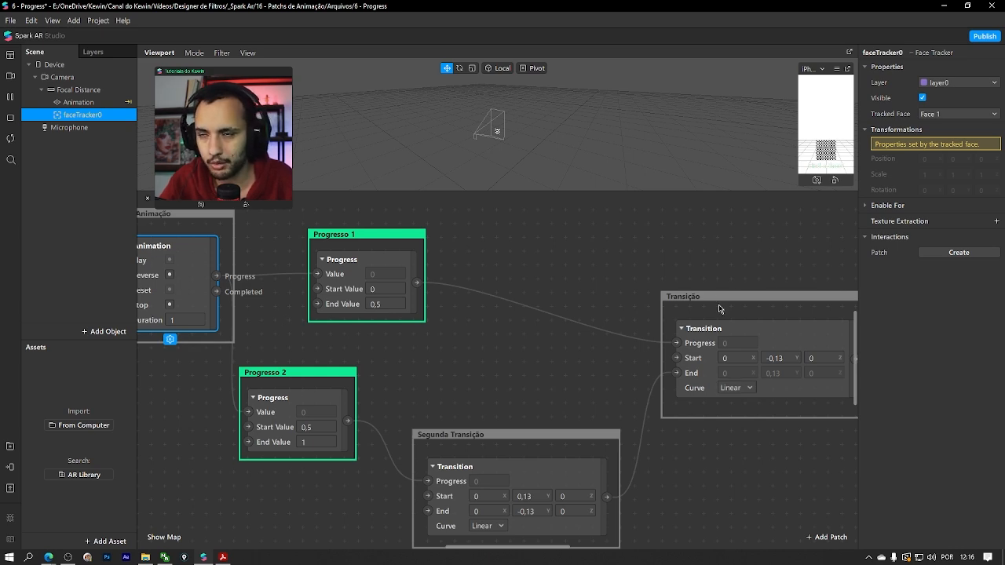
{"action": "left_click", "coordinate": [216, 276]}
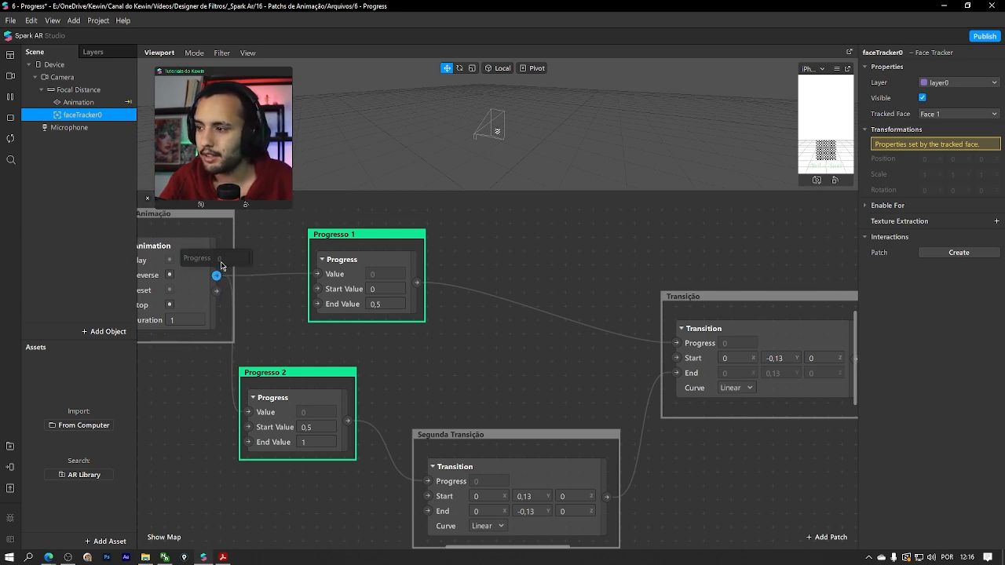
{"action": "left_click", "coordinate": [383, 306]}
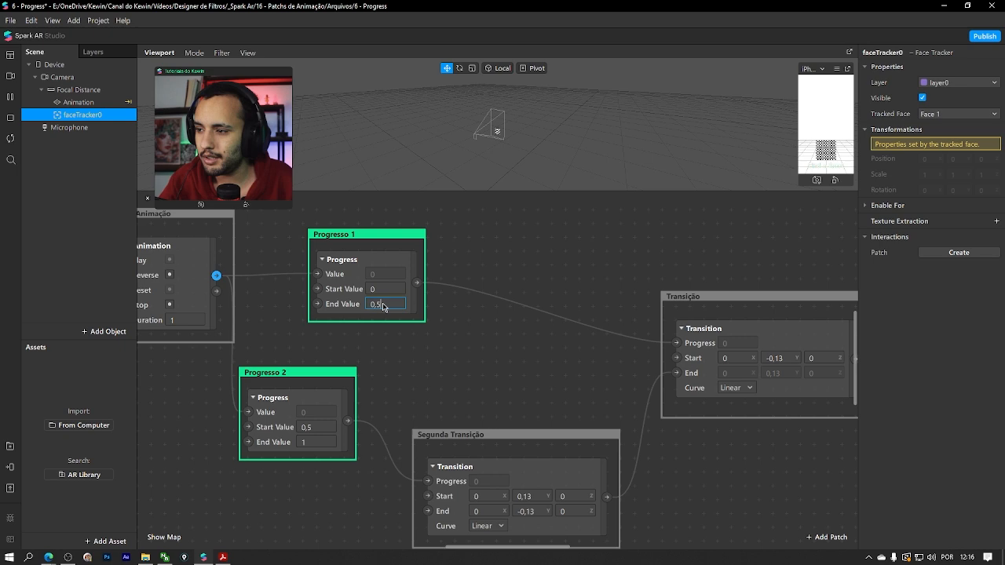
{"action": "left_click", "coordinate": [702, 338]}
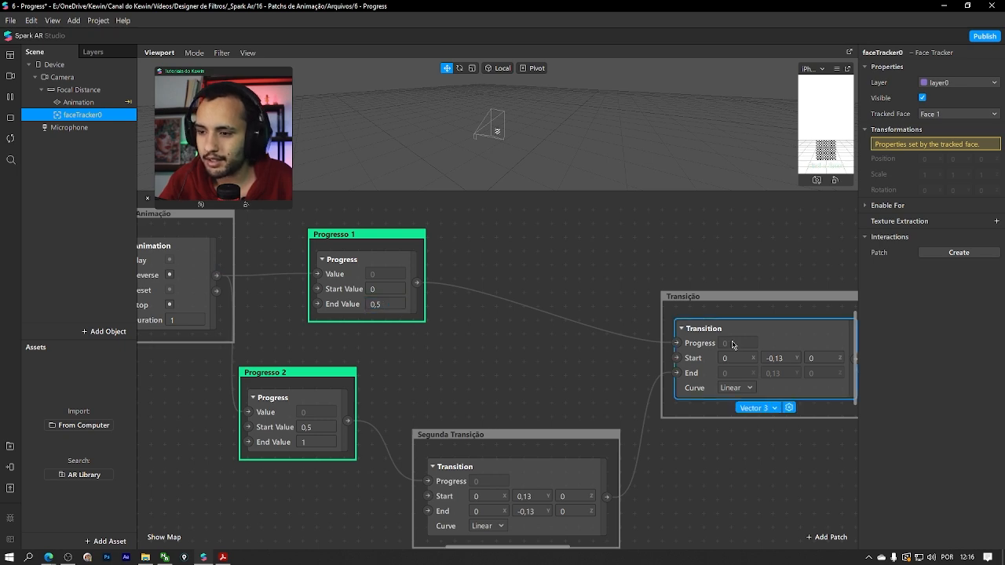
{"action": "left_click", "coordinate": [417, 283]}
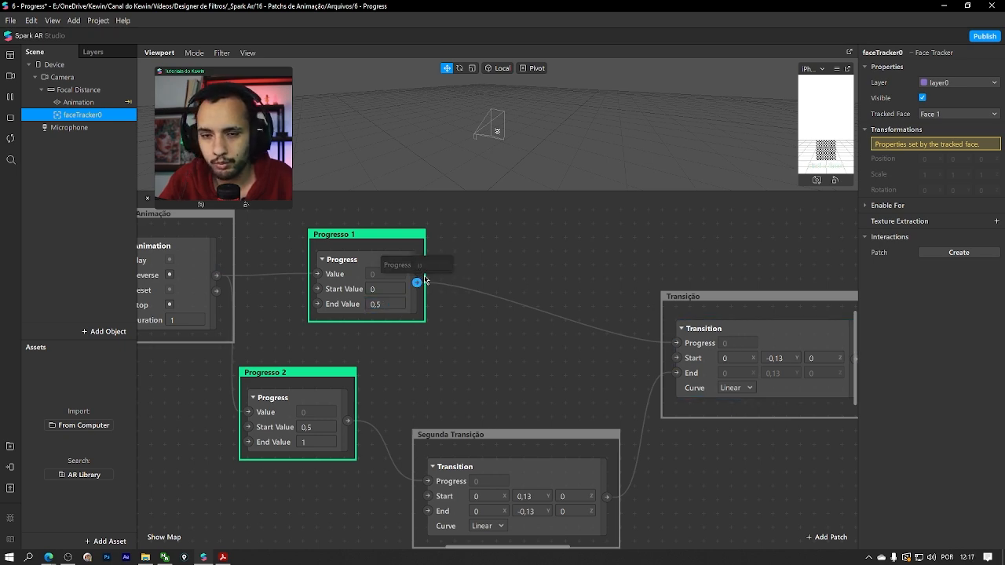
{"action": "left_click", "coordinate": [738, 348]}
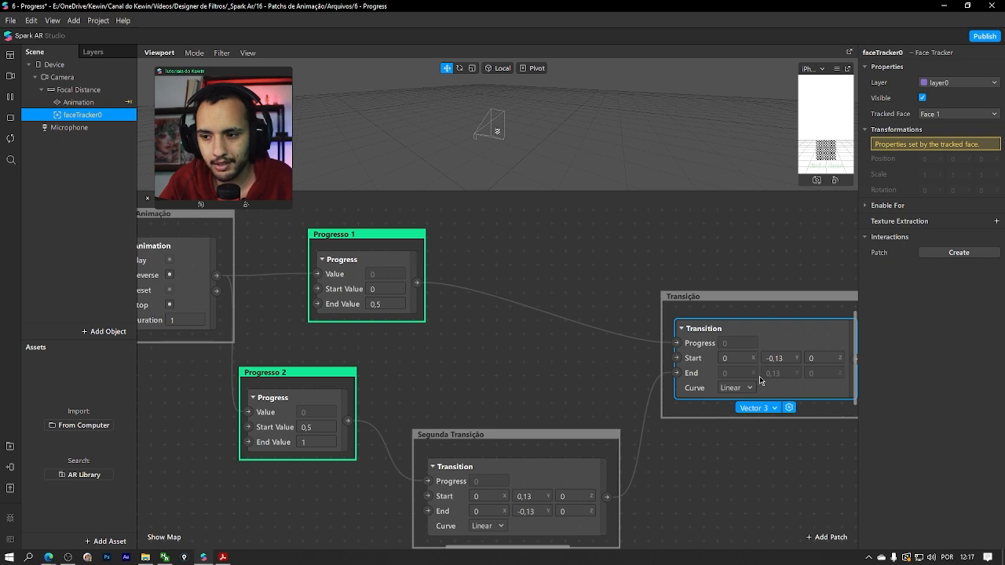
Trace the Animation patch's Progress output through Progresso 2 to Segunda Transição, checking Progresso 2's Start and End values
{"action": "left_click", "coordinate": [218, 275]}
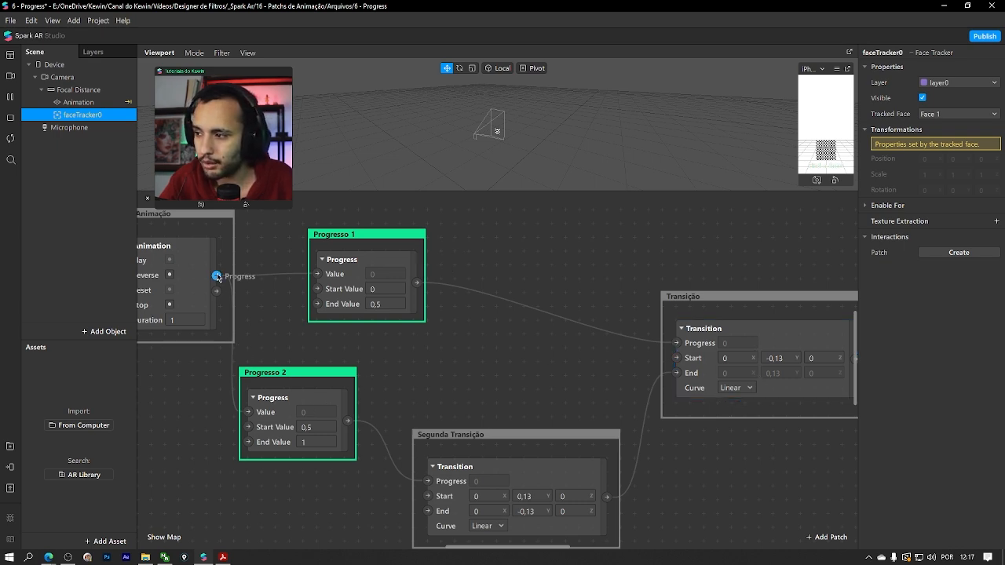
{"action": "left_click", "coordinate": [247, 402]}
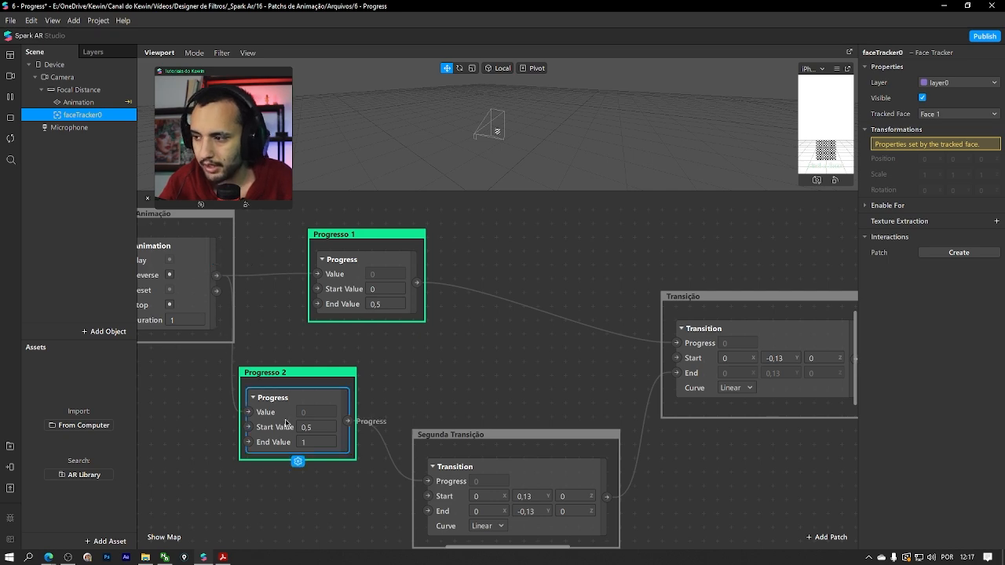
{"action": "left_click", "coordinate": [482, 487]}
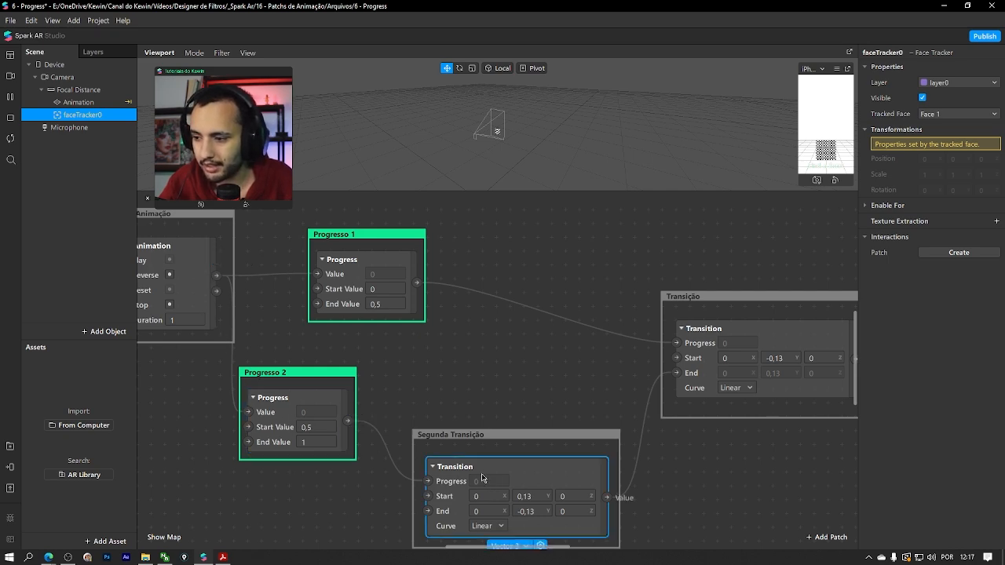
{"action": "left_click", "coordinate": [218, 279]}
{"action": "left_click", "coordinate": [316, 426]}
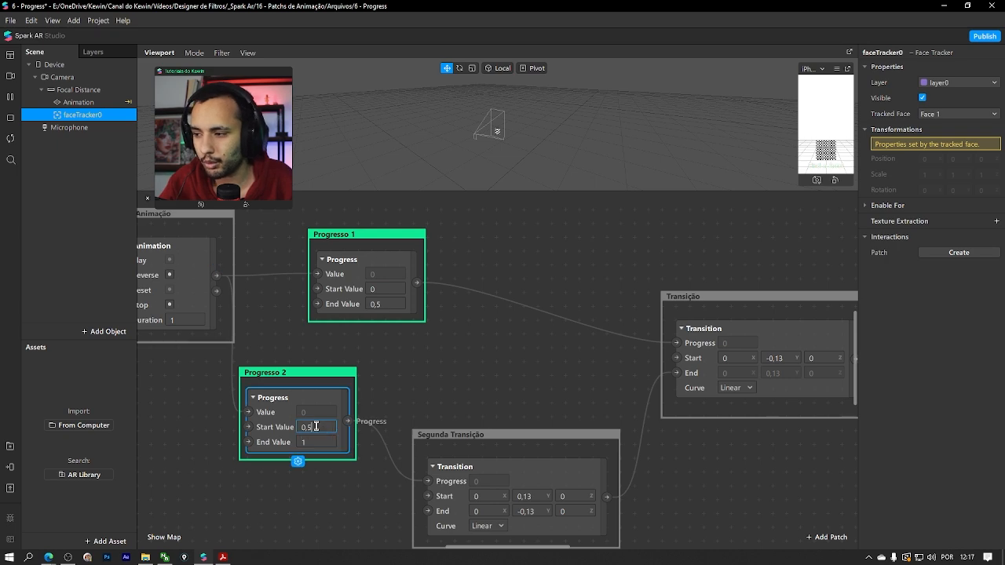
{"action": "middle_click_drag", "start_coordinate": [316, 426], "coordinate": [296, 427]}
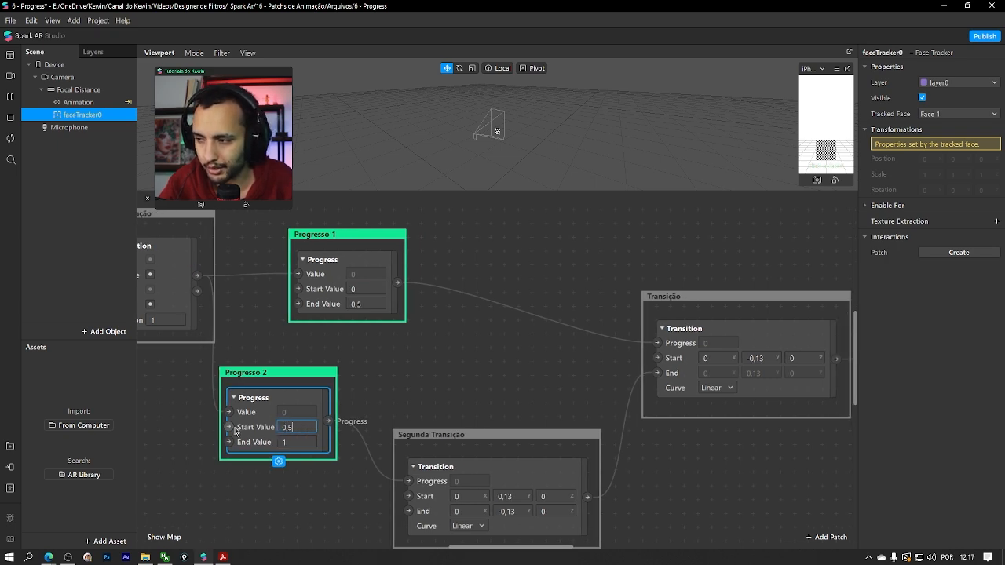
{"action": "left_click", "coordinate": [290, 443]}
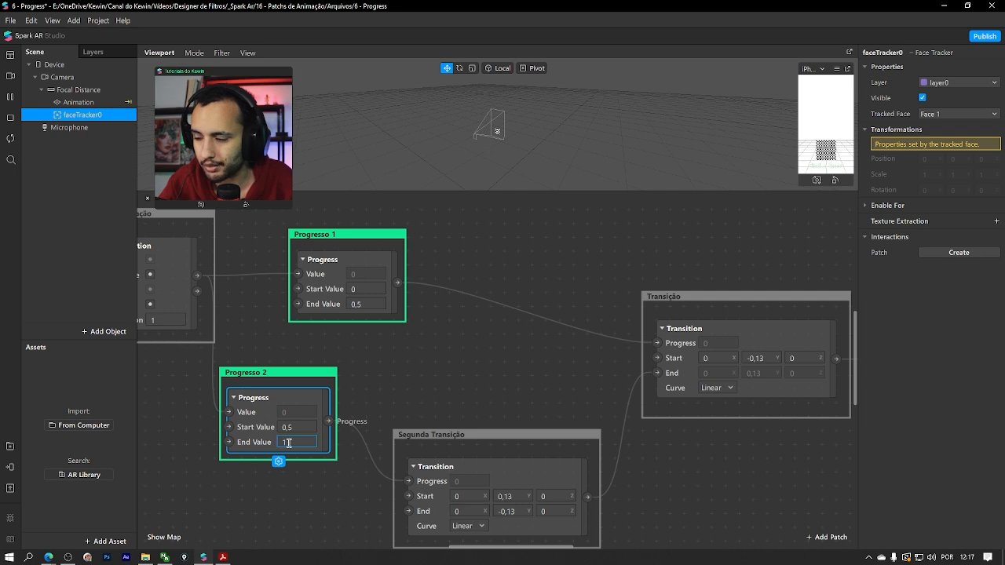
Check Progresso 1's Start Value and End Value again for comparison with the range of Progresso 2
{"action": "left_click", "coordinate": [358, 290]}
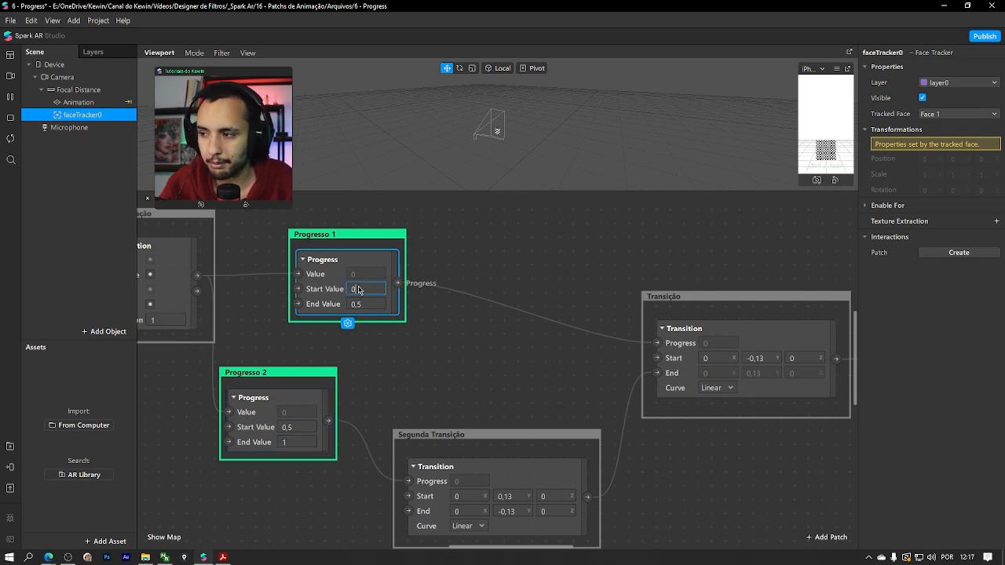
{"action": "middle_click_drag", "start_coordinate": [350, 289], "coordinate": [363, 296]}
{"action": "left_click", "coordinate": [374, 309]}
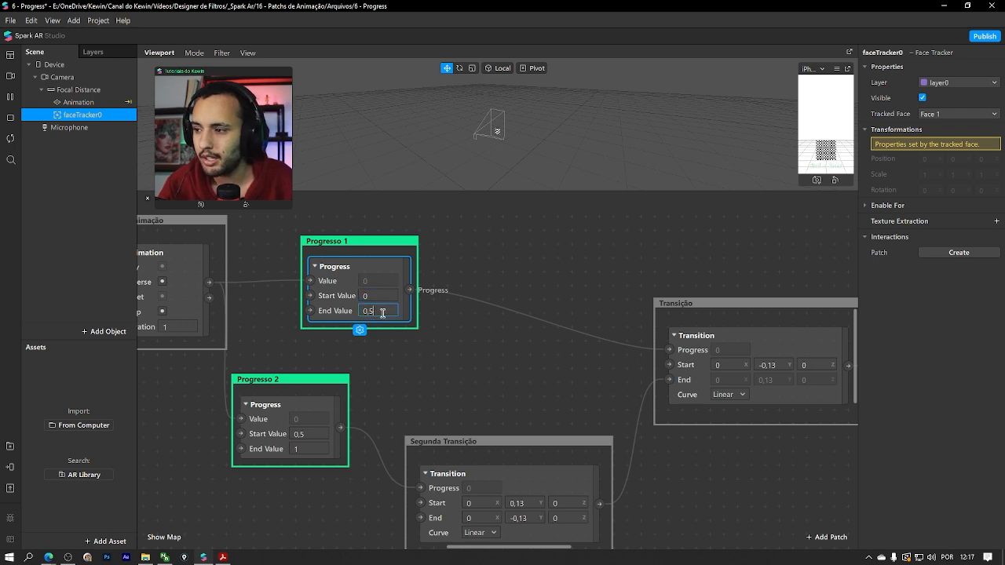
{"action": "left_click", "coordinate": [444, 328]}
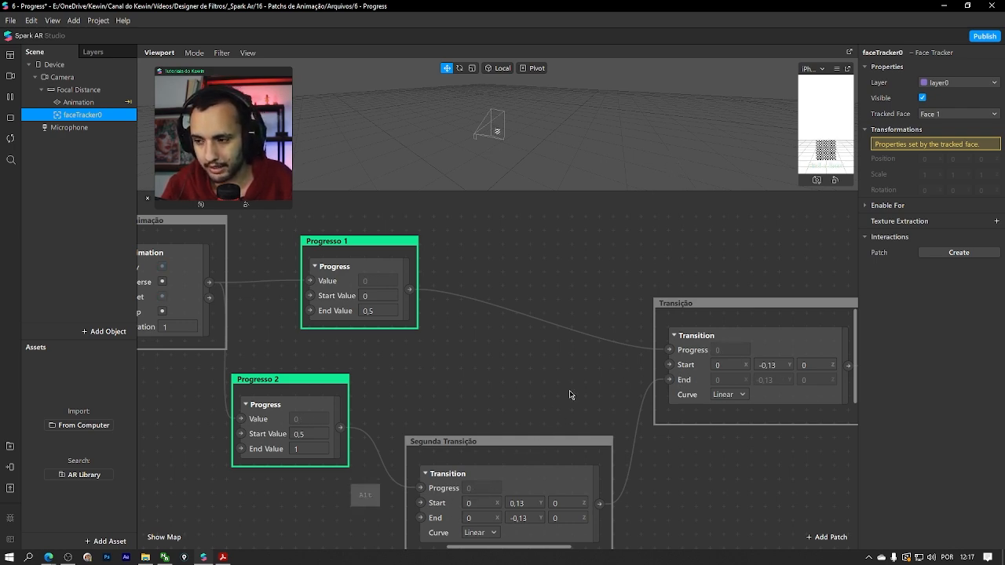
Examine the Transição patch's link to the Animation object's 3D Position, and review the whole group back to the Progress patches
{"action": "left_click_drag", "start_coordinate": [552, 377], "coordinate": [316, 370], "text": "alt"}
{"action": "left_click_drag", "start_coordinate": [734, 403], "coordinate": [674, 410], "text": "alt"}
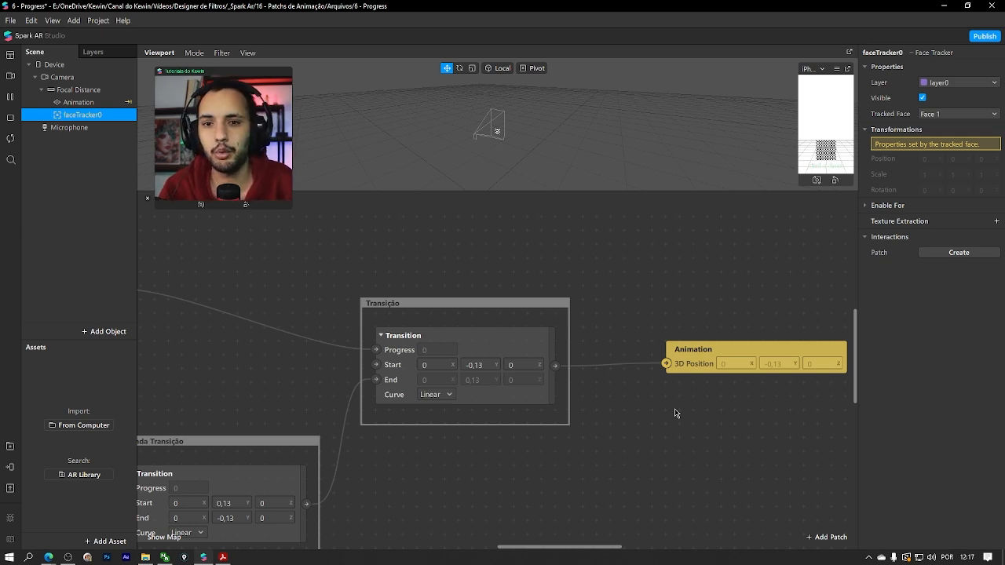
{"action": "scroll", "coordinate": [653, 384], "scroll_direction": "down", "scroll_amount": 5, "text": "ctrl"}
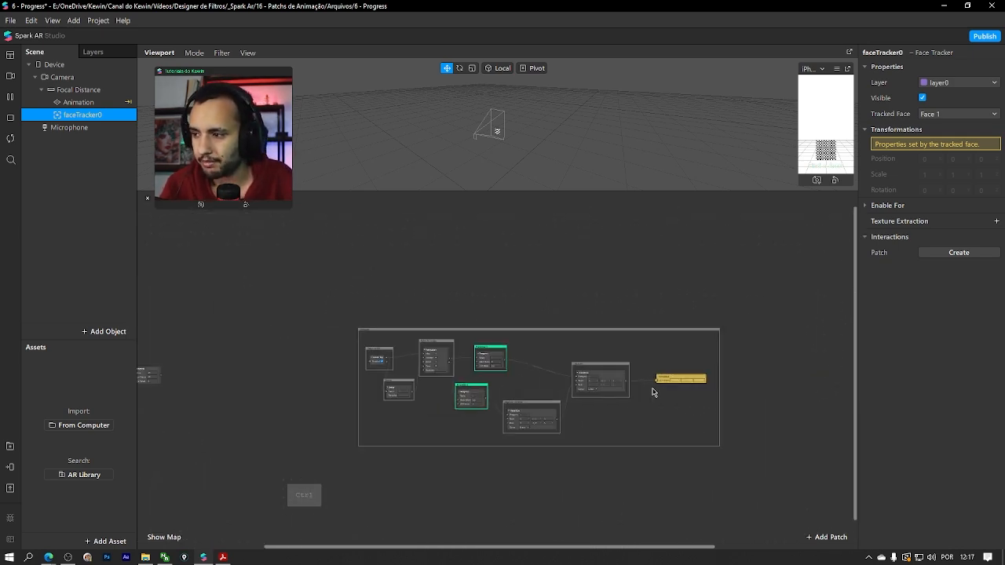
{"action": "scroll", "coordinate": [653, 389], "scroll_direction": "up", "scroll_amount": 3, "text": "ctrl"}
{"action": "left_click_drag", "start_coordinate": [475, 319], "coordinate": [676, 315], "text": "alt"}
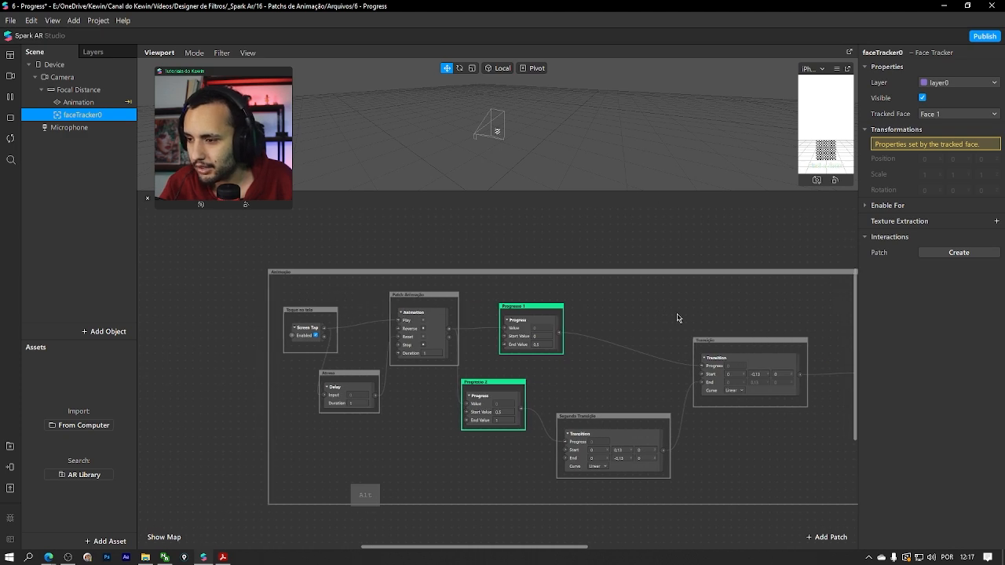
{"action": "scroll", "coordinate": [511, 336], "scroll_direction": "up", "scroll_amount": 3, "text": "ctrl"}
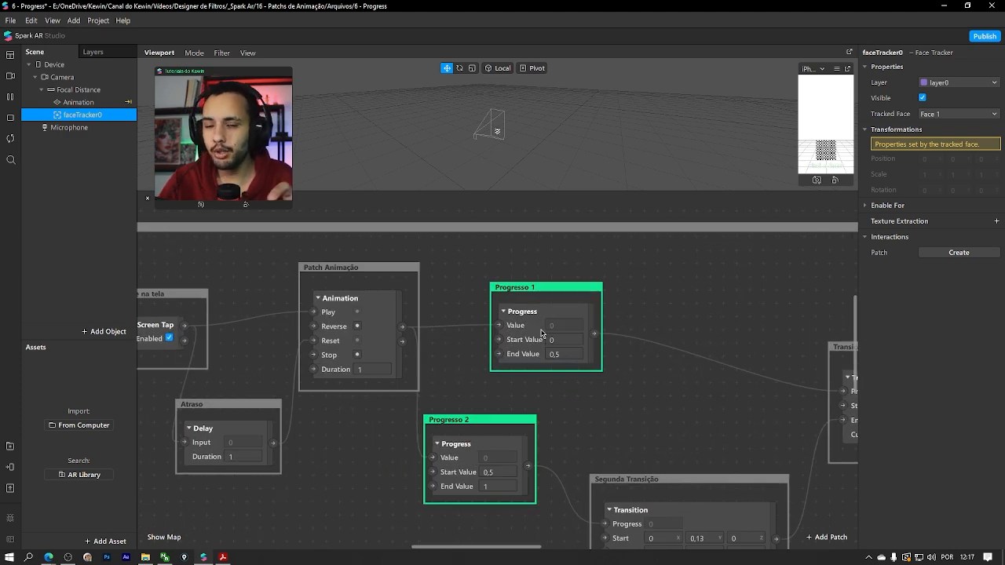